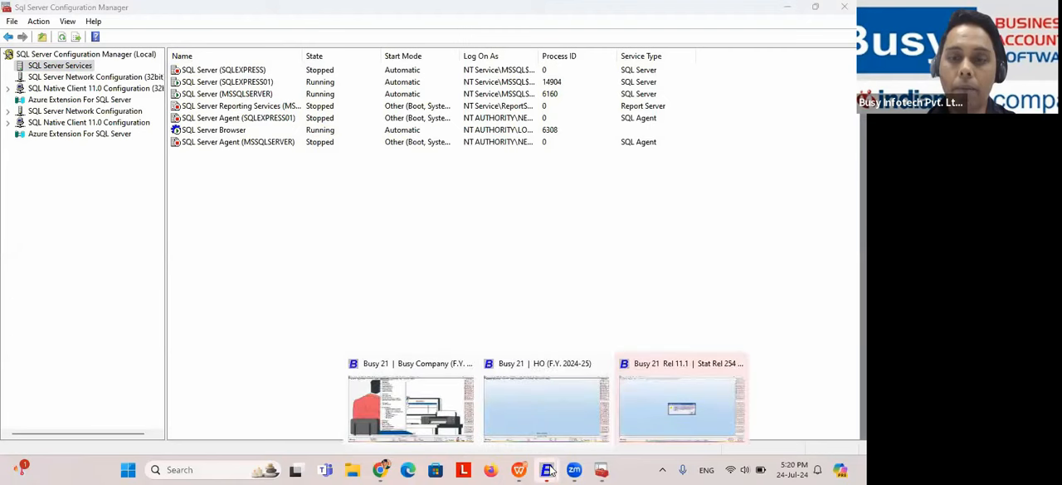
Step: Switch to Busy 21, review the server name, user ID and password fields in Set Server Information, and quit without saving
{"action": "left_click", "coordinate": [576, 412]}
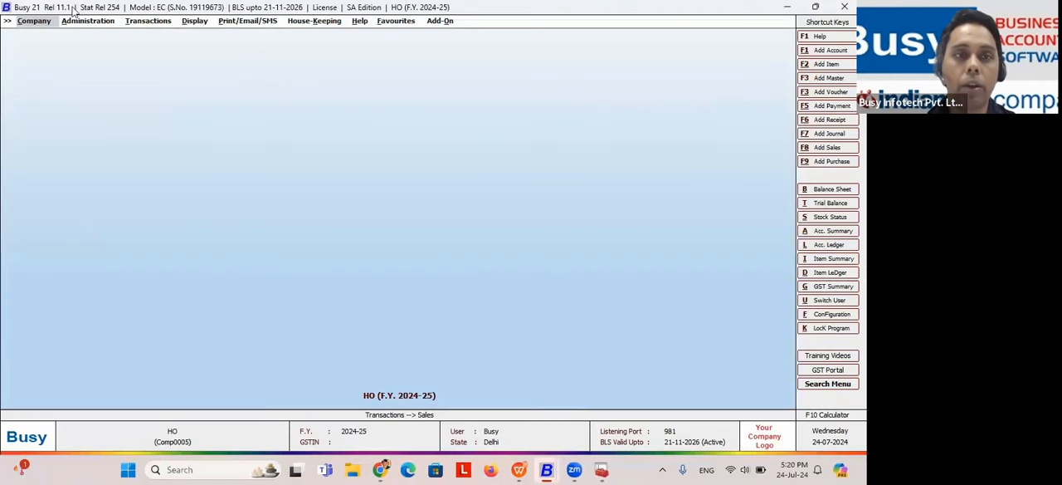
{"action": "left_click", "coordinate": [41, 22]}
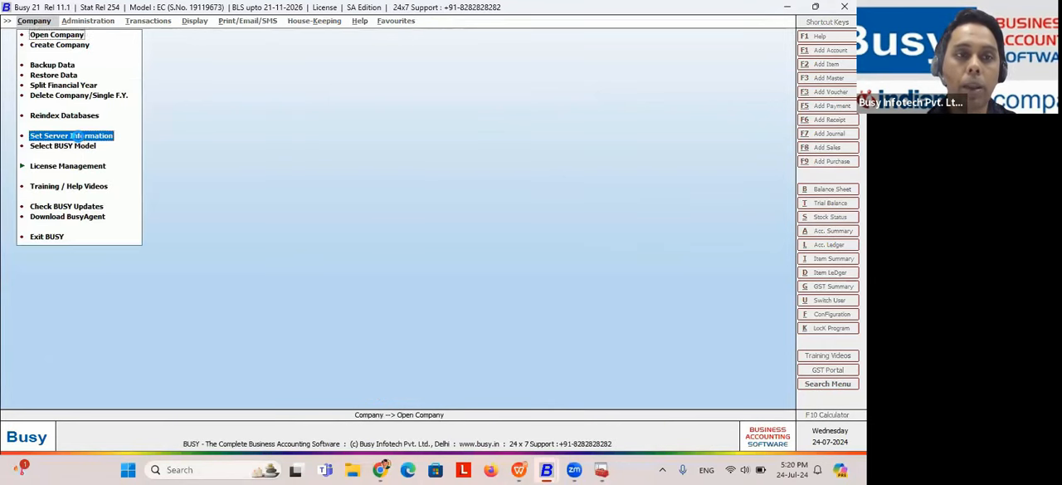
{"action": "left_click", "coordinate": [77, 136]}
{"action": "left_click_drag", "start_coordinate": [175, 100], "coordinate": [77, 99]}
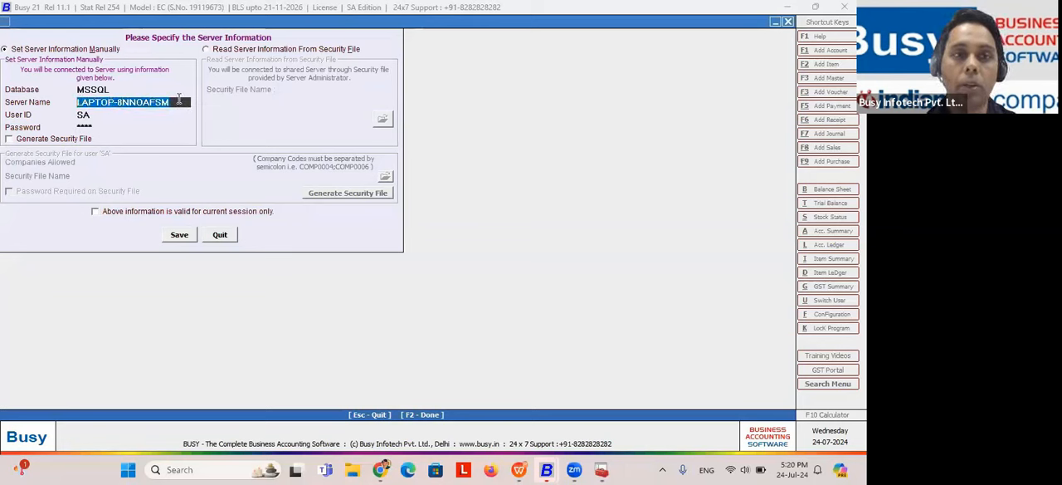
{"action": "left_click", "coordinate": [178, 101]}
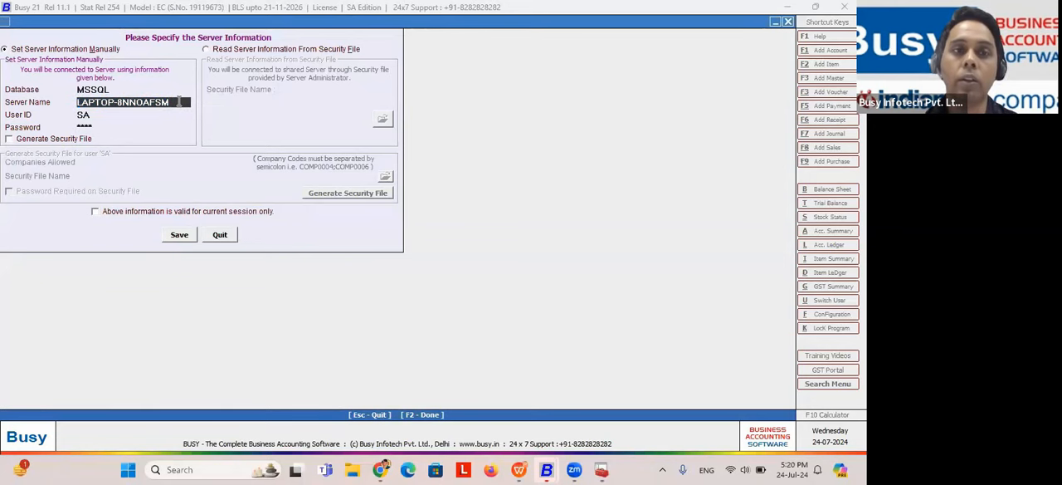
{"action": "left_click_drag", "start_coordinate": [179, 101], "coordinate": [89, 97]}
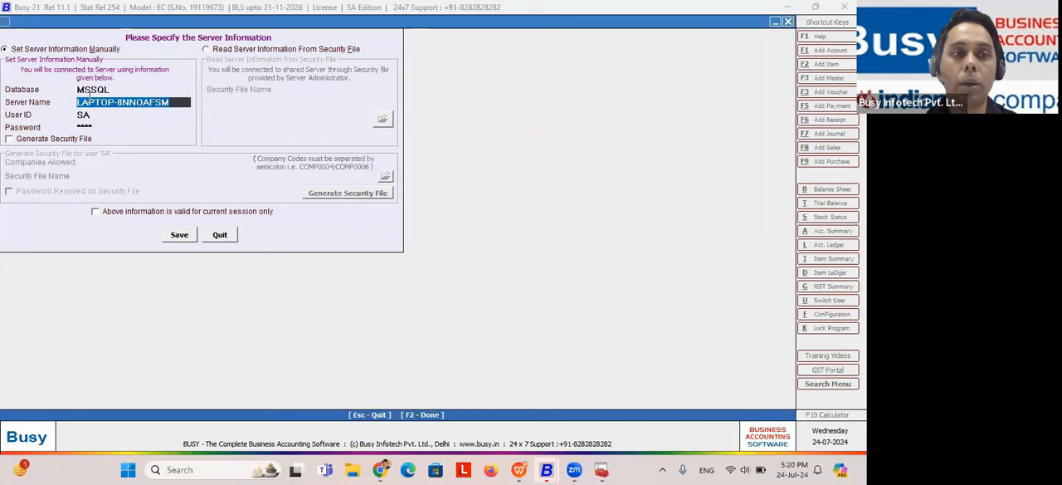
{"action": "left_click", "coordinate": [100, 115]}
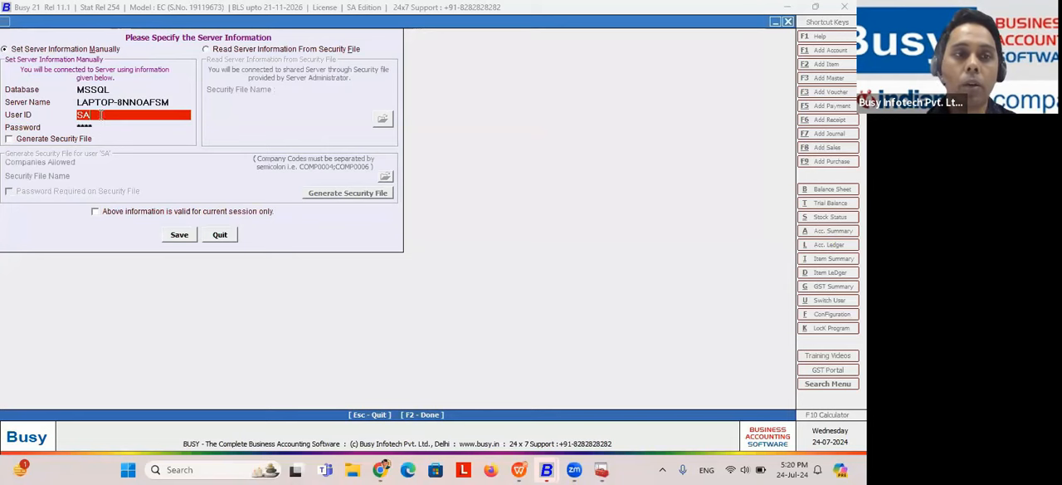
{"action": "left_click", "coordinate": [97, 127]}
{"action": "left_click_drag", "start_coordinate": [97, 127], "coordinate": [75, 131]}
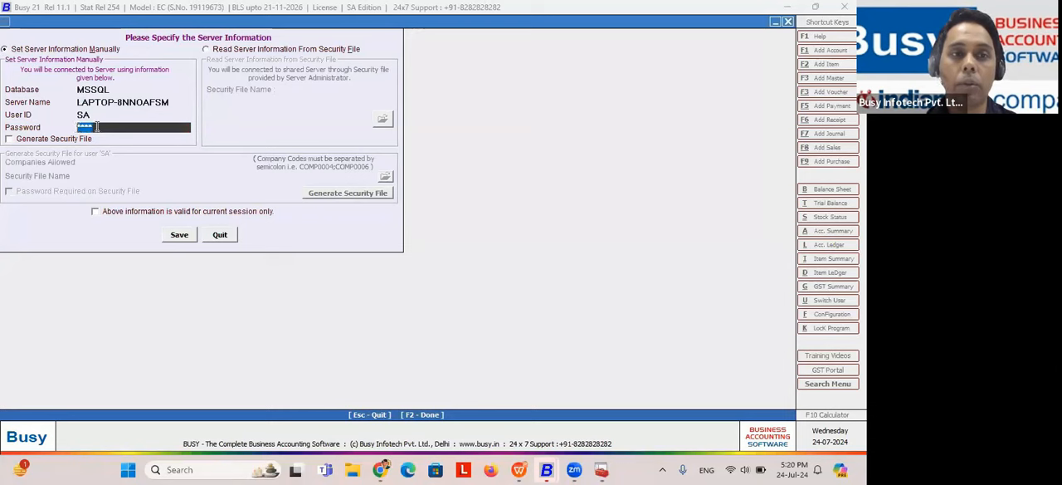
{"action": "left_click", "coordinate": [219, 234]}
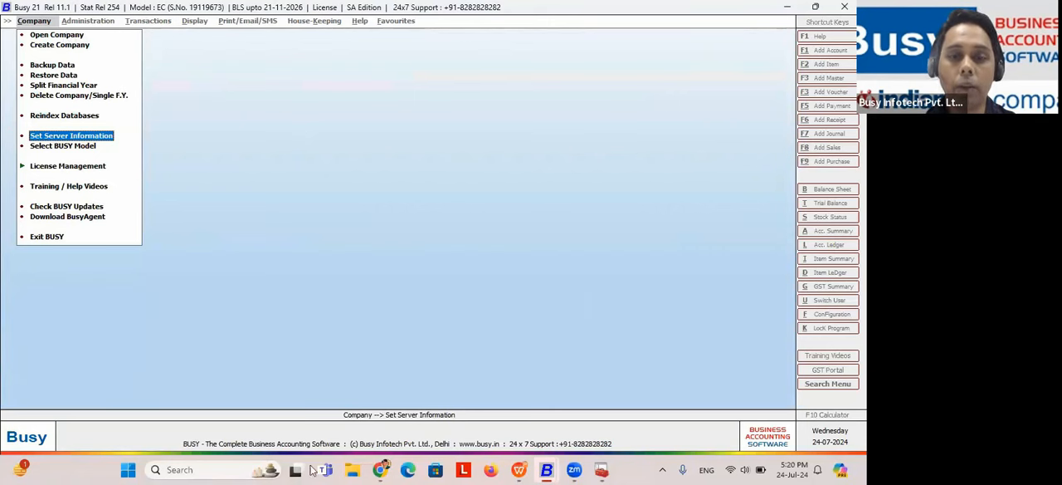
Step: Switch to SQL Server Configuration Manager and inspect the start and stop commands available for the SQL Server (SQLEXPRESS) service
{"action": "left_click", "coordinate": [600, 469]}
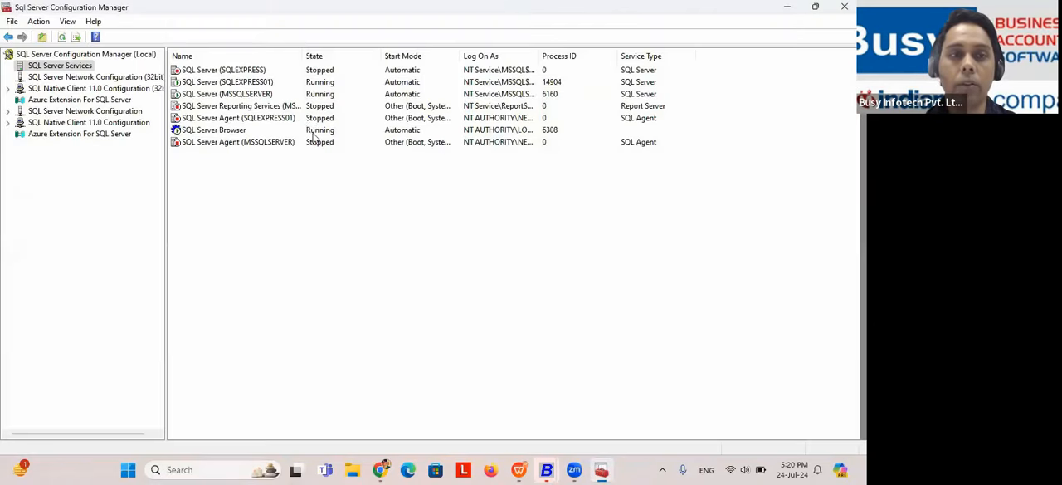
{"action": "left_click", "coordinate": [223, 469]}
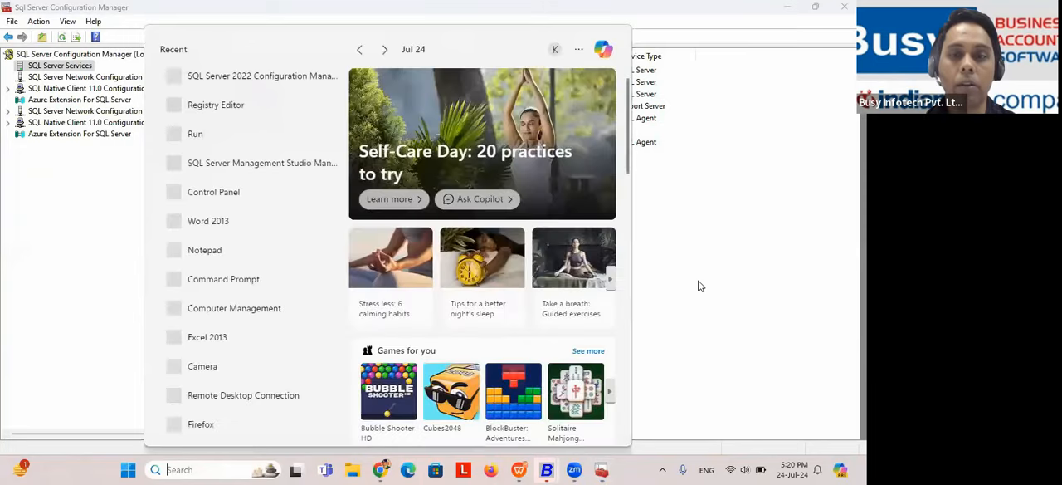
{"action": "left_click", "coordinate": [697, 285]}
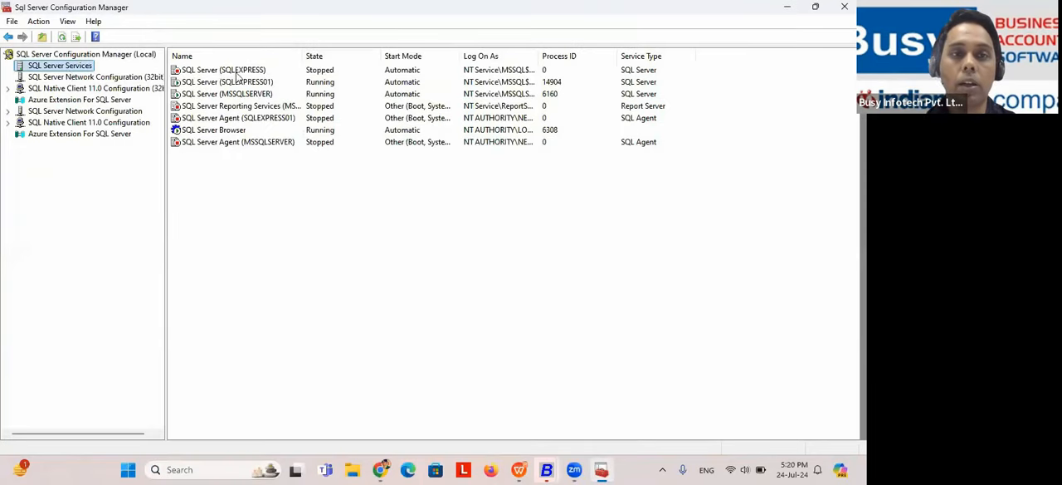
{"action": "left_click", "coordinate": [307, 72]}
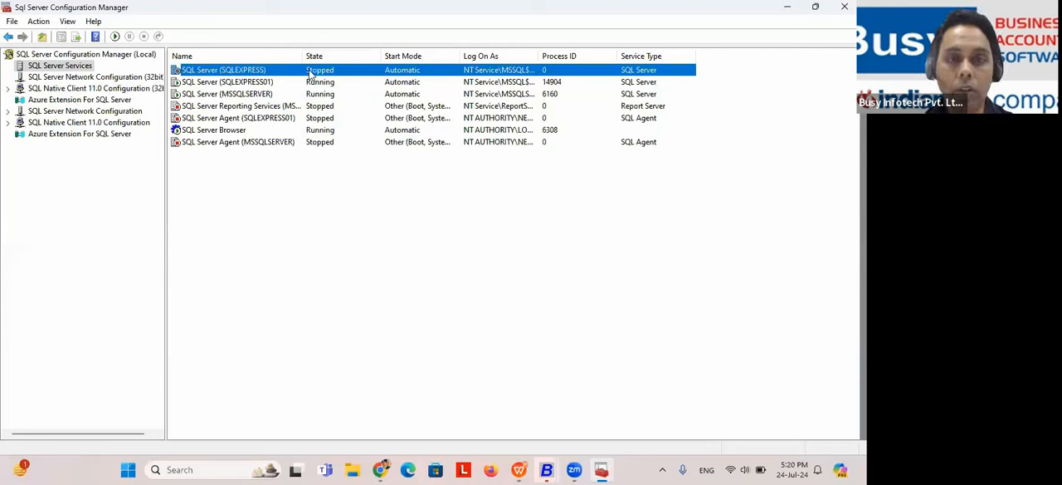
{"action": "right_click", "coordinate": [311, 74]}
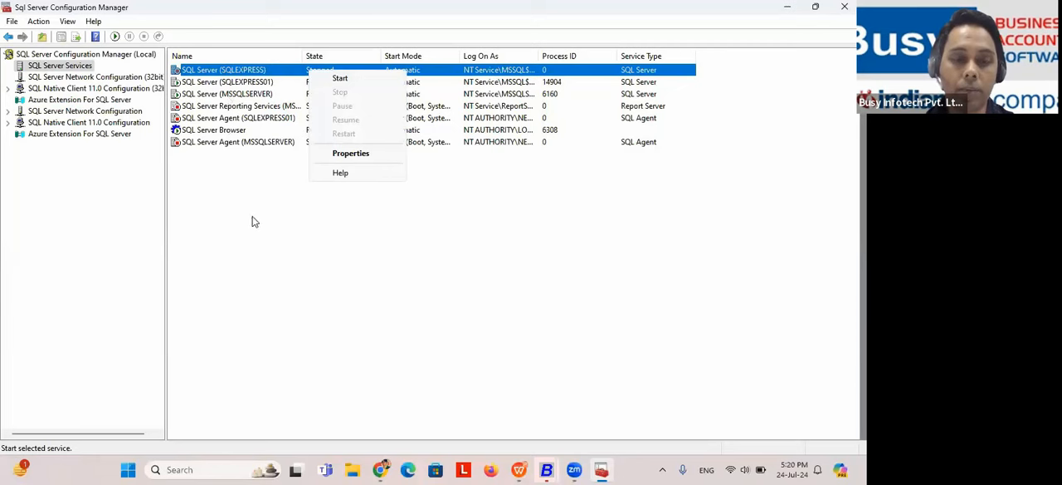
Step: Switch to the WPS presentation and run the slide show from the Configurations (Basics) slide
{"action": "key", "text": "alt+Tab"}
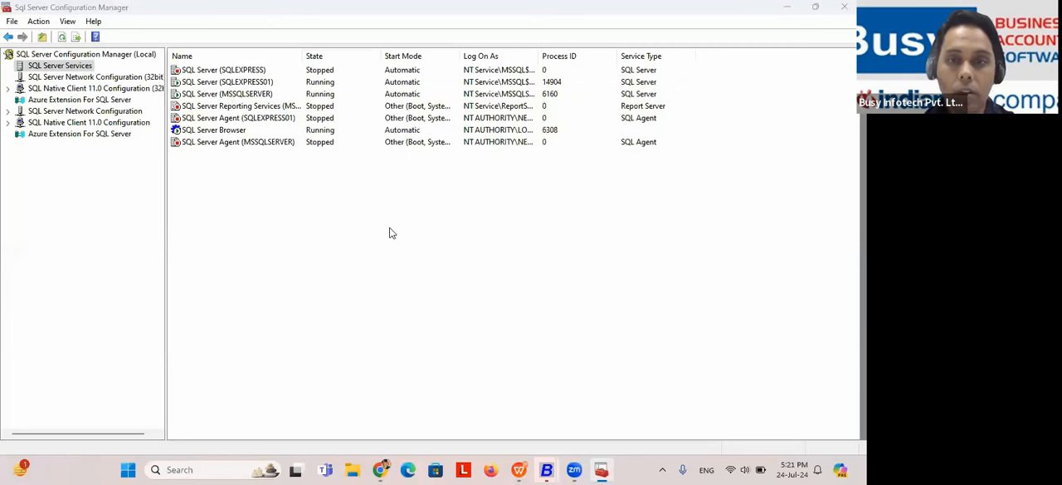
{"action": "key", "text": "alt+Tab"}
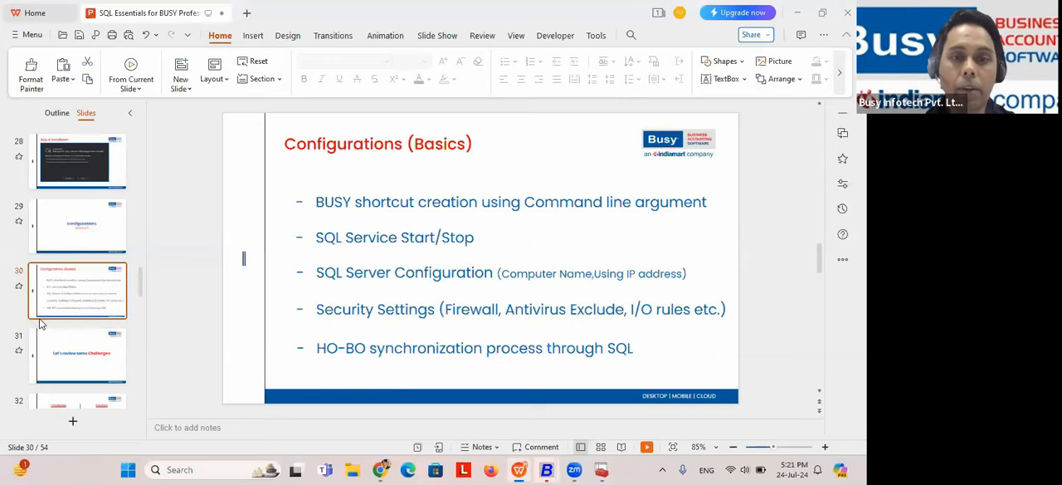
{"action": "key", "text": "shift+F5"}
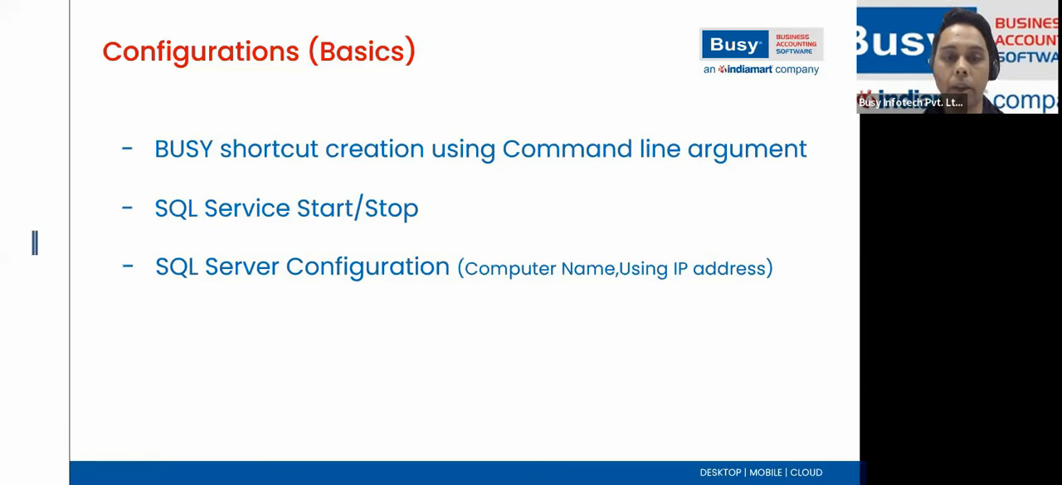
Step: Leave the slide show for Busy and open the Set Server Information form again
{"action": "key", "text": "alt+Tab"}
{"action": "key", "text": "Tab"}
{"action": "key", "text": "Tab"}
{"action": "key", "text": "Tab"}
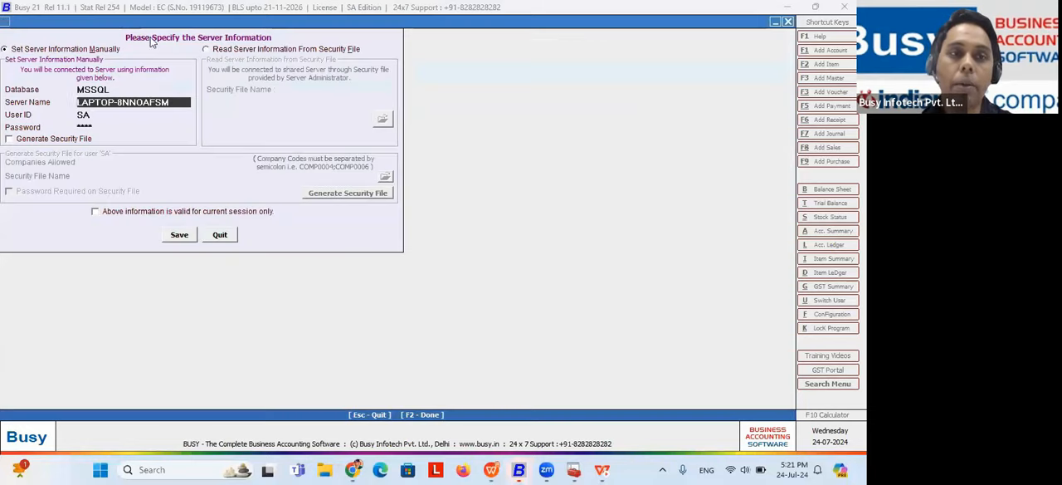
{"action": "left_click", "coordinate": [101, 137]}
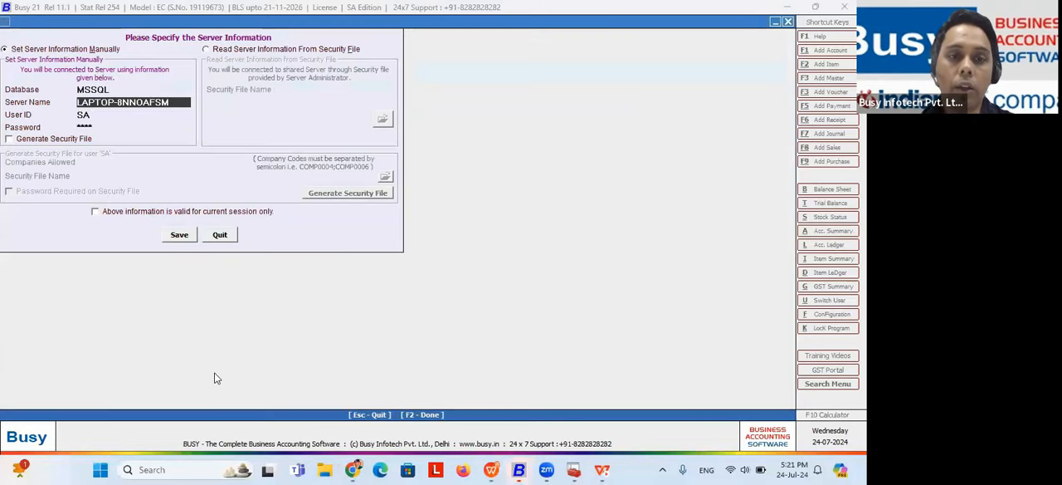
{"action": "left_click", "coordinate": [165, 468]}
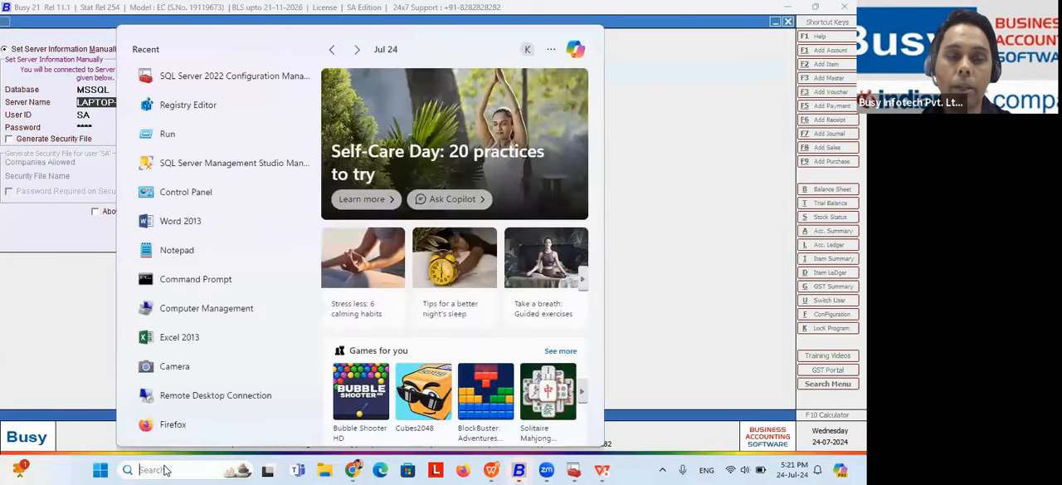
{"action": "type", "text": "man"}
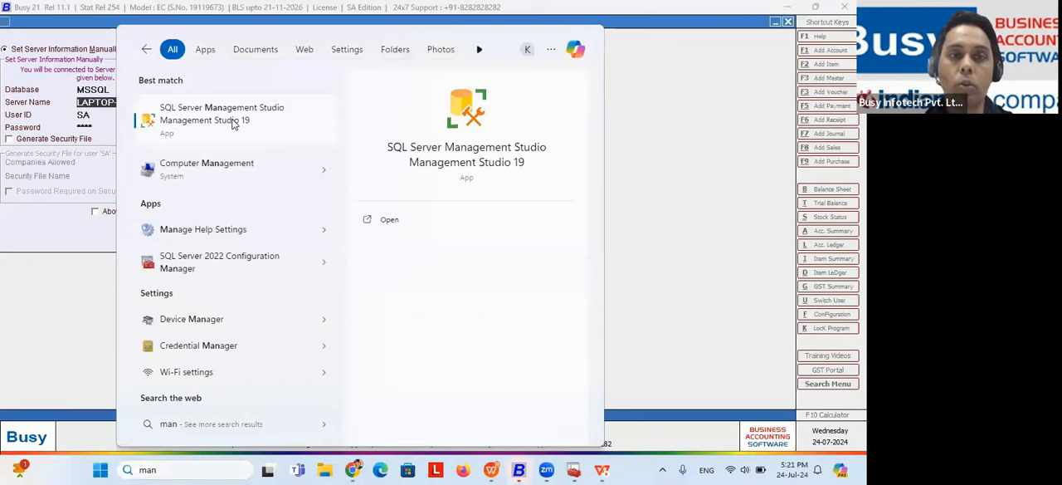
{"action": "left_click", "coordinate": [237, 121]}
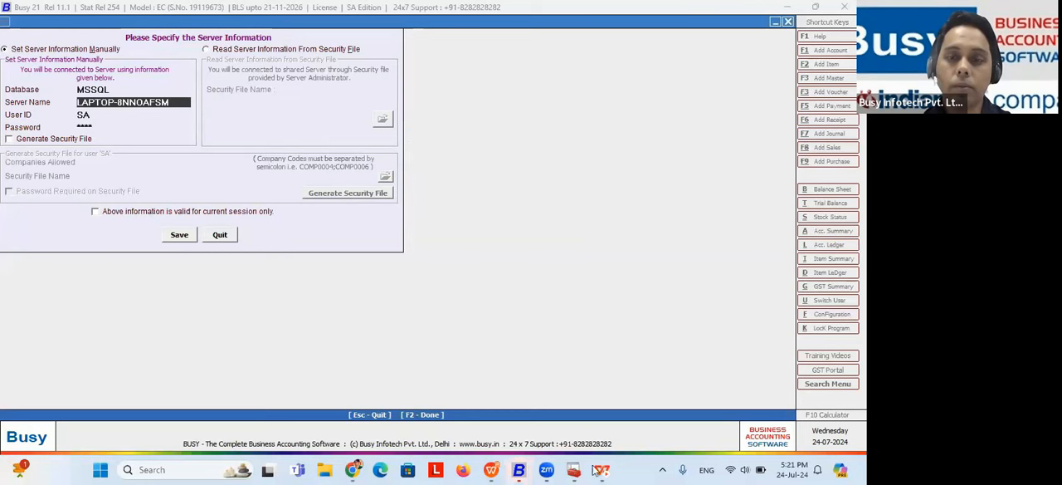
{"action": "mouse_move", "coordinate": [605, 468]}
{"action": "left_click", "coordinate": [220, 235]}
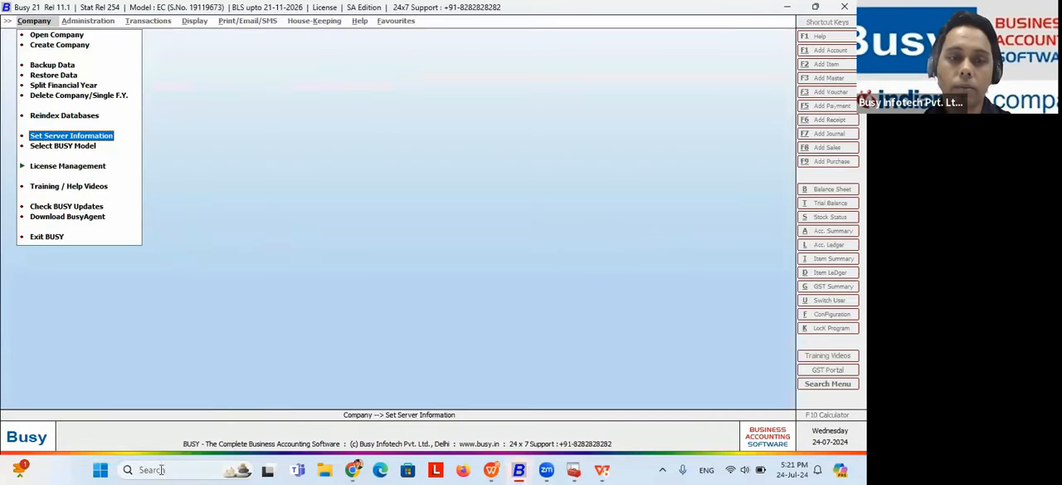
{"action": "left_click", "coordinate": [160, 469]}
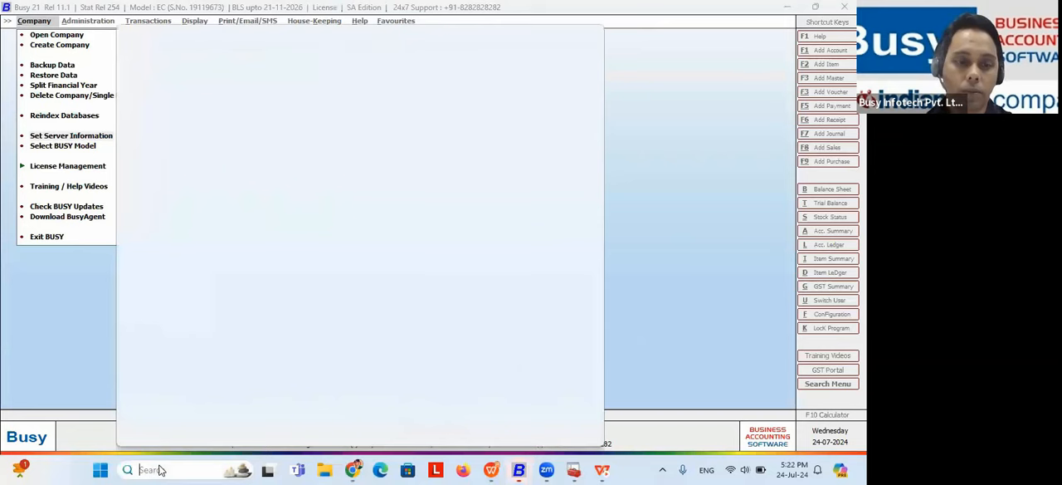
{"action": "type", "text": "sql"}
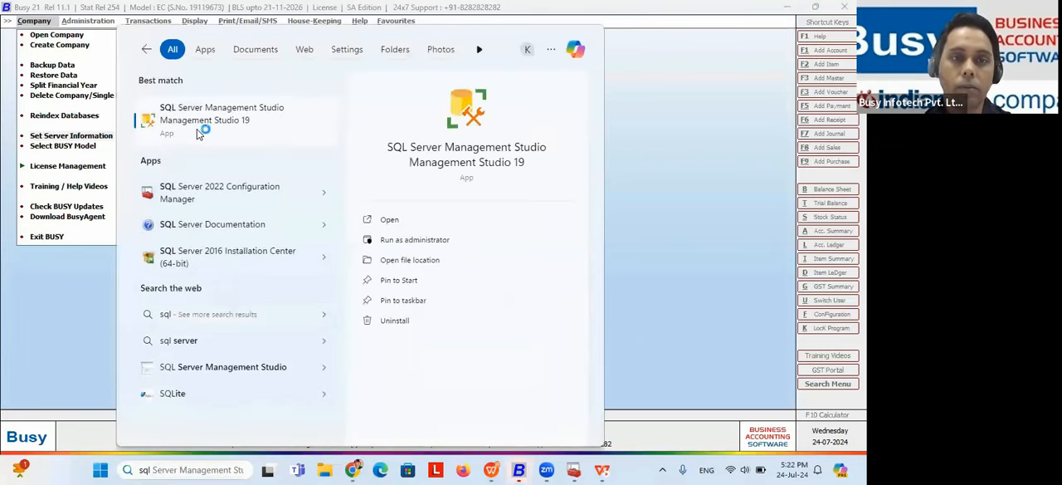
{"action": "left_click", "coordinate": [197, 125]}
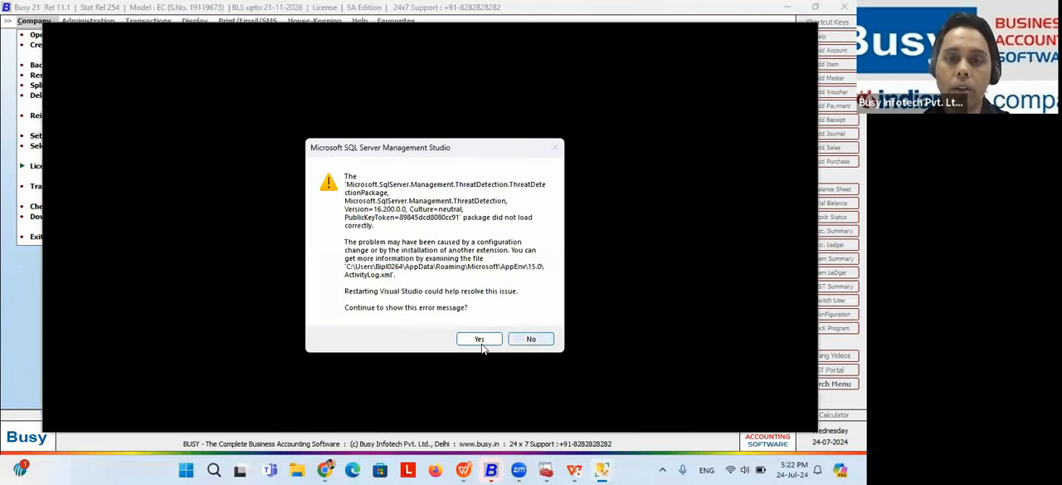
{"action": "left_click", "coordinate": [481, 342]}
{"action": "left_click", "coordinate": [482, 316]}
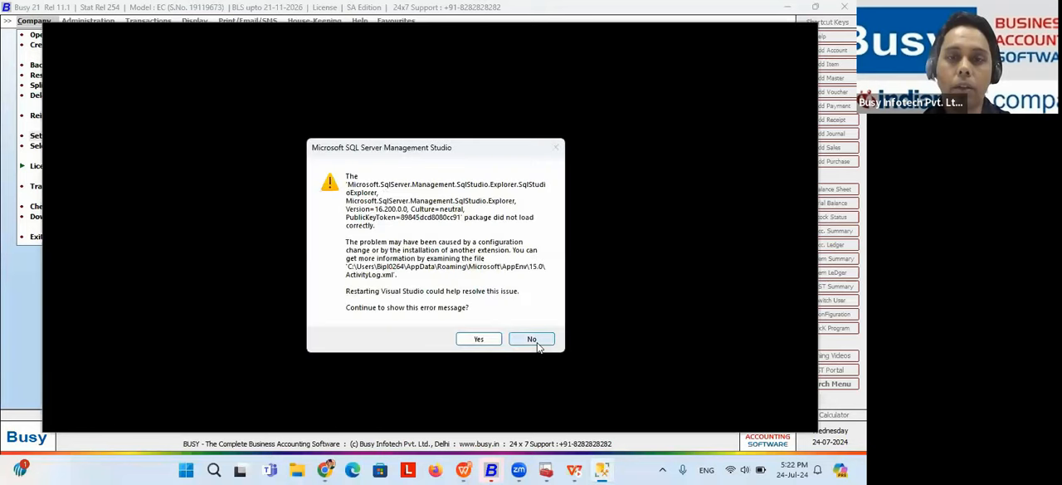
{"action": "left_click", "coordinate": [532, 340]}
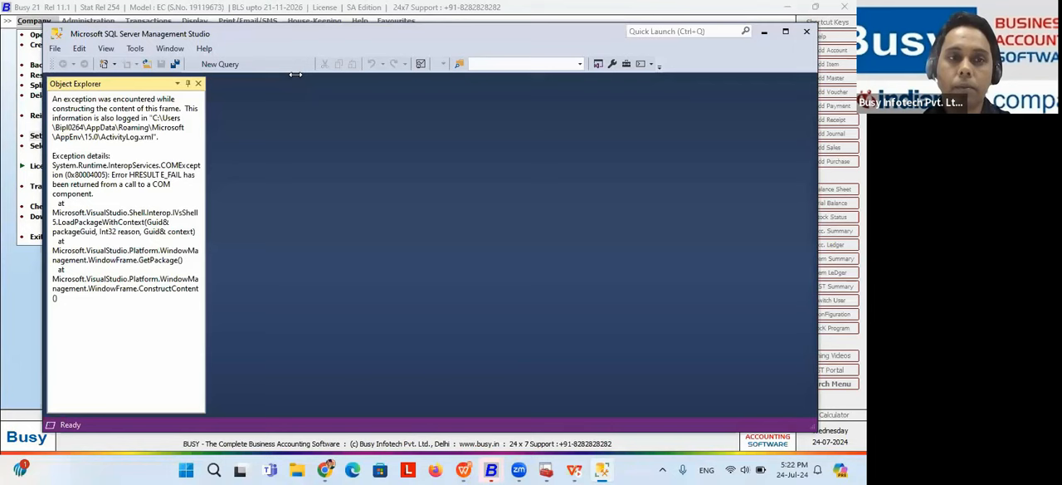
{"action": "left_click", "coordinate": [57, 51]}
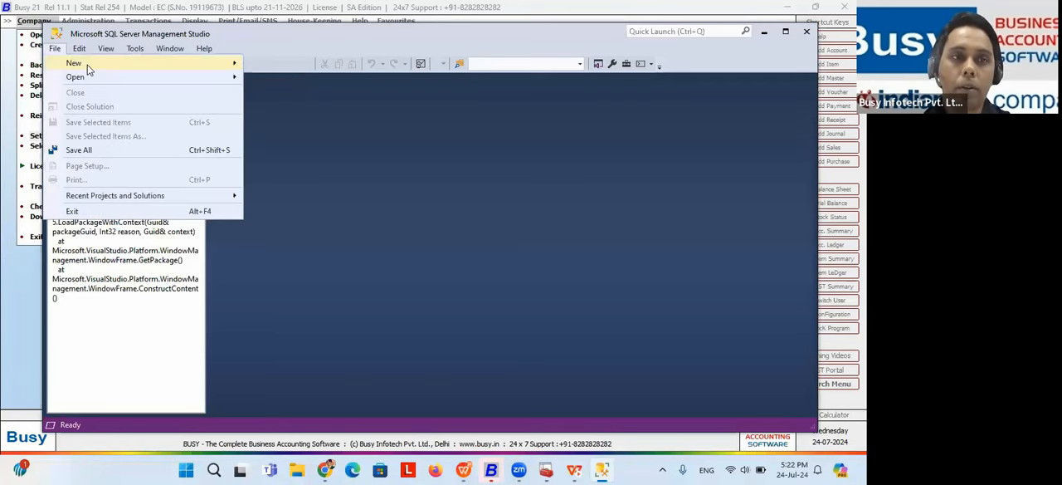
{"action": "mouse_move", "coordinate": [76, 66]}
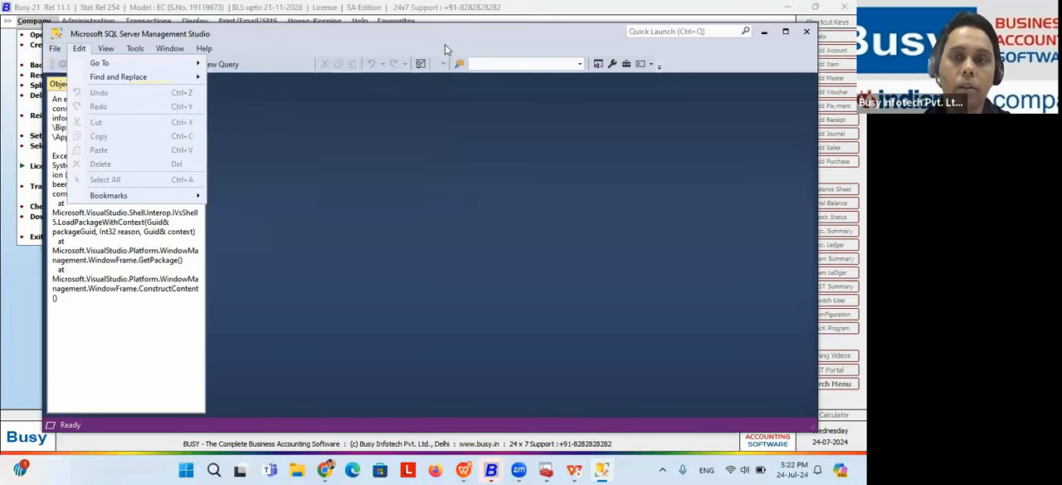
{"action": "left_click", "coordinate": [806, 31]}
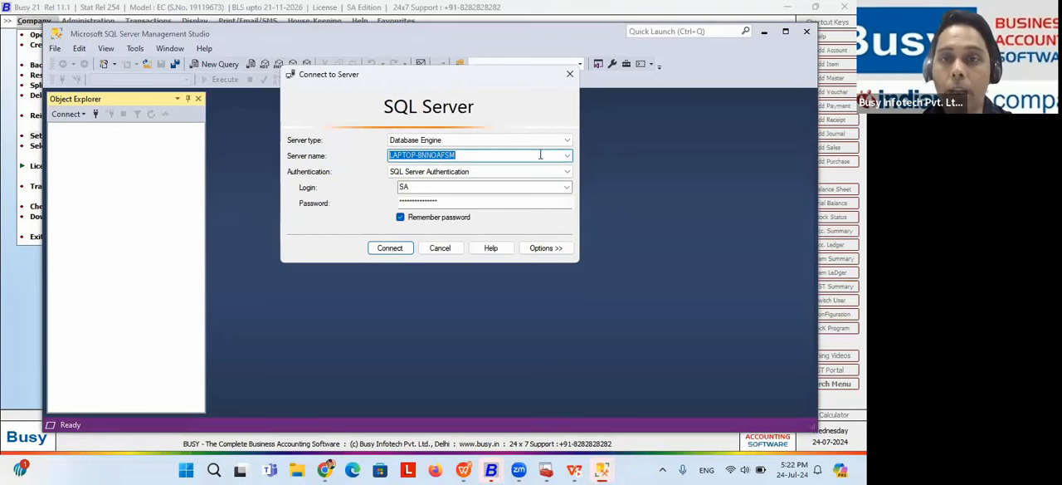
Step: Browse the network servers for available Database Engine instances, select LAPTOP-8NNOAFSM, and dismiss the server browser
{"action": "left_click", "coordinate": [567, 155]}
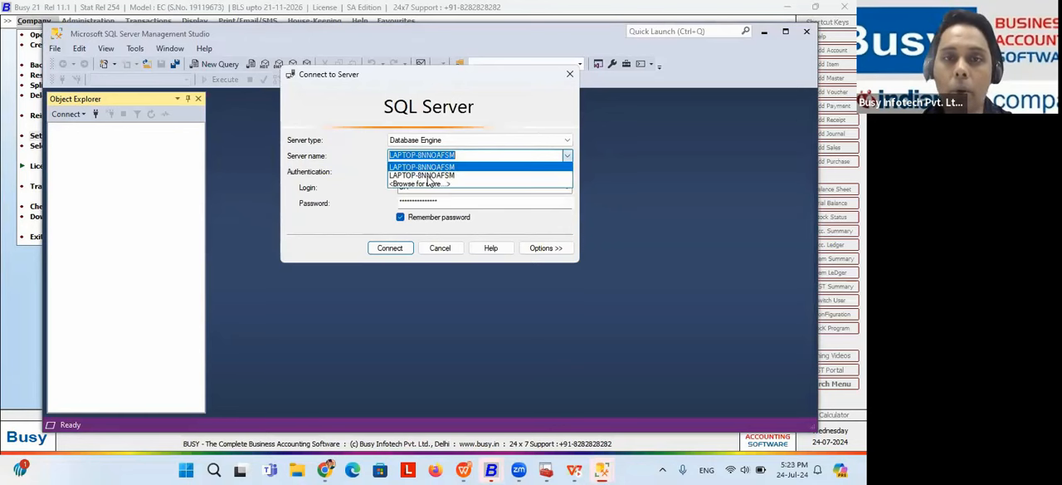
{"action": "left_click", "coordinate": [421, 184]}
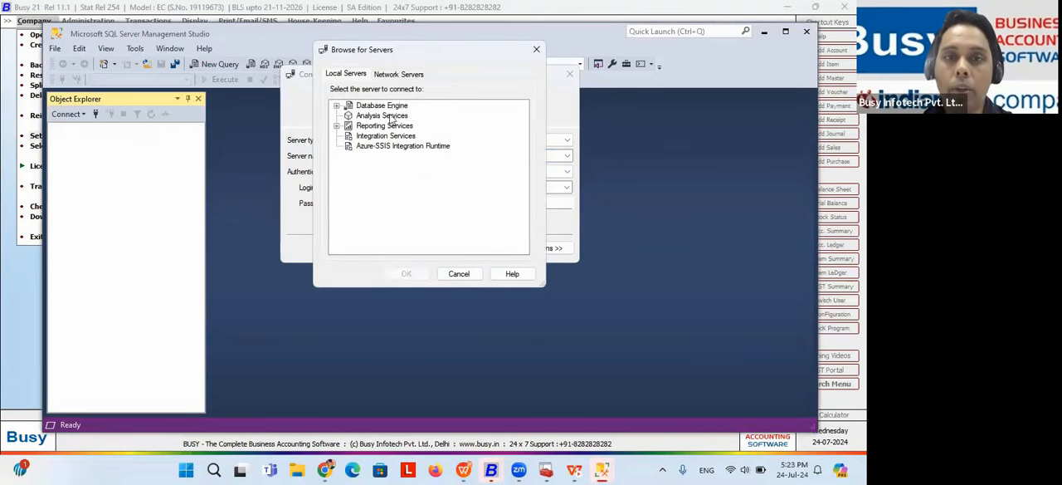
{"action": "left_click", "coordinate": [401, 76]}
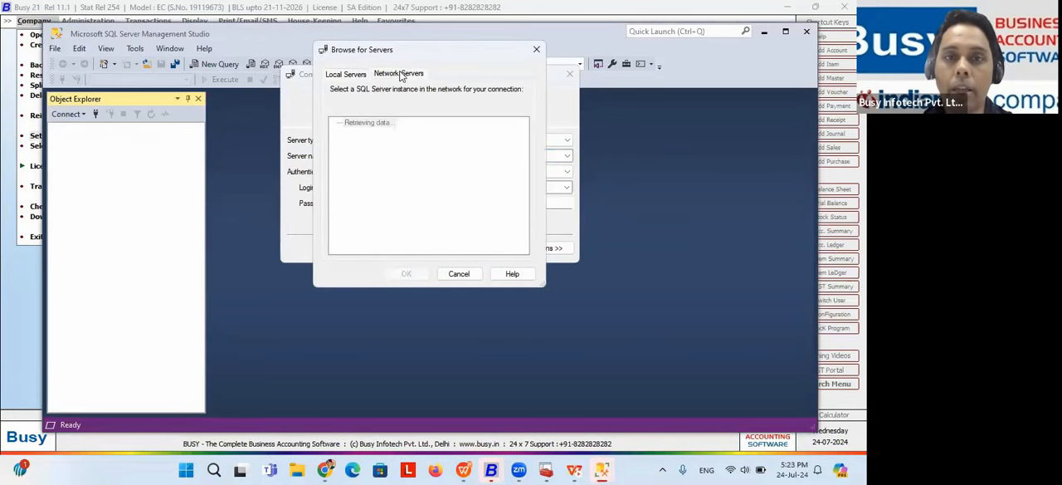
{"action": "left_click", "coordinate": [337, 123]}
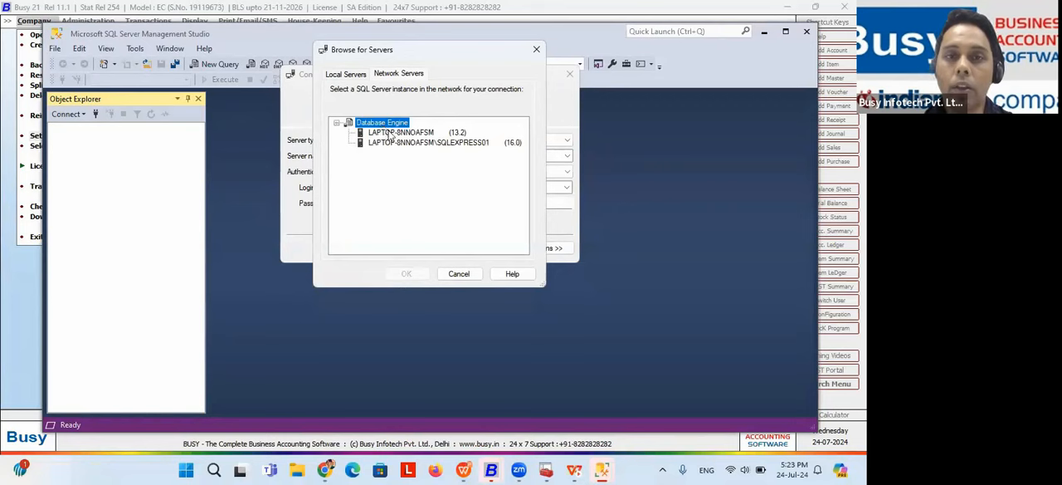
{"action": "left_click", "coordinate": [390, 132]}
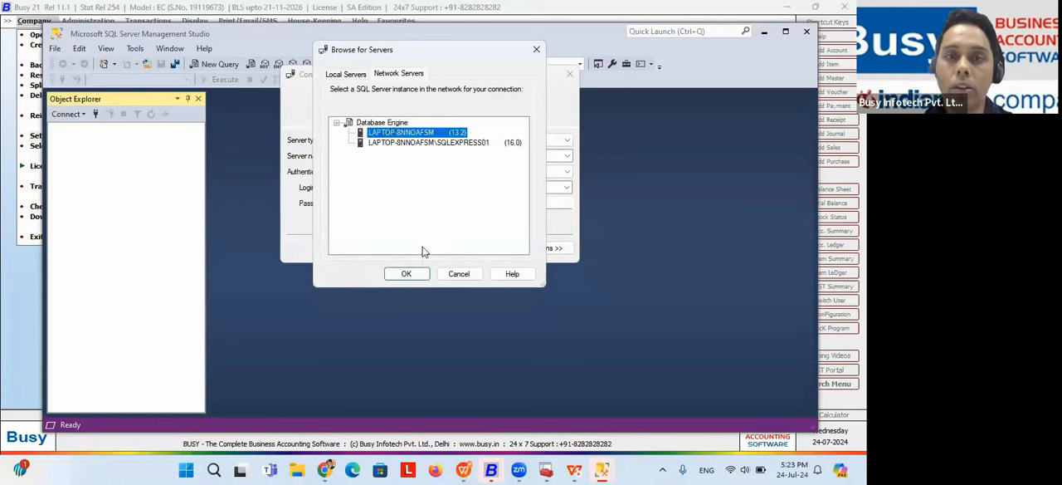
{"action": "left_click", "coordinate": [472, 274]}
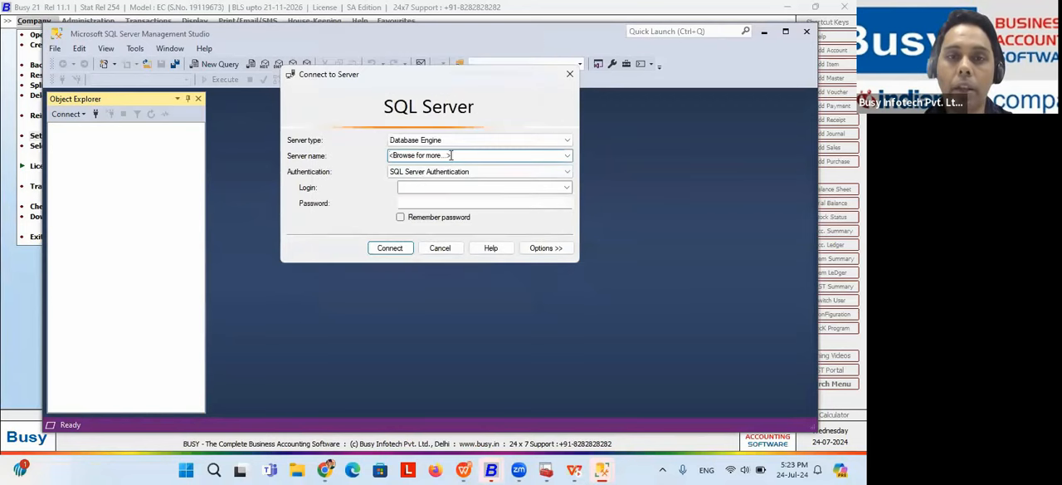
Step: Connect to server LAPTOP-8NNOAFSM using SQL Server Authentication with the SA login and its remembered password
{"action": "left_click", "coordinate": [567, 155]}
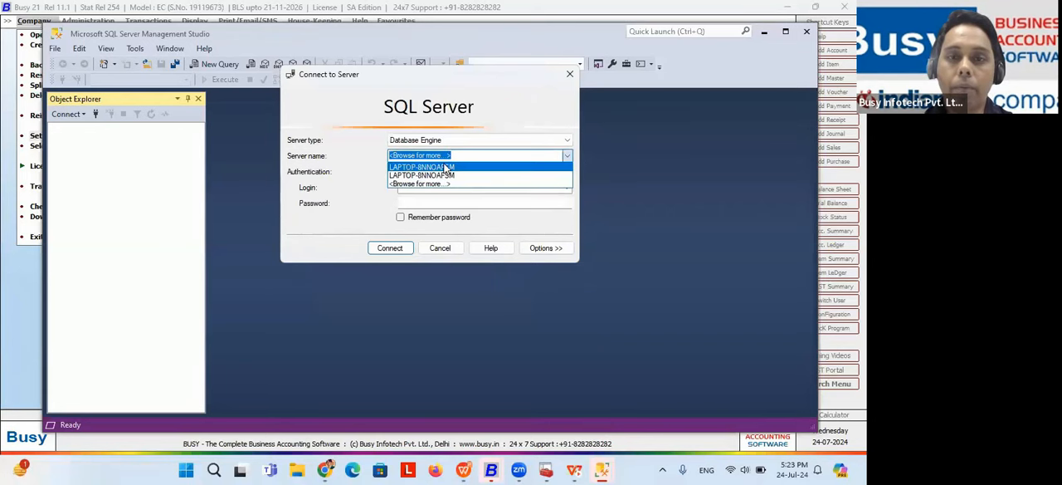
{"action": "left_click", "coordinate": [445, 167]}
{"action": "left_click", "coordinate": [413, 187]}
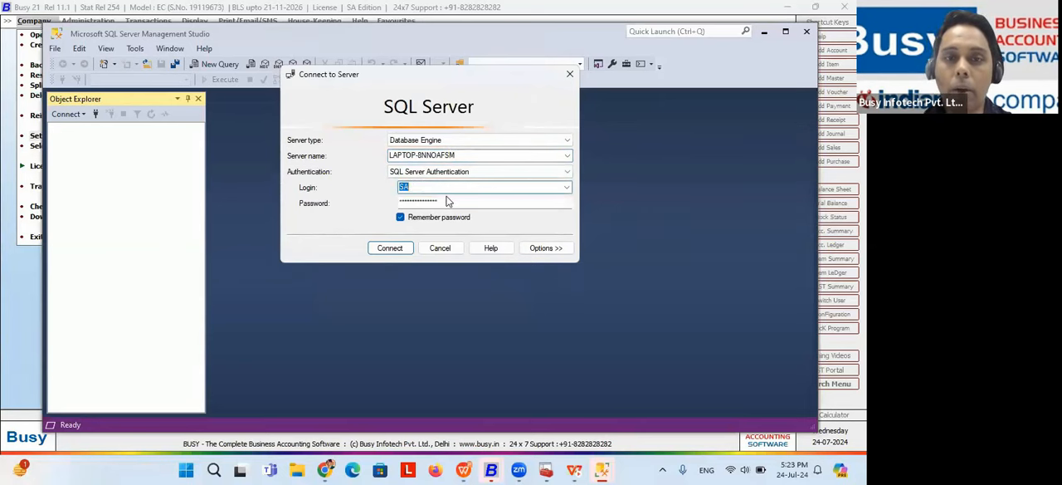
{"action": "left_click", "coordinate": [438, 200]}
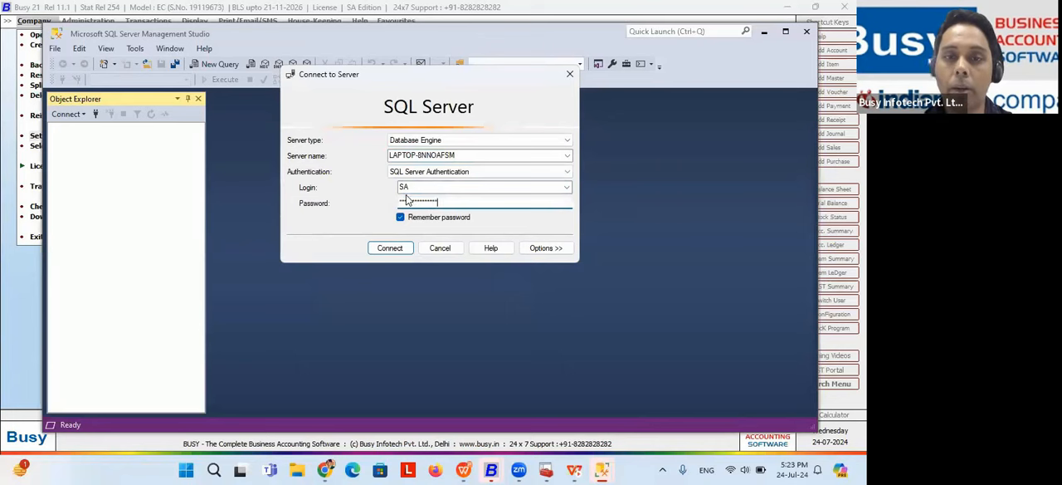
{"action": "left_click", "coordinate": [388, 248]}
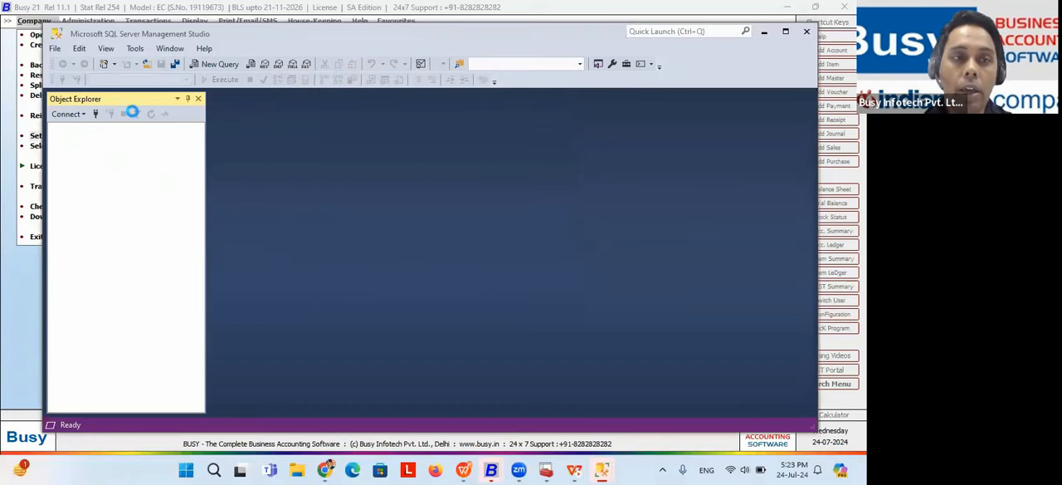
Step: Switch to Busy, open the Set Server Information form, and review its server name and password fields
{"action": "left_click", "coordinate": [31, 137]}
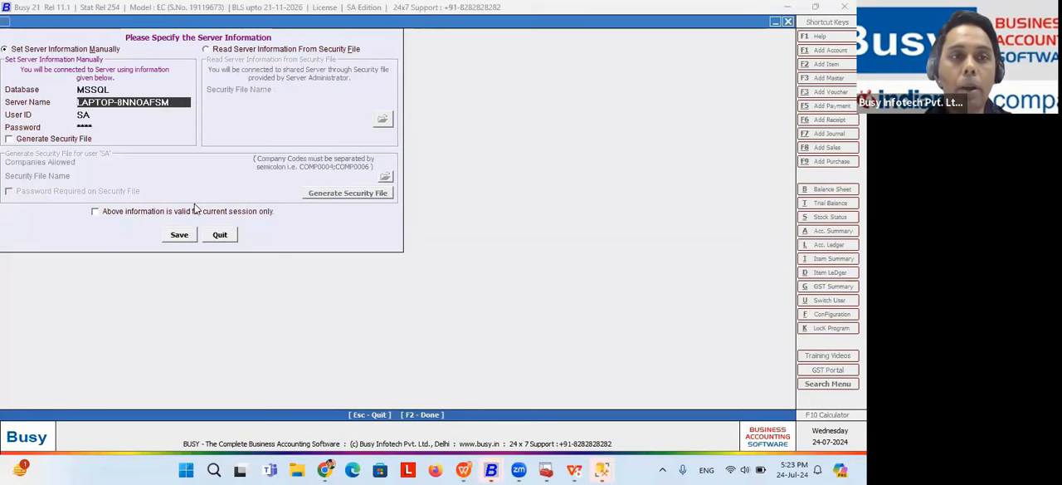
{"action": "left_click_drag", "start_coordinate": [166, 101], "coordinate": [69, 127]}
{"action": "left_click", "coordinate": [97, 126]}
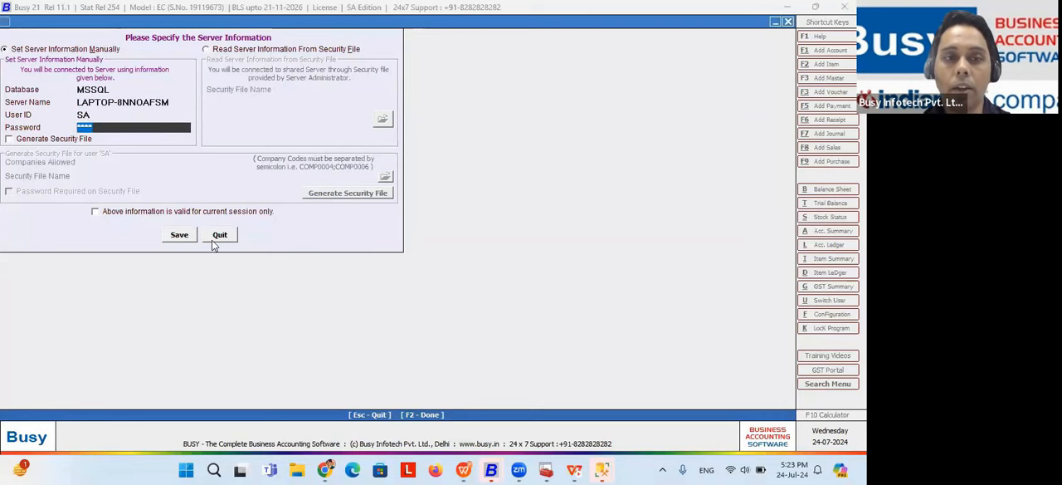
Step: Switch to the WPS slide show, reveal the Security Settings point on the Configurations (Basics) slide, and step back
{"action": "key", "text": "alt+Tab"}
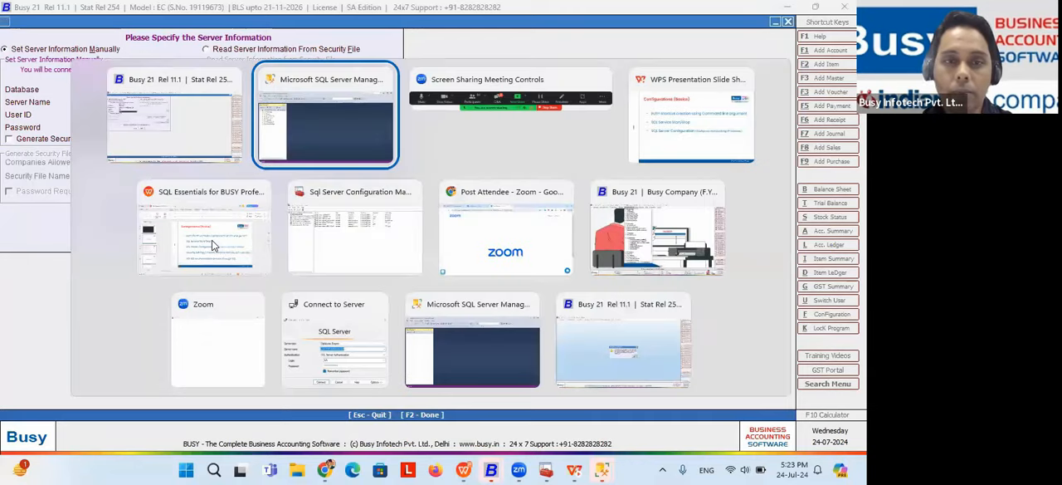
{"action": "key", "text": "alt+Tab"}
{"action": "key", "text": "alt+Tab"}
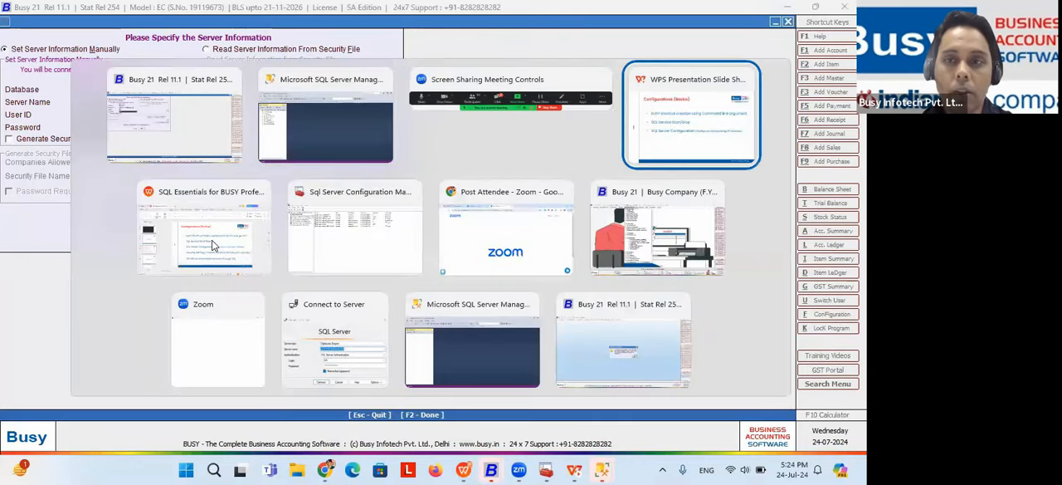
{"action": "key", "text": "Right"}
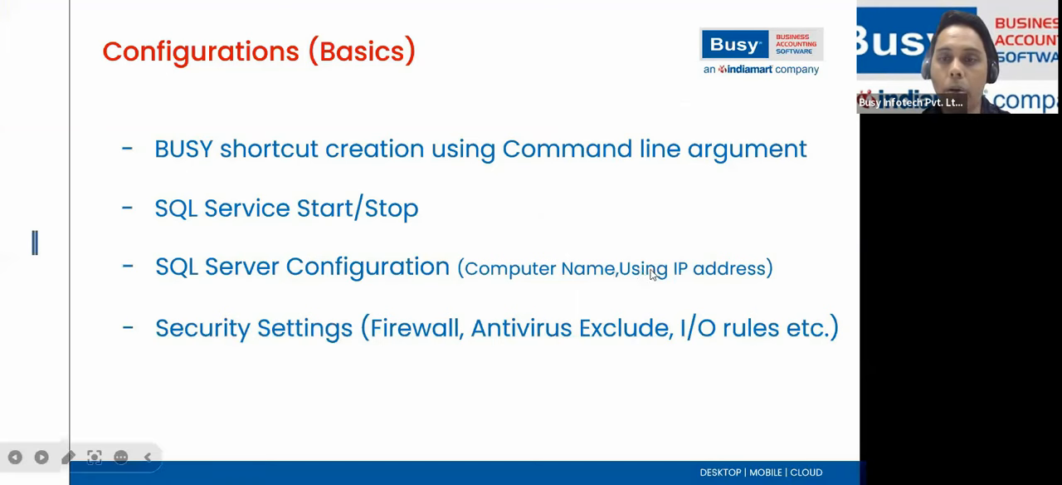
{"action": "key", "text": "Left"}
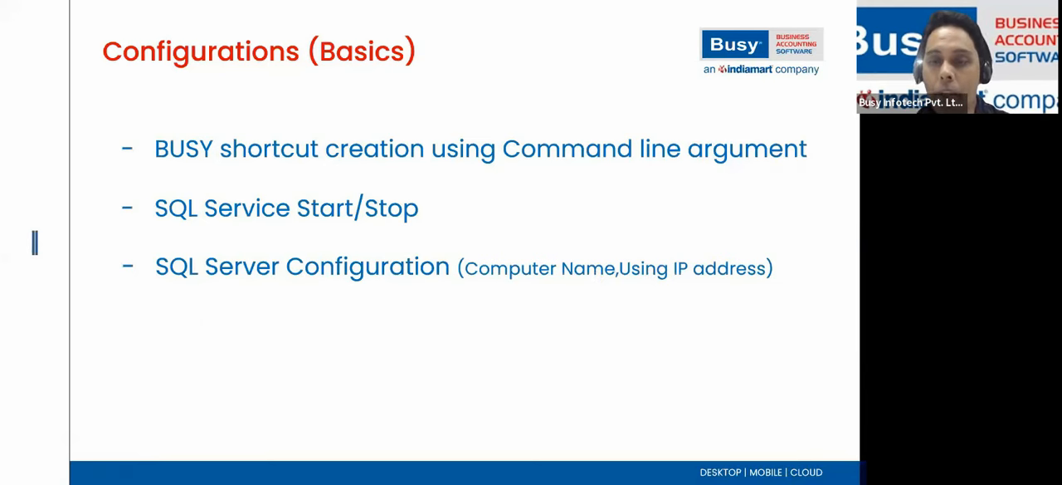
Step: Return to Busy, replace the server name with the partial IP address 192.168., and quit the form without saving
{"action": "key", "text": "alt+Tab"}
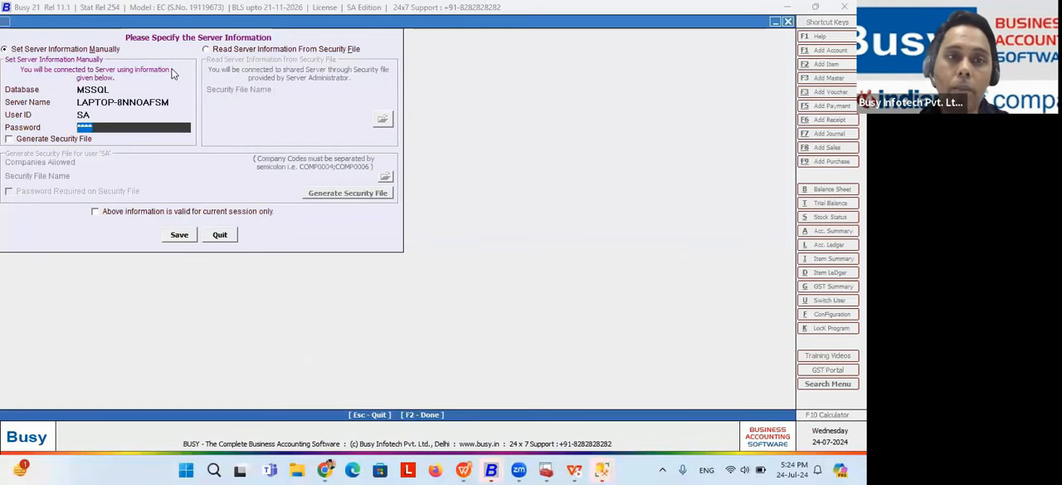
{"action": "left_click", "coordinate": [168, 100]}
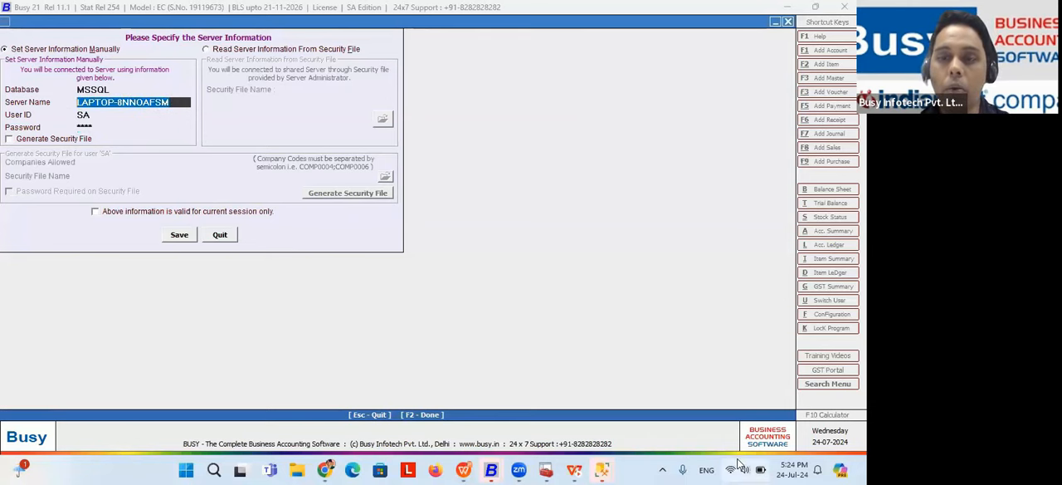
{"action": "type", "text": "192.168."}
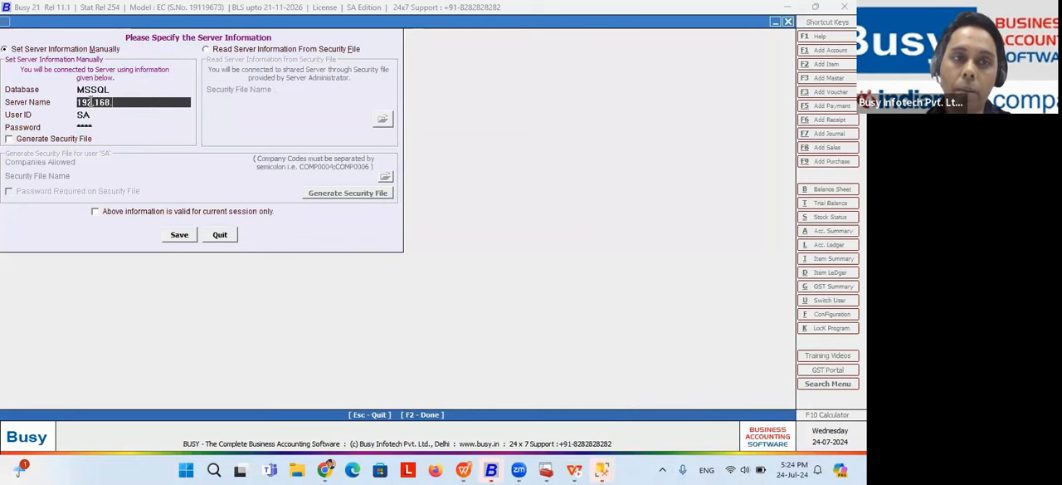
{"action": "left_click", "coordinate": [219, 236]}
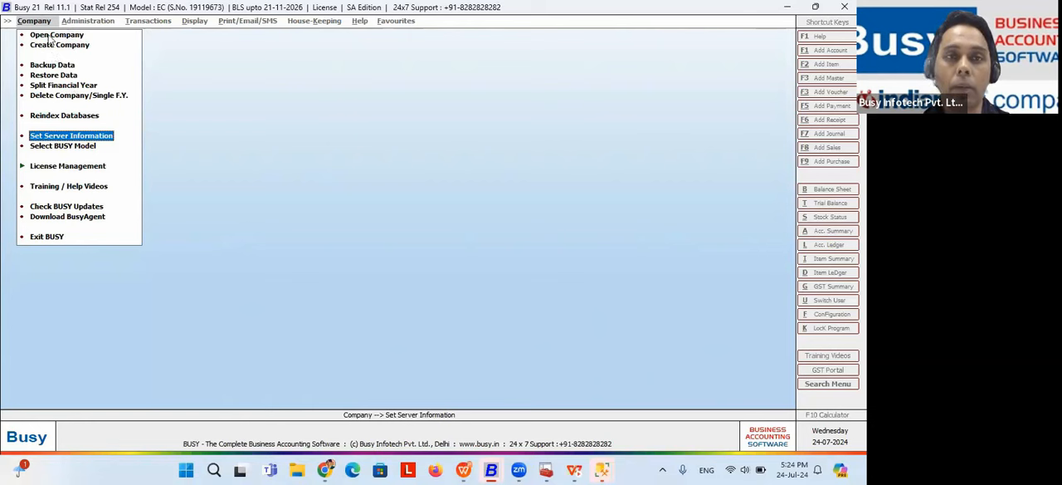
Step: Reopen the Set Server Information form, highlight the computer name used as the server name, and quit the form
{"action": "left_click", "coordinate": [97, 136]}
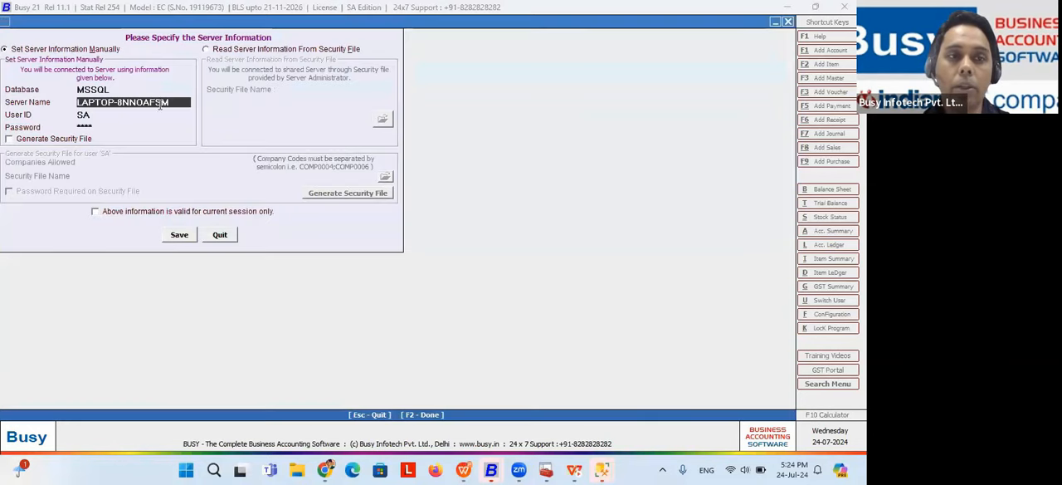
{"action": "left_click_drag", "start_coordinate": [175, 100], "coordinate": [79, 101]}
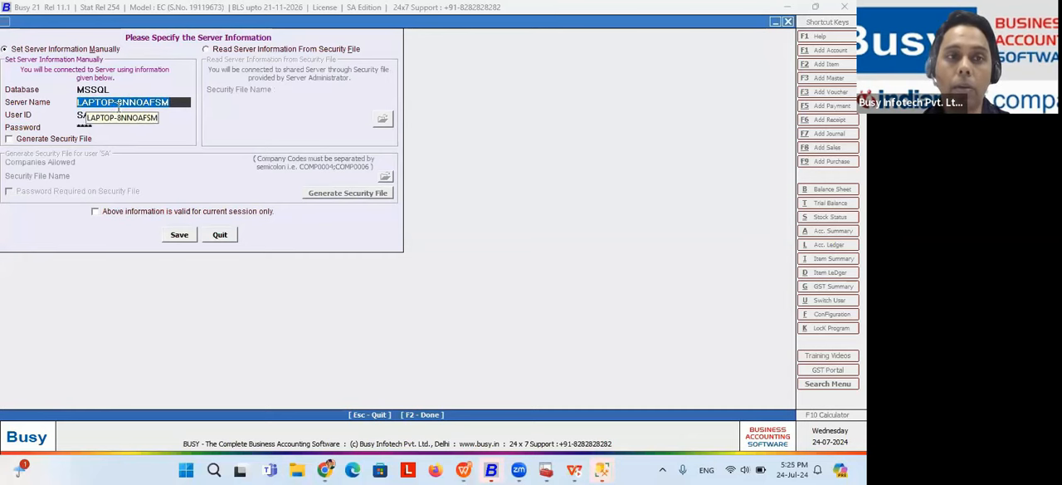
{"action": "left_click", "coordinate": [219, 234]}
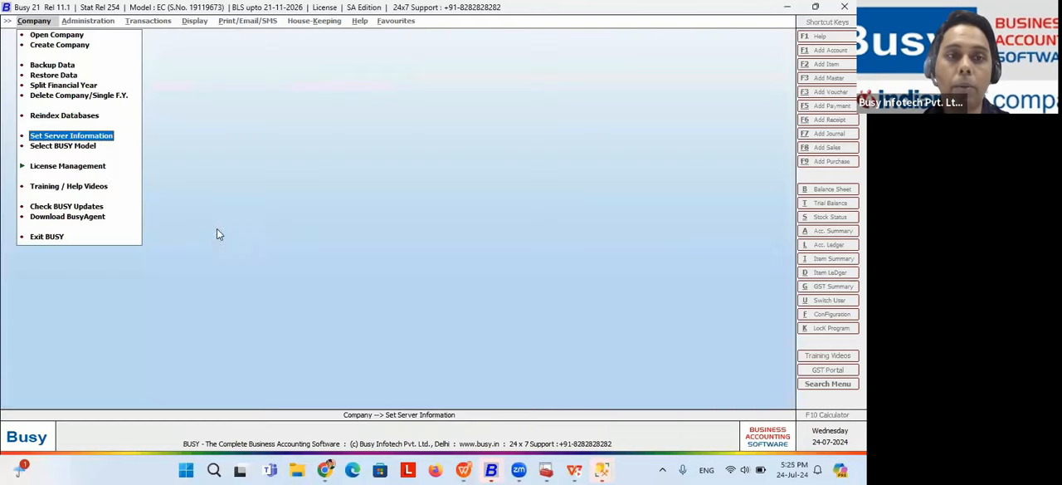
Step: Open the Set Server Information form again, clear the server name, and quit without saving
{"action": "left_click", "coordinate": [67, 136]}
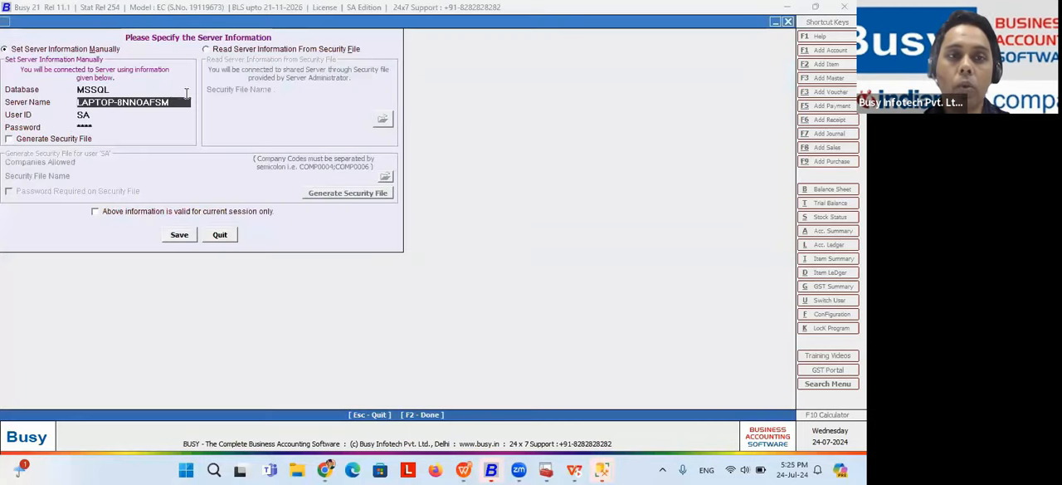
{"action": "left_click_drag", "start_coordinate": [175, 101], "coordinate": [70, 102]}
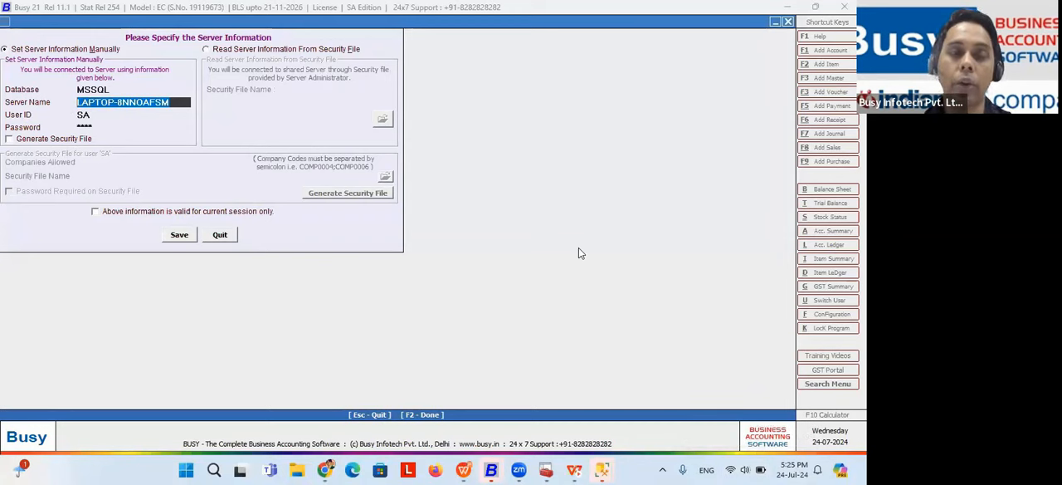
{"action": "left_click", "coordinate": [173, 104]}
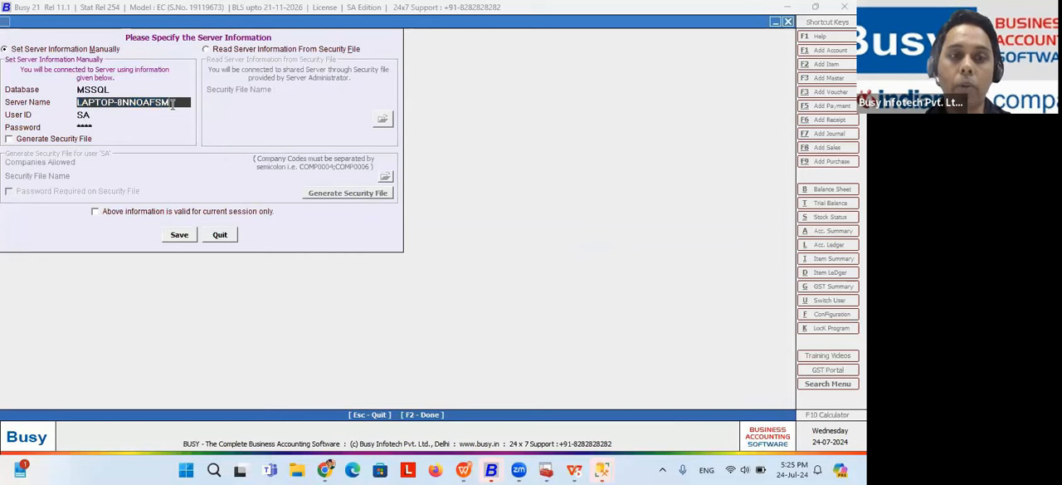
{"action": "key", "text": "BackSpace"}
{"action": "key", "text": "BackSpace"}
{"action": "key", "text": "BackSpace"}
{"action": "key", "text": "BackSpace"}
{"action": "key", "text": "BackSpace"}
{"action": "key", "text": "BackSpace"}
{"action": "key", "text": "BackSpace"}
{"action": "key", "text": "BackSpace"}
{"action": "key", "text": "BackSpace"}
{"action": "key", "text": "BackSpace"}
{"action": "key", "text": "BackSpace"}
{"action": "key", "text": "BackSpace"}
{"action": "key", "text": "BackSpace"}
{"action": "key", "text": "BackSpace"}
{"action": "key", "text": "BackSpace"}
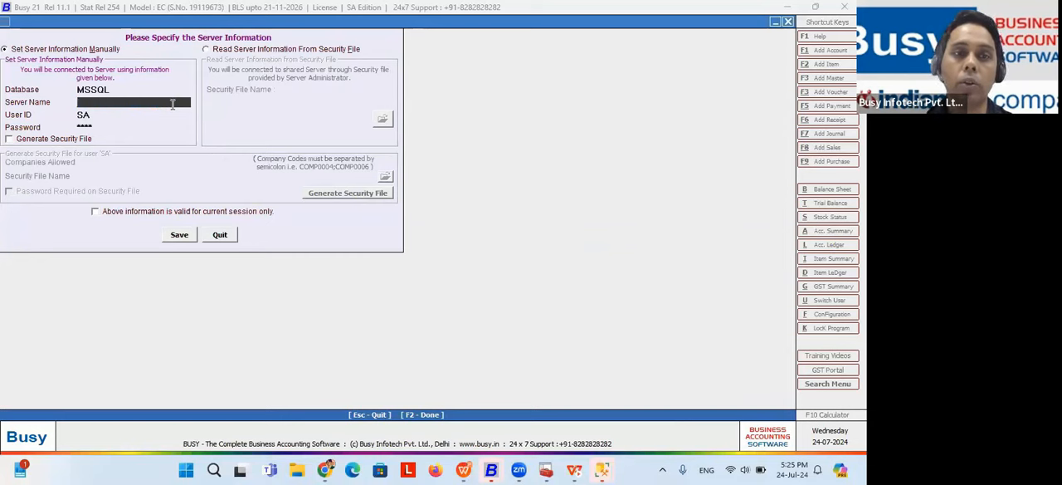
{"action": "left_click", "coordinate": [216, 235]}
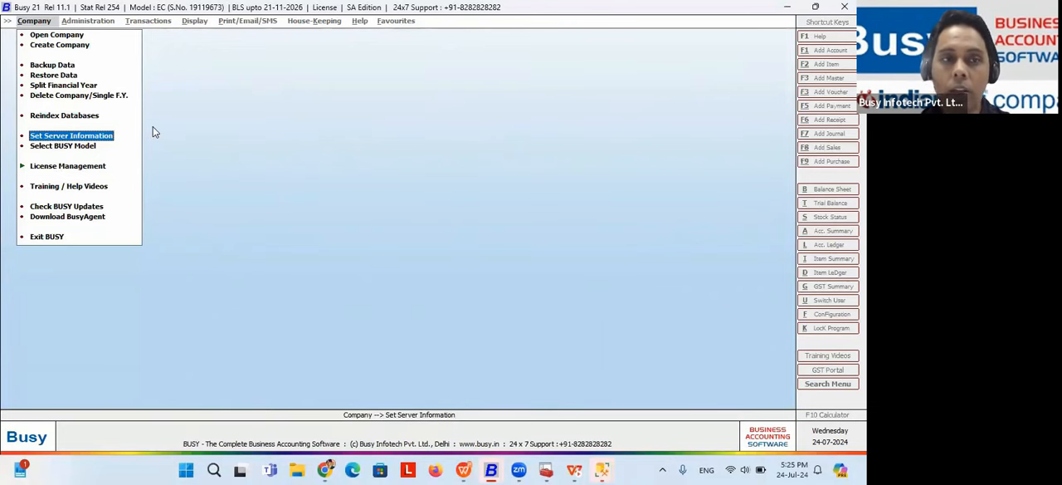
{"action": "left_click", "coordinate": [83, 136]}
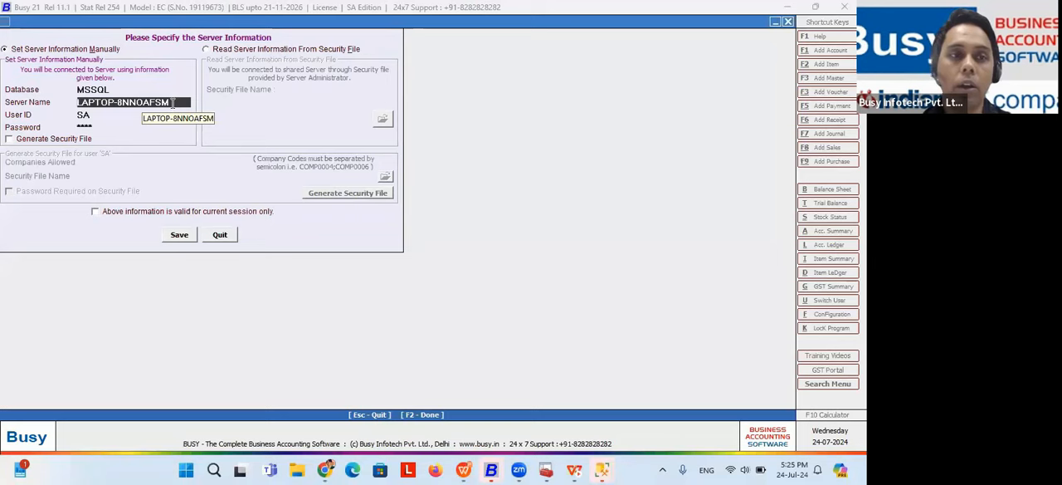
{"action": "key", "text": "alt+Tab"}
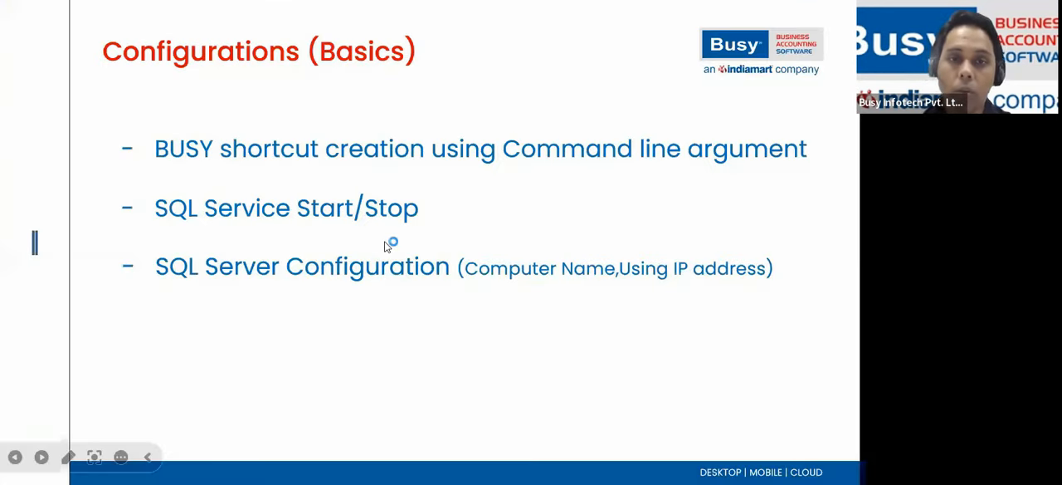
{"action": "left_click", "coordinate": [432, 305]}
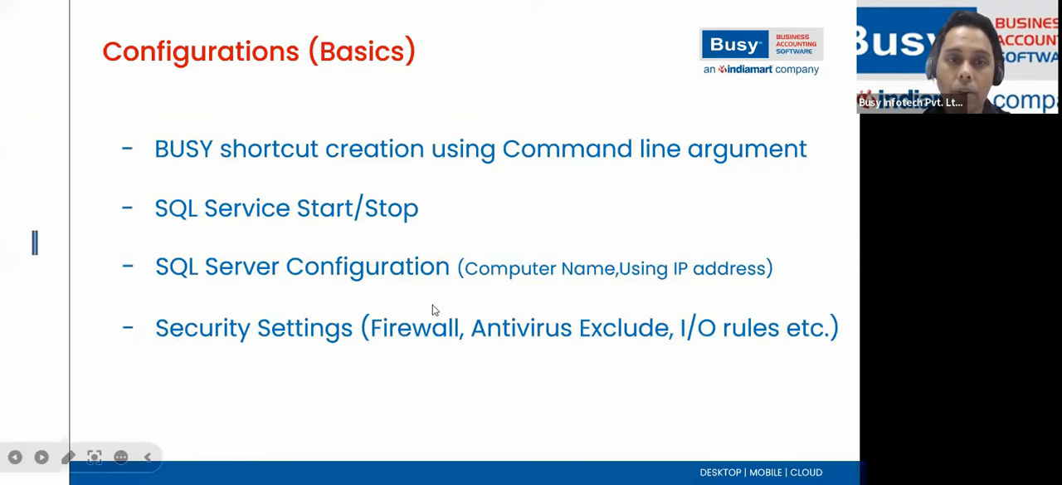
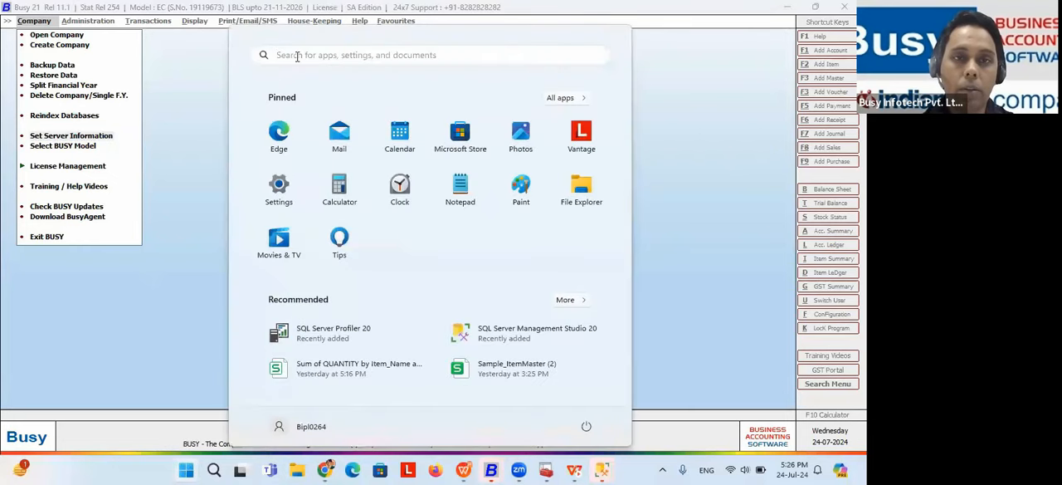
Step: Search Windows for Windows Defender Firewall and open its advanced settings
{"action": "type", "text": "windows"}
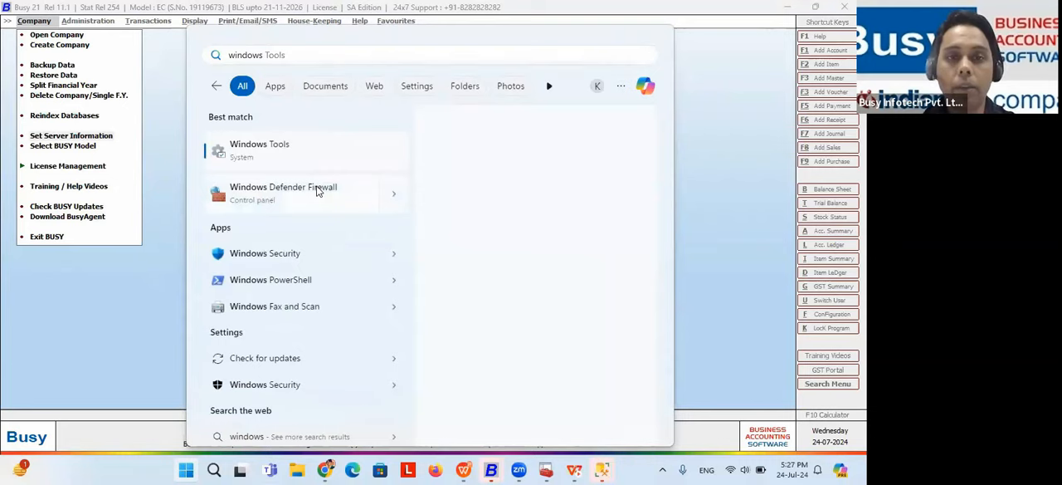
{"action": "key", "text": "Escape"}
{"action": "key", "text": "Escape"}
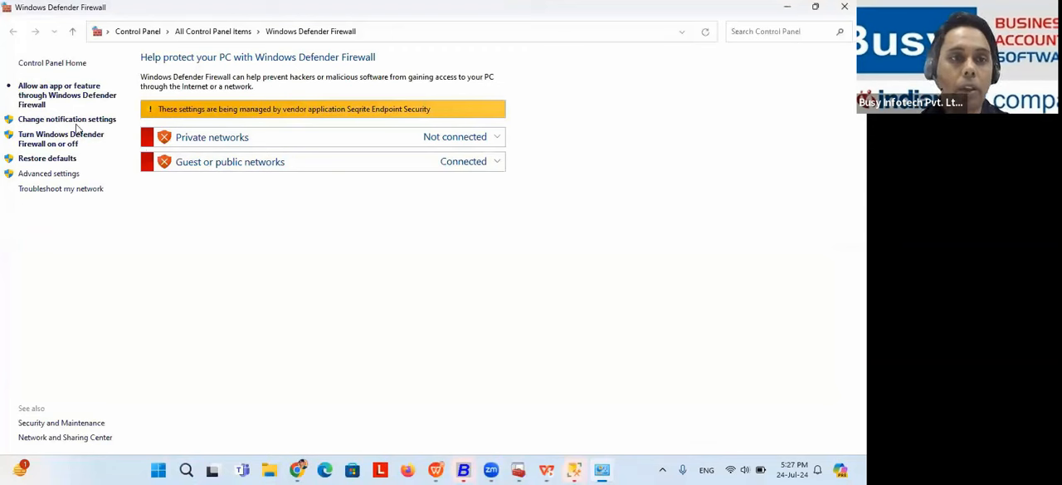
{"action": "left_click", "coordinate": [49, 174]}
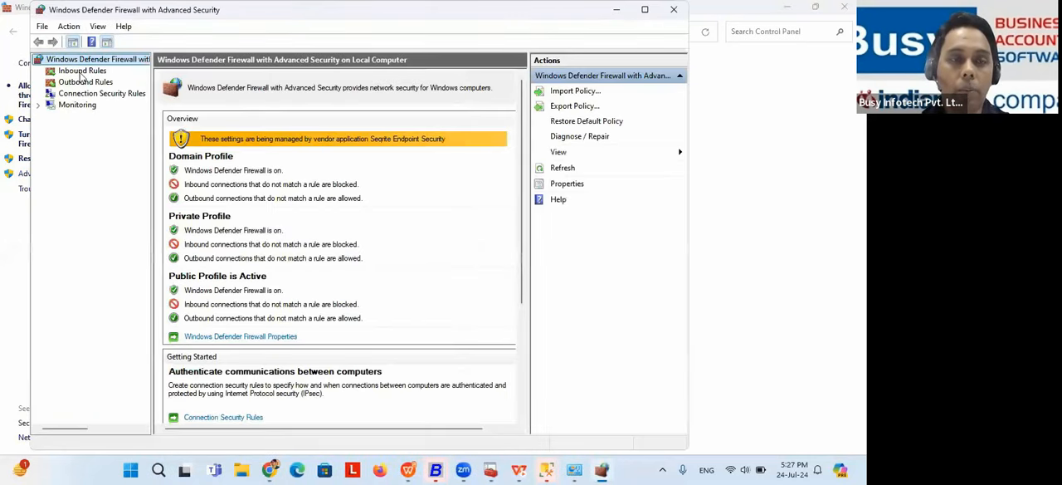
Step: Examine the firewall's Inbound Rules and Outbound Rules lists, ending on the inbound ones
{"action": "left_click", "coordinate": [80, 73]}
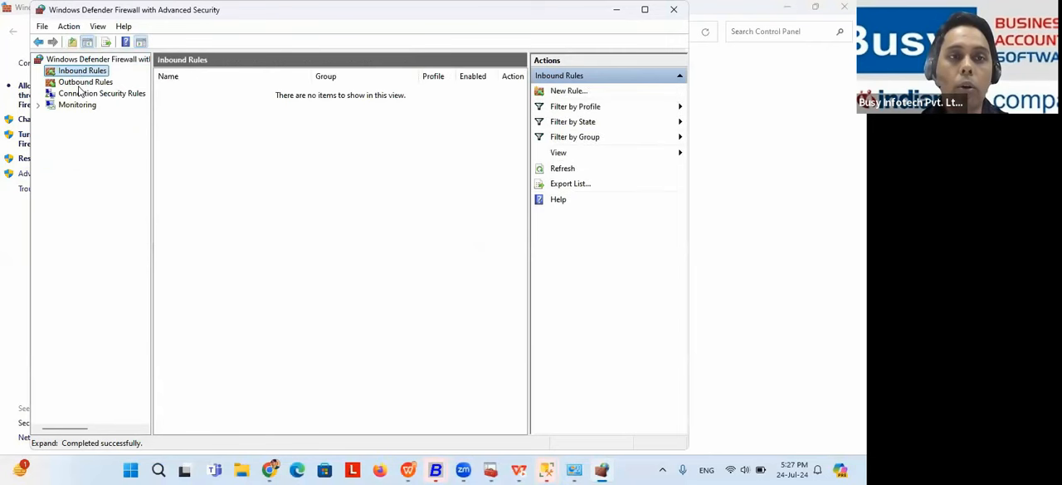
{"action": "left_click", "coordinate": [83, 82]}
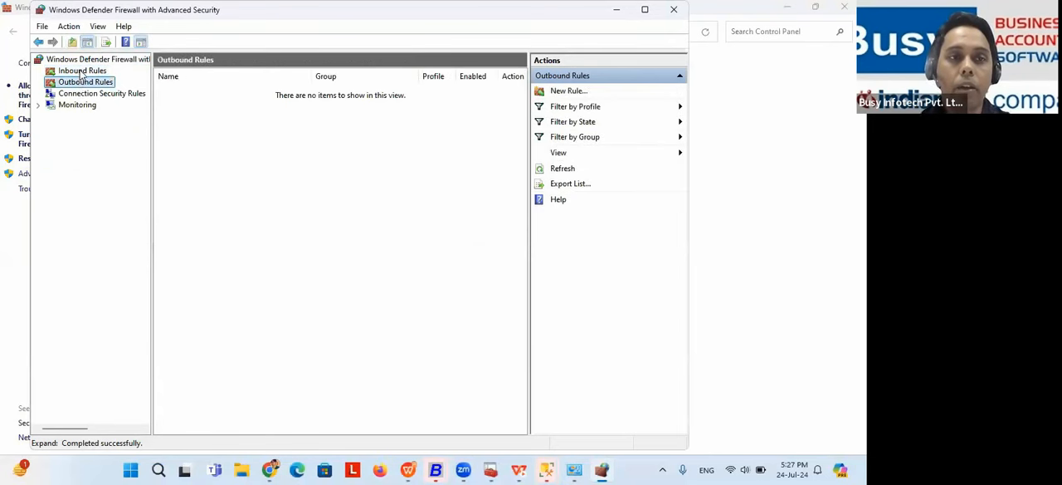
{"action": "left_click", "coordinate": [81, 73]}
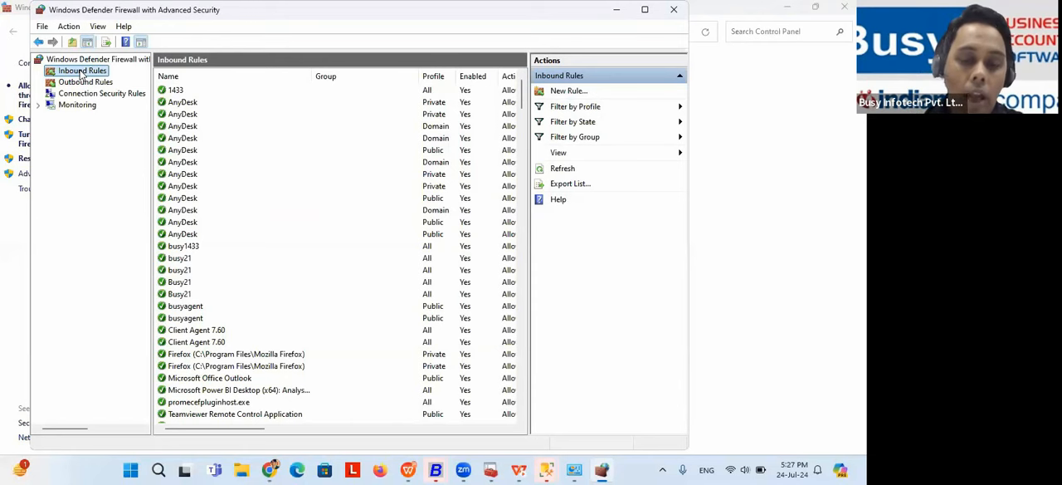
Step: Start a new inbound firewall rule with Port as its rule type
{"action": "right_click", "coordinate": [82, 74]}
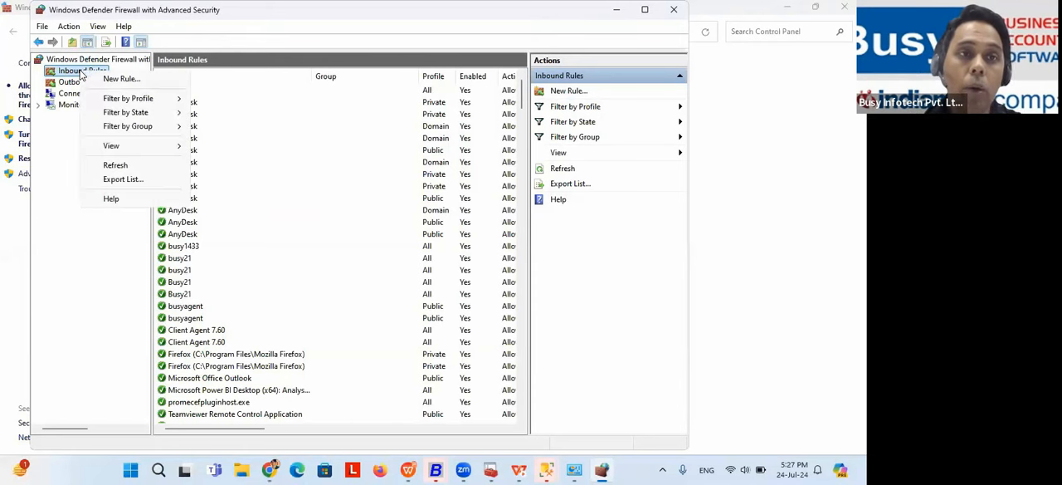
{"action": "left_click", "coordinate": [125, 80]}
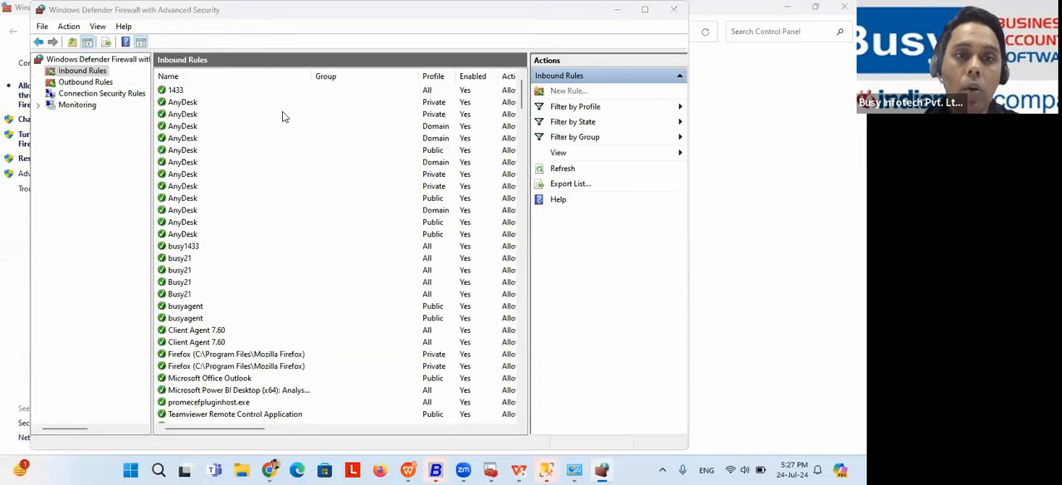
{"action": "left_click", "coordinate": [184, 189]}
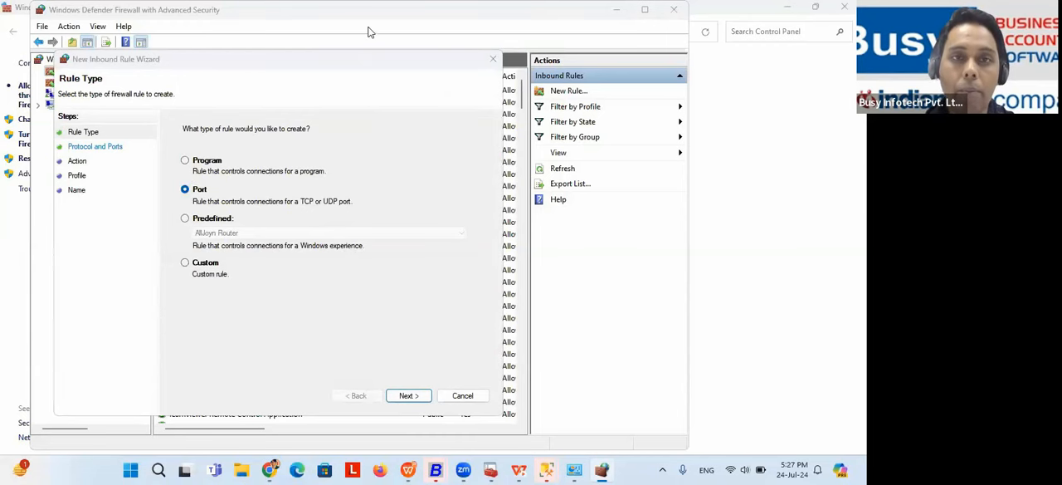
{"action": "left_click_drag", "start_coordinate": [365, 62], "coordinate": [385, 14]}
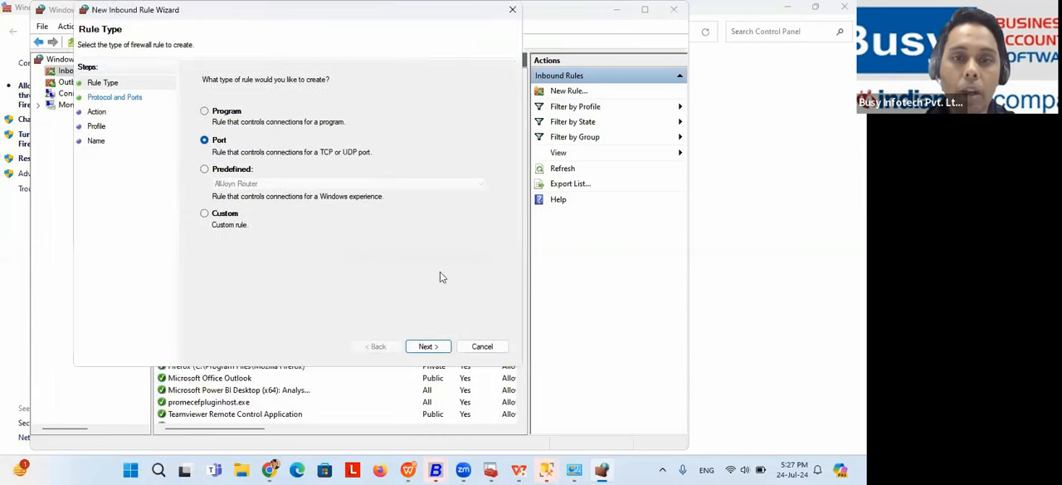
{"action": "left_click", "coordinate": [440, 347]}
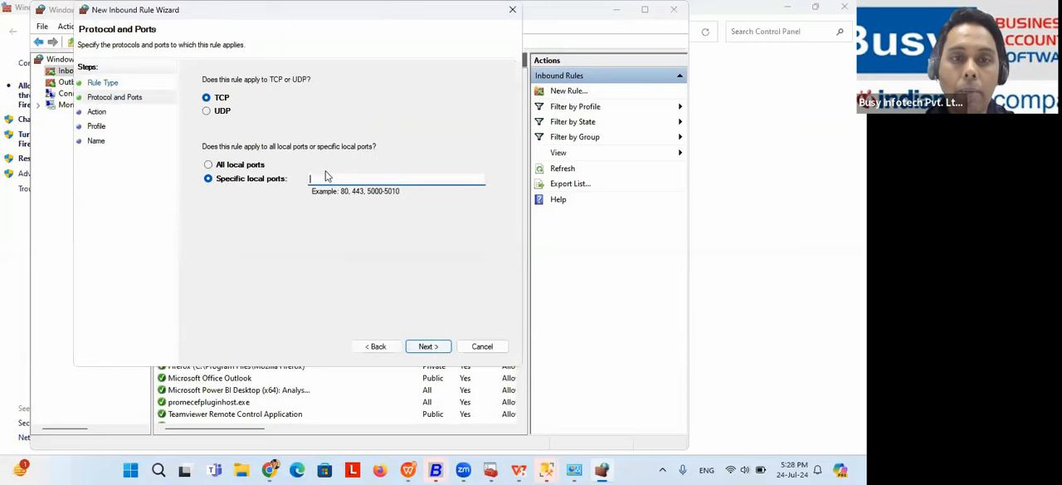
Step: Set the inbound rule to allow TCP connections on specific local port 1433 for the Domain, Private and Public profiles
{"action": "type", "text": "1433"}
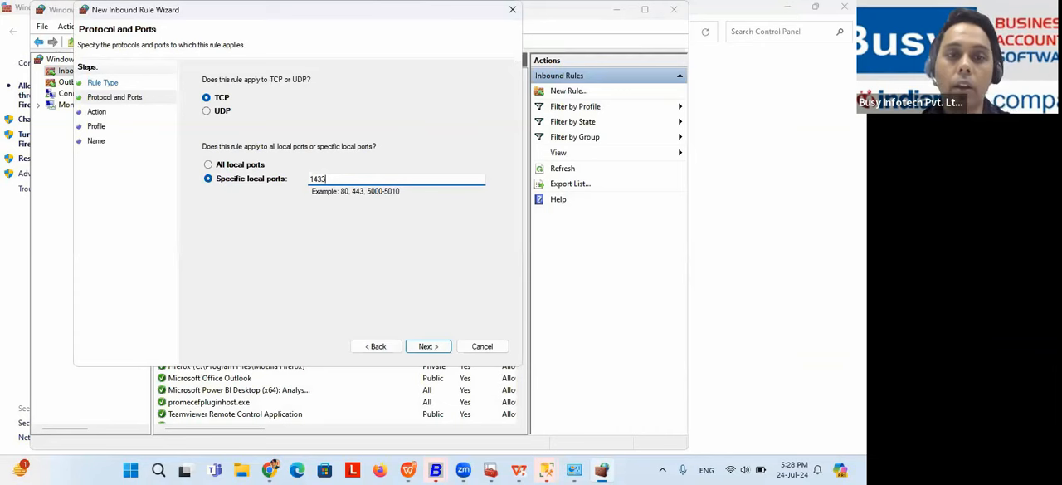
{"action": "left_click", "coordinate": [428, 345]}
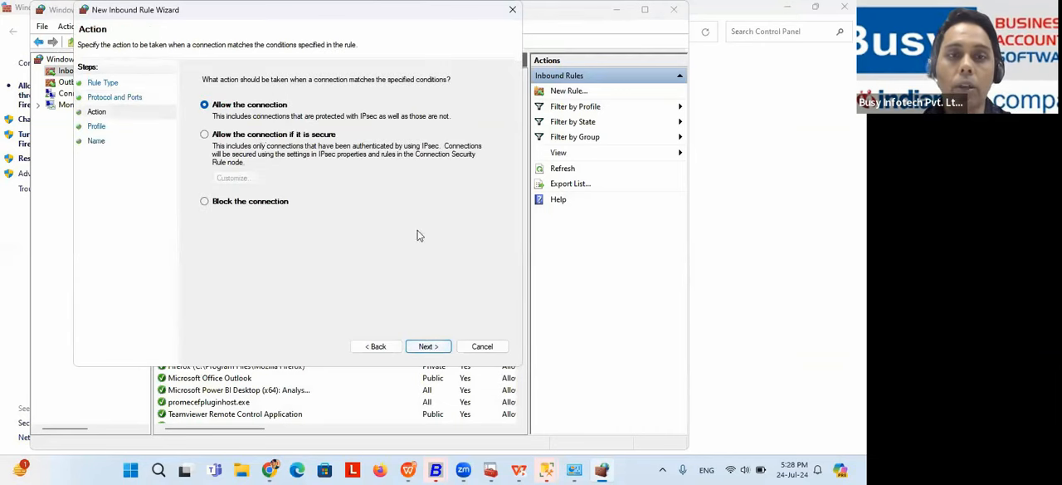
{"action": "left_click", "coordinate": [431, 348]}
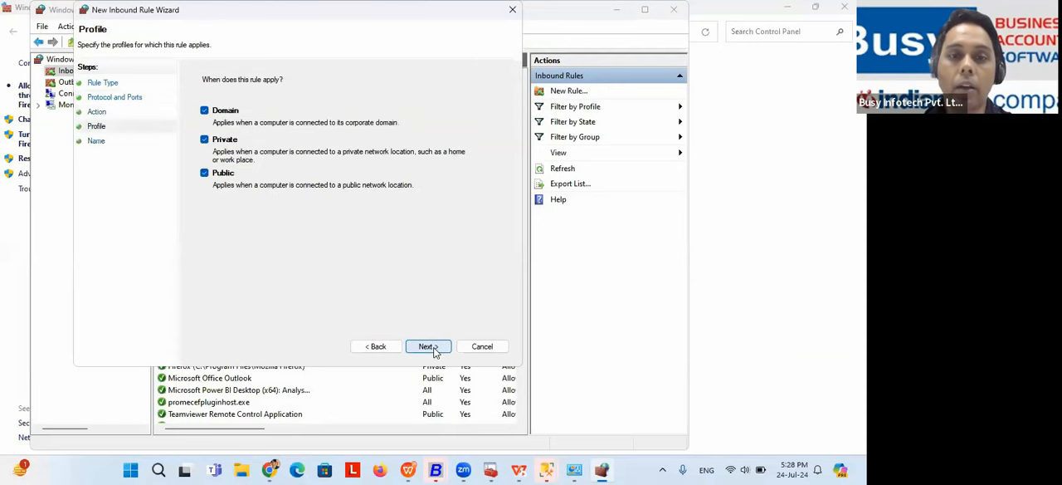
{"action": "left_click", "coordinate": [428, 347]}
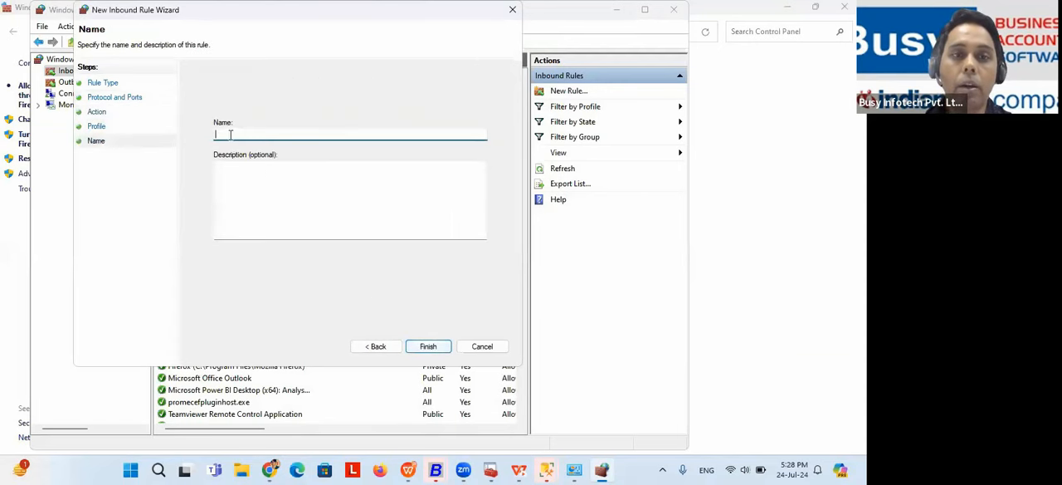
Step: Name the inbound rule "busy 1433", finish creating it, and select it in the rules list
{"action": "type", "text": "busy"}
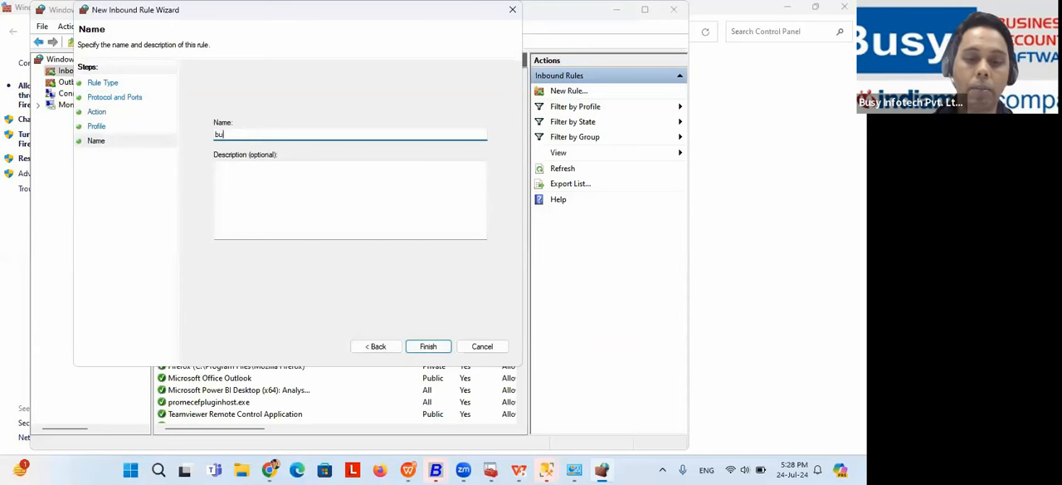
{"action": "key", "text": "BackSpace"}
{"action": "key", "text": "BackSpace"}
{"action": "key", "text": "BackSpace"}
{"action": "key", "text": "BackSpace"}
{"action": "key", "text": "BackSpace"}
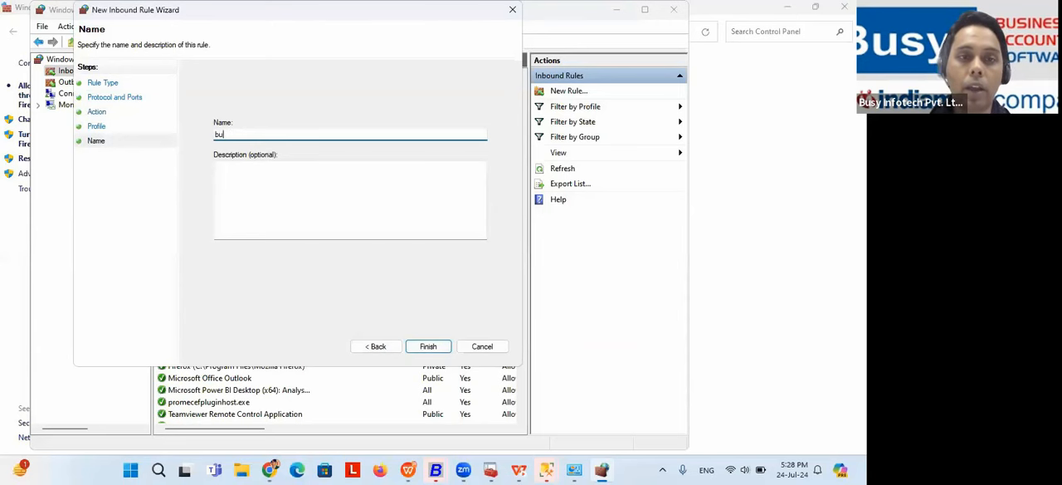
{"action": "type", "text": "1433"}
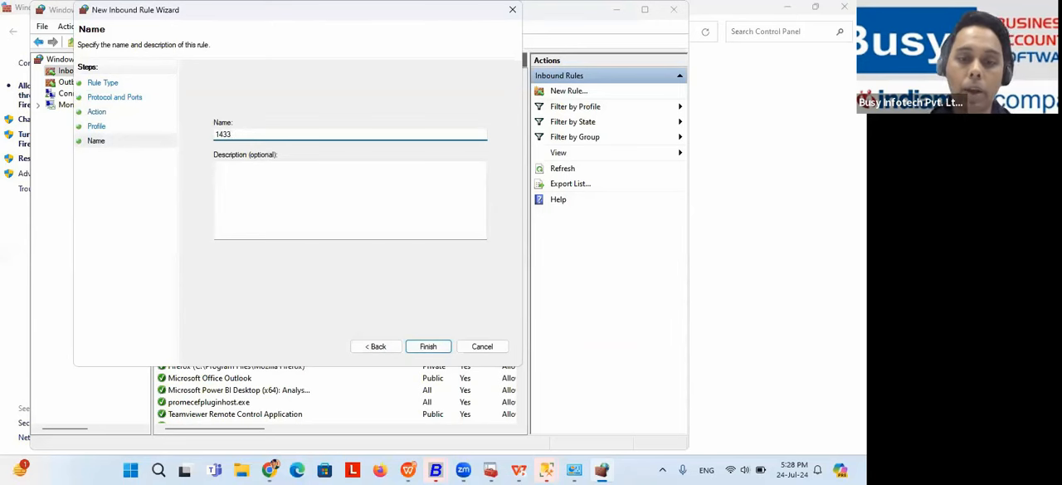
{"action": "key", "text": "BackSpace"}
{"action": "key", "text": "BackSpace"}
{"action": "key", "text": "BackSpace"}
{"action": "key", "text": "BackSpace"}
{"action": "type", "text": "b"}
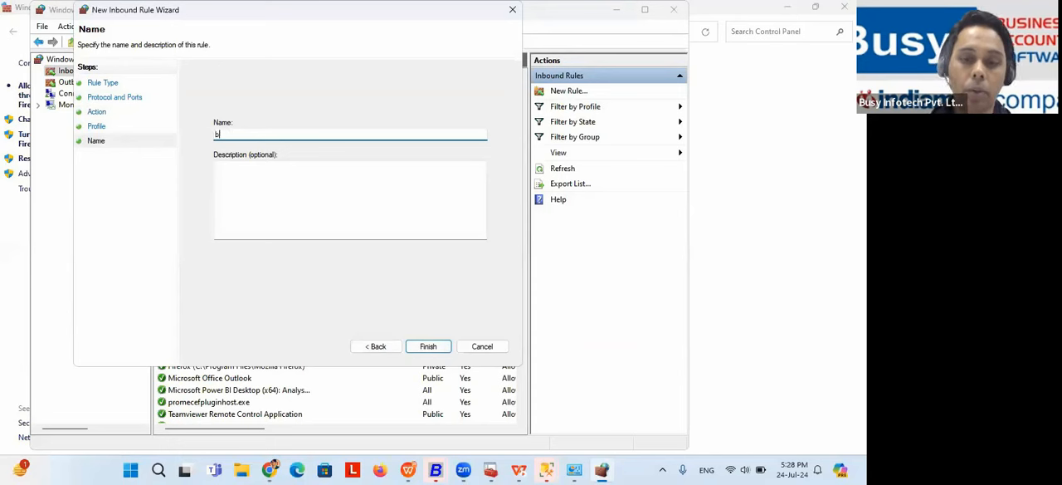
{"action": "type", "text": "usy 14"}
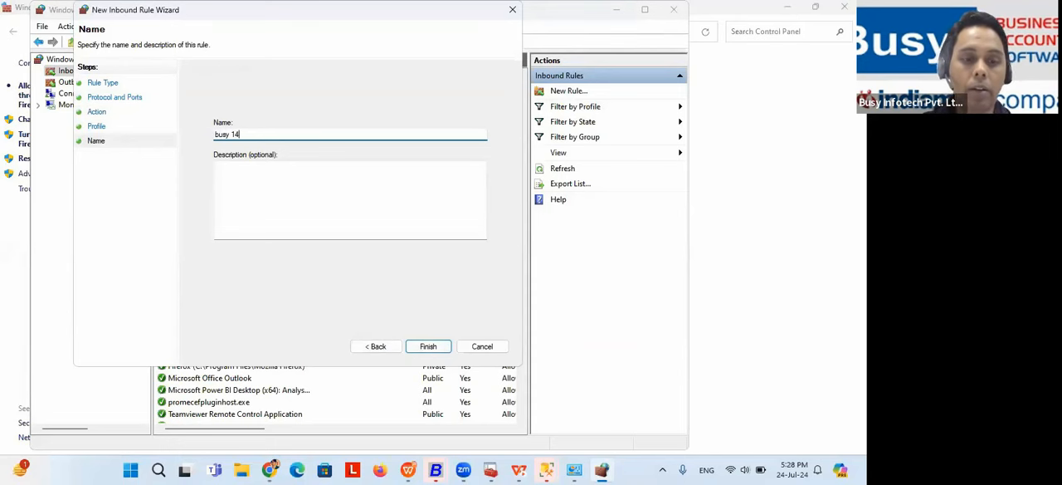
{"action": "type", "text": "33"}
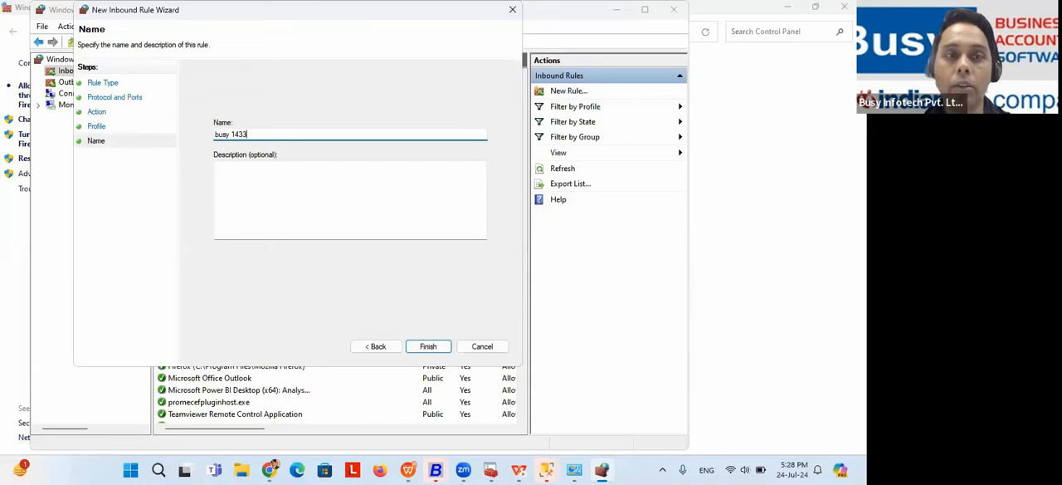
{"action": "left_click", "coordinate": [428, 347]}
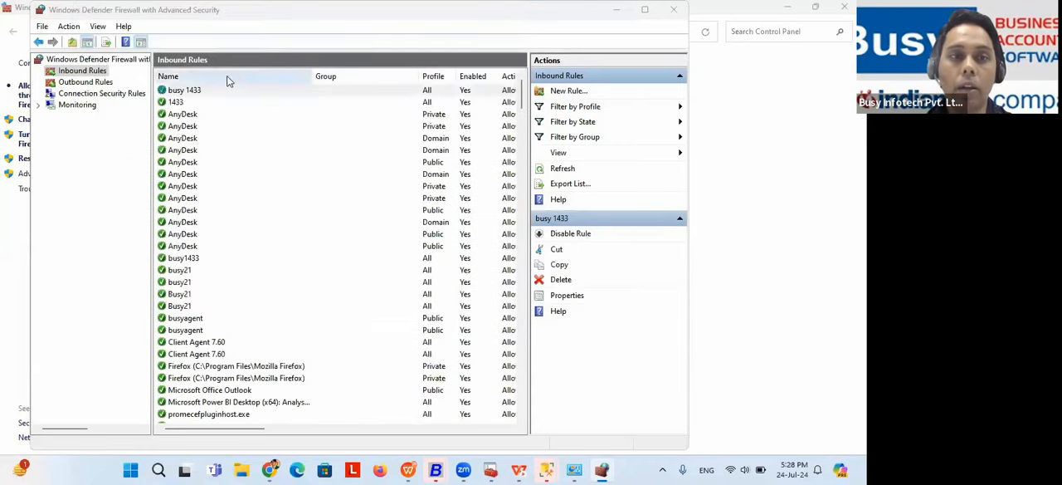
{"action": "left_click", "coordinate": [184, 91]}
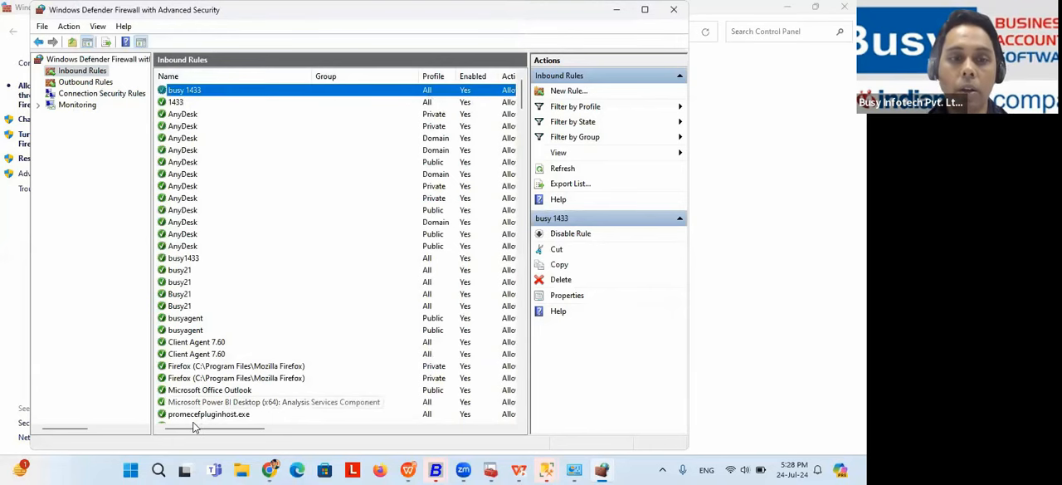
{"action": "mouse_move", "coordinate": [196, 429]}
{"action": "left_mouse_down"}
{"action": "mouse_move", "coordinate": [224, 430]}
{"action": "mouse_move", "coordinate": [206, 430]}
{"action": "left_mouse_up"}
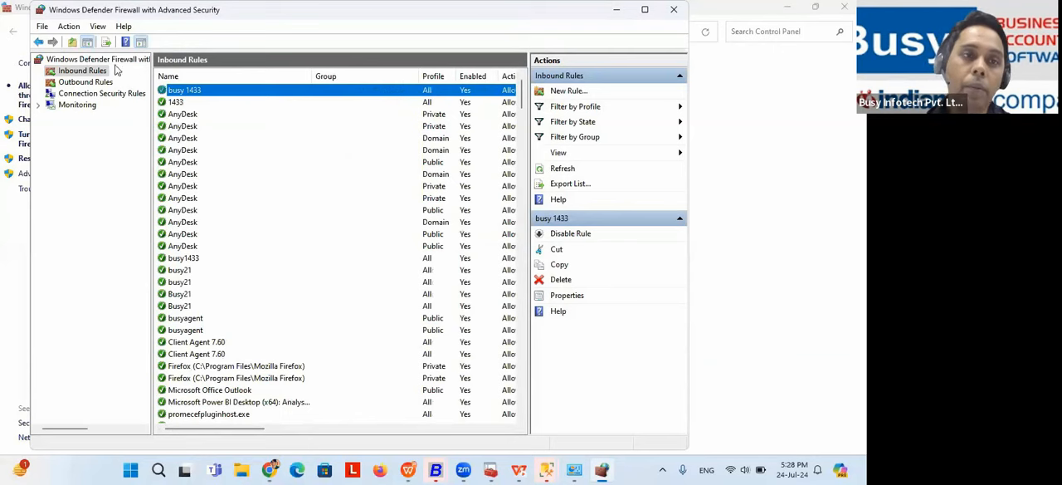
Step: Start a new outbound firewall rule with Port as its rule type
{"action": "left_click", "coordinate": [98, 83]}
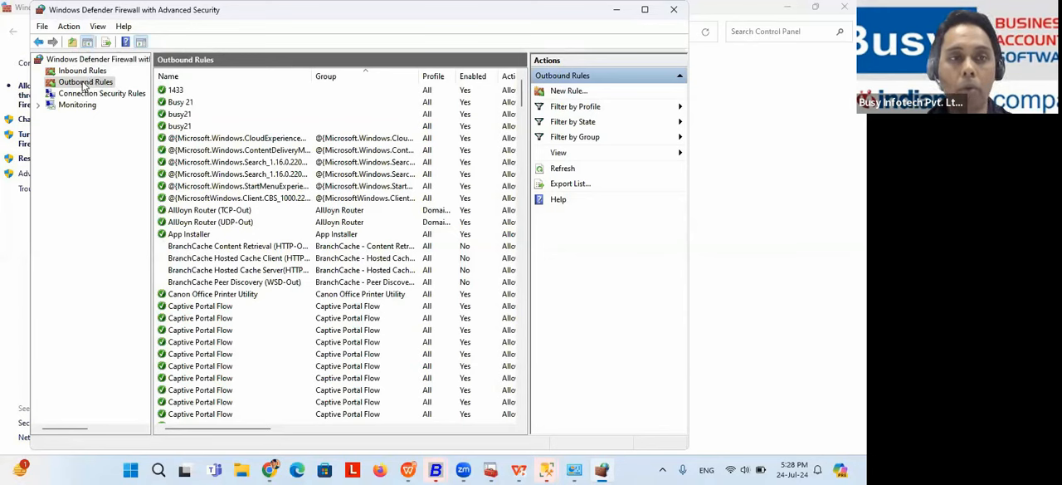
{"action": "right_click", "coordinate": [84, 86]}
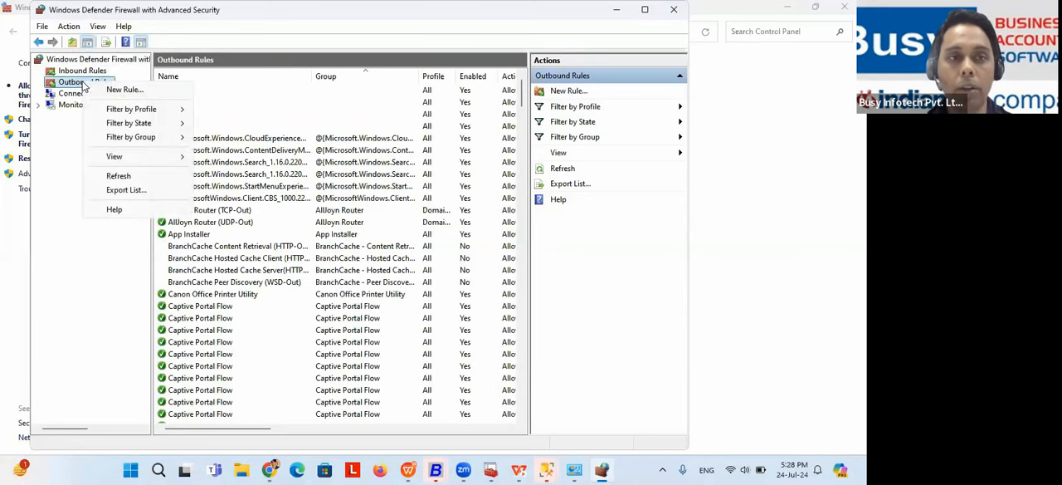
{"action": "left_click", "coordinate": [136, 89]}
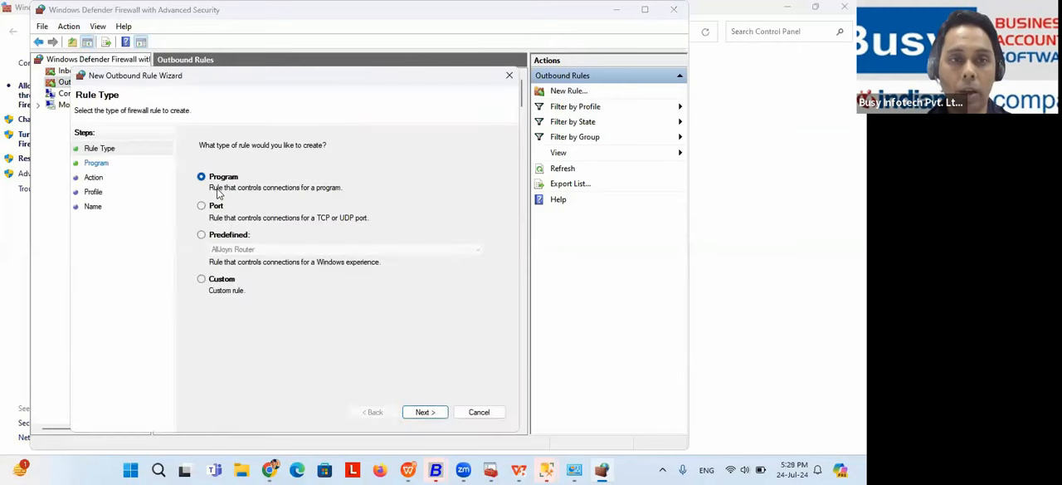
{"action": "left_click", "coordinate": [212, 209]}
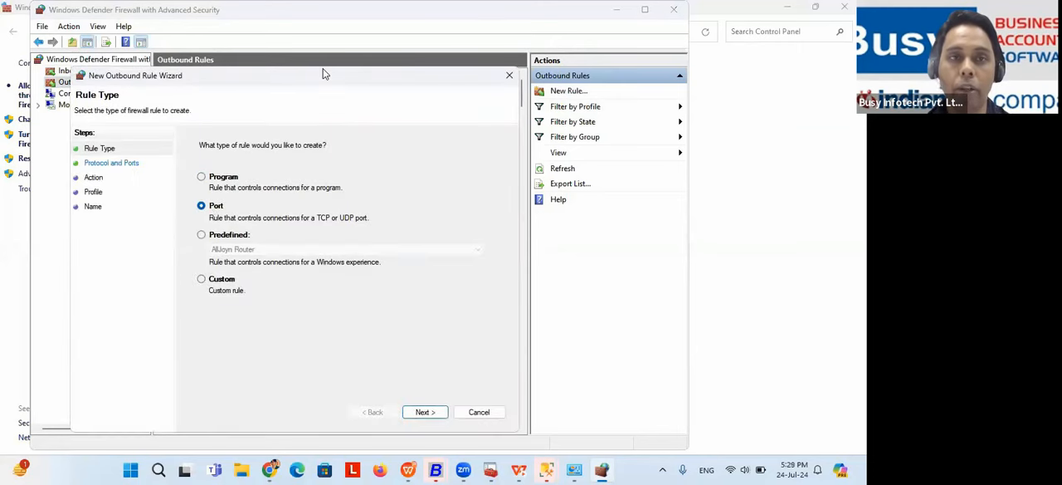
{"action": "left_click_drag", "start_coordinate": [323, 76], "coordinate": [311, 24]}
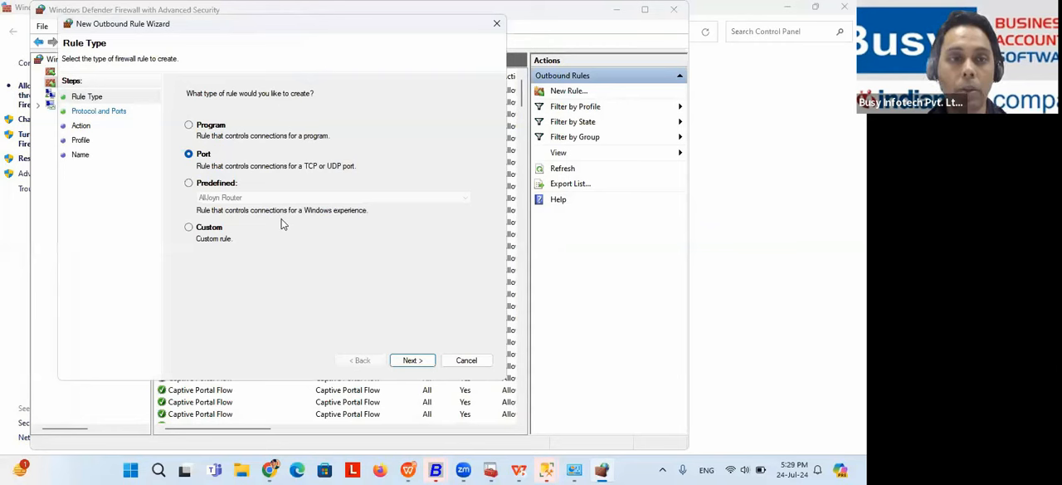
{"action": "left_click", "coordinate": [412, 359]}
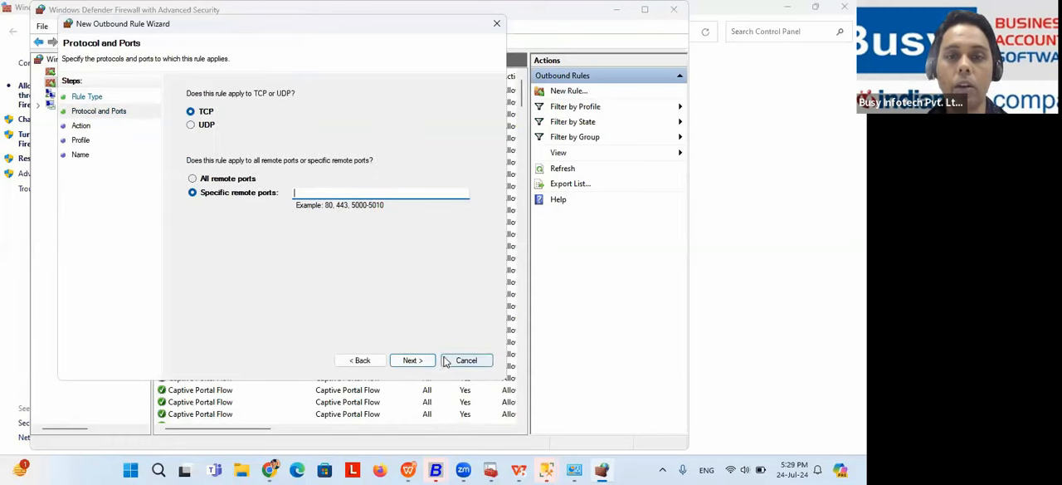
Step: Apply the outbound rule to TCP on specific remote port 1433, removing the stray word "busy" from the port entry
{"action": "type", "text": "1433 busy"}
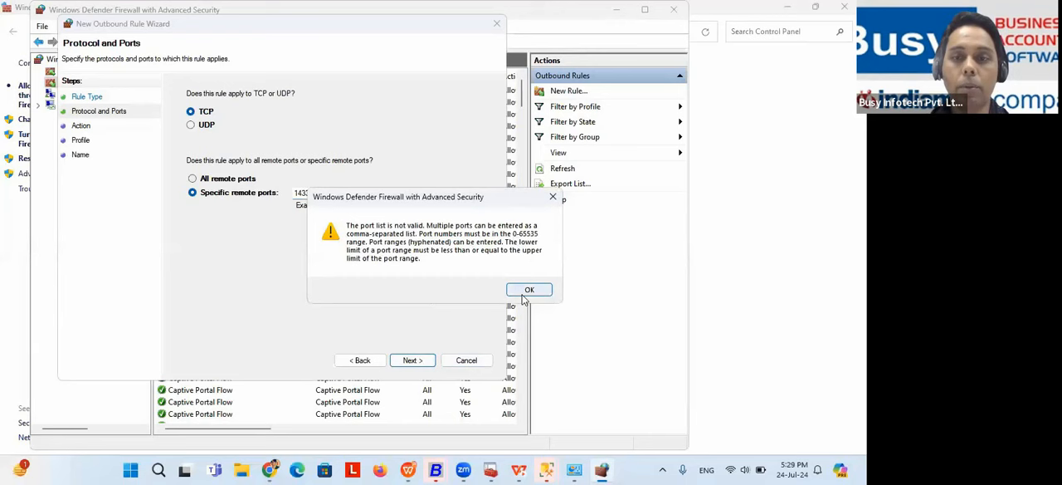
{"action": "left_click", "coordinate": [530, 290]}
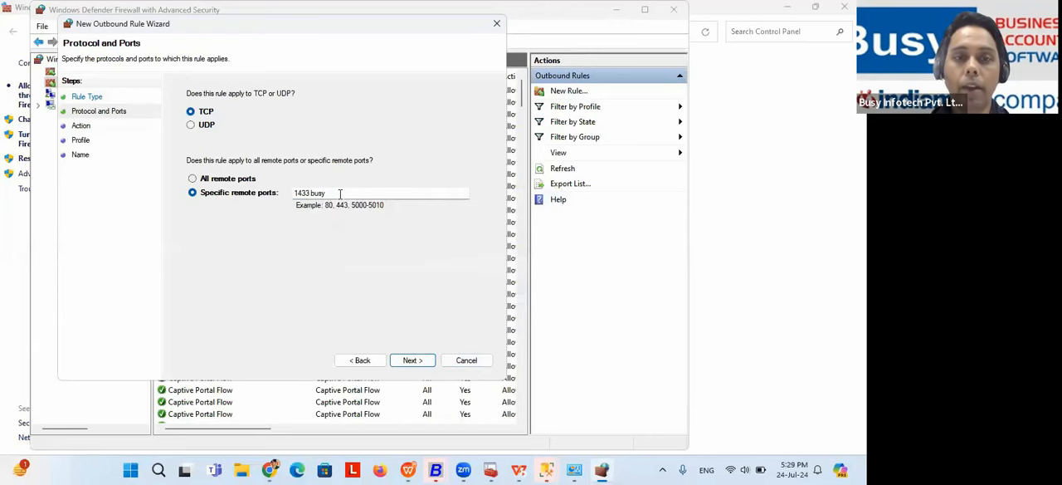
{"action": "key", "text": "BackSpace"}
{"action": "key", "text": "BackSpace"}
{"action": "key", "text": "BackSpace"}
{"action": "key", "text": "BackSpace"}
{"action": "left_click", "coordinate": [408, 360]}
Step: Set the outbound rule to allow the connection and accept its profile selection
{"action": "left_click", "coordinate": [225, 118]}
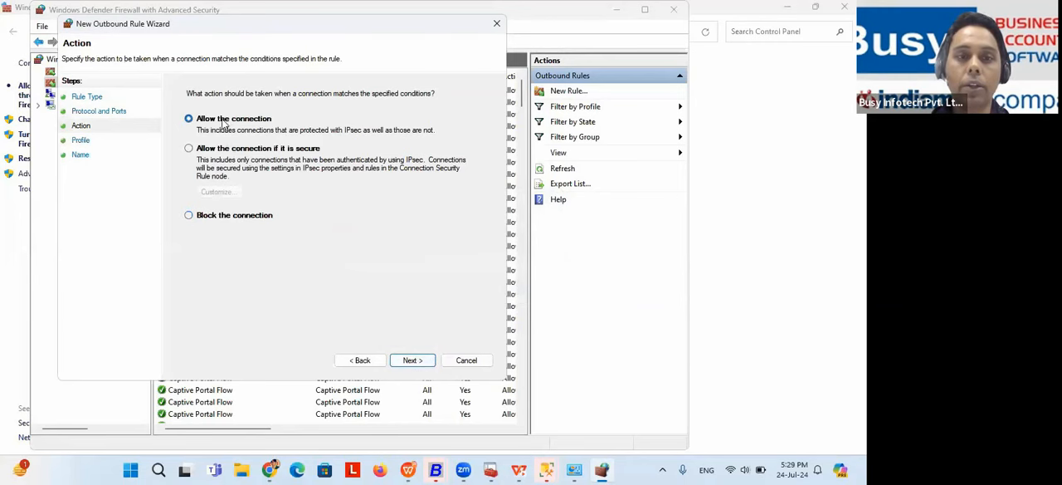
{"action": "left_click", "coordinate": [411, 360]}
{"action": "left_click", "coordinate": [418, 361]}
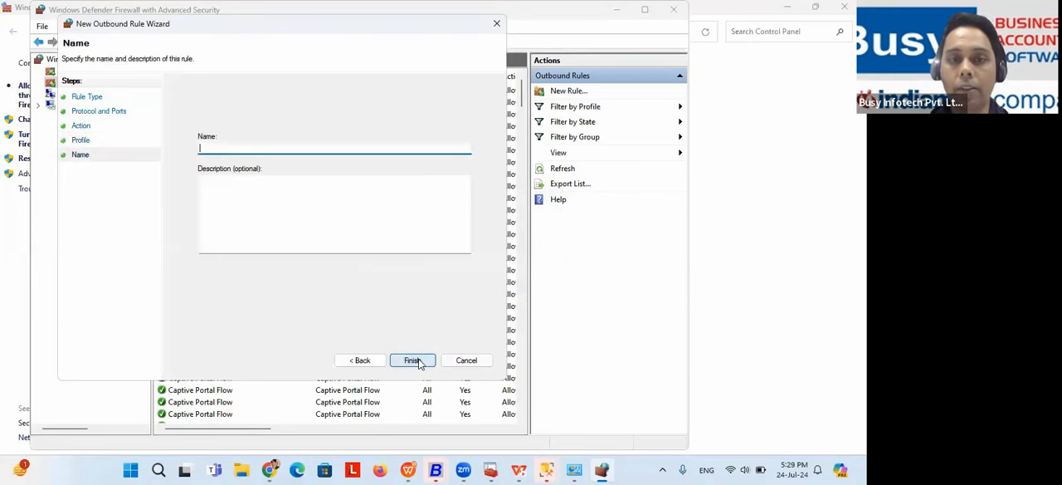
Step: Name the outbound rule "busy1433" and finish creating it
{"action": "type", "text": "bu"}
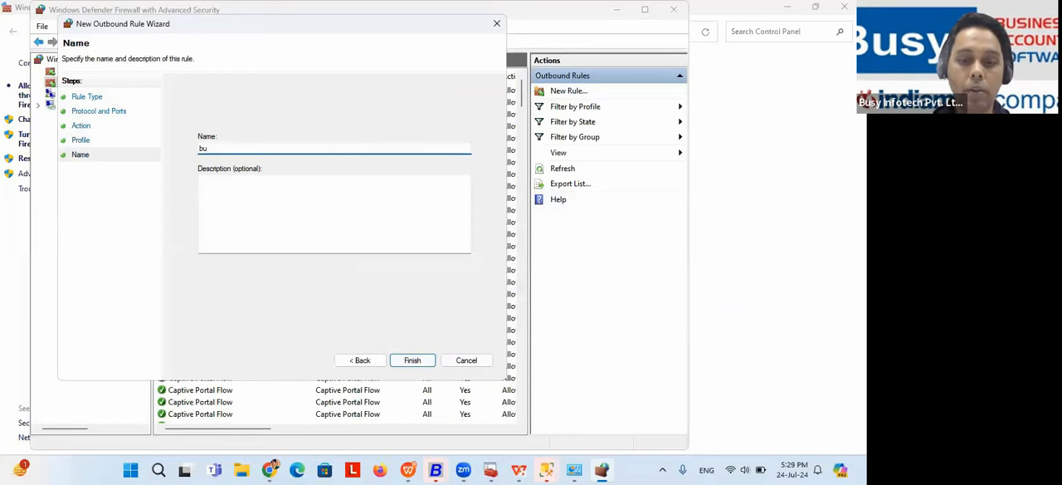
{"action": "type", "text": "sy1433"}
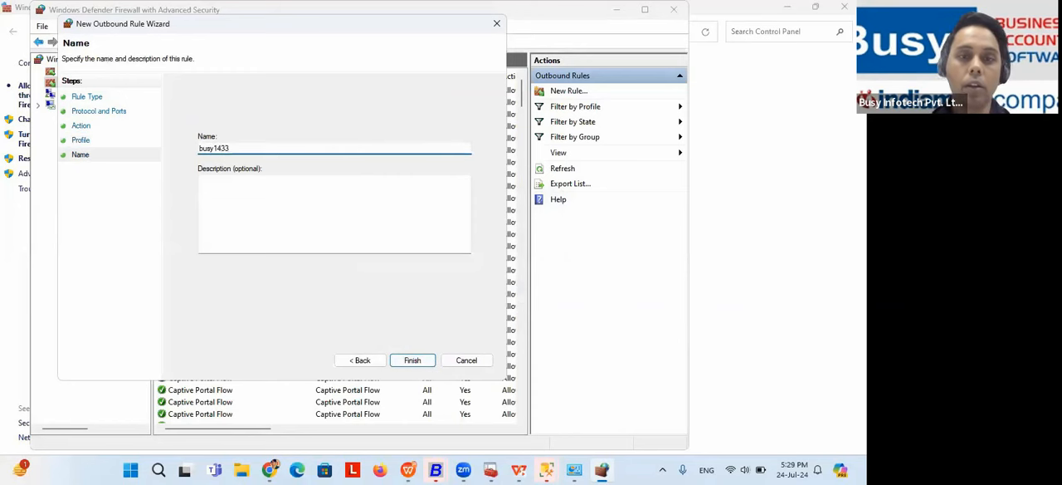
{"action": "left_click", "coordinate": [410, 361]}
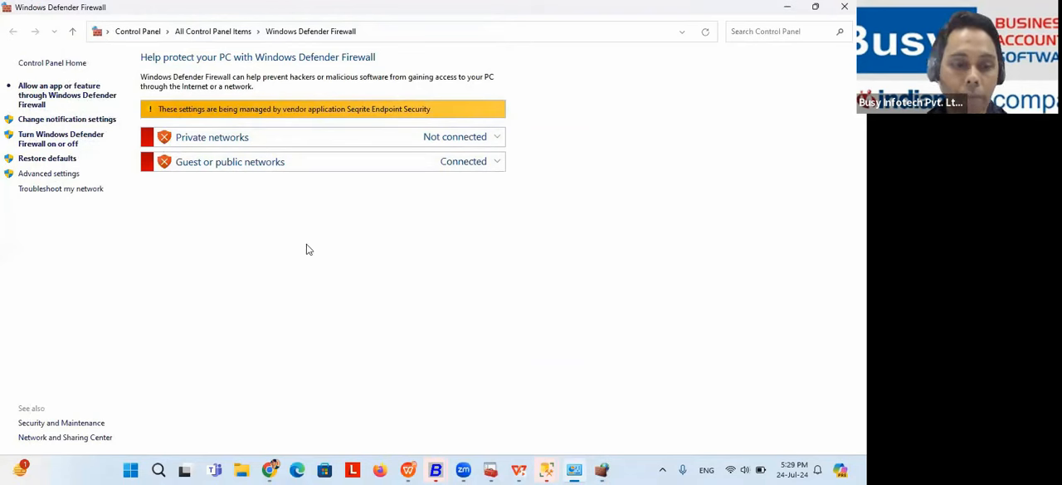
Step: Switch to the Configurations (Basics) slide in the presentation, and return to the outbound rules list in Windows Defender Firewall with Advanced Security
{"action": "key", "text": "alt+Tab"}
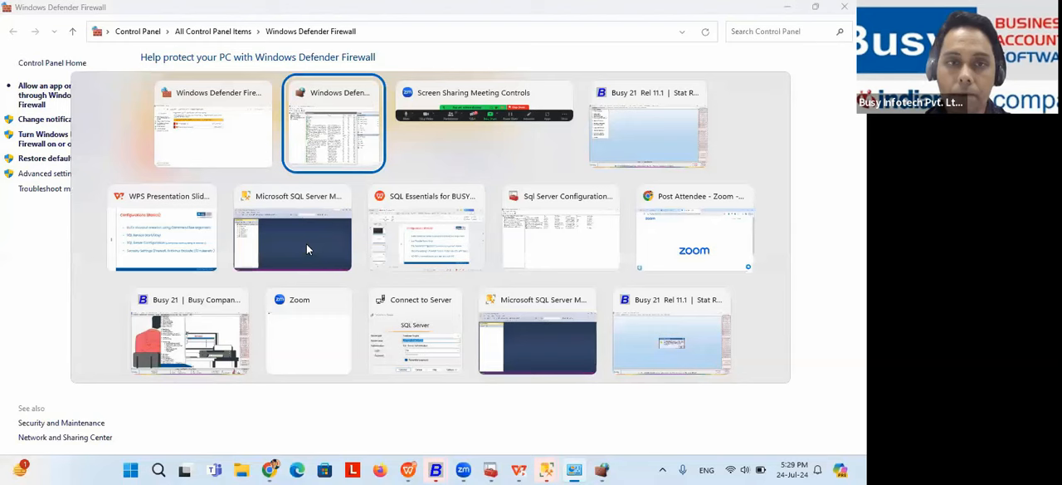
{"action": "key", "text": "alt+Tab"}
{"action": "key", "text": "alt+Tab"}
{"action": "key", "text": "alt+Tab"}
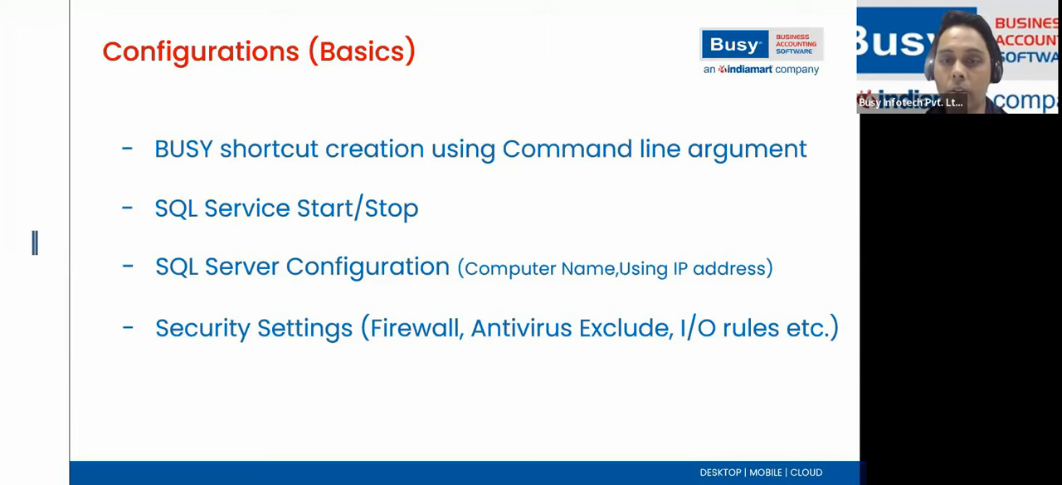
{"action": "key", "text": "alt+Tab"}
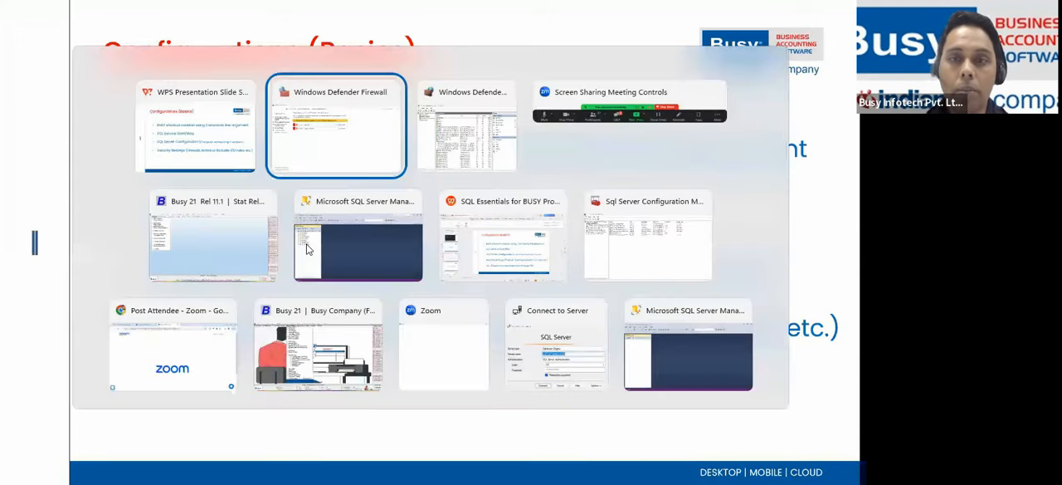
{"action": "key", "text": "alt+Tab"}
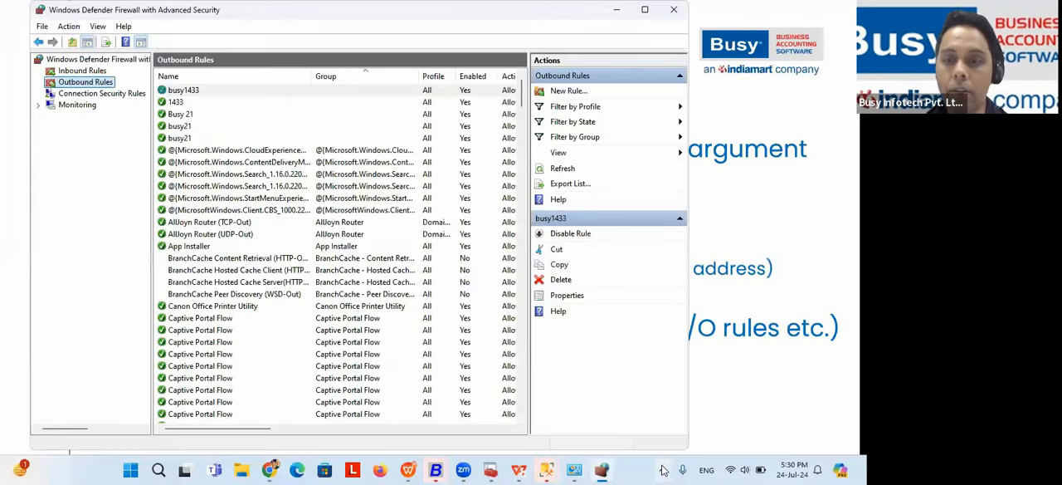
Step: Try to open Seqrite Endpoint Security from the hidden background programs
{"action": "left_click", "coordinate": [663, 469]}
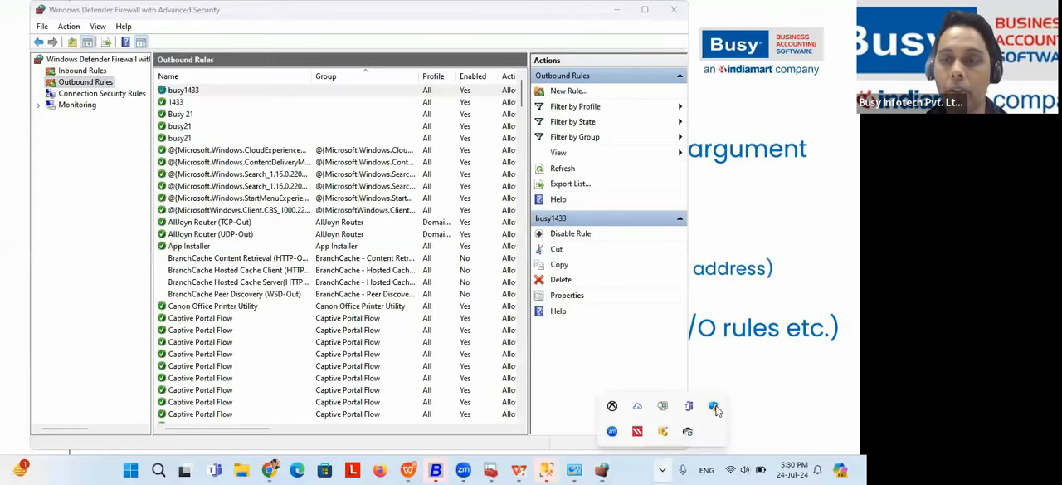
{"action": "right_click", "coordinate": [636, 433]}
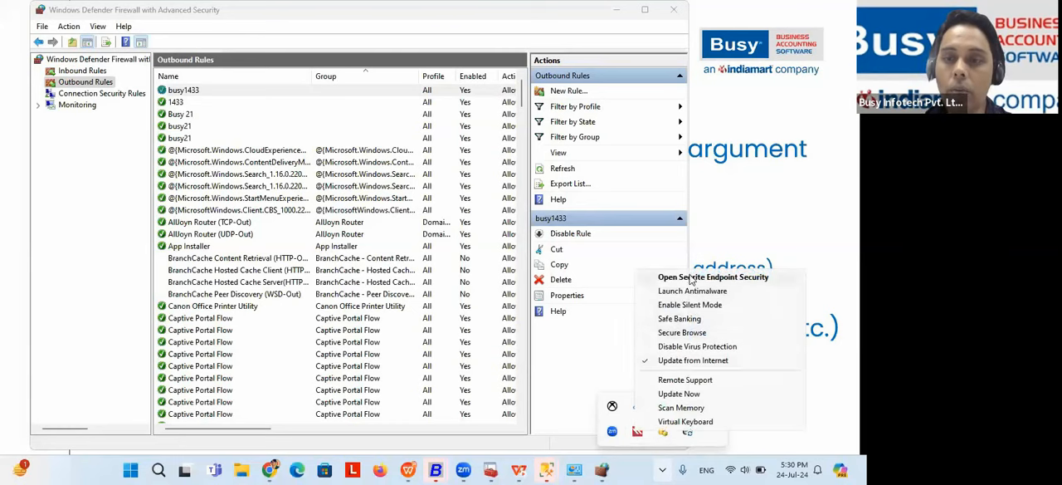
{"action": "left_click", "coordinate": [691, 279]}
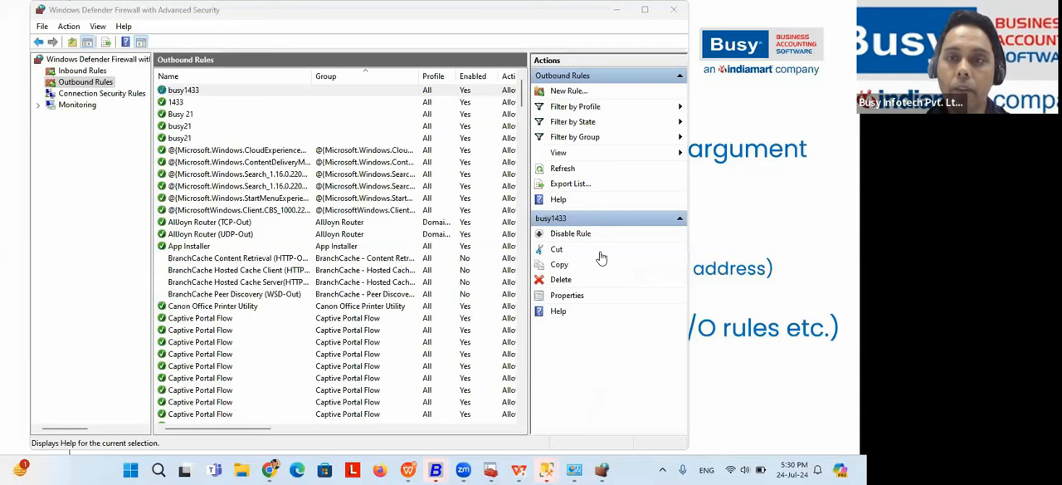
Step: Close Windows Defender Firewall with Advanced Security and launch Seqrite Endpoint Security again
{"action": "left_click", "coordinate": [673, 10]}
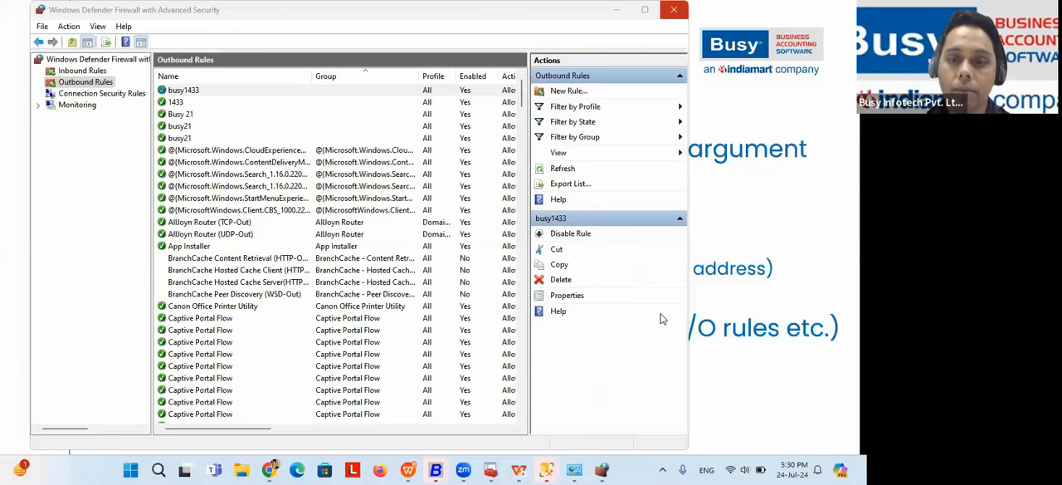
{"action": "left_click", "coordinate": [664, 470]}
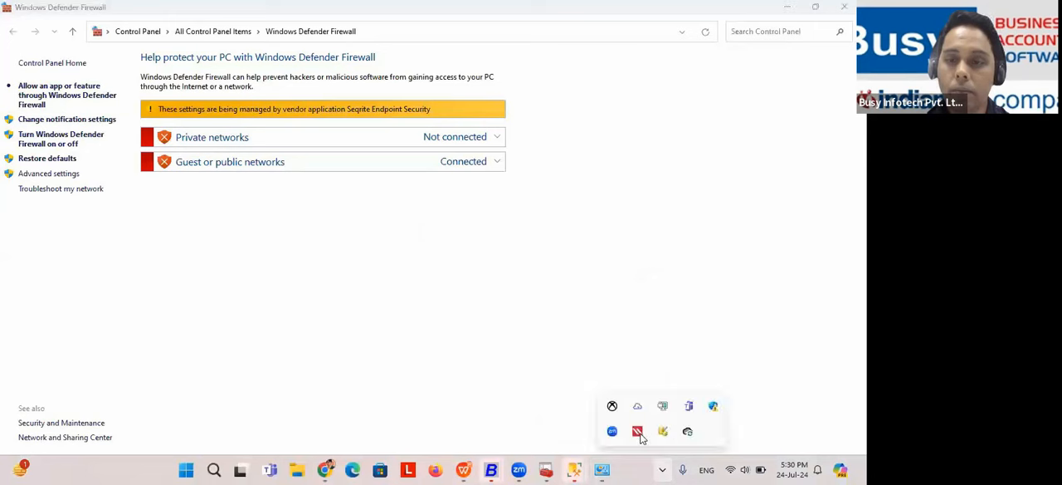
{"action": "right_click", "coordinate": [638, 432]}
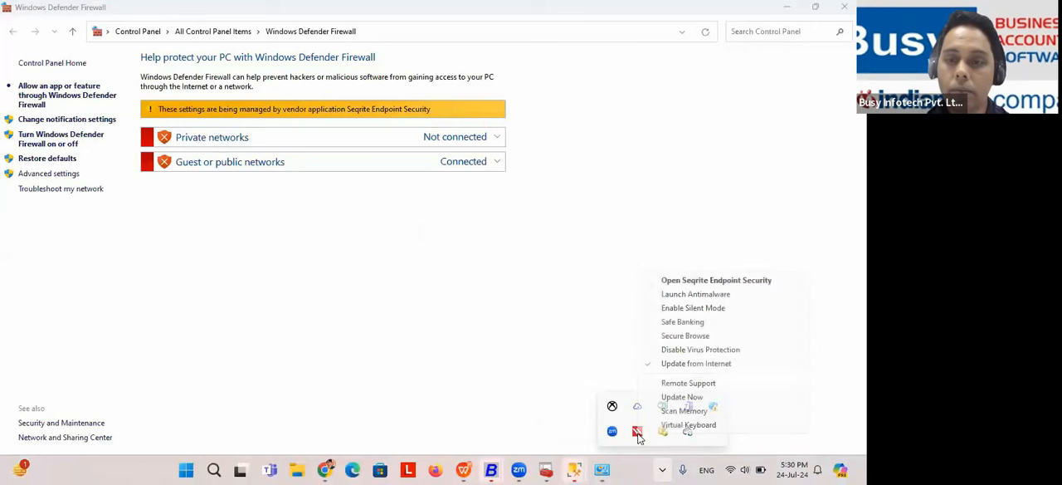
{"action": "left_click", "coordinate": [706, 282]}
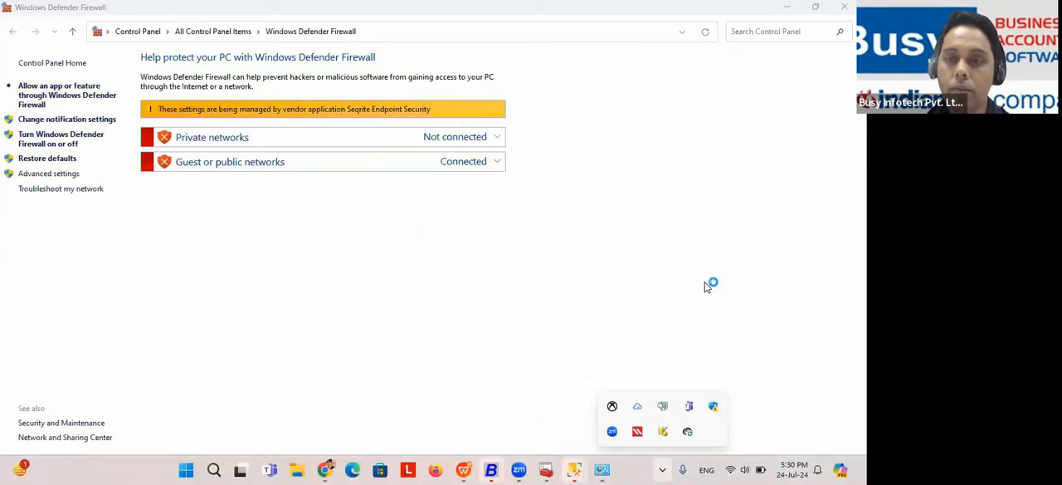
Step: Minimize the Windows Defender Firewall and Busy 21 windows, and close Microsoft SQL Server Management Studio
{"action": "left_click", "coordinate": [790, 7]}
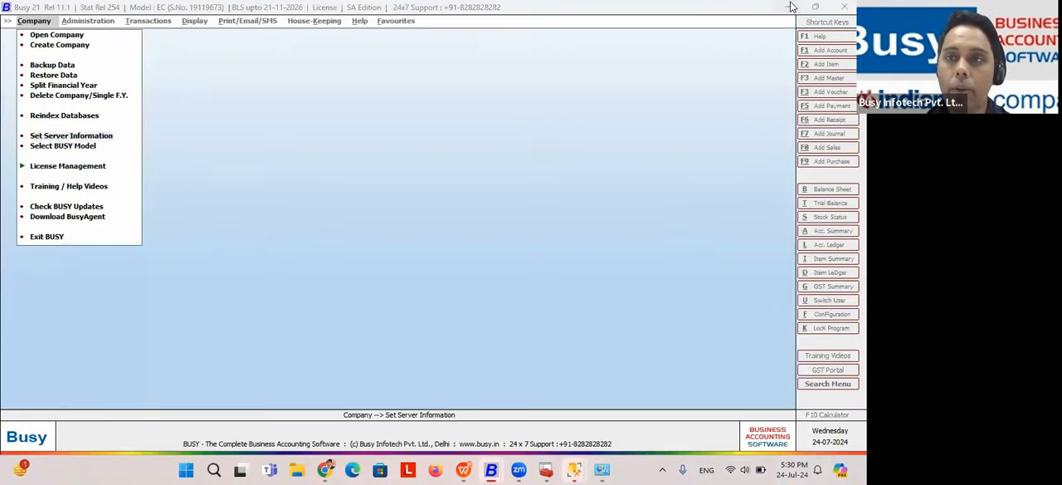
{"action": "left_click", "coordinate": [785, 5]}
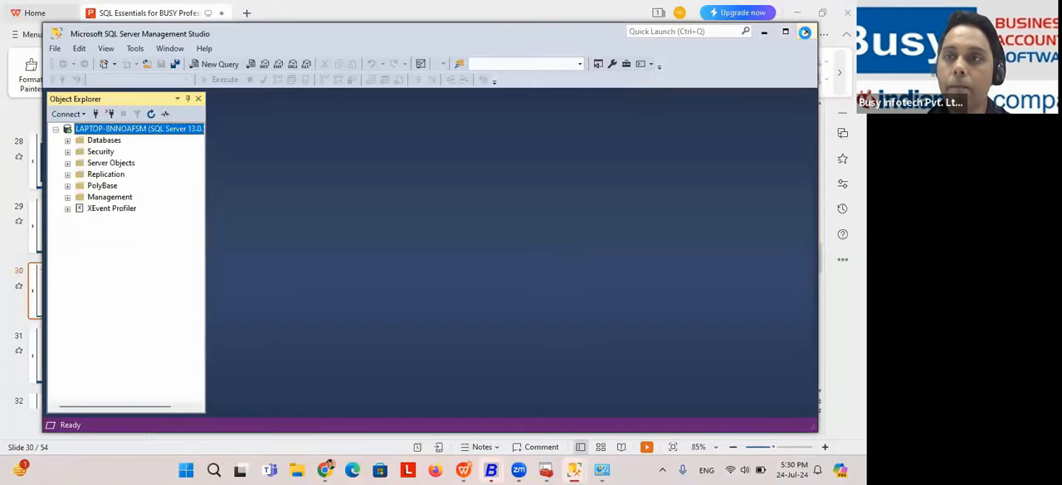
{"action": "left_click", "coordinate": [804, 33]}
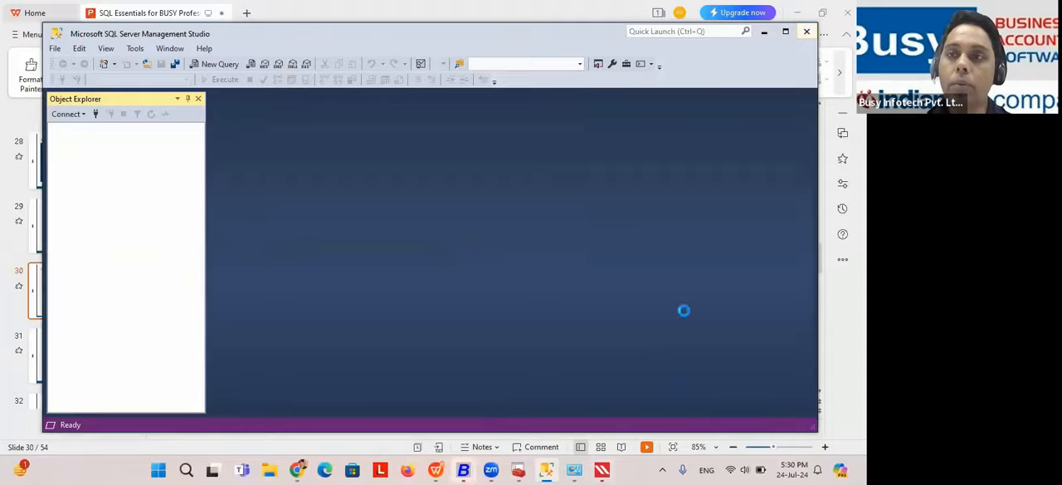
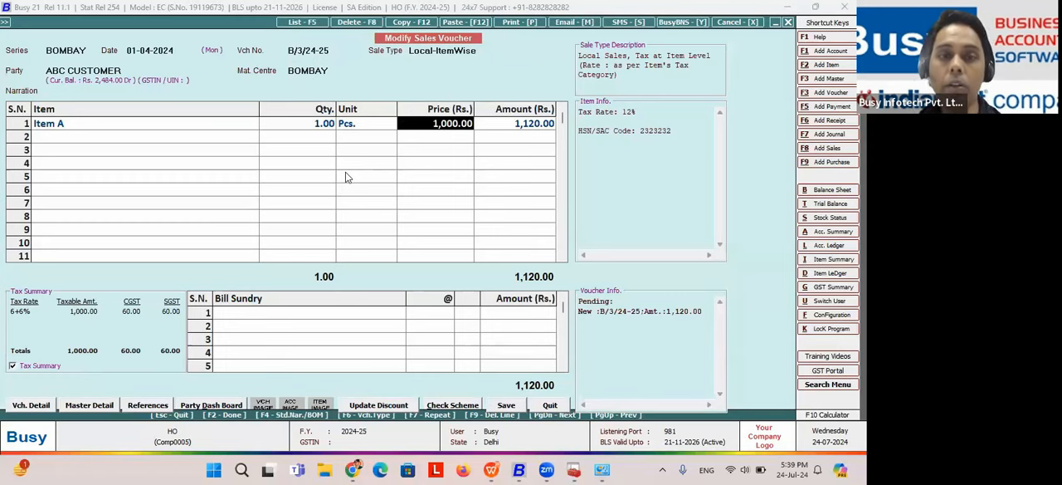
Step: Switch to the presentation, start the slide show from the Configurations (Basics) slide, and advance to the "Let's review some Challenges" slide
{"action": "key", "text": "alt+Tab"}
{"action": "key", "text": "alt+Tab"}
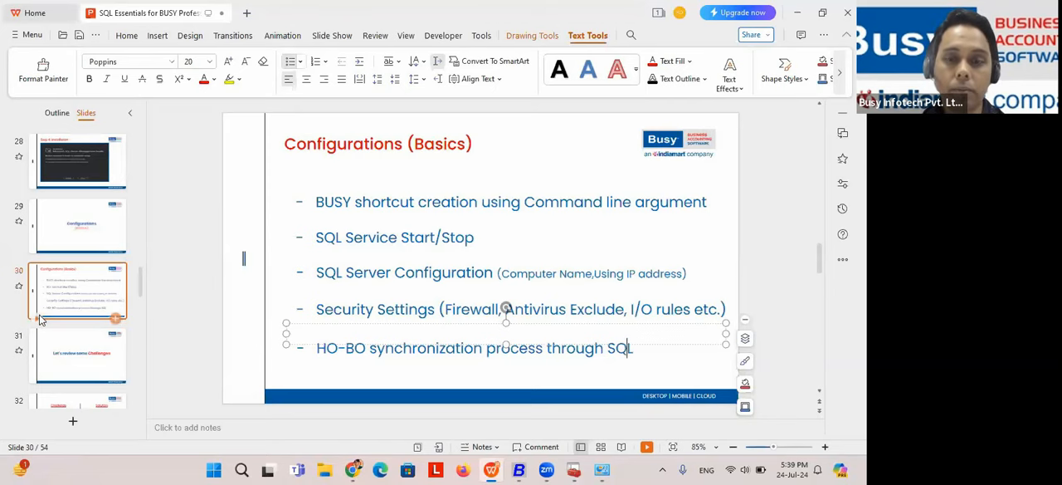
{"action": "key", "text": "super+Tab"}
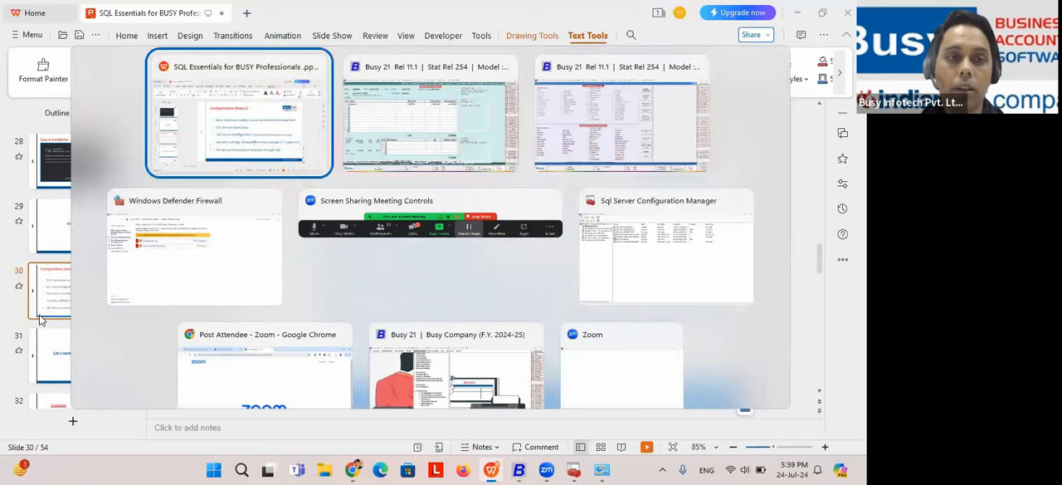
{"action": "key", "text": "Escape"}
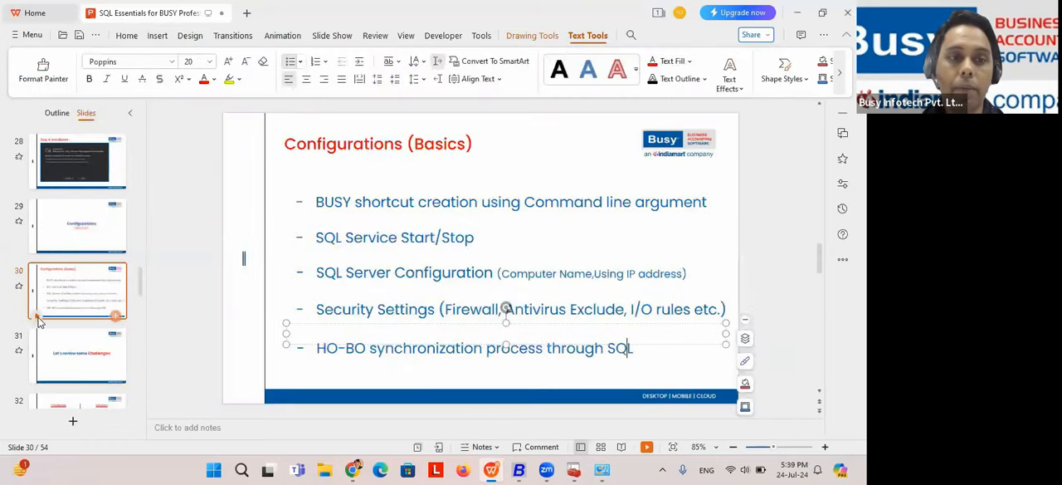
{"action": "key", "text": "shift+F5"}
{"action": "key", "text": "Right"}
{"action": "key", "text": "Right"}
{"action": "key", "text": "Right"}
{"action": "key", "text": "Right"}
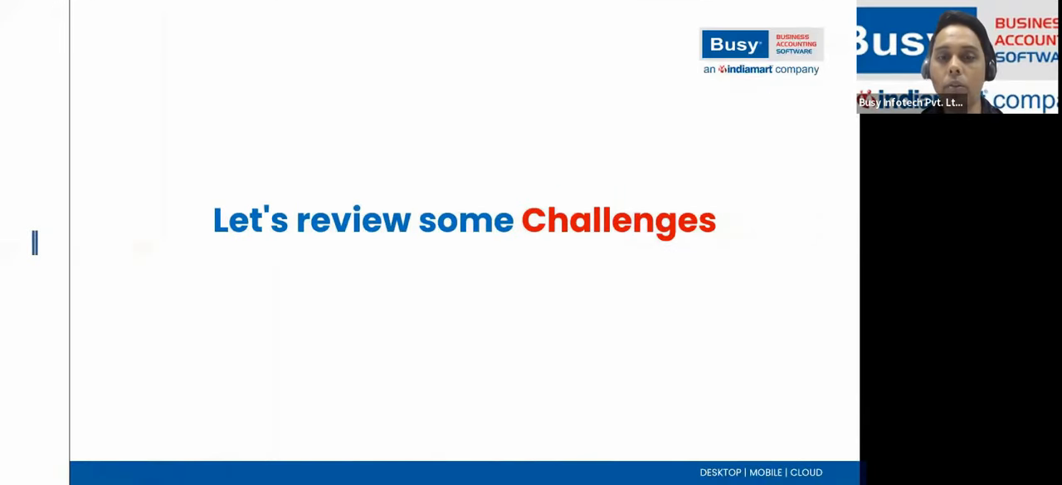
Step: Advance to the slide on attaching an existing MS SQL Database in SQL Management Studio, and reveal the challenge text and file list
{"action": "key", "text": "Right"}
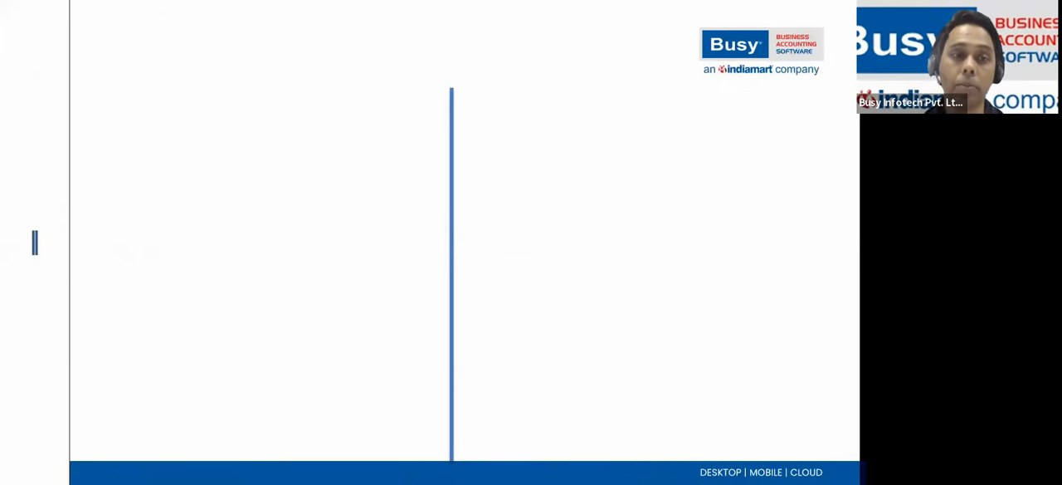
{"action": "left_click", "coordinate": [152, 214]}
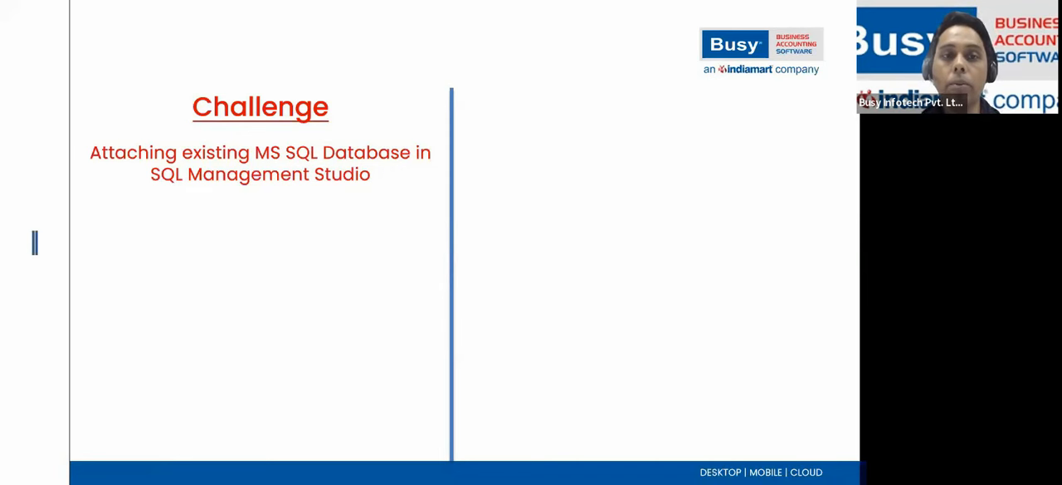
{"action": "key", "text": "Right"}
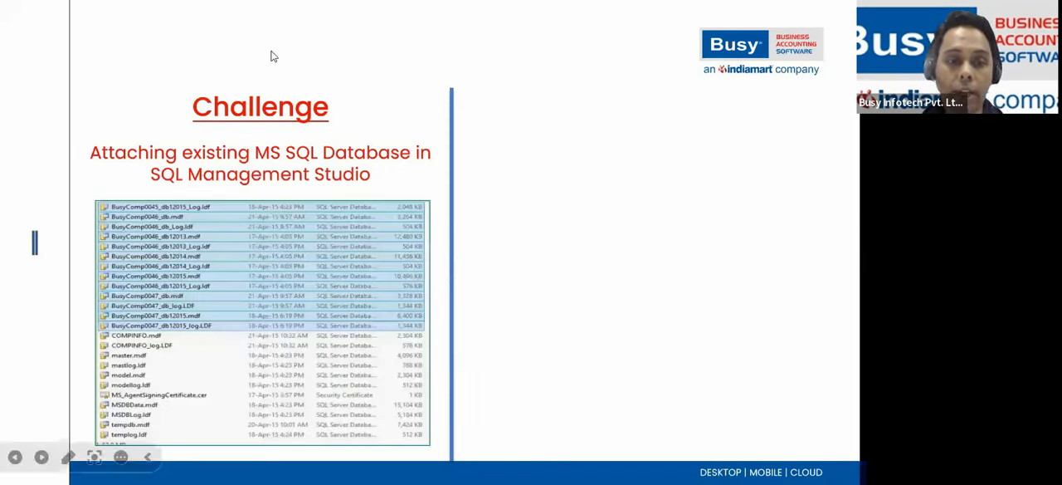
Step: Leave the slide show, open File Explorer, and go to the Windows (C:) drive
{"action": "key", "text": "alt+Tab"}
{"action": "key", "text": "alt+Tab"}
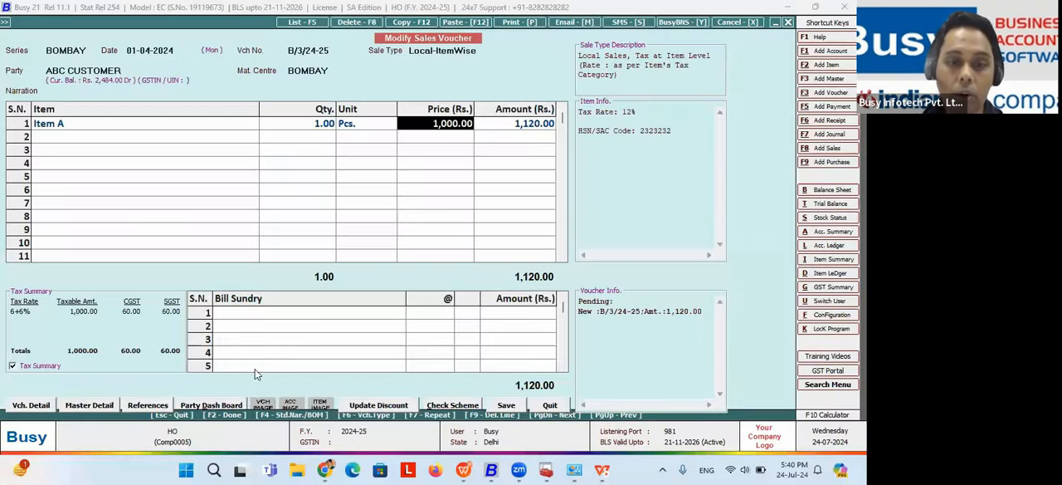
{"action": "left_click", "coordinate": [297, 469]}
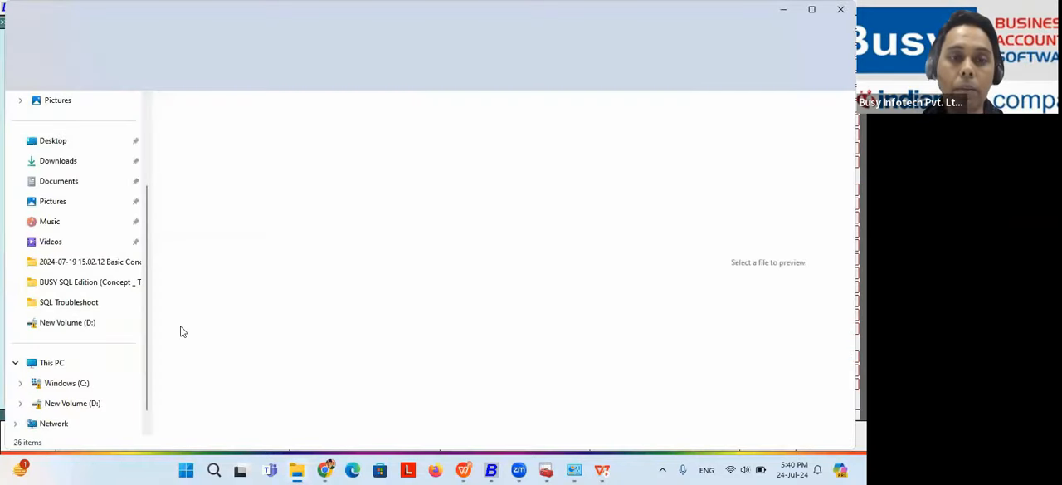
{"action": "scroll", "coordinate": [83, 386], "scroll_direction": "up", "scroll_amount": 3}
{"action": "left_click", "coordinate": [79, 386]}
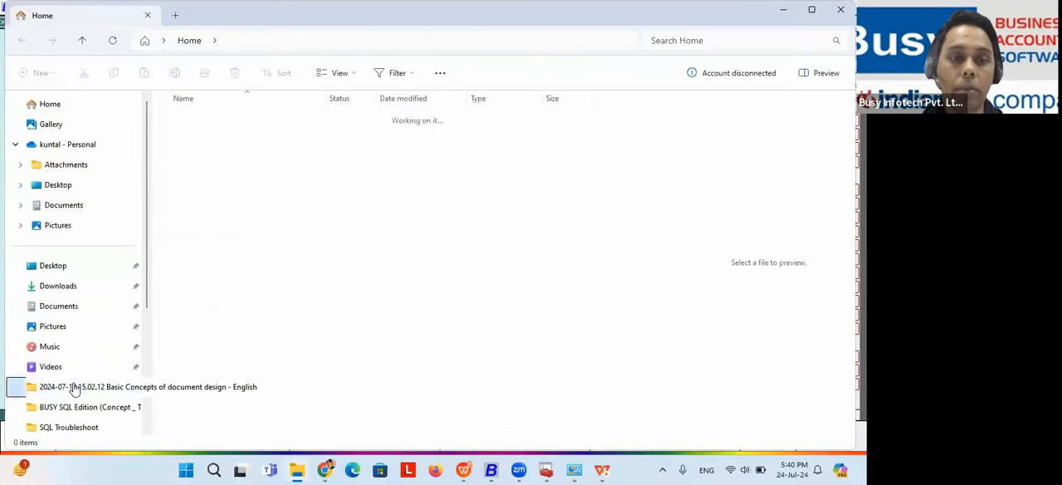
{"action": "scroll", "coordinate": [147, 310], "scroll_direction": "down", "scroll_amount": 3}
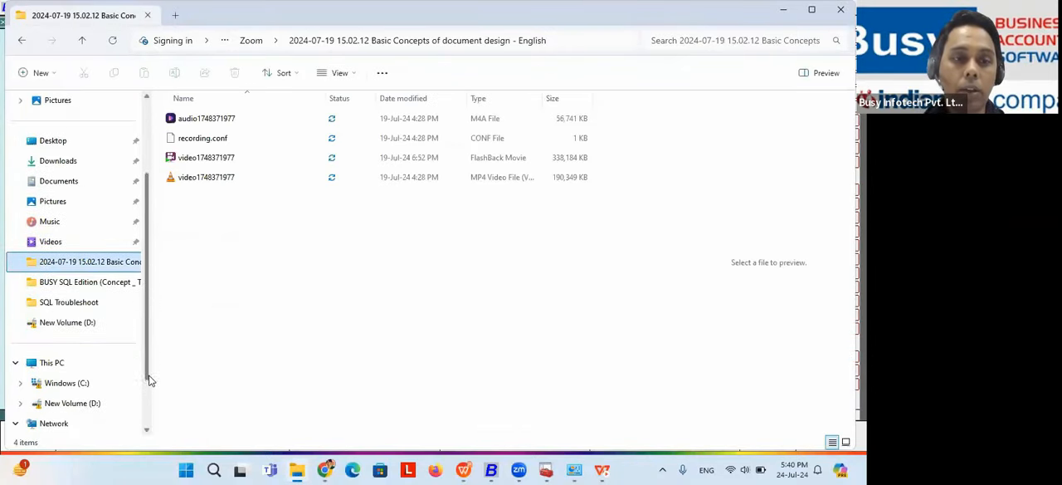
{"action": "left_click", "coordinate": [83, 365]}
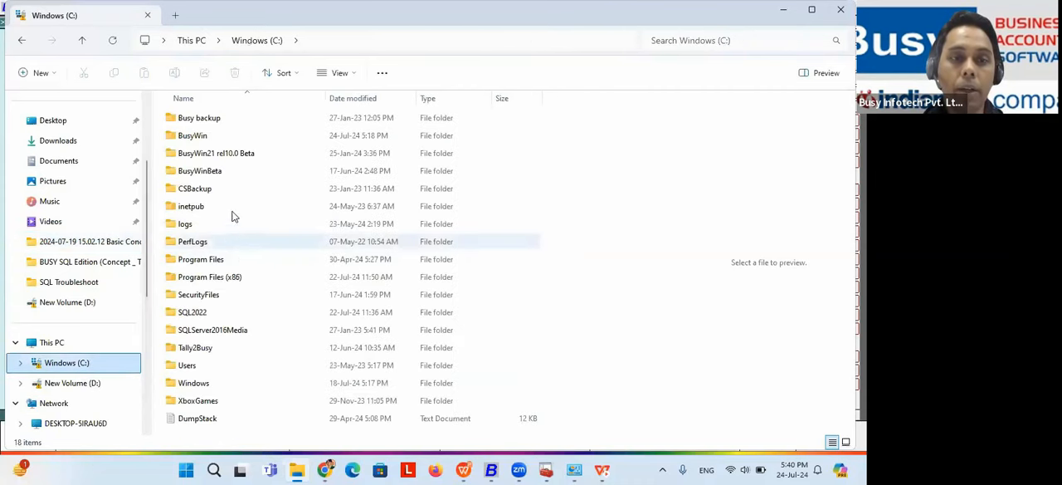
Step: Open the SQL Server data folder at Program Files\Microsoft SQL Server\MSSQL13.MSSQLSERVER\MSSQL\DATA
{"action": "double_click", "coordinate": [202, 259]}
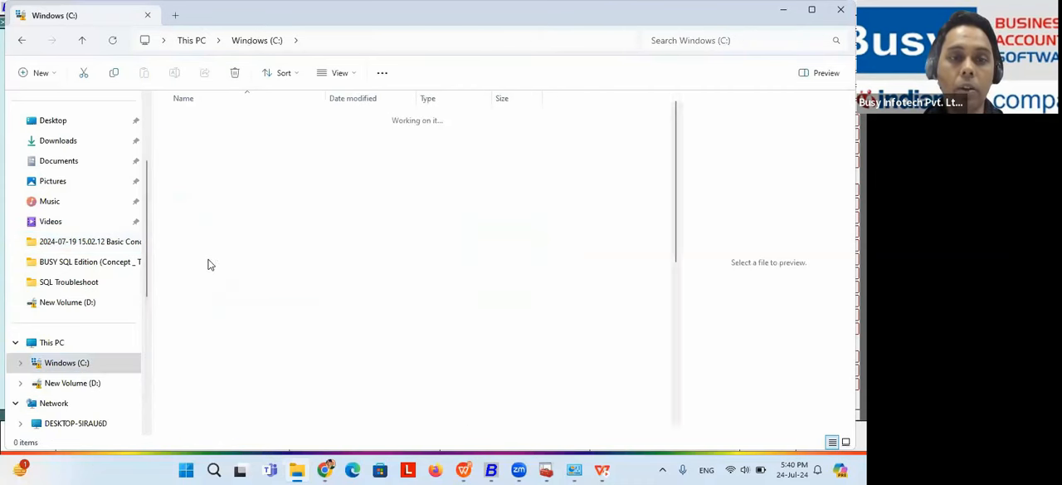
{"action": "double_click", "coordinate": [215, 329]}
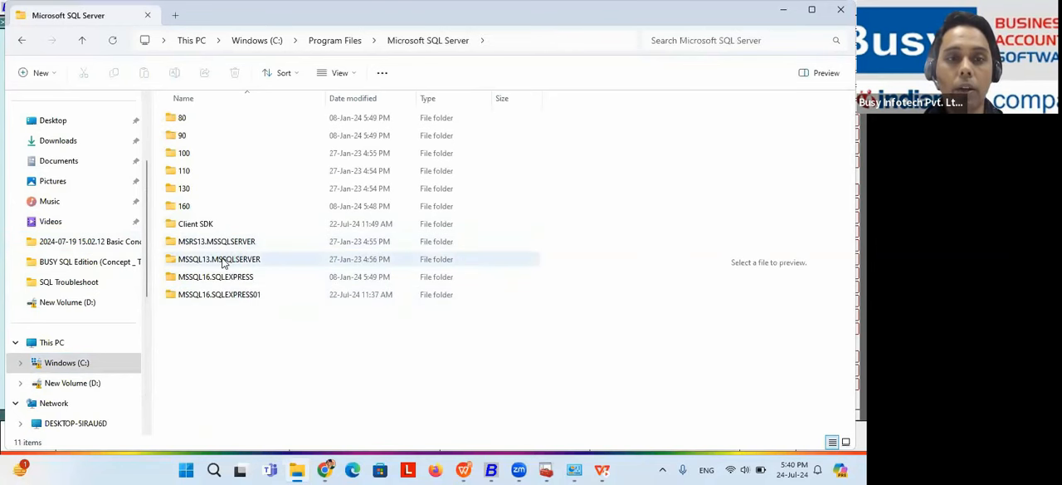
{"action": "left_click", "coordinate": [222, 259]}
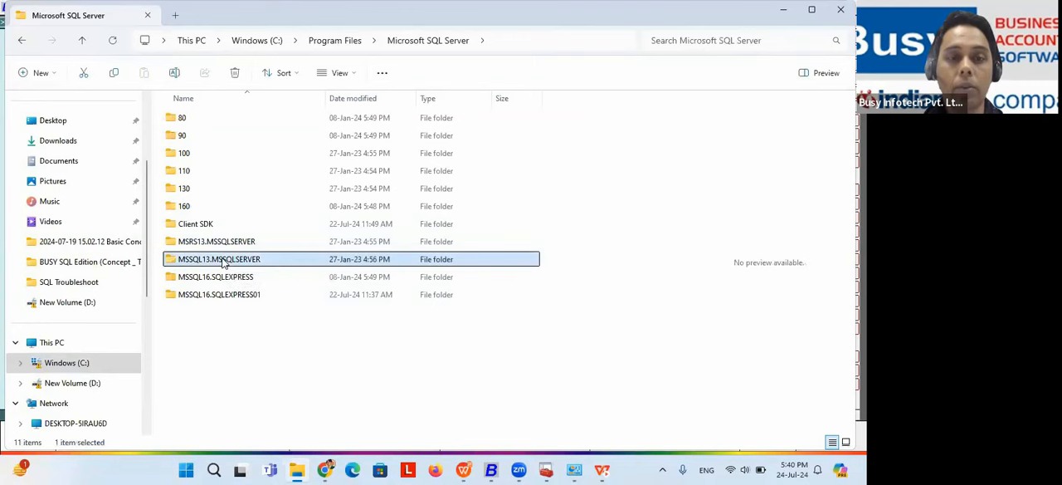
{"action": "double_click", "coordinate": [222, 260]}
{"action": "double_click", "coordinate": [200, 122]}
{"action": "double_click", "coordinate": [186, 152]}
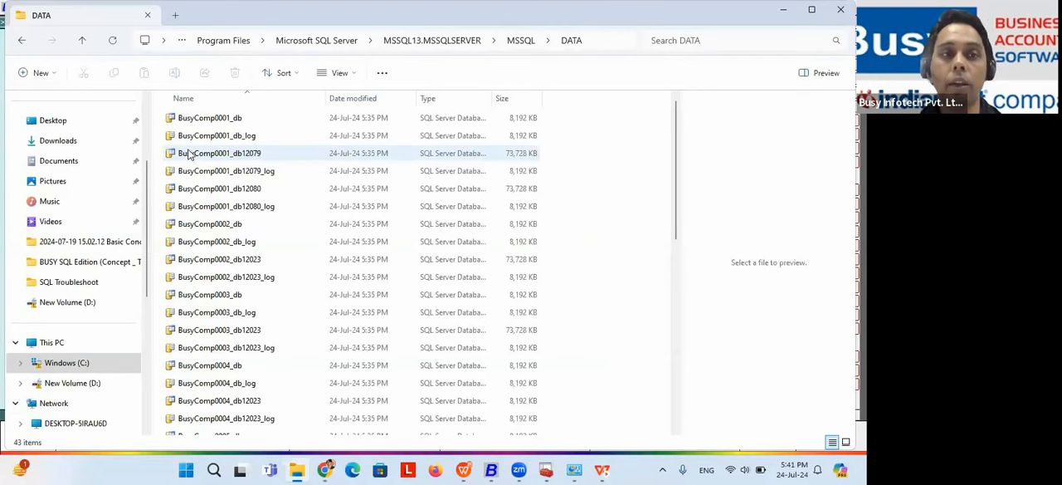
Step: Go back to the MSSQL folder, view the commands available for the DATA folder, and reopen DATA
{"action": "left_click", "coordinate": [21, 42]}
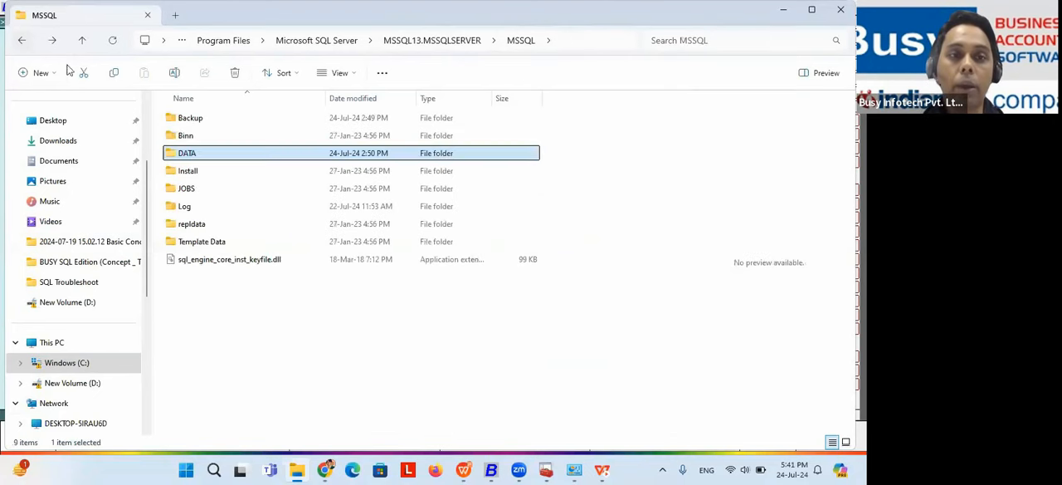
{"action": "right_click", "coordinate": [190, 156]}
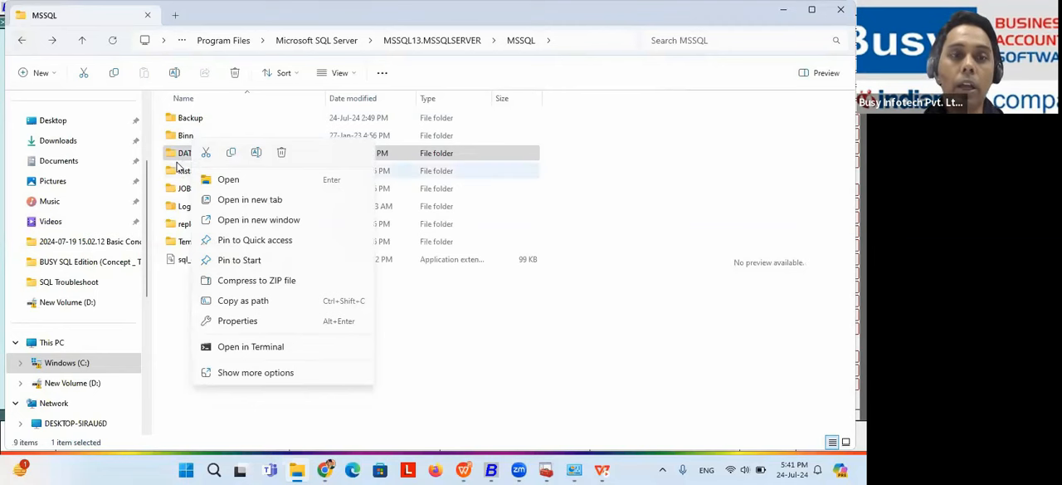
{"action": "left_click", "coordinate": [166, 337]}
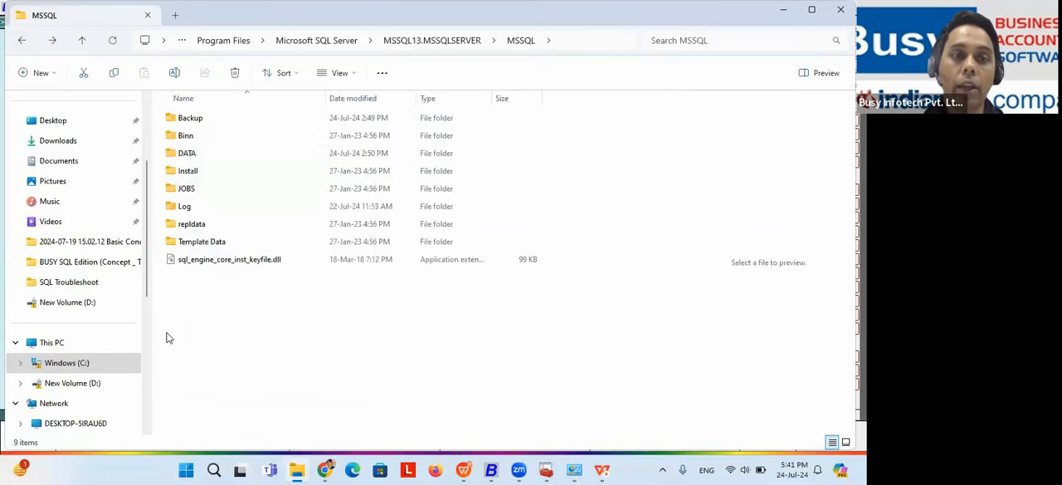
{"action": "left_click", "coordinate": [199, 153]}
{"action": "double_click", "coordinate": [199, 152]}
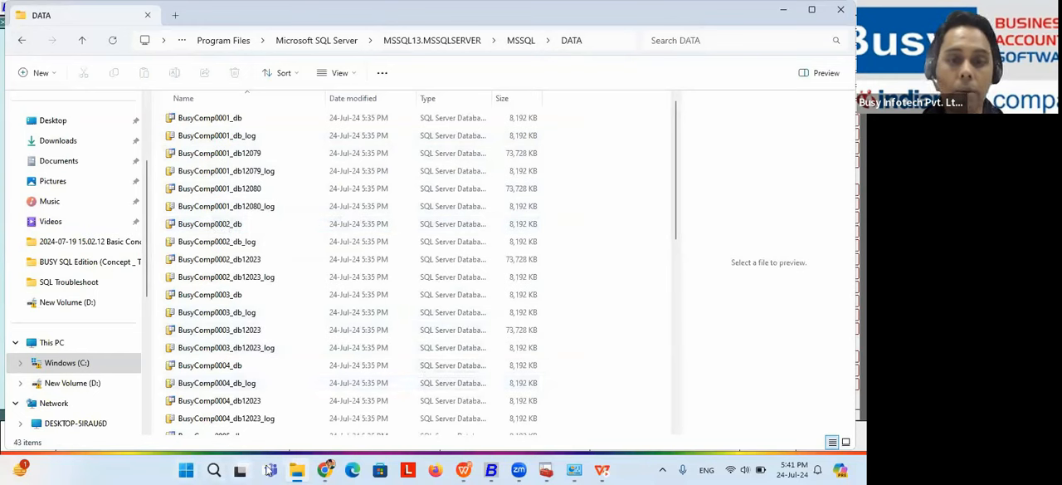
Step: Search Windows for "sql man", launch SQL Server Management Studio, and connect to the local server
{"action": "left_click", "coordinate": [214, 469]}
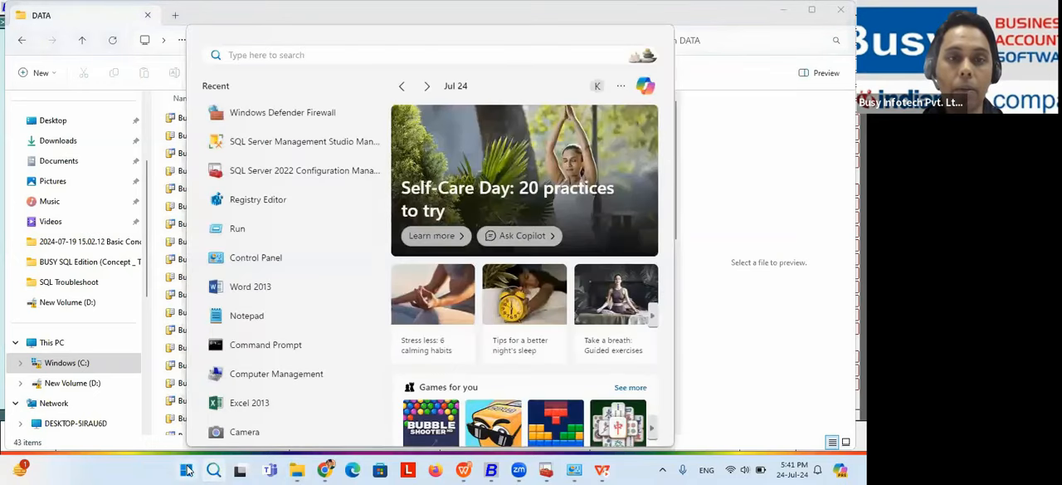
{"action": "left_click", "coordinate": [186, 469]}
{"action": "left_click", "coordinate": [214, 470]}
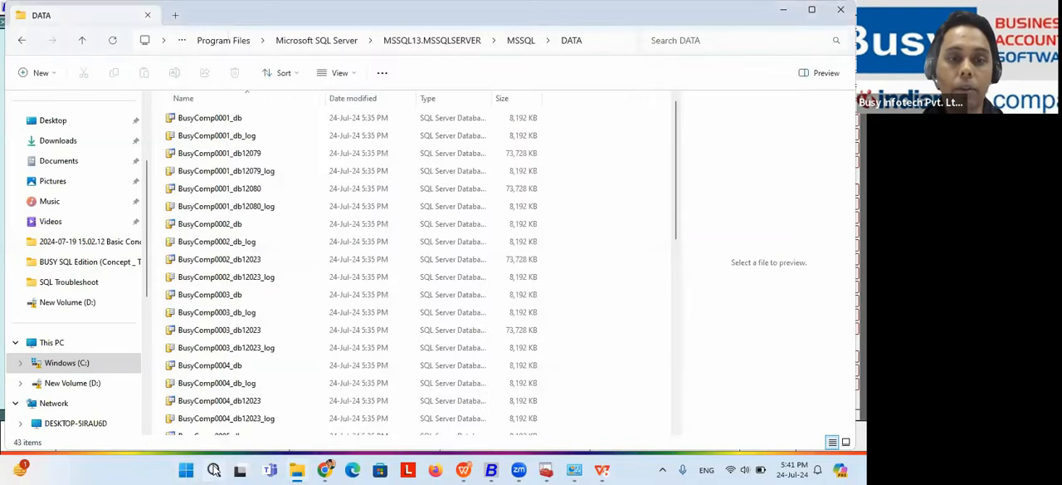
{"action": "type", "text": "s"}
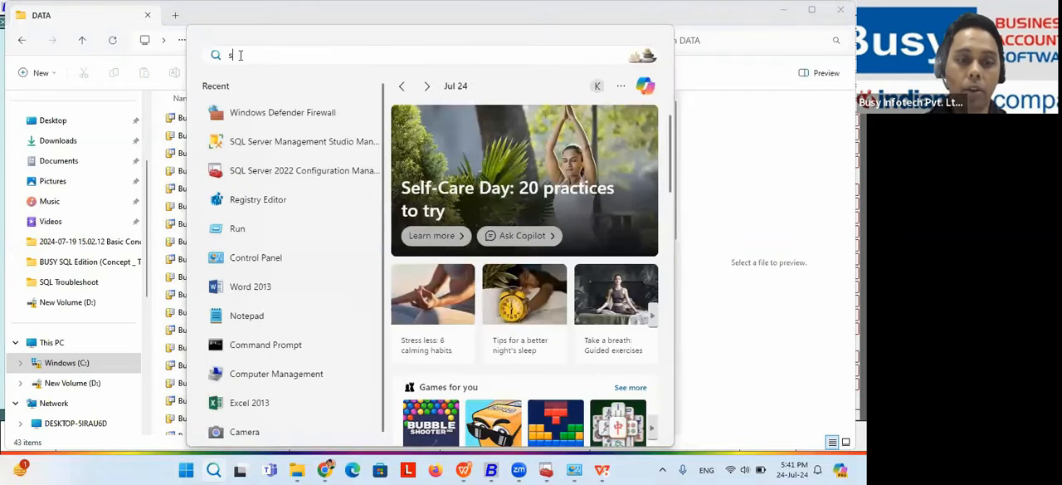
{"action": "type", "text": "qlmed"}
{"action": "key", "text": "BackSpace"}
{"action": "key", "text": "BackSpace"}
{"action": "key", "text": "BackSpace"}
{"action": "type", "text": "man"}
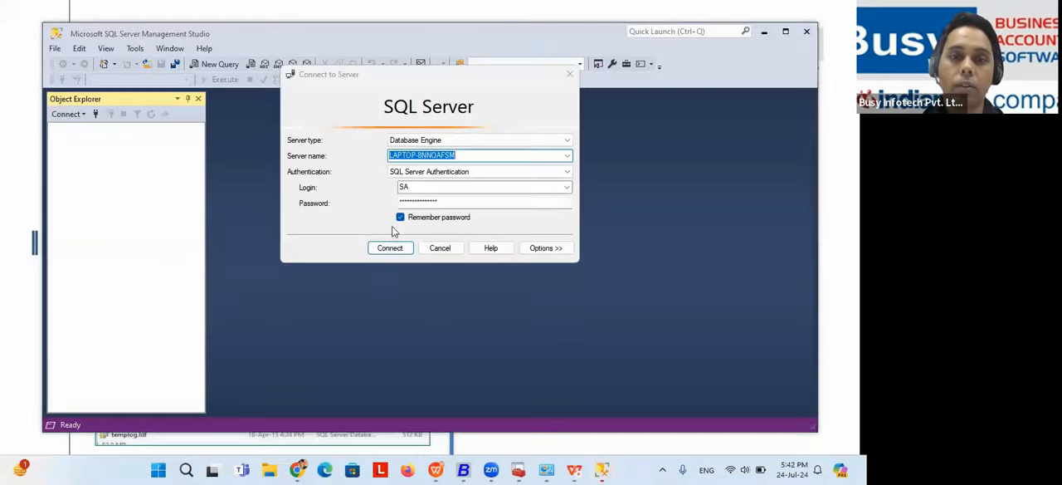
{"action": "left_click", "coordinate": [390, 247]}
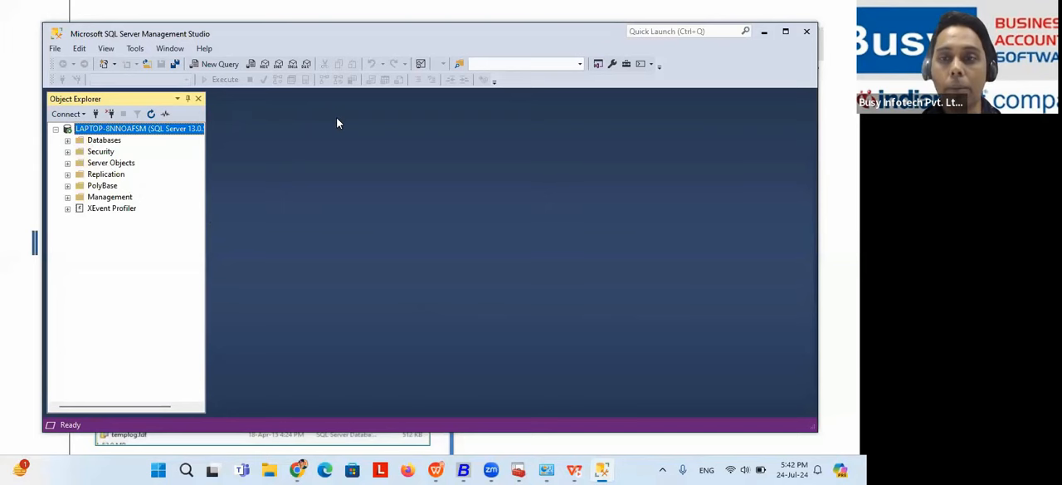
Step: Expand the server's Databases folder and open the Attach Databases dialog for it
{"action": "left_click", "coordinate": [68, 141]}
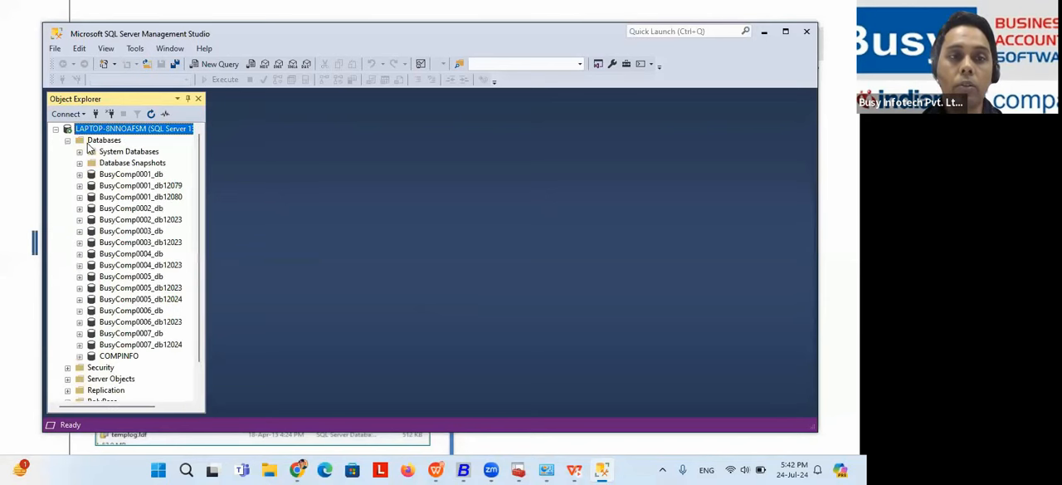
{"action": "left_click", "coordinate": [102, 141]}
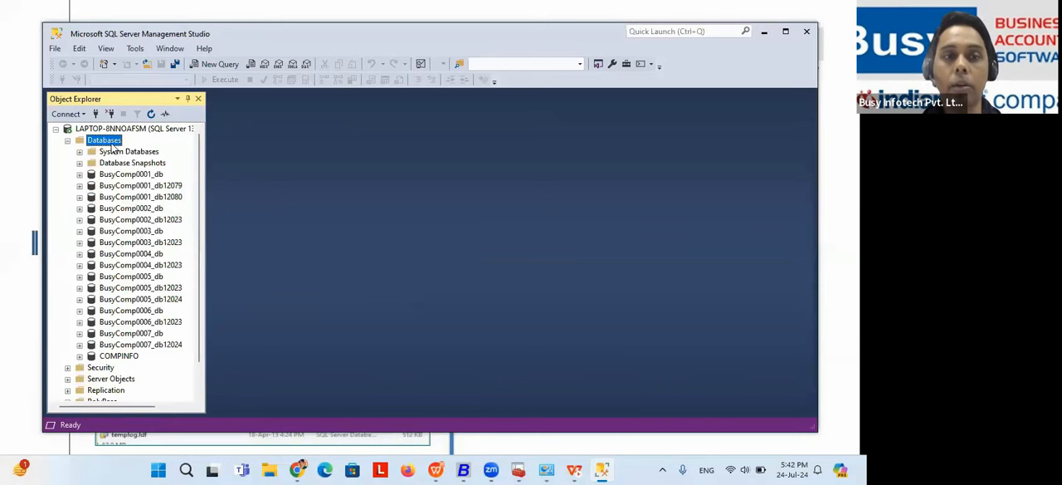
{"action": "right_click", "coordinate": [111, 144]}
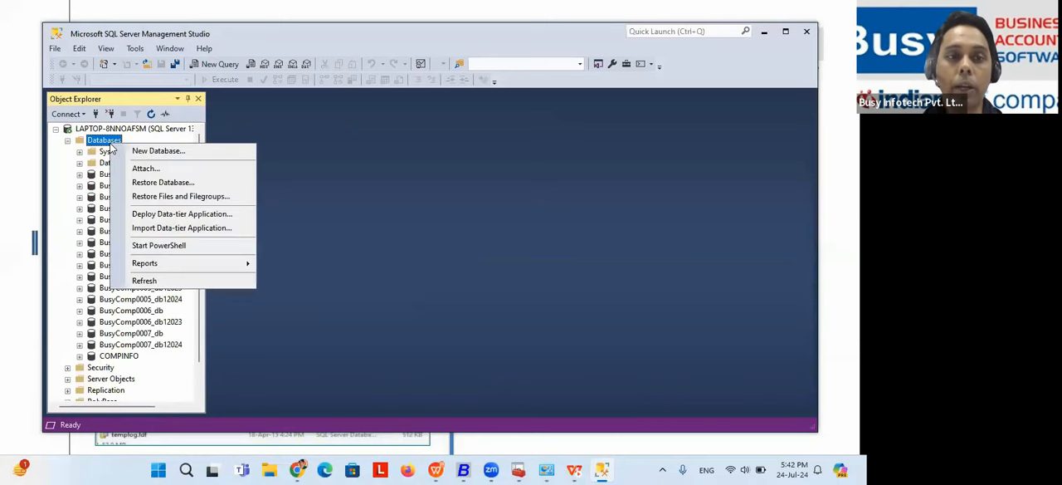
{"action": "left_click", "coordinate": [142, 165]}
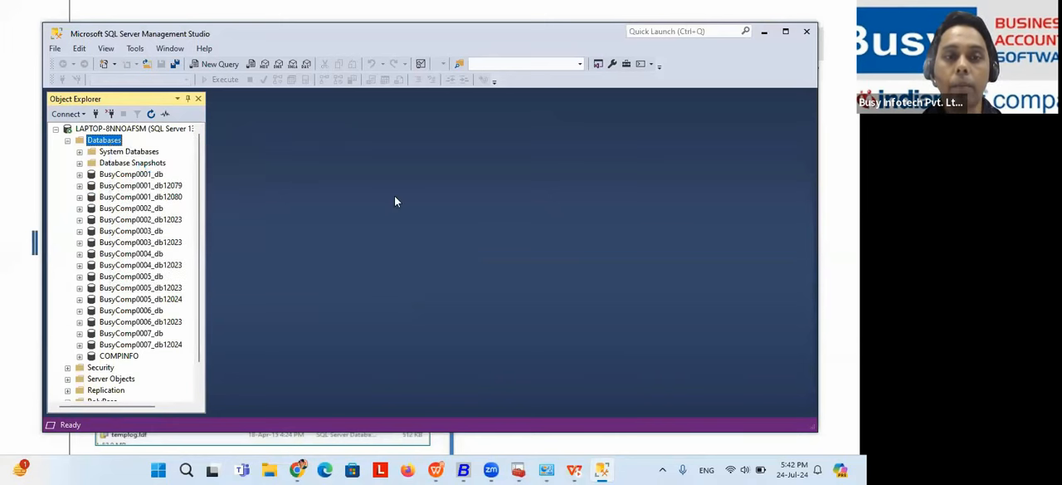
Step: Try to attach BusyComp0001_db.mdf from the MSSQL DATA folder, and close the Attach Databases dialog
{"action": "left_click", "coordinate": [523, 225]}
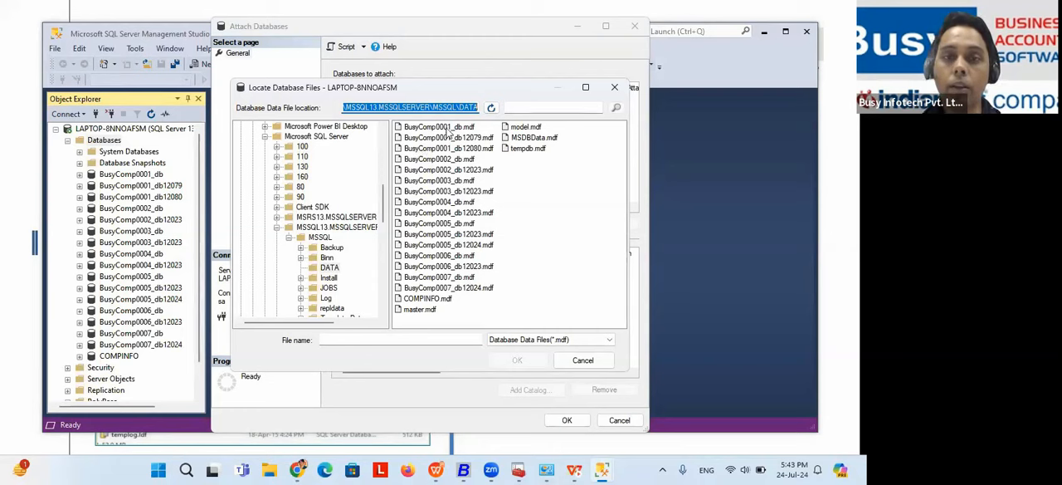
{"action": "left_click", "coordinate": [454, 129]}
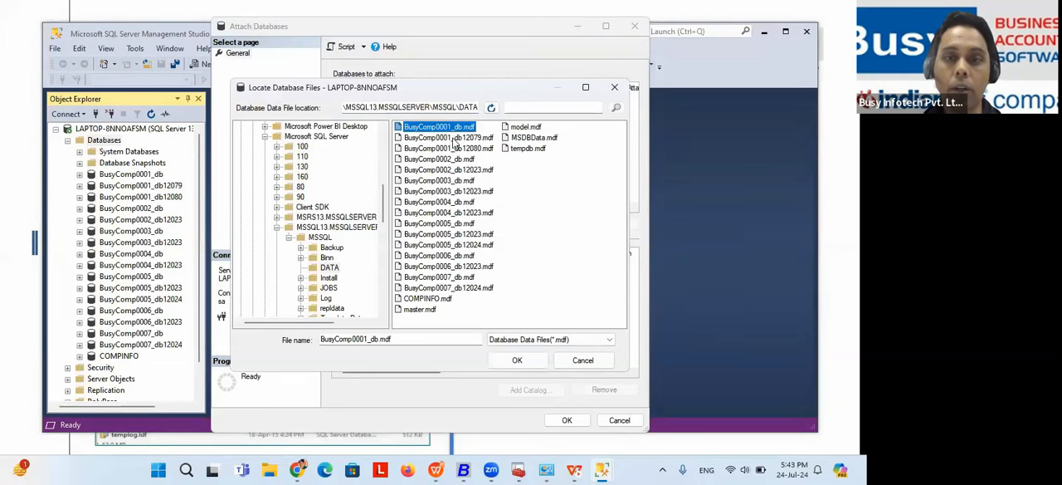
{"action": "left_click", "coordinate": [454, 138], "text": "ctrl"}
{"action": "left_click", "coordinate": [519, 360]}
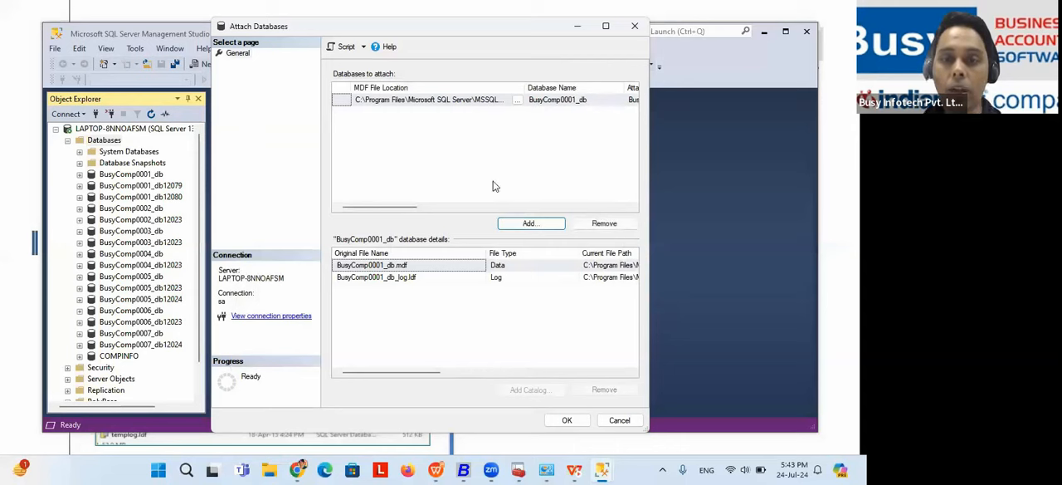
{"action": "left_click", "coordinate": [566, 420]}
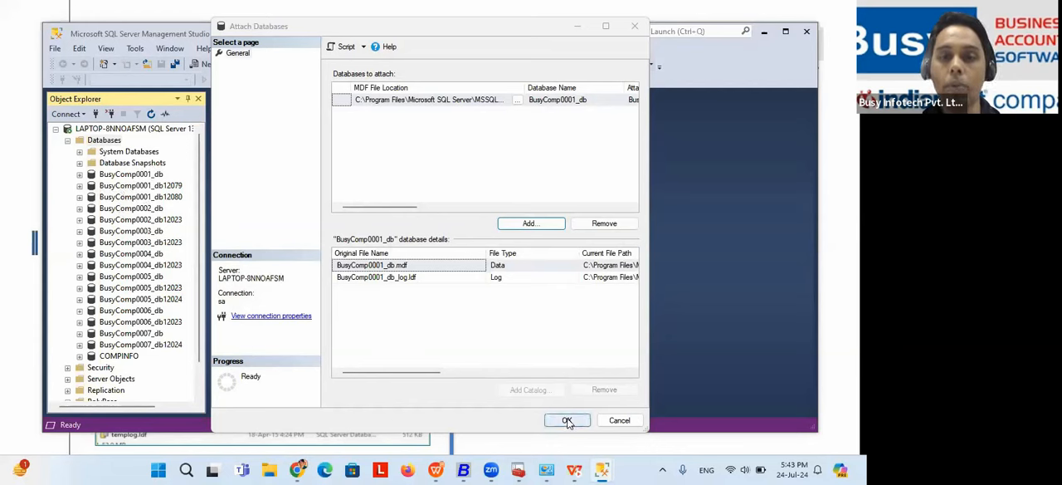
{"action": "left_click", "coordinate": [635, 27]}
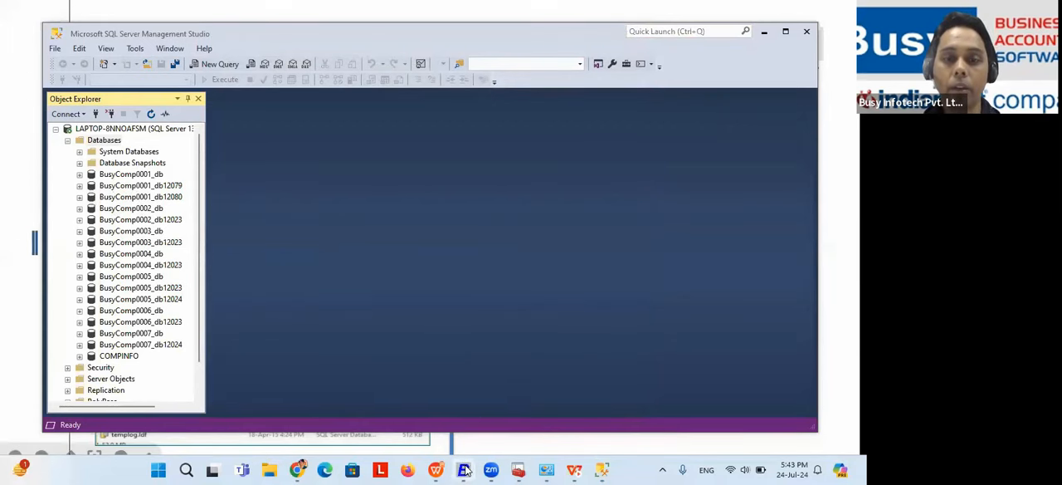
Step: Switch to Busy 21, bring up the list of companies available to open, and highlight the Branch company
{"action": "key", "text": "alt+Tab"}
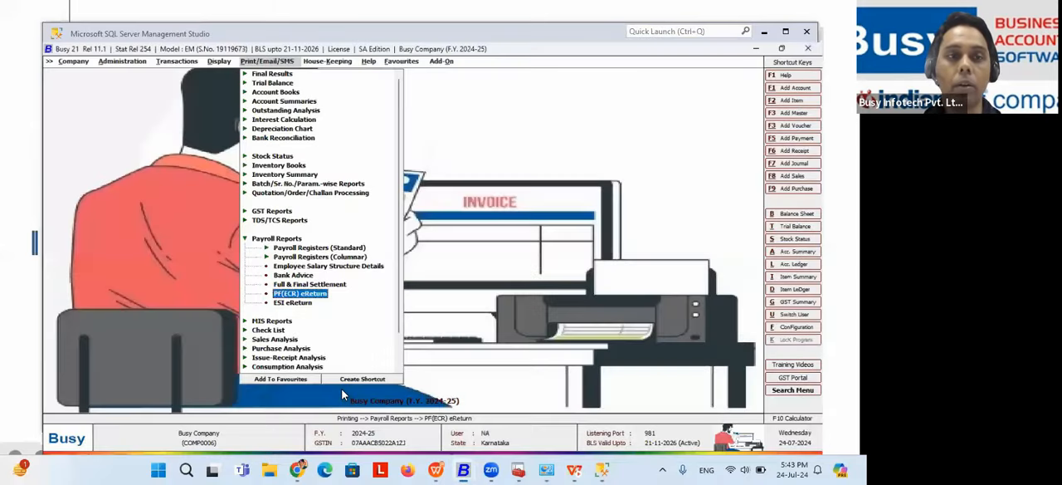
{"action": "key", "text": "Left"}
{"action": "key", "text": "Left"}
{"action": "key", "text": "Left"}
{"action": "key", "text": "Left"}
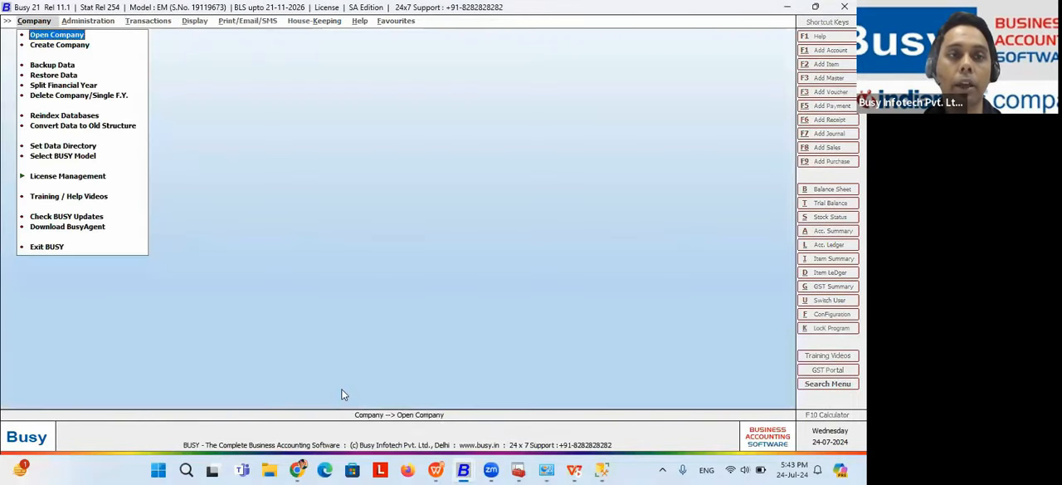
{"action": "key", "text": "Return"}
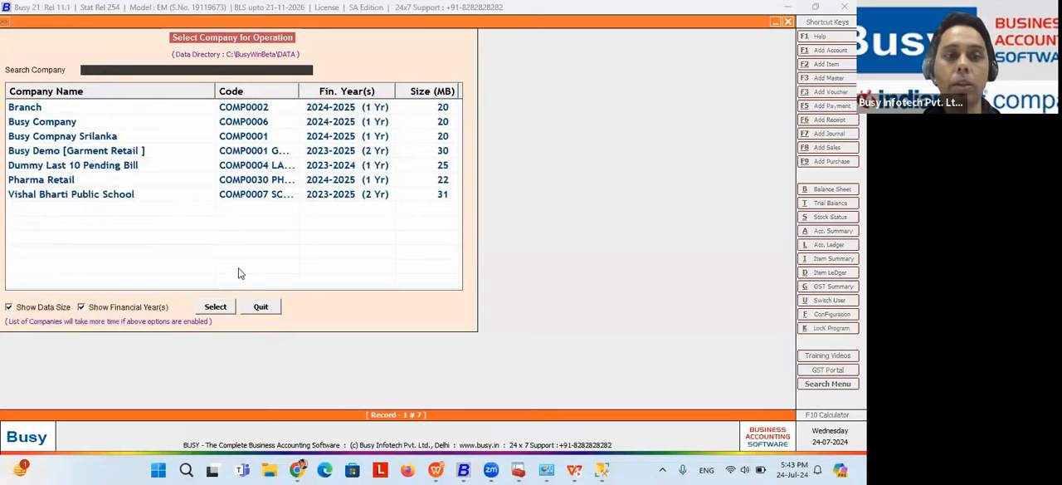
{"action": "left_click", "coordinate": [261, 306]}
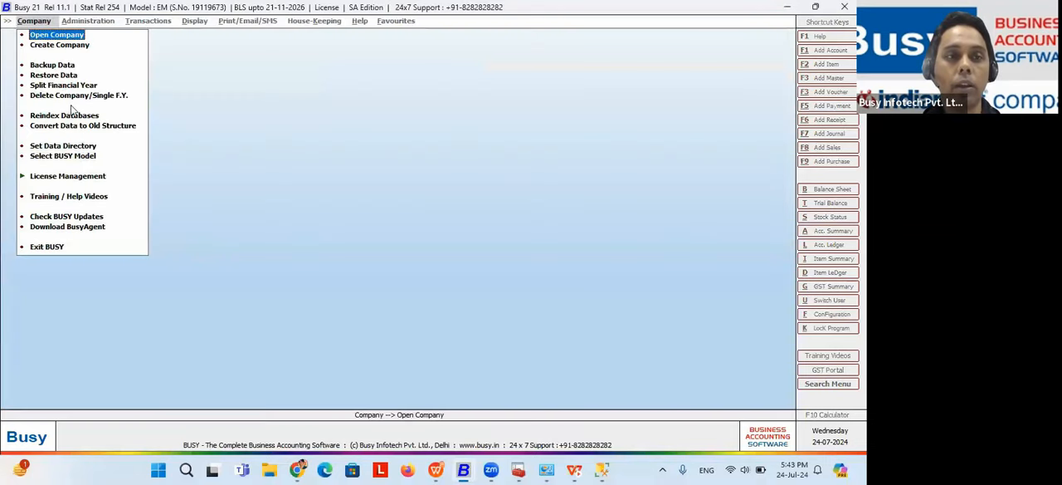
{"action": "left_click", "coordinate": [56, 34]}
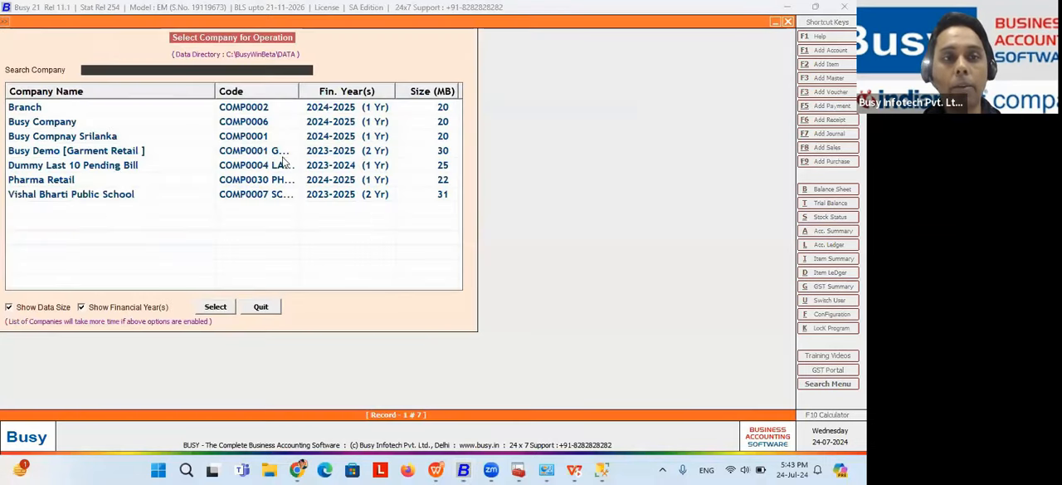
{"action": "left_click", "coordinate": [148, 110]}
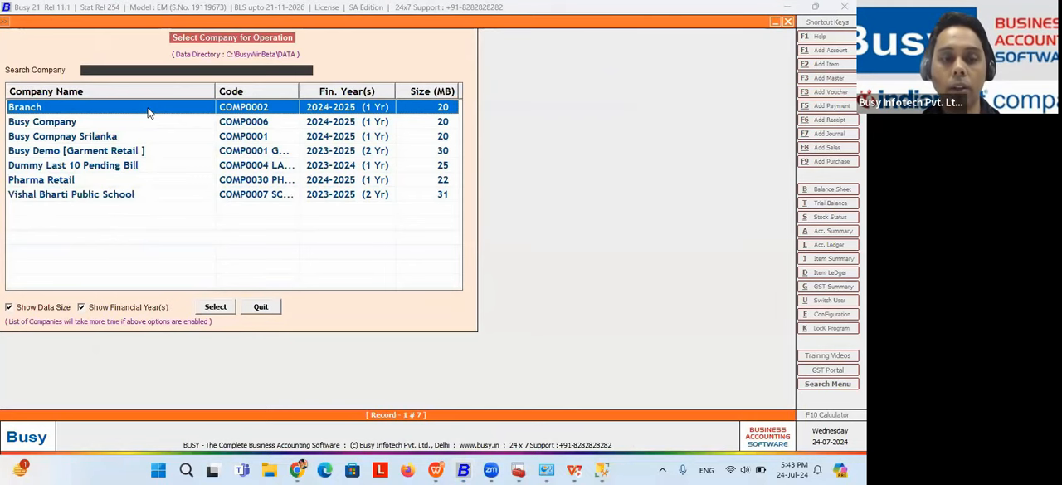
Step: Switch to the WPS Presentation slide show and reveal the first three solution points for attaching an existing MS SQL database
{"action": "key", "text": "alt+Tab"}
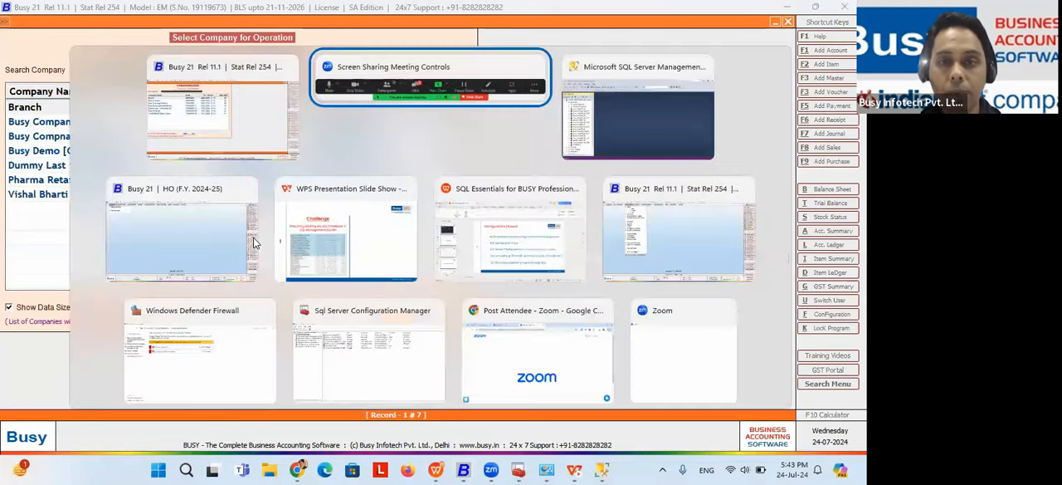
{"action": "key", "text": "alt+Tab"}
{"action": "key", "text": "alt+Tab"}
{"action": "key", "text": "alt+Tab"}
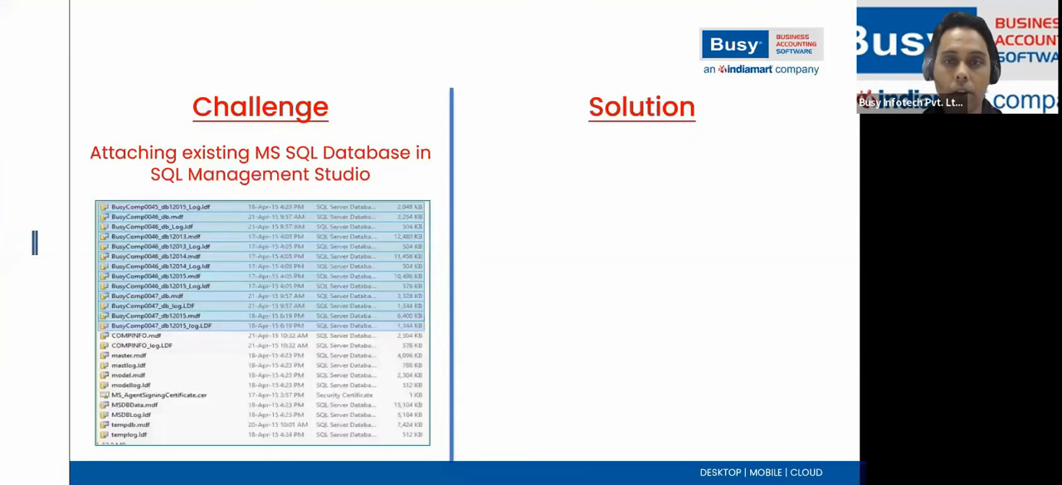
{"action": "key", "text": "Right"}
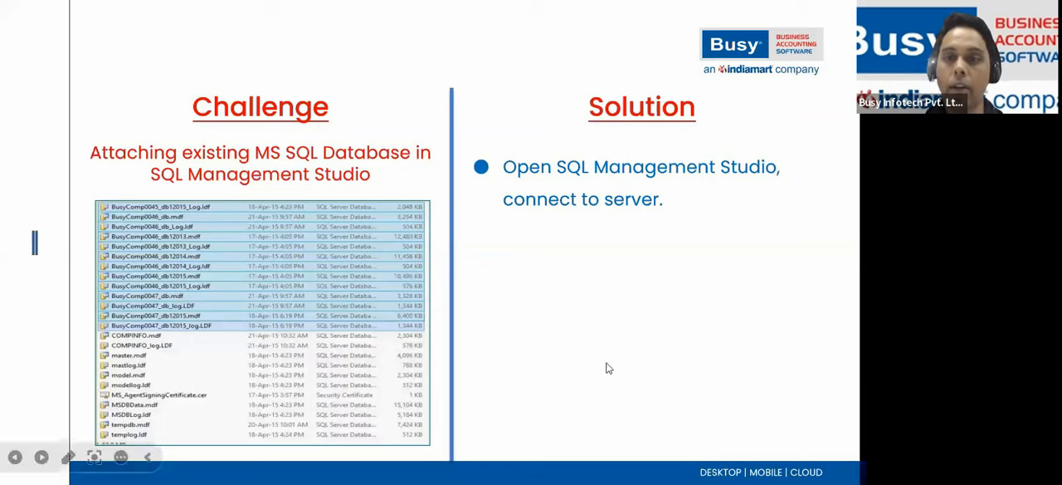
{"action": "left_click", "coordinate": [640, 272]}
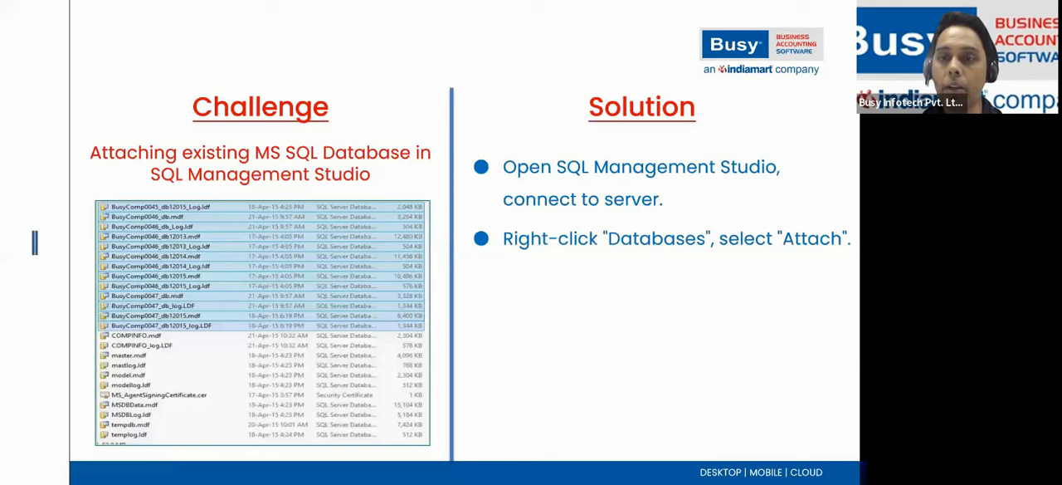
{"action": "key", "text": "Right"}
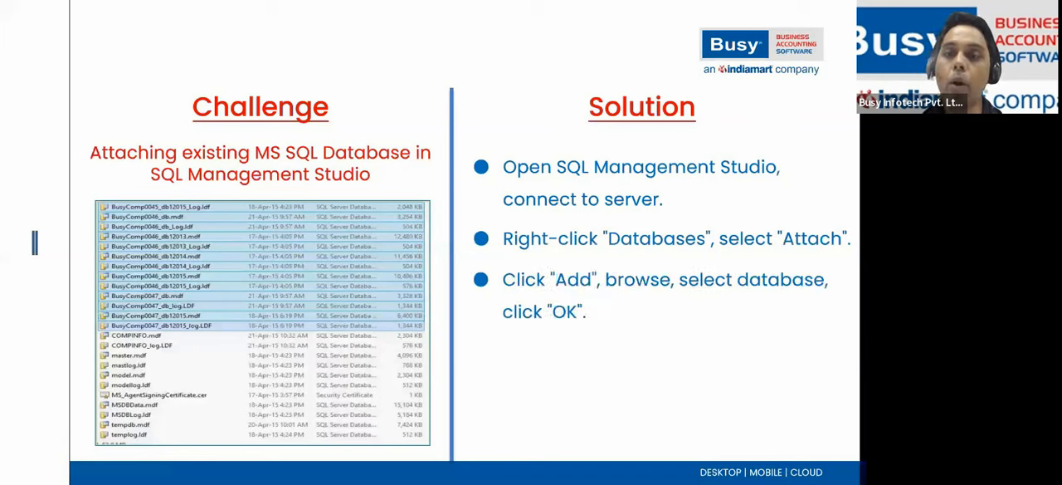
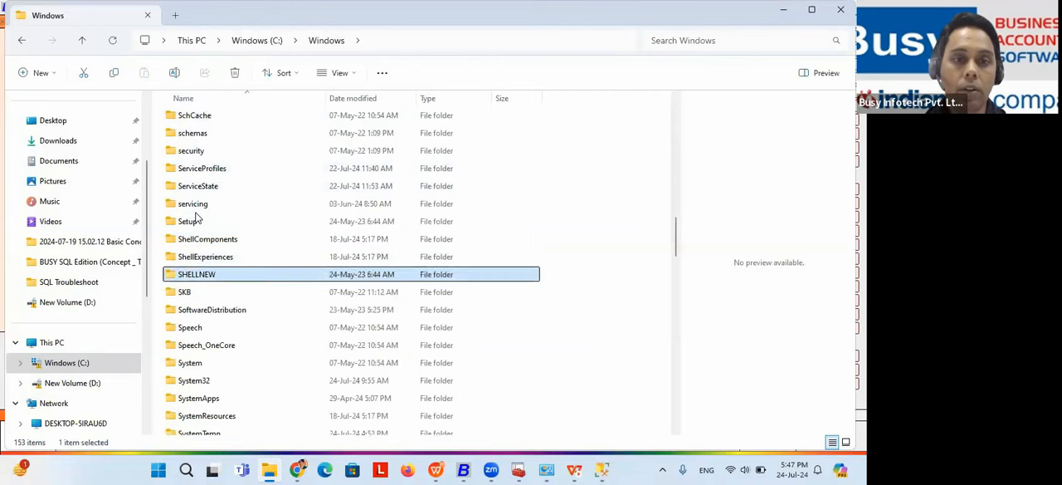
{"action": "key", "text": "Down"}
{"action": "key", "text": "Down"}
{"action": "key", "text": "Down"}
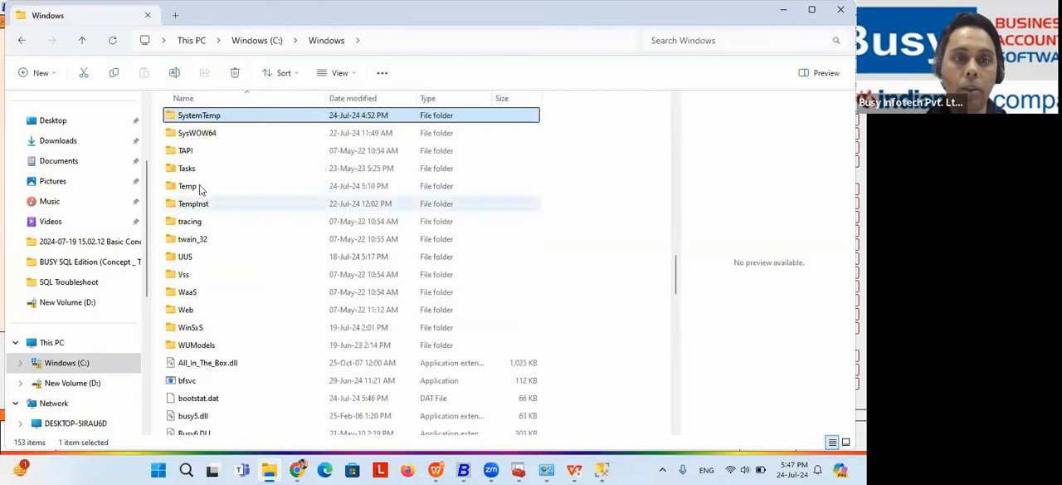
Step: Open the SysWOW64 folder inside C:\Windows
{"action": "double_click", "coordinate": [204, 135]}
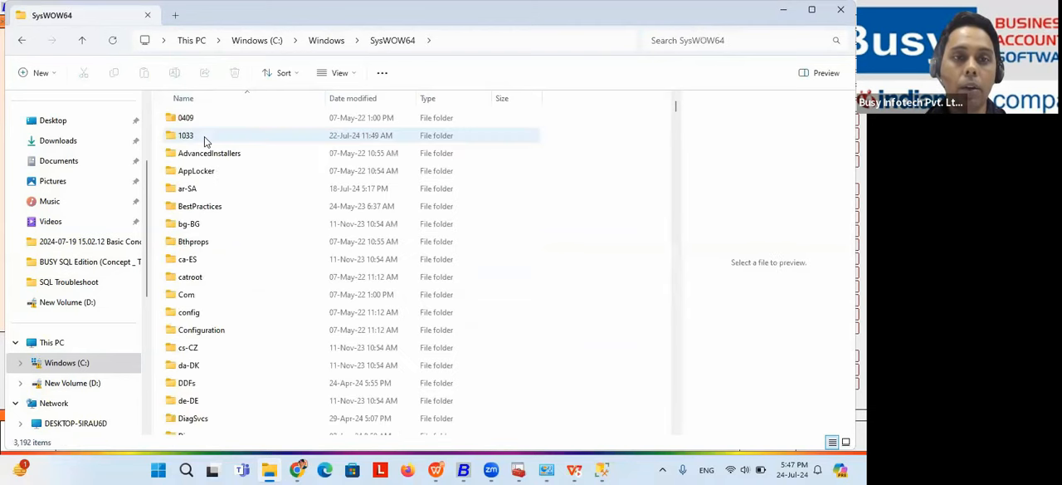
Step: Look through the SysWOW64 entries beginning with "s" for the SQL Server Manager console files
{"action": "left_click", "coordinate": [197, 152]}
{"action": "key", "text": "s"}
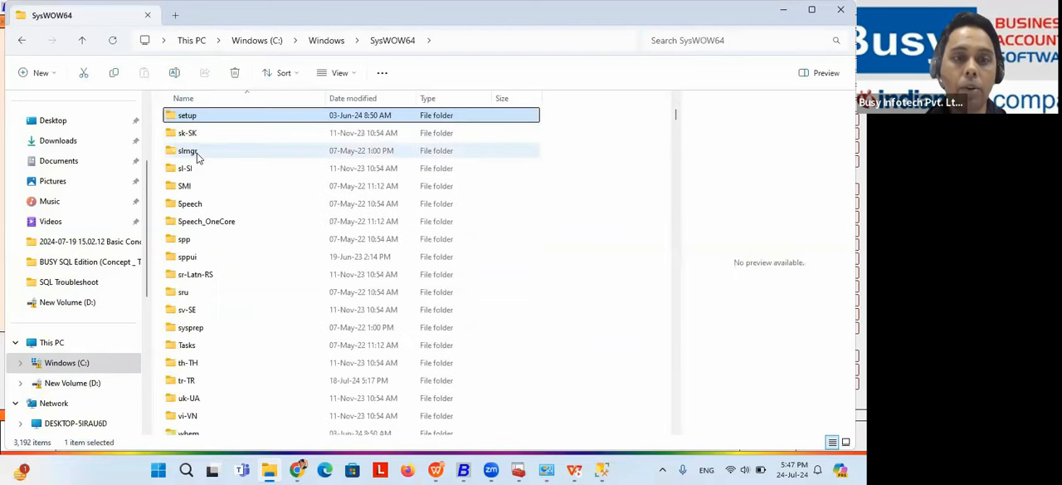
{"action": "key", "text": "Down"}
{"action": "key", "text": "Down"}
{"action": "key", "text": "Down"}
{"action": "key", "text": "Down"}
{"action": "key", "text": "Down"}
{"action": "key", "text": "Down"}
{"action": "key", "text": "Down"}
{"action": "key", "text": "Down"}
{"action": "key", "text": "Down"}
{"action": "key", "text": "Down"}
{"action": "key", "text": "Down"}
{"action": "key", "text": "Down"}
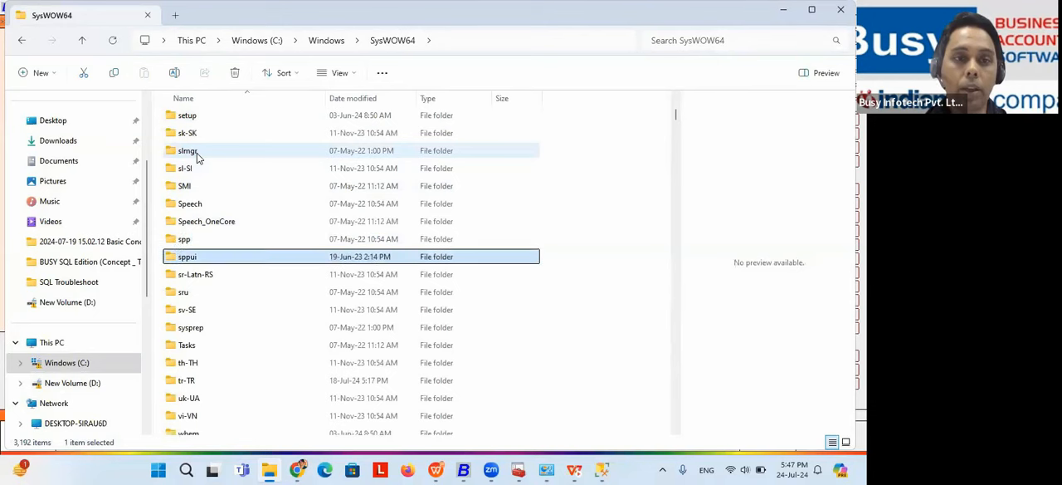
{"action": "key", "text": "s"}
{"action": "key", "text": "Down"}
{"action": "key", "text": "Down"}
{"action": "key", "text": "Down"}
{"action": "key", "text": "Down"}
{"action": "key", "text": "Down"}
{"action": "key", "text": "Down"}
{"action": "key", "text": "Down"}
{"action": "key", "text": "Down"}
{"action": "key", "text": "Down"}
{"action": "key", "text": "Down"}
{"action": "key", "text": "Down"}
{"action": "key", "text": "Down"}
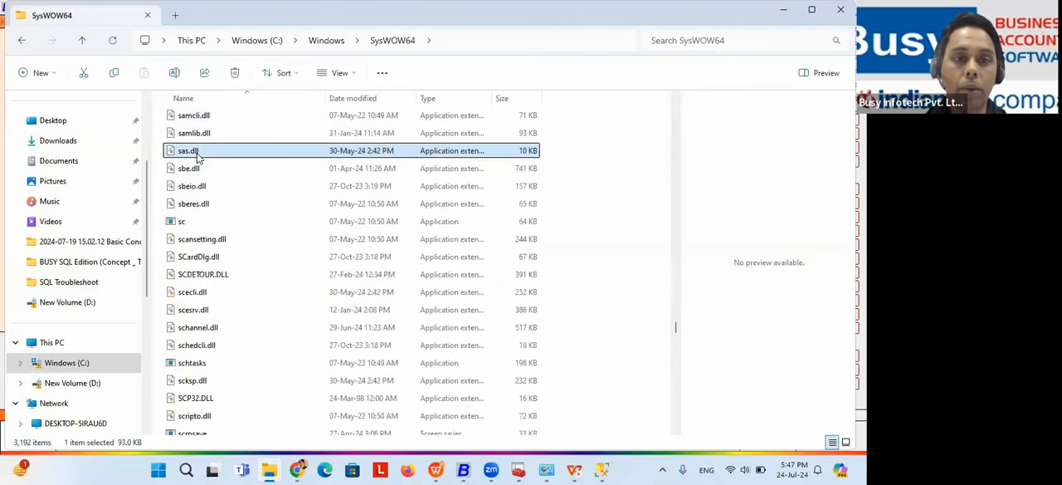
{"action": "key", "text": "Down"}
{"action": "key", "text": "Down"}
{"action": "key", "text": "Down"}
{"action": "key", "text": "Down"}
{"action": "key", "text": "Down"}
{"action": "key", "text": "Down"}
{"action": "key", "text": "Down"}
{"action": "key", "text": "Down"}
{"action": "key", "text": "Down"}
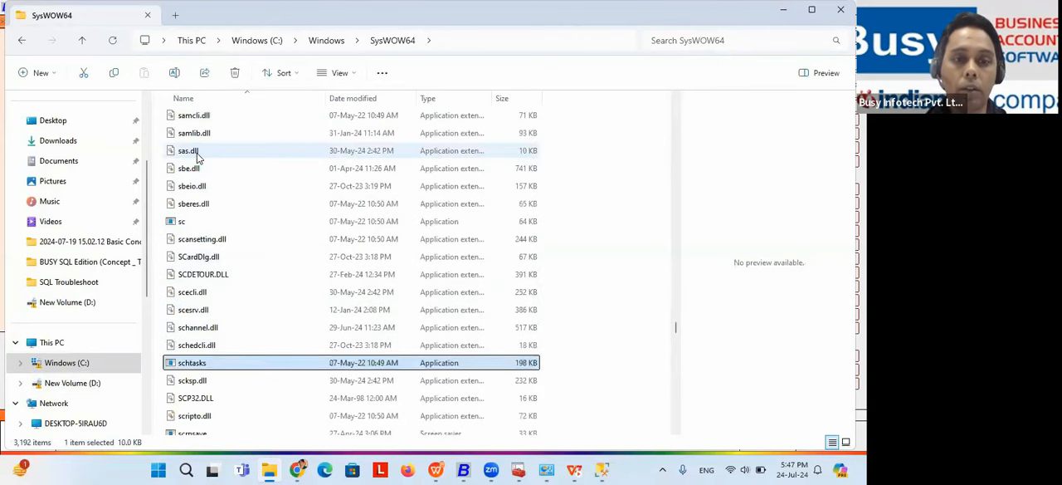
{"action": "key", "text": "Down"}
{"action": "key", "text": "Down"}
{"action": "key", "text": "Down"}
{"action": "key", "text": "Down"}
{"action": "key", "text": "Down"}
{"action": "key", "text": "Down"}
{"action": "key", "text": "Down"}
{"action": "key", "text": "Down"}
{"action": "key", "text": "Down"}
{"action": "key", "text": "Down"}
{"action": "key", "text": "Down"}
{"action": "key", "text": "Down"}
{"action": "key", "text": "Down"}
{"action": "key", "text": "Down"}
{"action": "key", "text": "Down"}
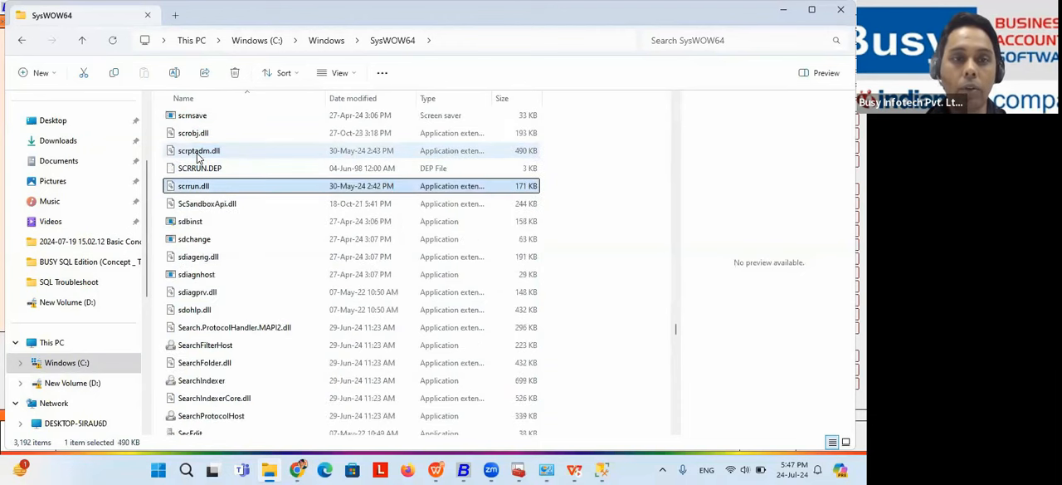
{"action": "key", "text": "Down"}
{"action": "key", "text": "Down"}
{"action": "key", "text": "Down"}
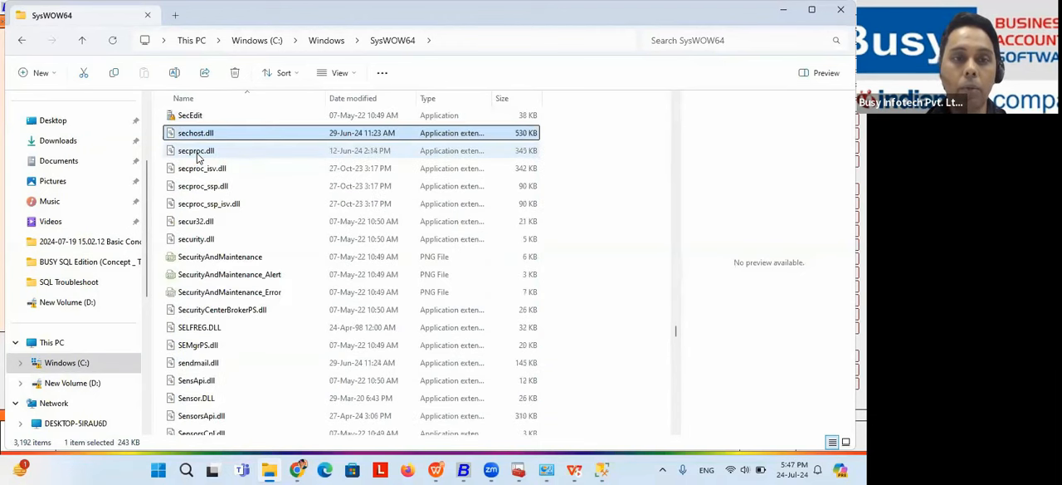
Step: Check the slide's note on the SQLServerManager file in C:\Windows\SysWOW64 and return to that folder in File Explorer
{"action": "key", "text": "alt+Tab"}
{"action": "key", "text": "alt+Tab"}
{"action": "key", "text": "alt+Tab"}
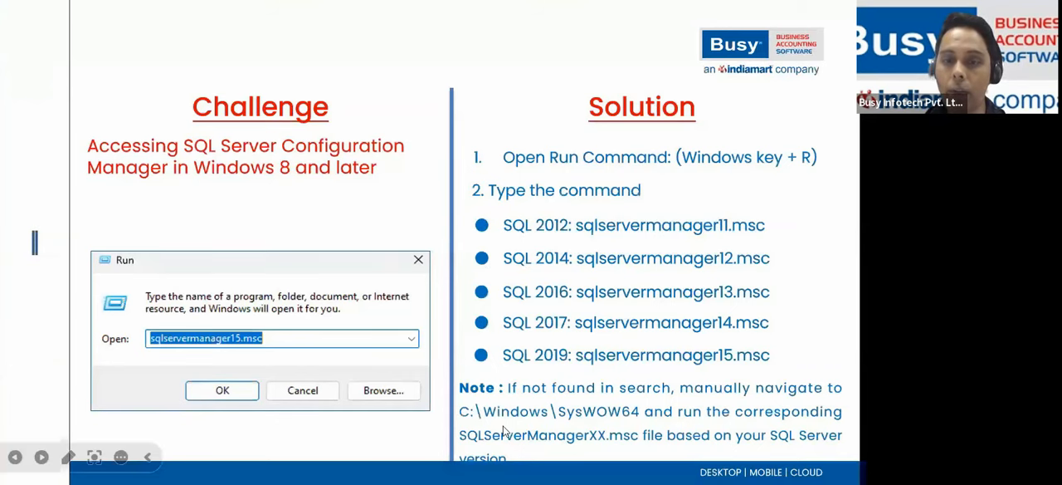
{"action": "key", "text": "alt+Tab"}
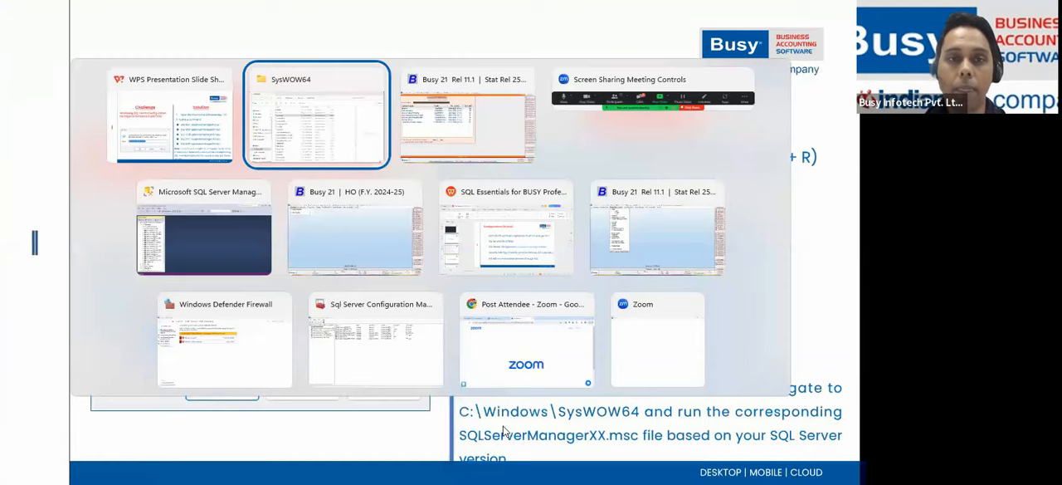
Step: Find the files starting with "sql", run SQLServerManager13, and close the SQL Server Configuration Manager window it opens
{"action": "type", "text": "sql"}
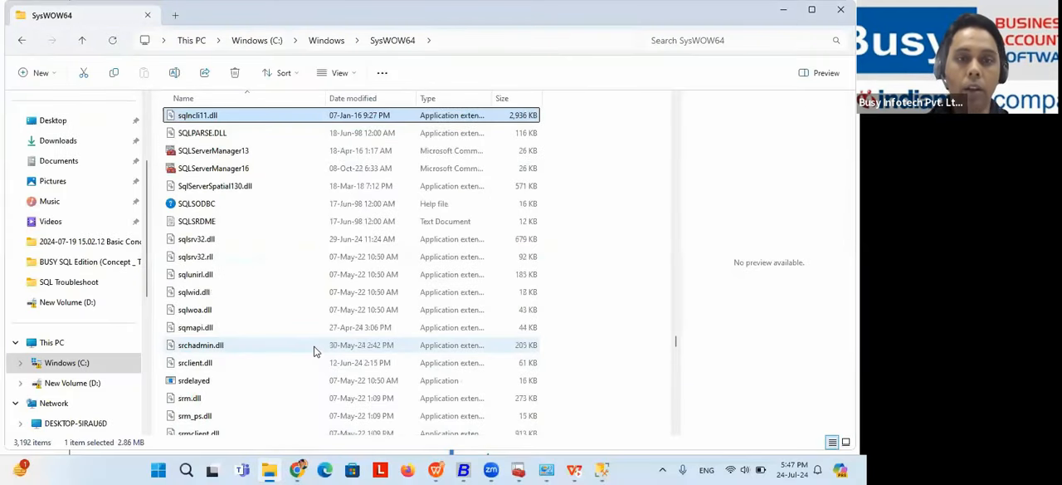
{"action": "type", "text": "s"}
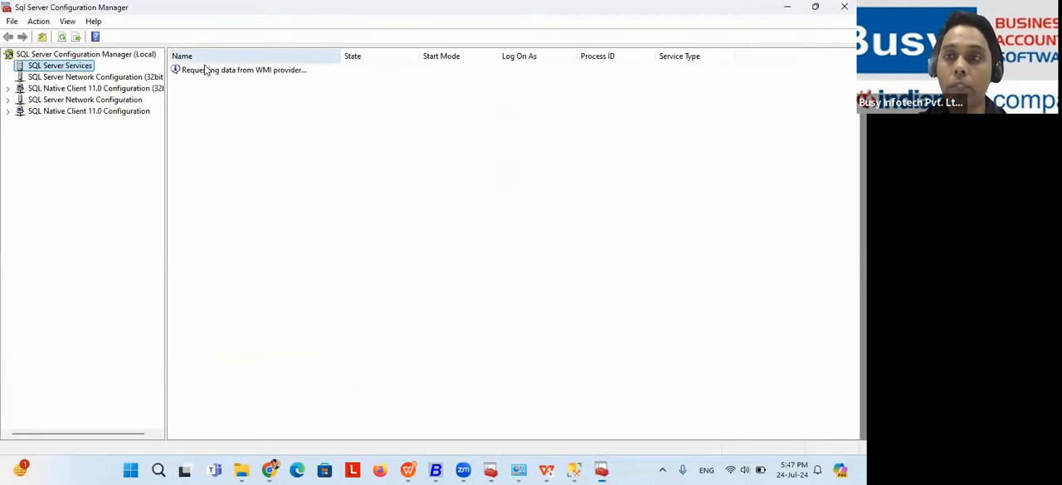
{"action": "left_click", "coordinate": [844, 8]}
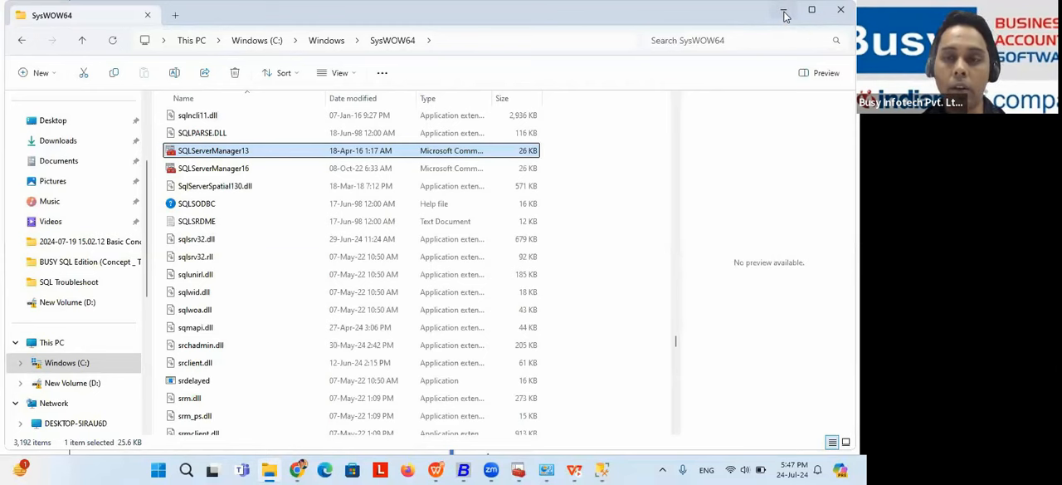
Step: Return to the slide show, advance to "Restore BUSY Data Directly Through SQL", and reveal its first two solution steps
{"action": "key", "text": "alt+Tab"}
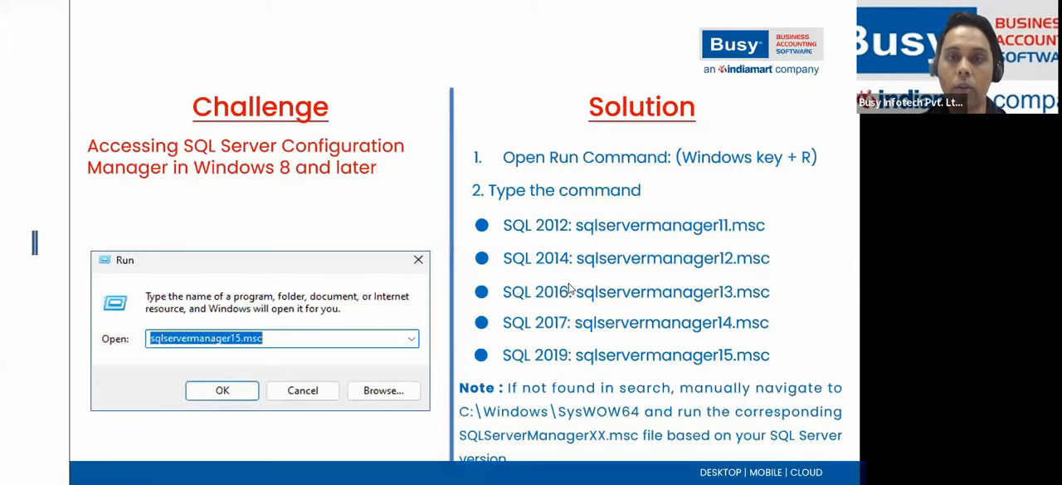
{"action": "left_click", "coordinate": [595, 141]}
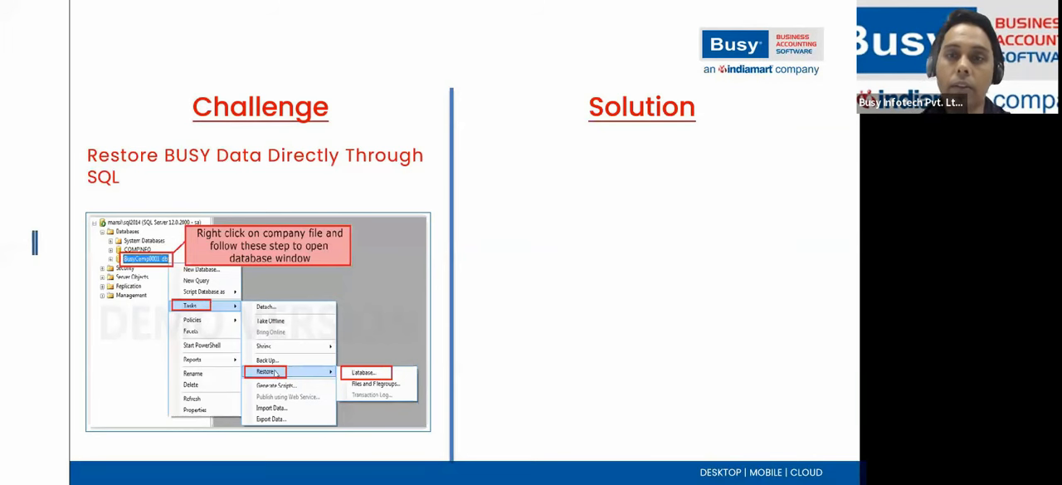
{"action": "key", "text": "Right"}
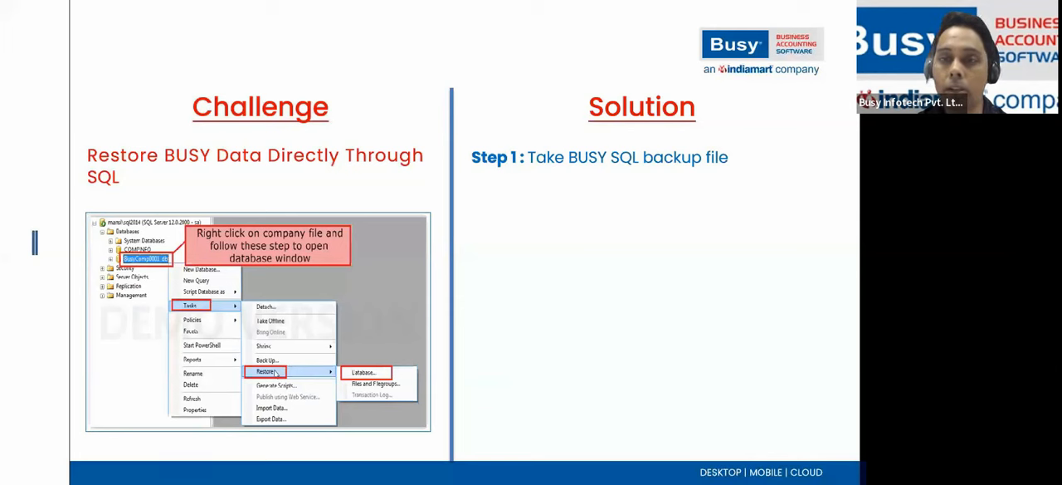
{"action": "key", "text": "Right"}
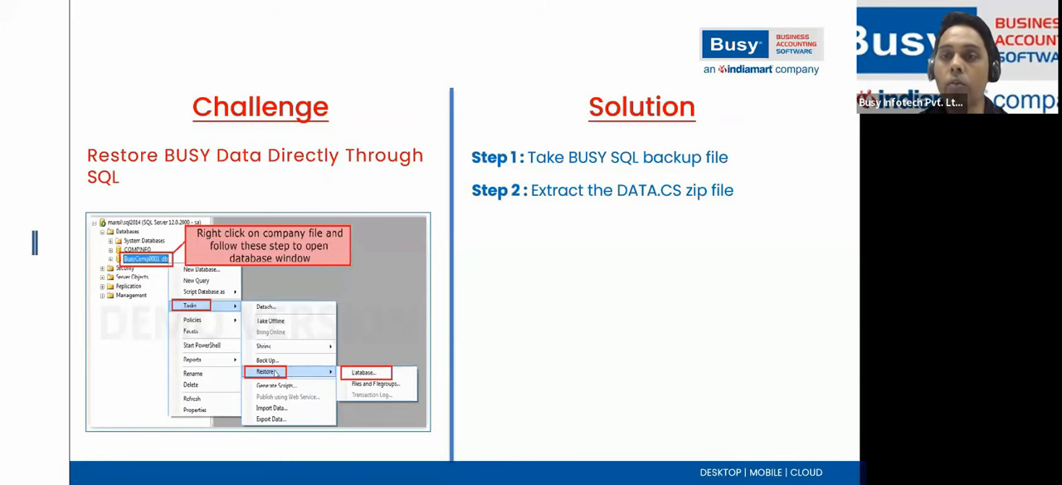
Step: Switch to File Explorer and open the New Volume (D:) drive
{"action": "key", "text": "alt+Tab"}
{"action": "key", "text": "alt+Tab"}
{"action": "key", "text": "alt+Tab"}
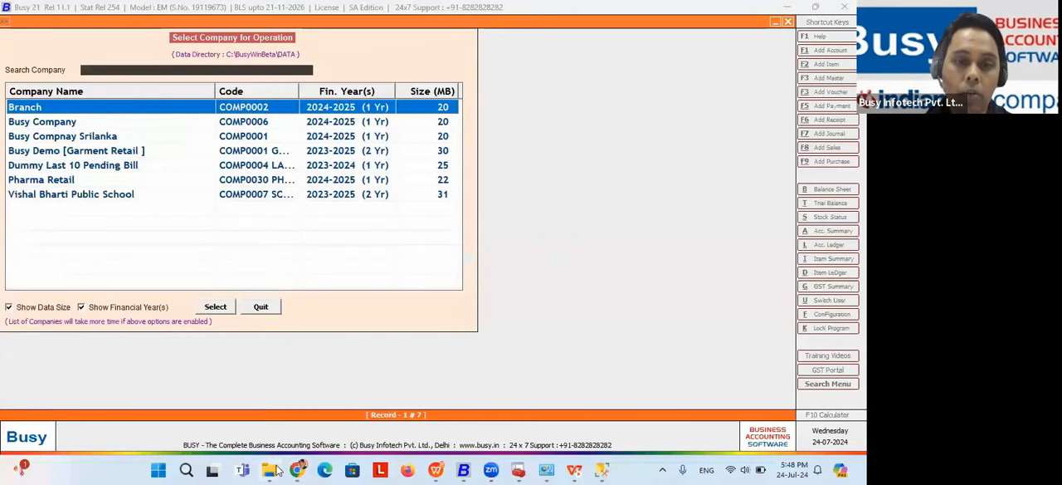
{"action": "left_click", "coordinate": [269, 470]}
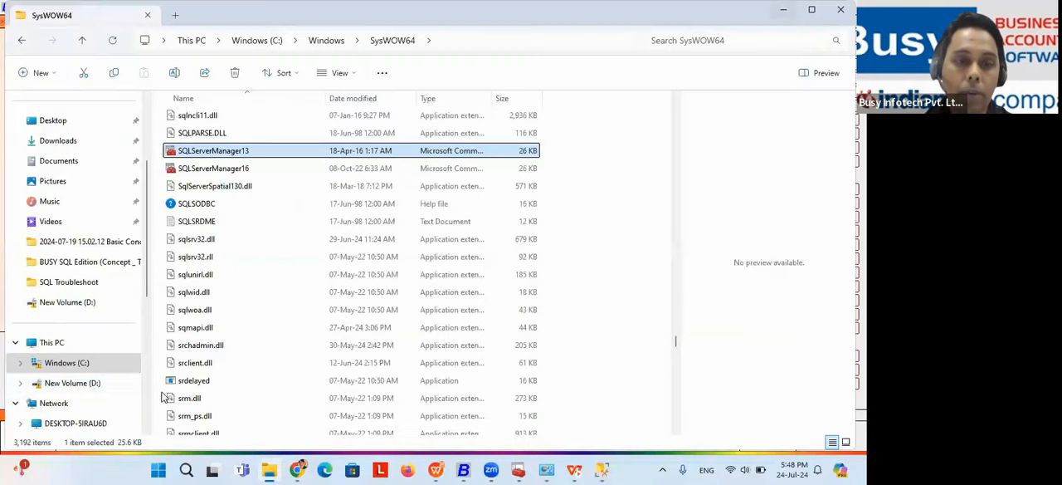
{"action": "left_click", "coordinate": [72, 382]}
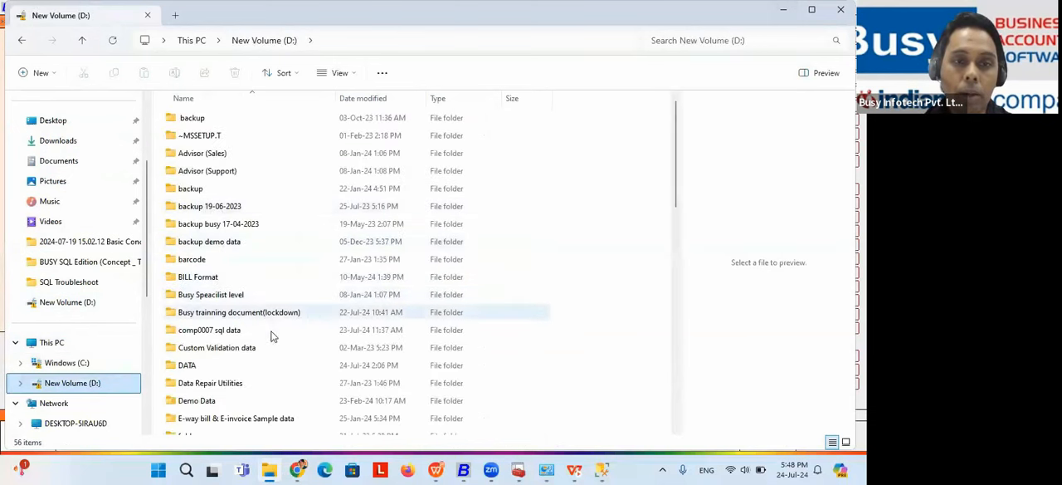
Step: Switch to Busy 21, quit the company selection, and bring up the list of companies for Backup Data
{"action": "left_click", "coordinate": [463, 469]}
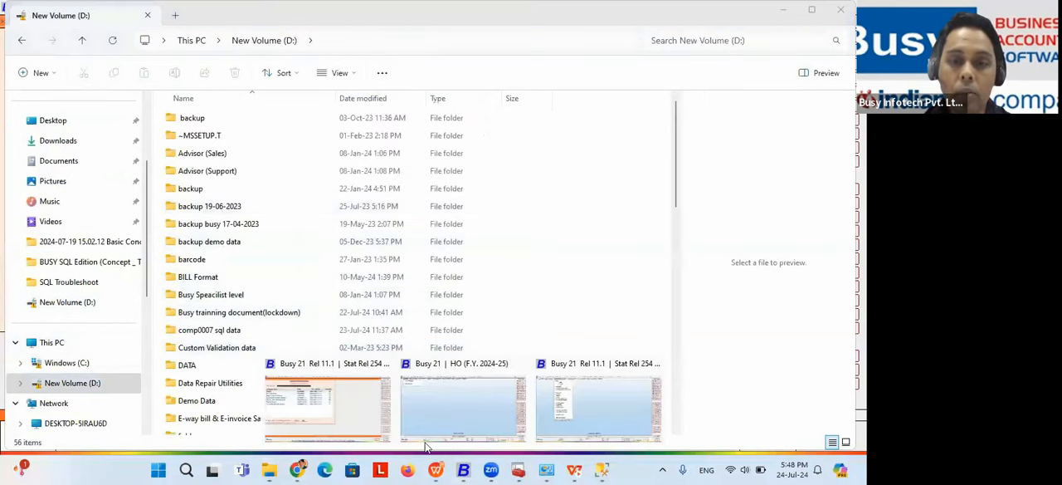
{"action": "left_click", "coordinate": [338, 409]}
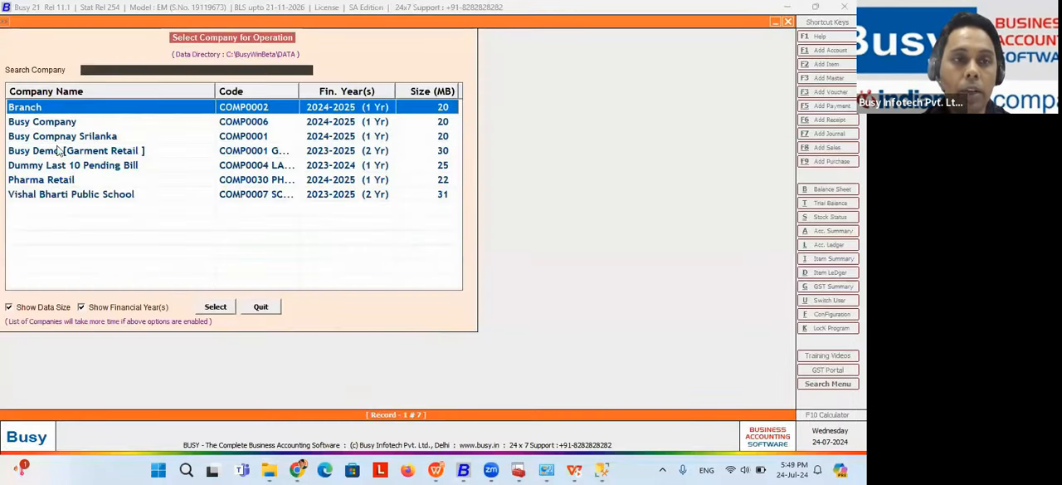
{"action": "left_click", "coordinate": [261, 306]}
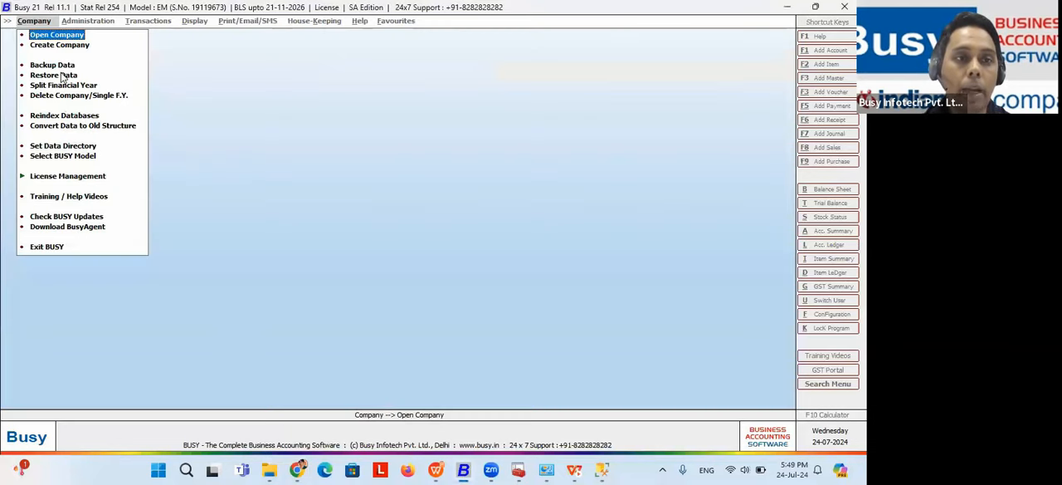
{"action": "left_click", "coordinate": [57, 65]}
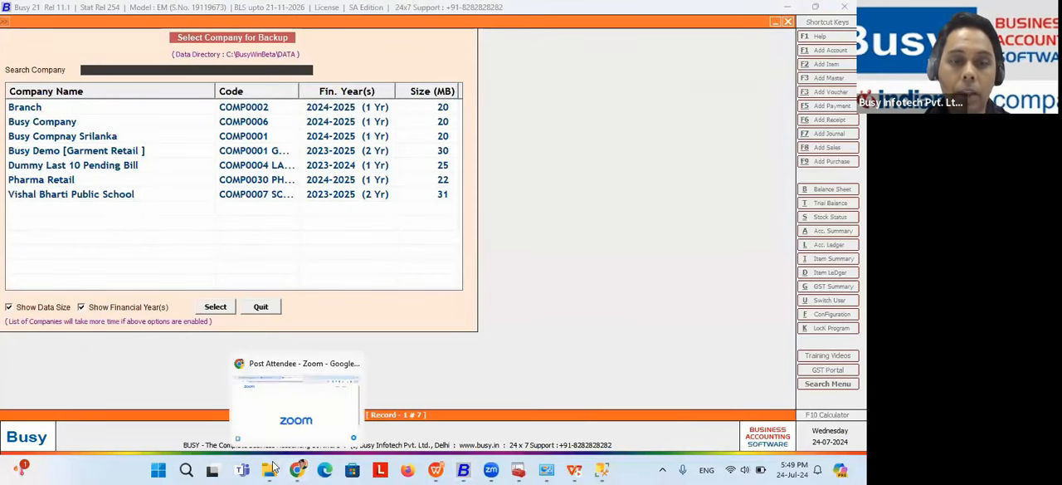
Step: Switch to File Explorer and open the extracted DATACS folder inside "comp0007 sql data" on drive D:
{"action": "mouse_move", "coordinate": [274, 468]}
{"action": "left_click", "coordinate": [271, 433]}
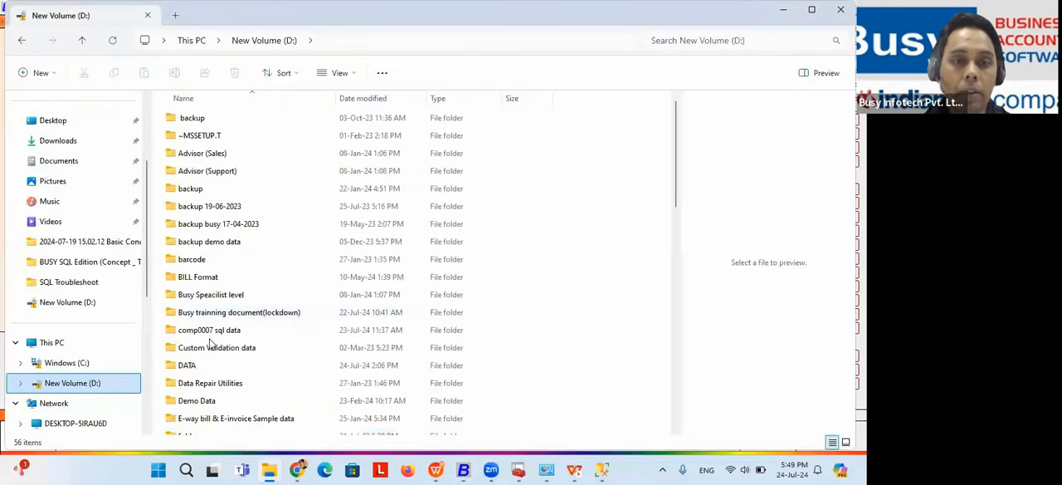
{"action": "double_click", "coordinate": [207, 329]}
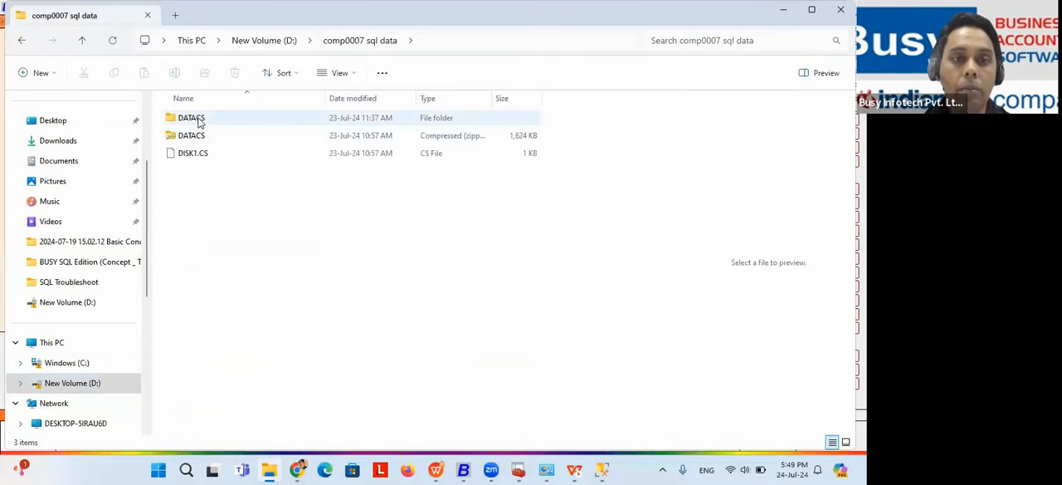
{"action": "left_click", "coordinate": [197, 152]}
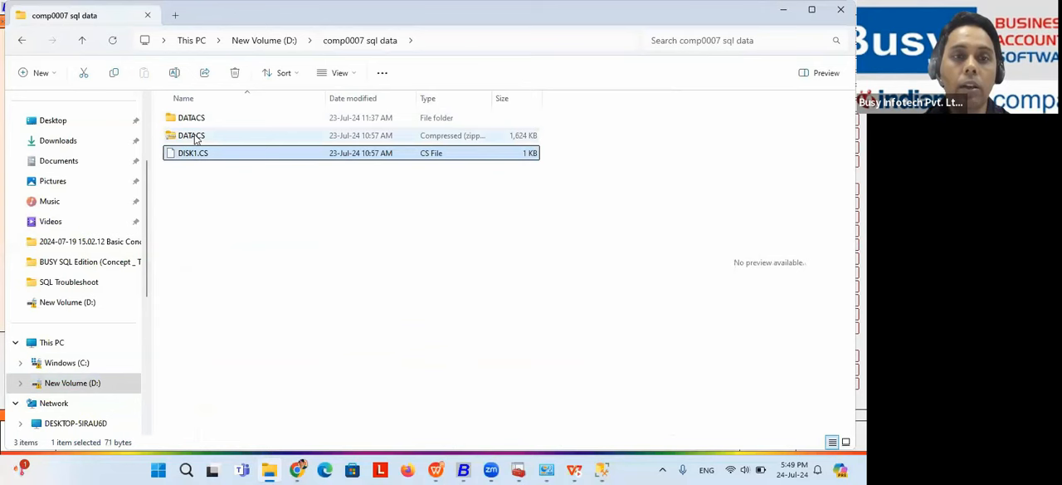
{"action": "left_click", "coordinate": [196, 140]}
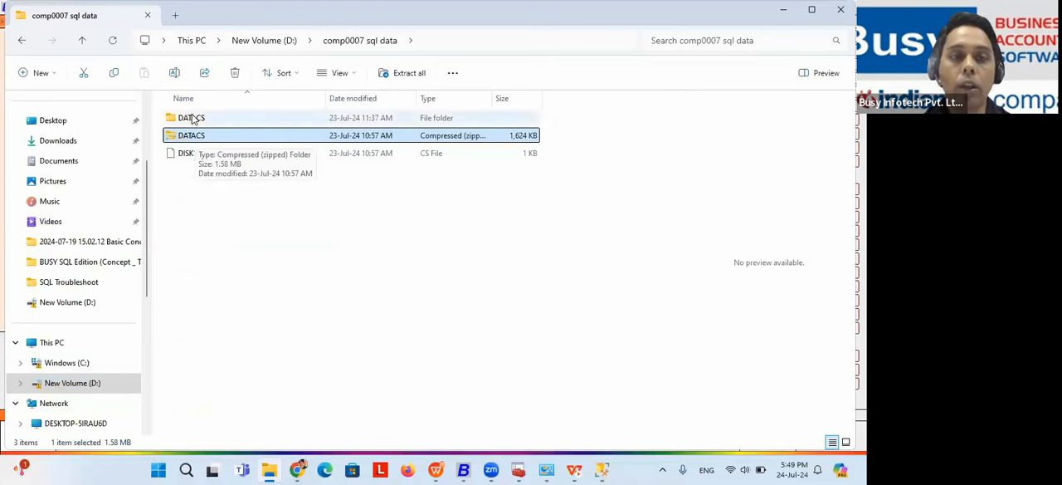
{"action": "double_click", "coordinate": [192, 118]}
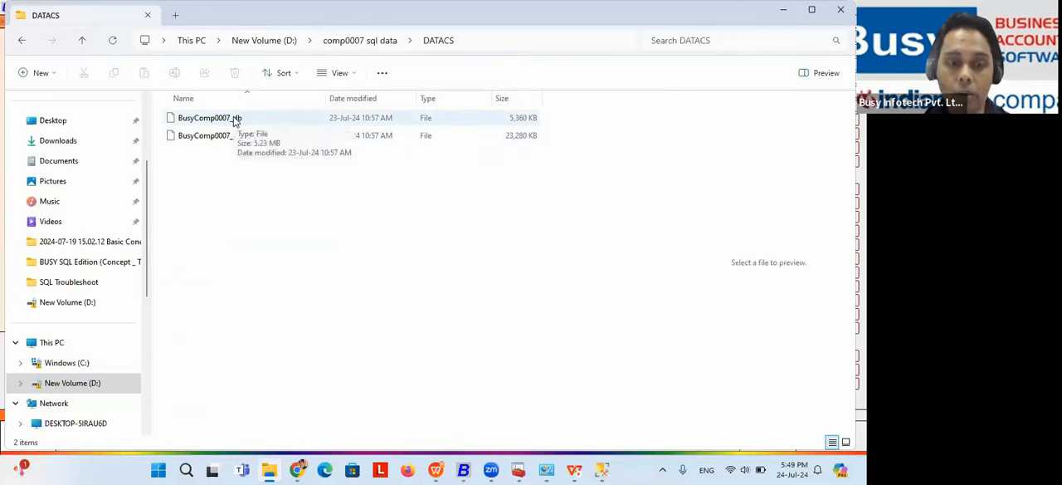
Step: Check the restore steps on the presentation slide again and return to the DATACS folder in File Explorer
{"action": "key", "text": "alt+Tab"}
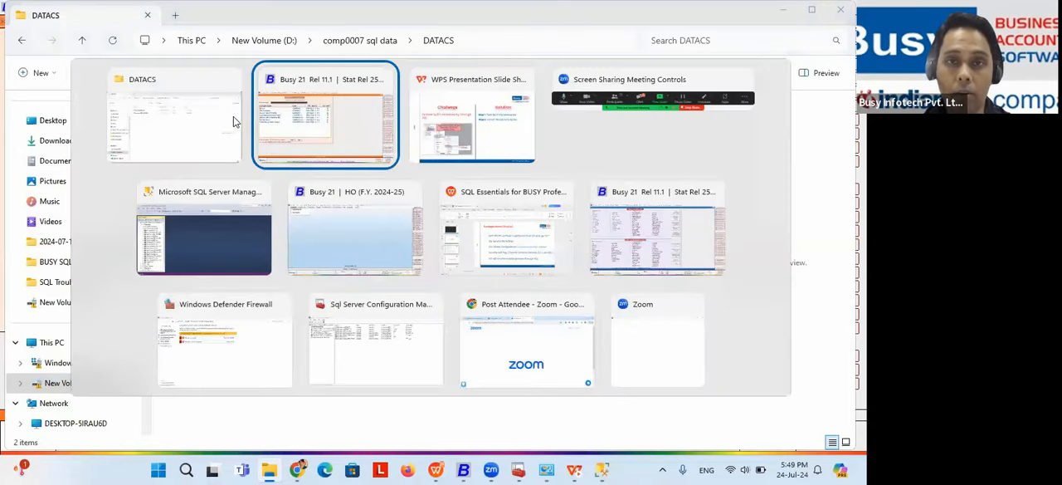
{"action": "key", "text": "alt+Tab"}
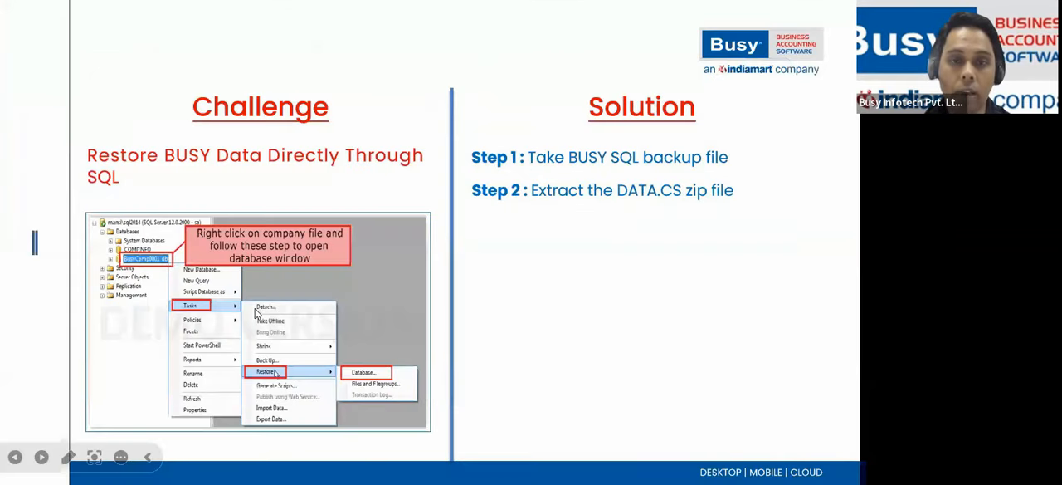
{"action": "key", "text": "alt+Tab"}
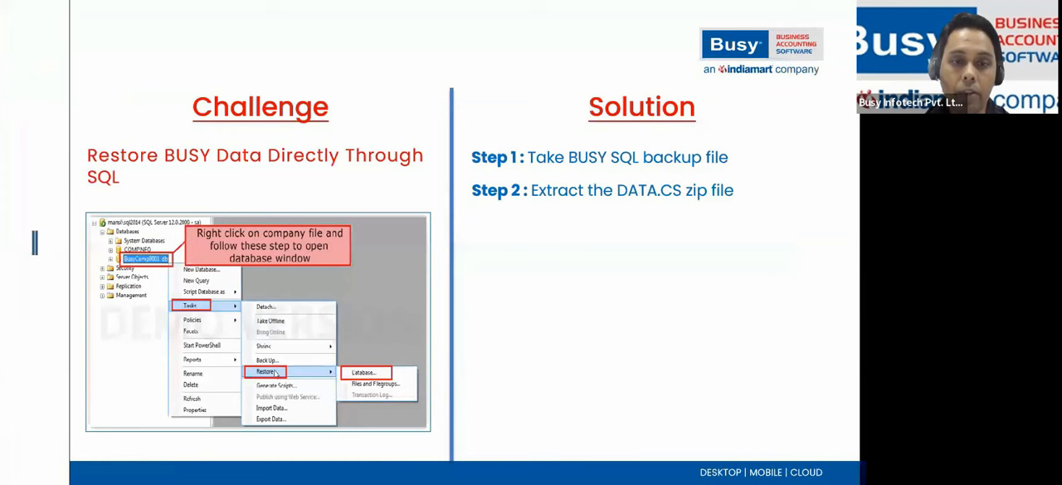
{"action": "key", "text": "alt+Tab"}
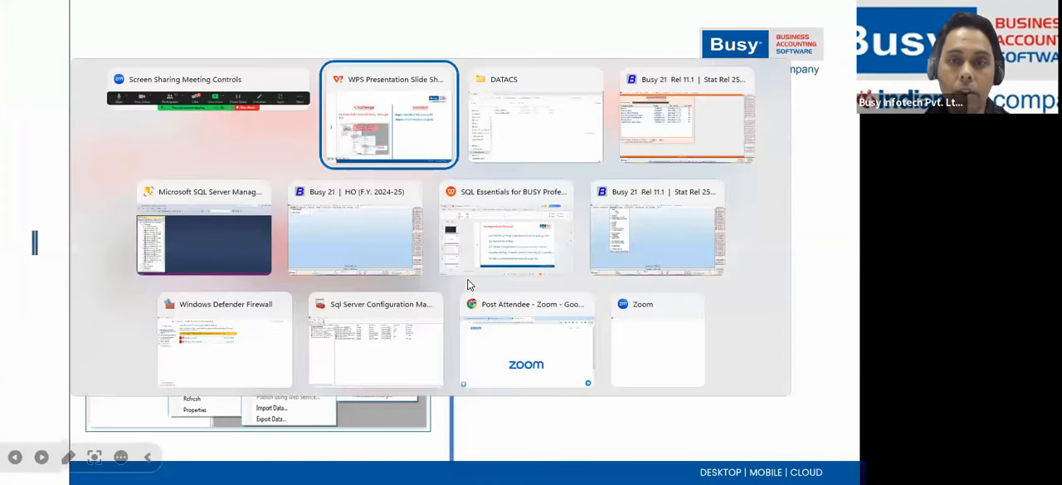
{"action": "key", "text": "alt+Tab"}
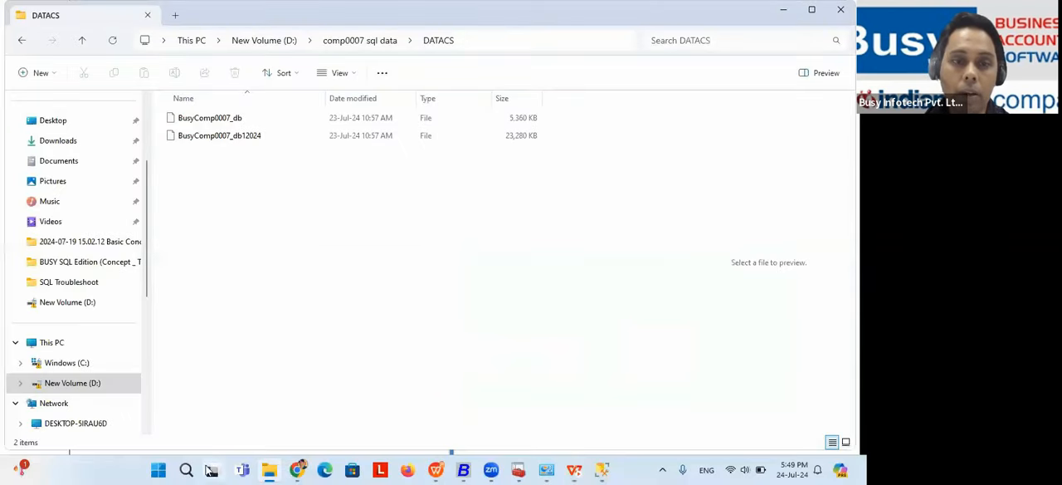
Step: Switch to SQL Server Management Studio and start a new database under the server's Databases folder
{"action": "left_click", "coordinate": [188, 469]}
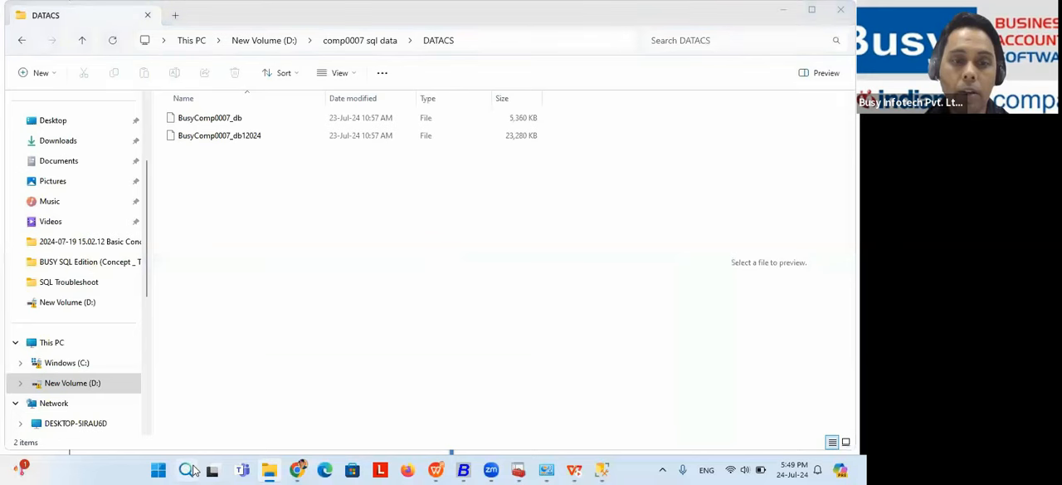
{"action": "type", "text": "sql"}
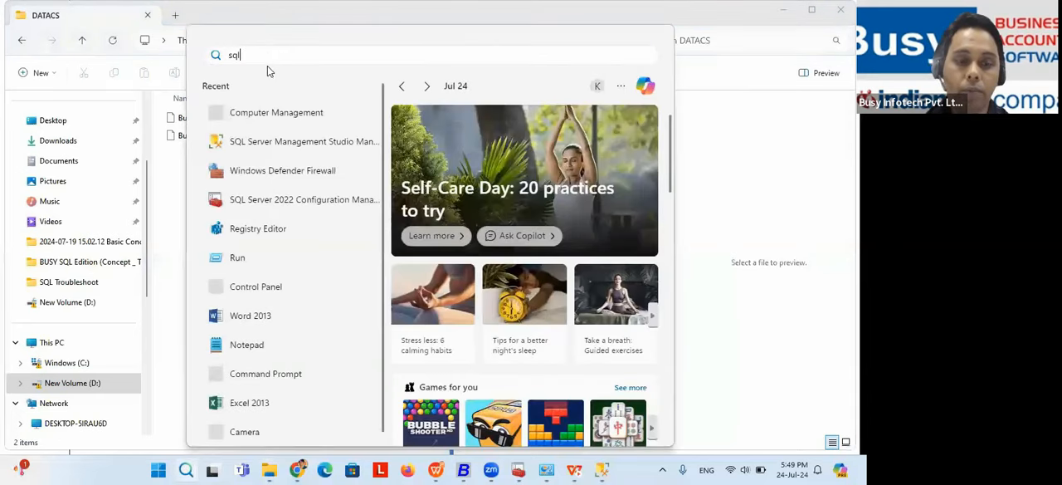
{"action": "left_click", "coordinate": [604, 470]}
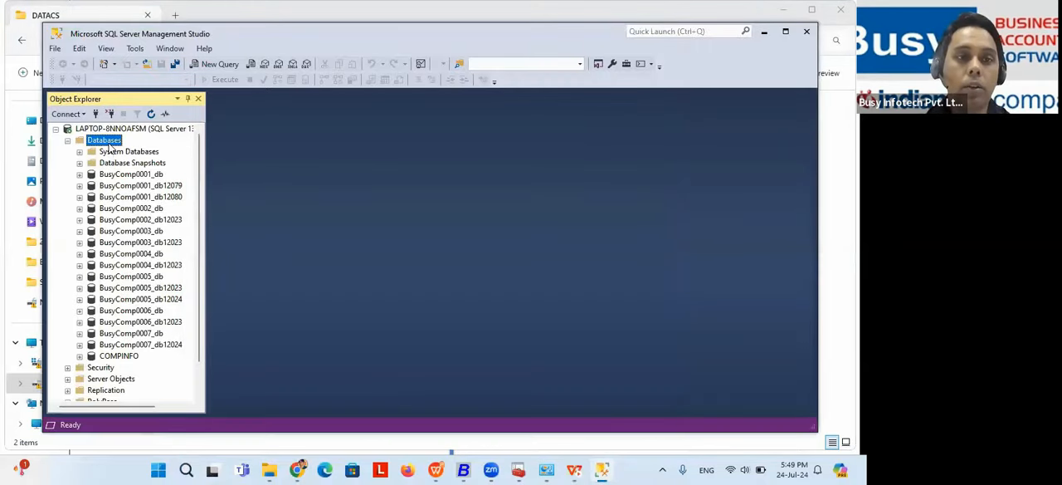
{"action": "right_click", "coordinate": [109, 147]}
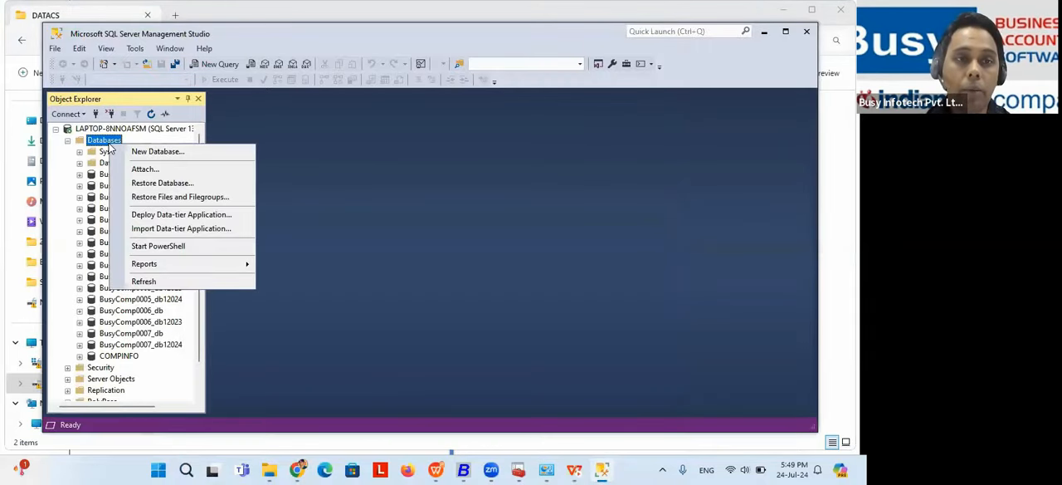
{"action": "left_click", "coordinate": [112, 145]}
{"action": "right_click", "coordinate": [113, 143]}
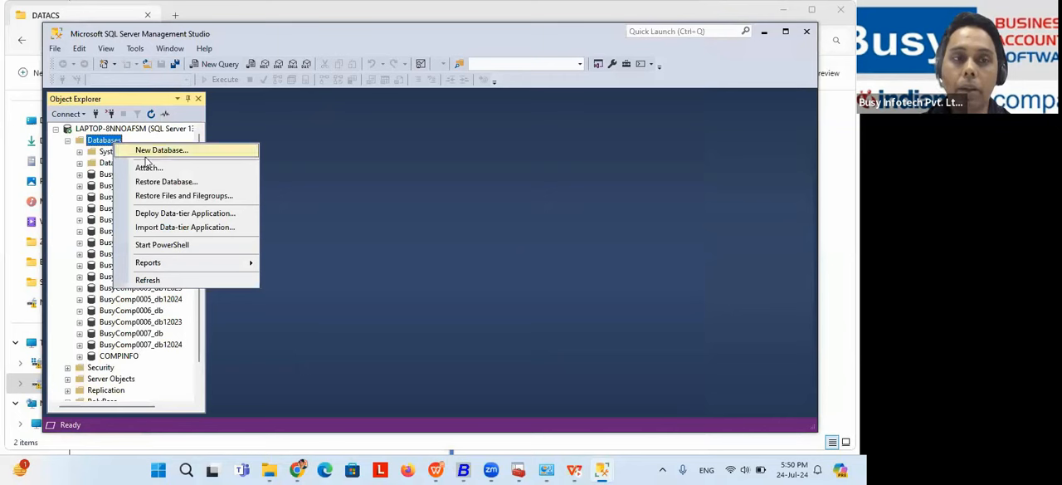
{"action": "left_click", "coordinate": [169, 151]}
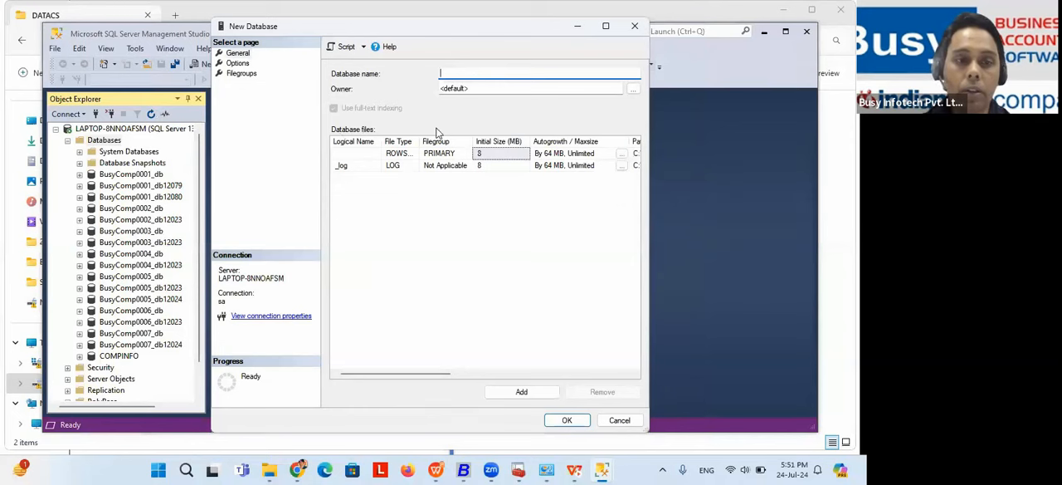
Step: Name the new database BusyComp0008_db and create it with the default owner and file settings
{"action": "type", "text": "Busy"}
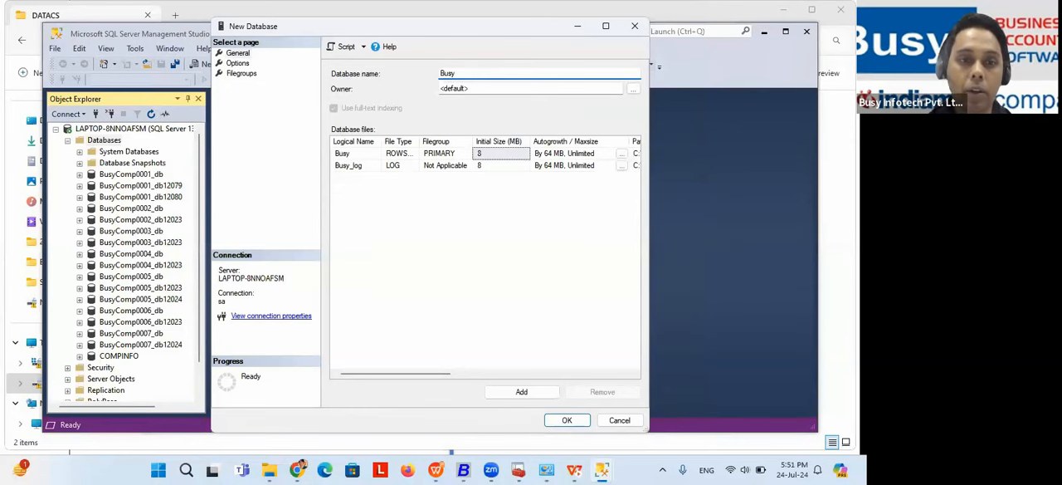
{"action": "type", "text": "Com"}
{"action": "key", "text": "BackSpace"}
{"action": "key", "text": "BackSpace"}
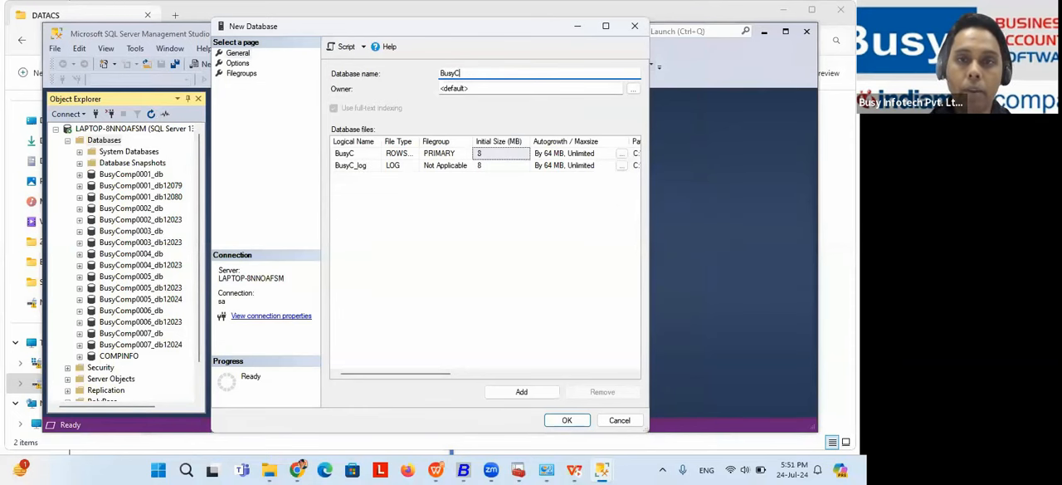
{"action": "type", "text": "omp"}
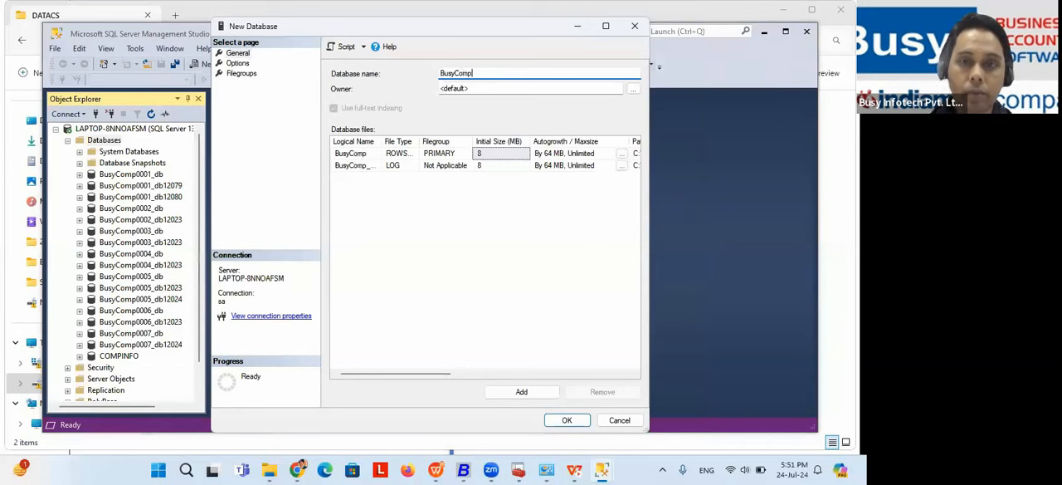
{"action": "type", "text": "000"}
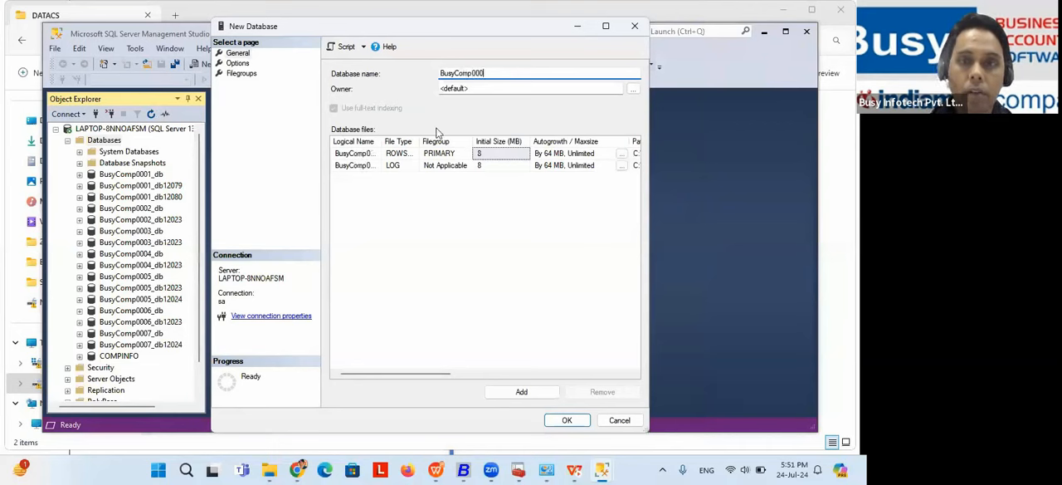
{"action": "type", "text": "8"}
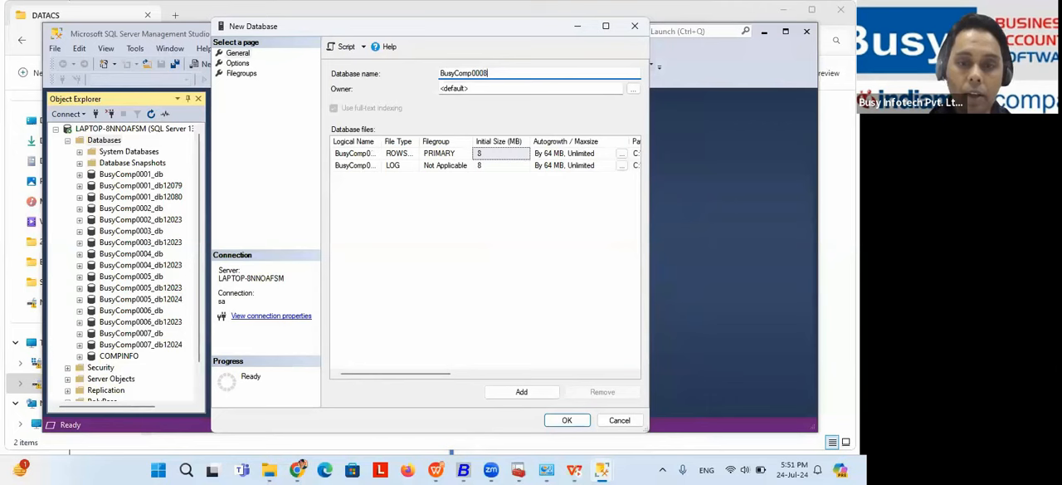
{"action": "type", "text": "_db"}
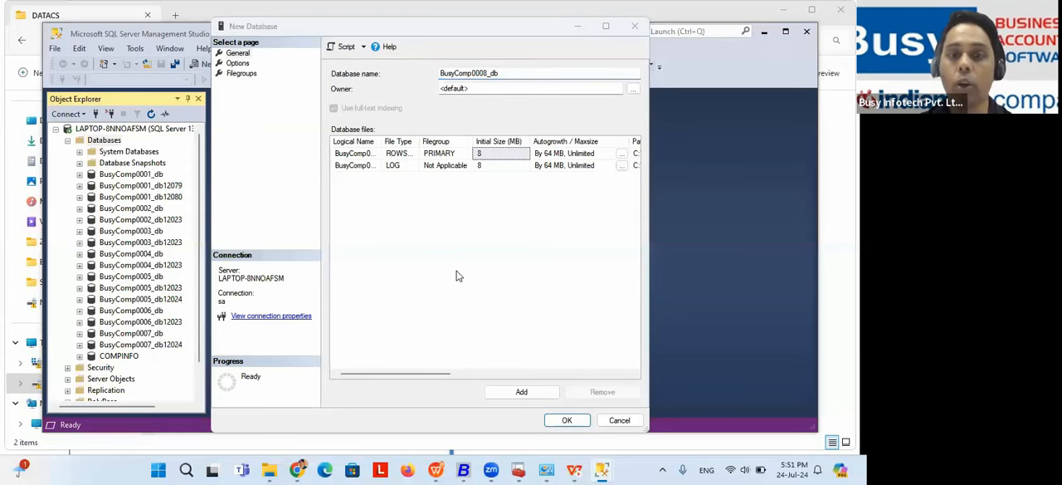
{"action": "left_click", "coordinate": [512, 73]}
{"action": "left_click_drag", "start_coordinate": [504, 74], "coordinate": [435, 76]}
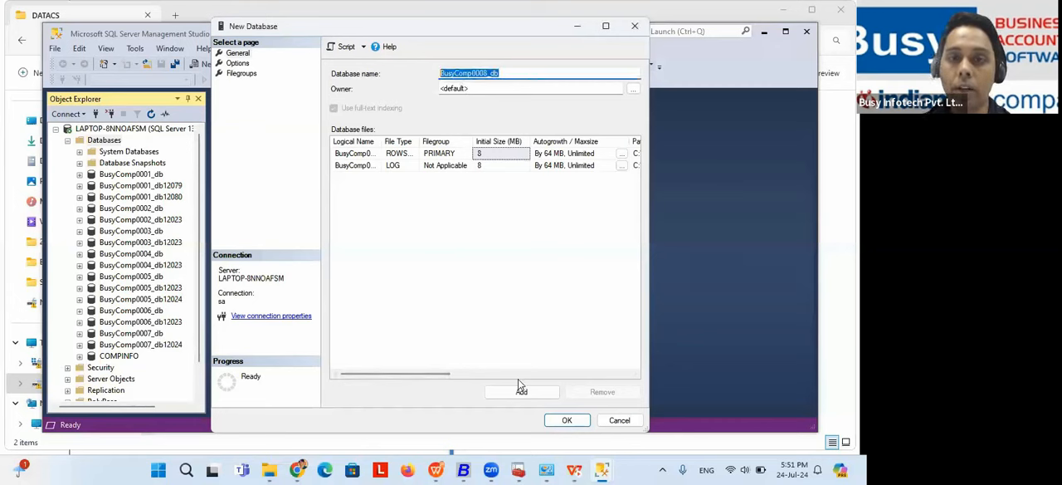
{"action": "left_click_drag", "start_coordinate": [538, 33], "coordinate": [534, 14]}
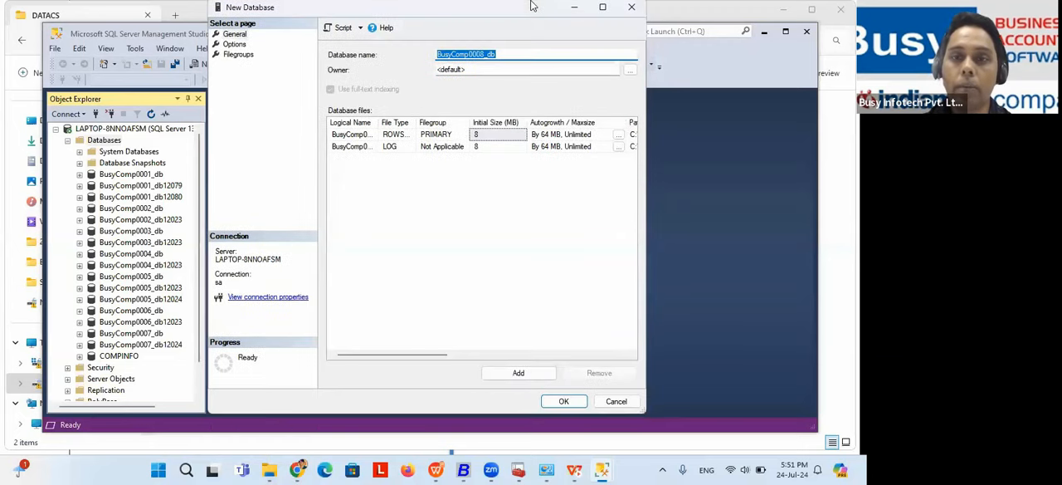
{"action": "key", "text": "super+Up"}
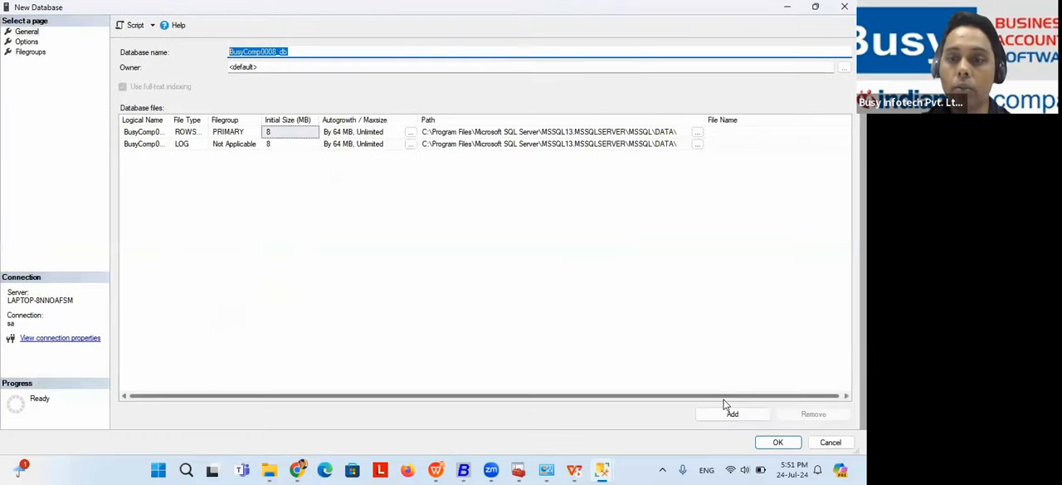
{"action": "left_click", "coordinate": [767, 443]}
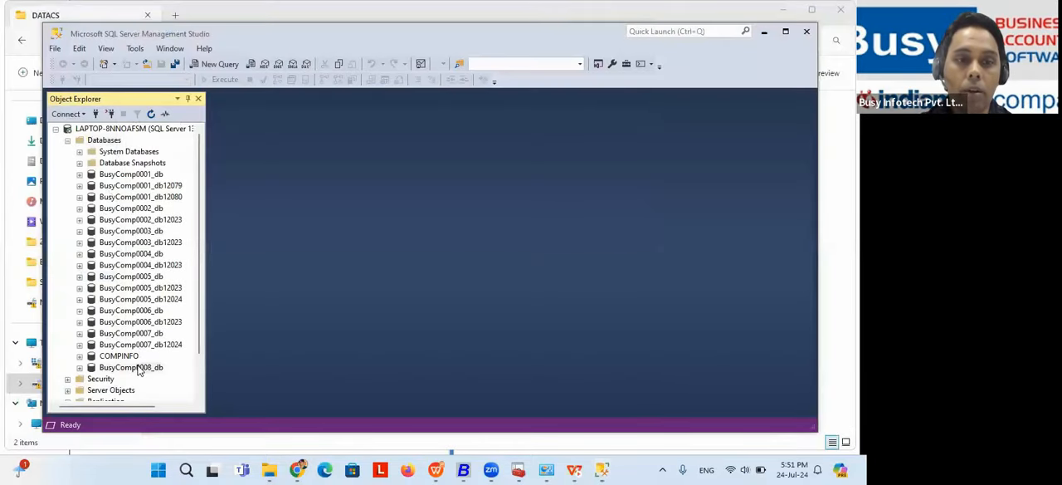
Step: Open the Restore Database task for the BusyComp0008_db database
{"action": "left_click", "coordinate": [137, 368]}
{"action": "left_click", "coordinate": [137, 367]}
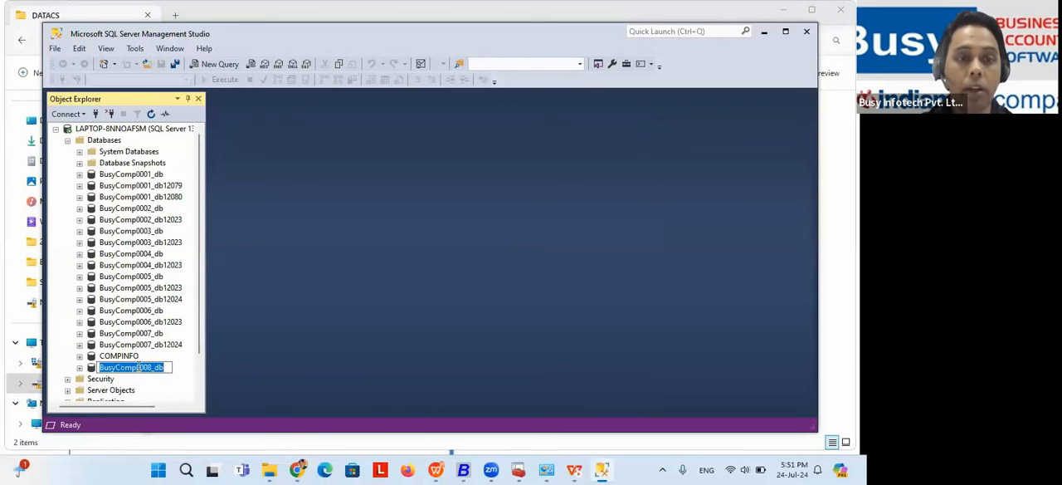
{"action": "left_click", "coordinate": [190, 365]}
{"action": "right_click", "coordinate": [148, 373]}
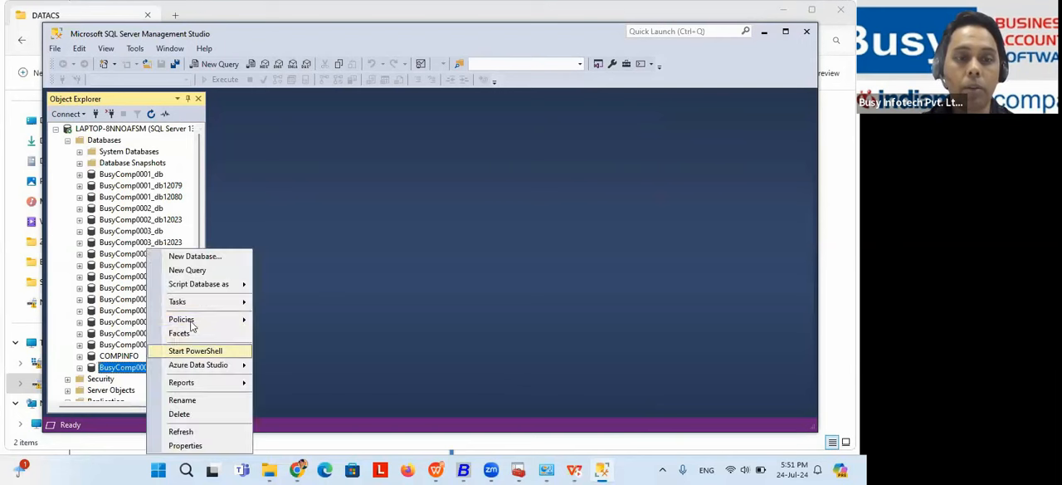
{"action": "mouse_move", "coordinate": [214, 302]}
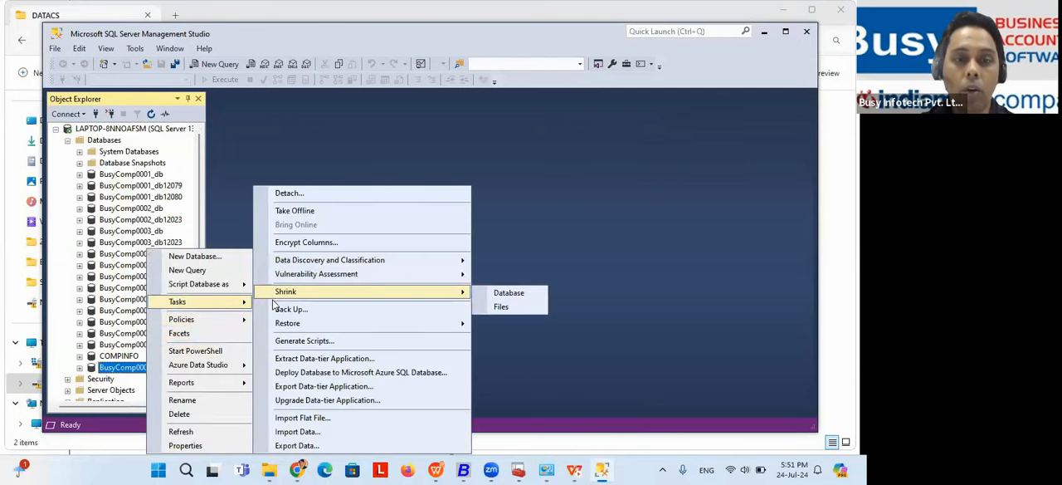
{"action": "mouse_move", "coordinate": [449, 323]}
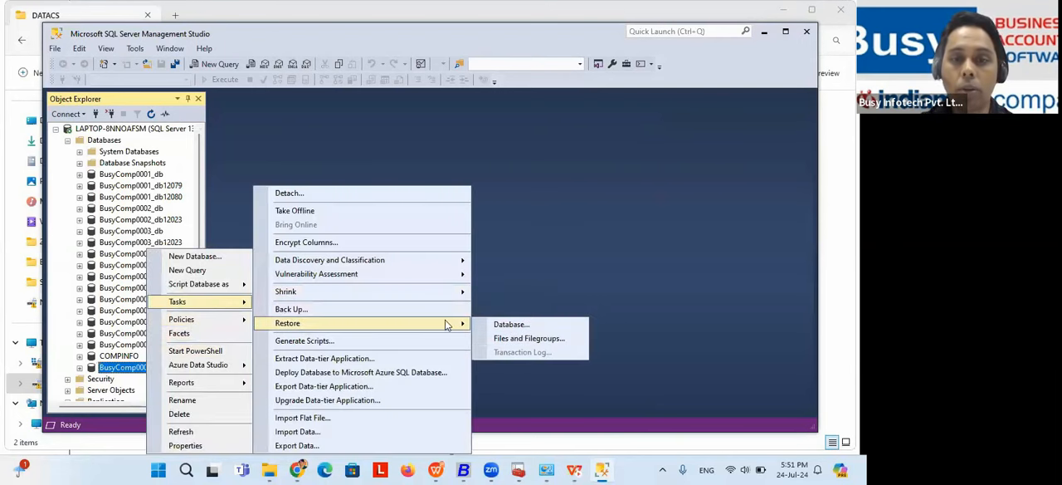
{"action": "left_click", "coordinate": [510, 325]}
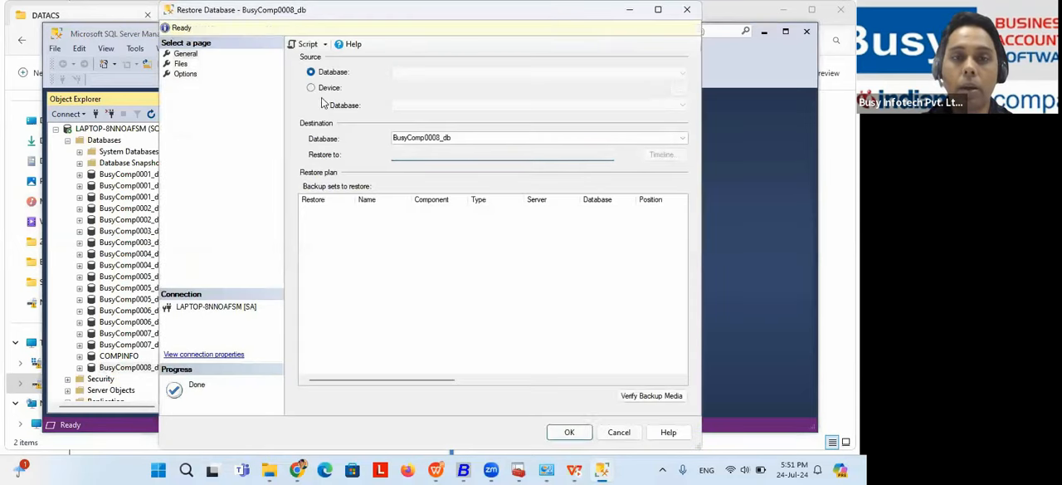
Step: Set the restore source to a device and browse for a backup file in D:\comp0007 sql data\DATACS
{"action": "left_click", "coordinate": [311, 87]}
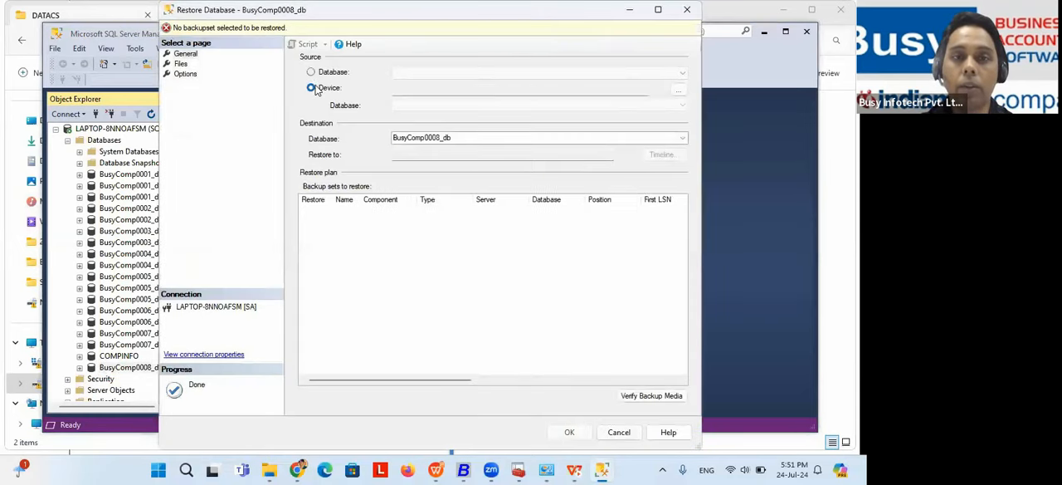
{"action": "left_click", "coordinate": [679, 90]}
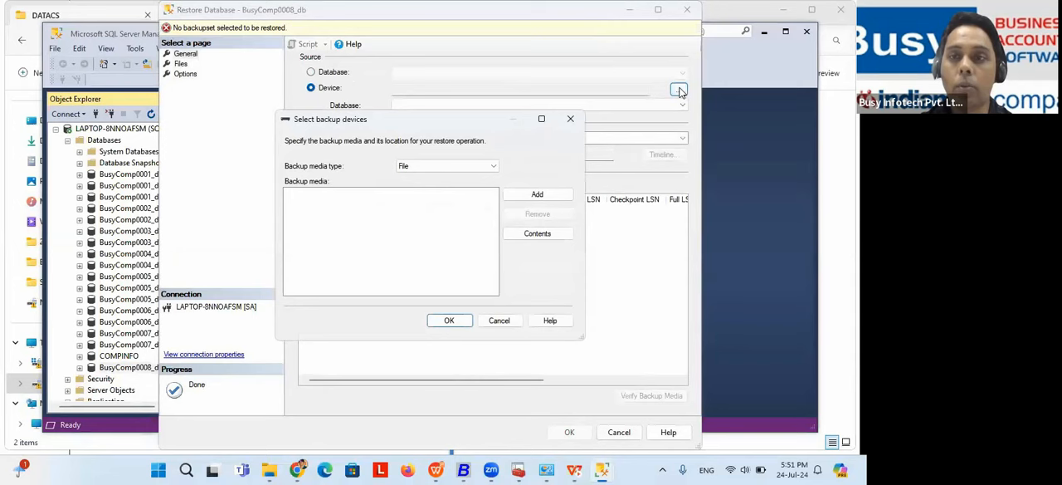
{"action": "left_click", "coordinate": [533, 195]}
{"action": "left_click_drag", "start_coordinate": [384, 217], "coordinate": [386, 309]}
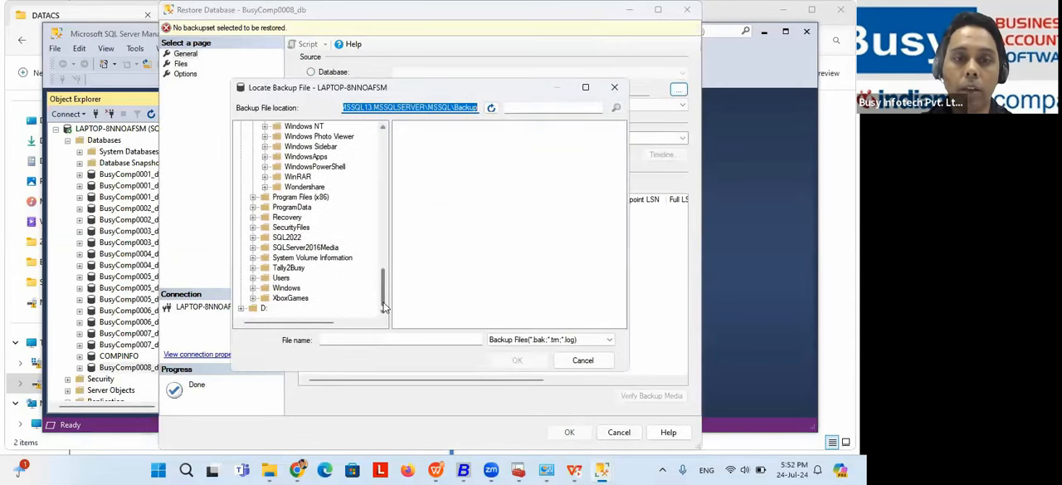
{"action": "left_click", "coordinate": [241, 308]}
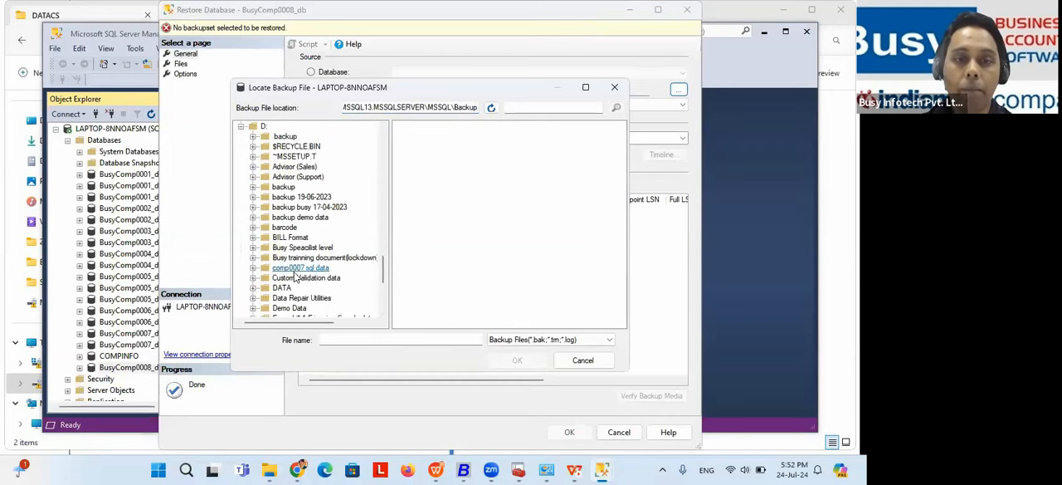
{"action": "left_click", "coordinate": [253, 268]}
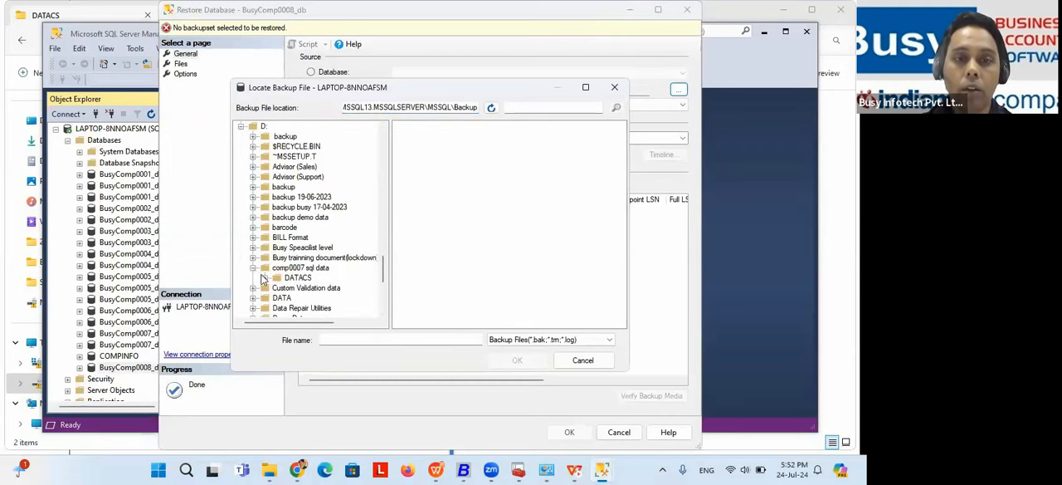
{"action": "left_click", "coordinate": [292, 278]}
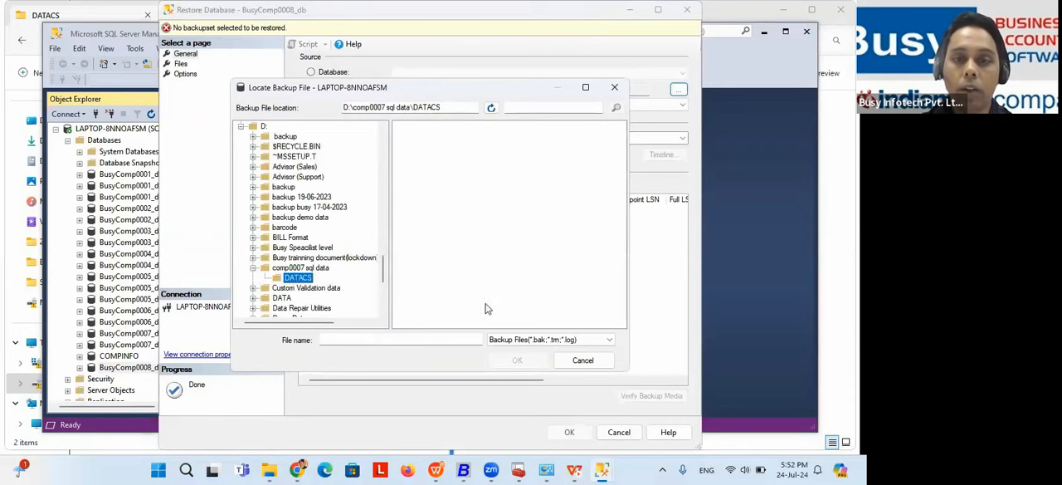
Step: List all file types in the DATACS folder and use BusyComp0007_db as the backup to restore
{"action": "left_click", "coordinate": [536, 340]}
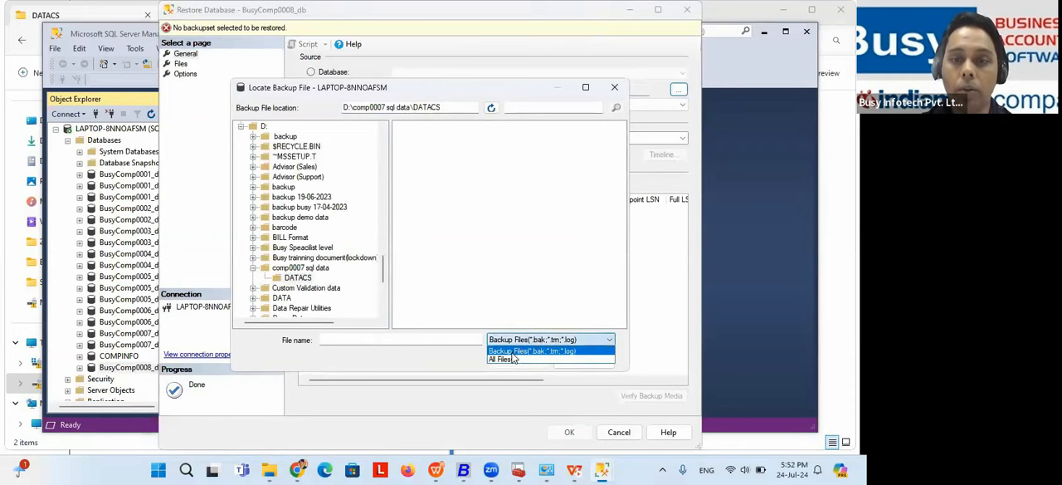
{"action": "left_click", "coordinate": [514, 359]}
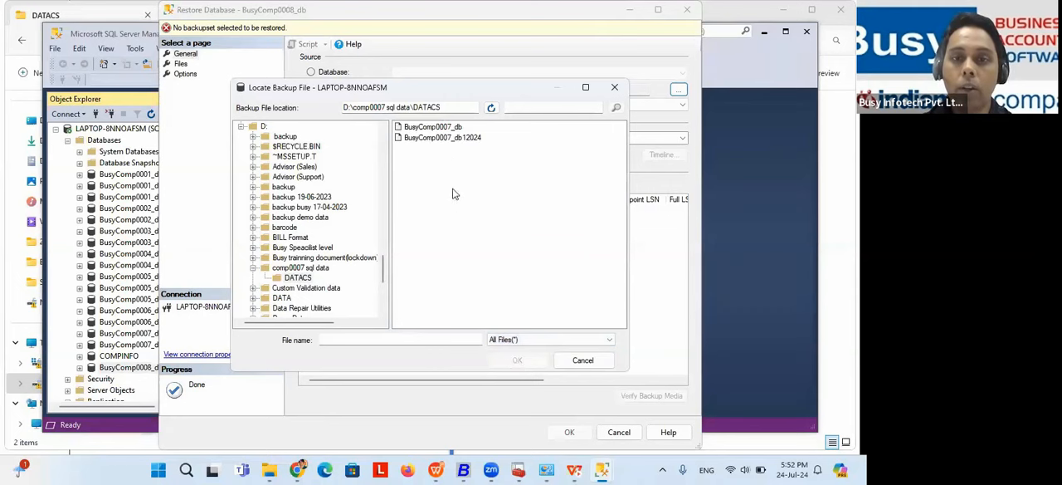
{"action": "left_click", "coordinate": [440, 128]}
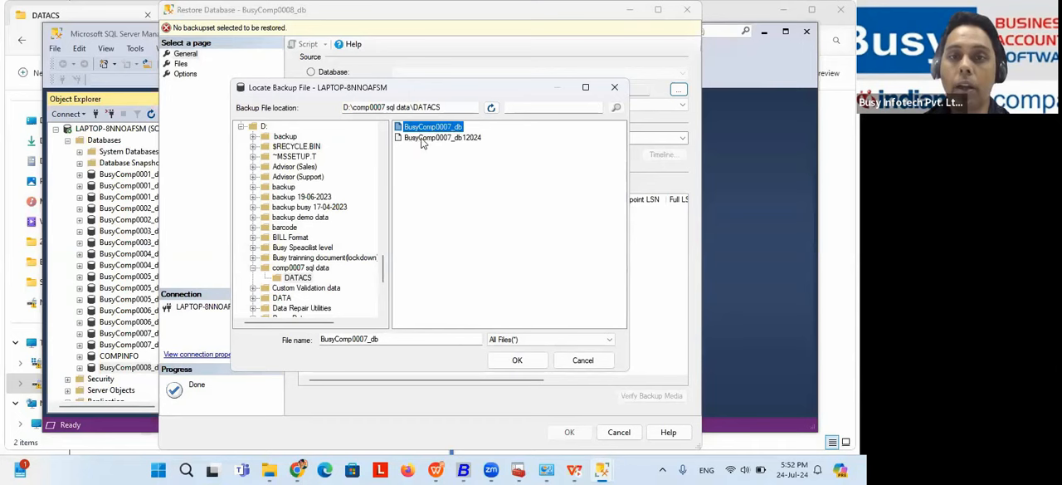
{"action": "left_click", "coordinate": [425, 139]}
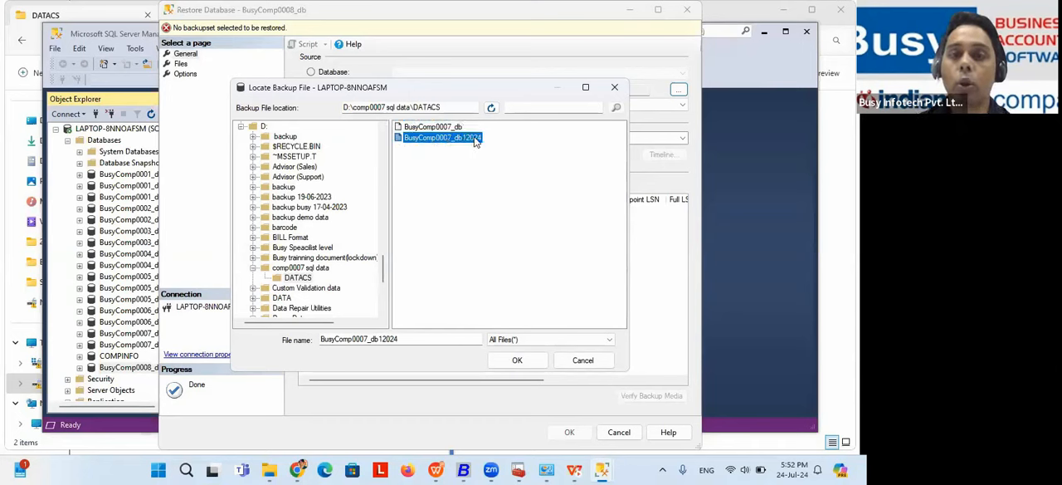
{"action": "left_click", "coordinate": [431, 129]}
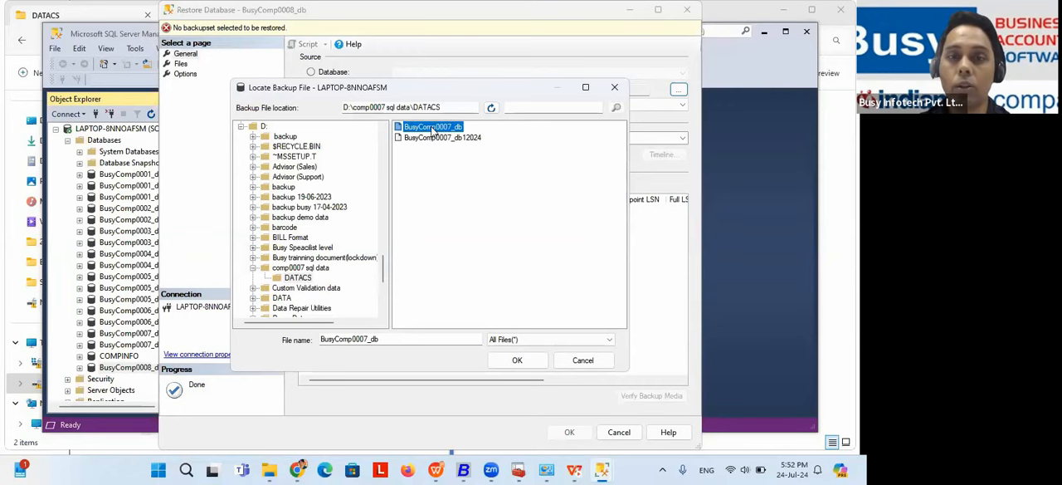
{"action": "left_click", "coordinate": [516, 362]}
{"action": "left_click", "coordinate": [449, 320]}
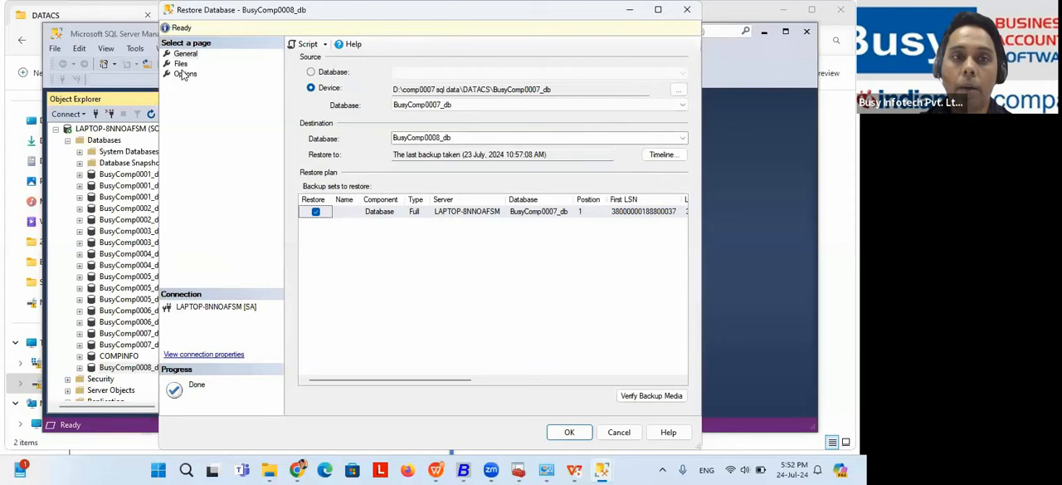
Step: Set the restore to overwrite the existing database (WITH REPLACE) and restore the backup into BusyComp0008_db
{"action": "left_click", "coordinate": [185, 74]}
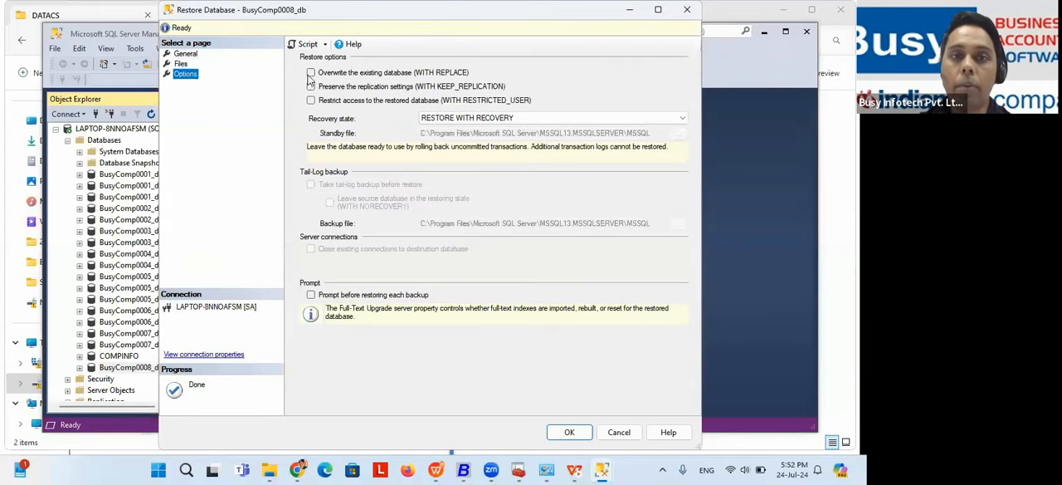
{"action": "left_click", "coordinate": [311, 73]}
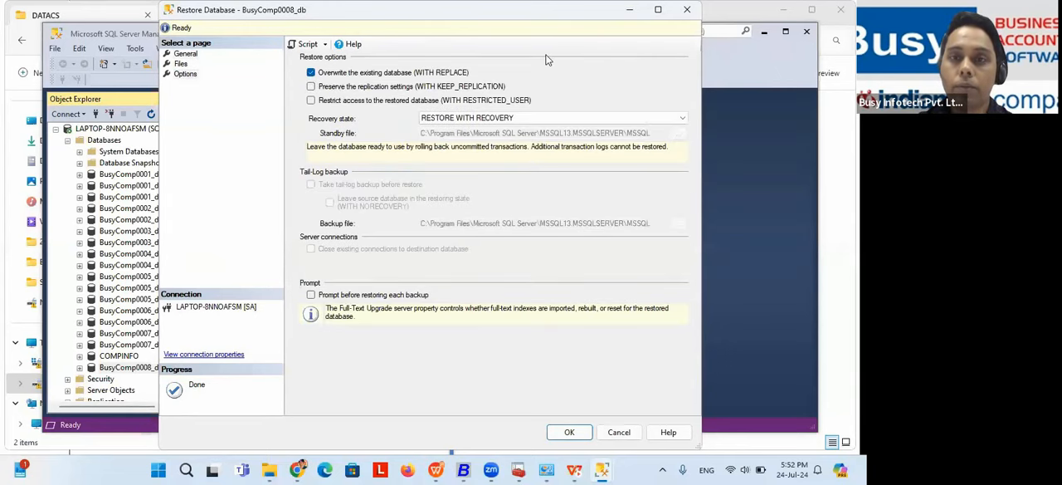
{"action": "double_click", "coordinate": [536, 11]}
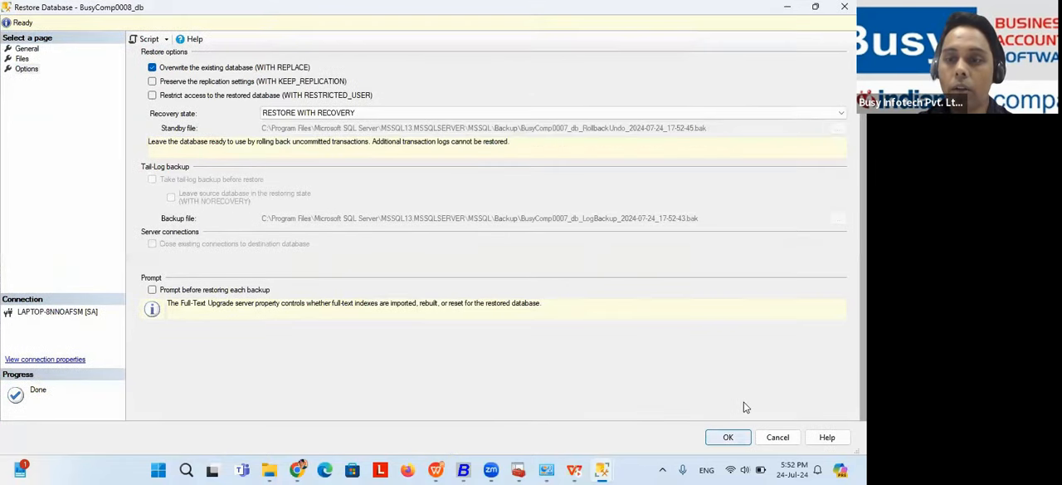
{"action": "key", "text": "Return"}
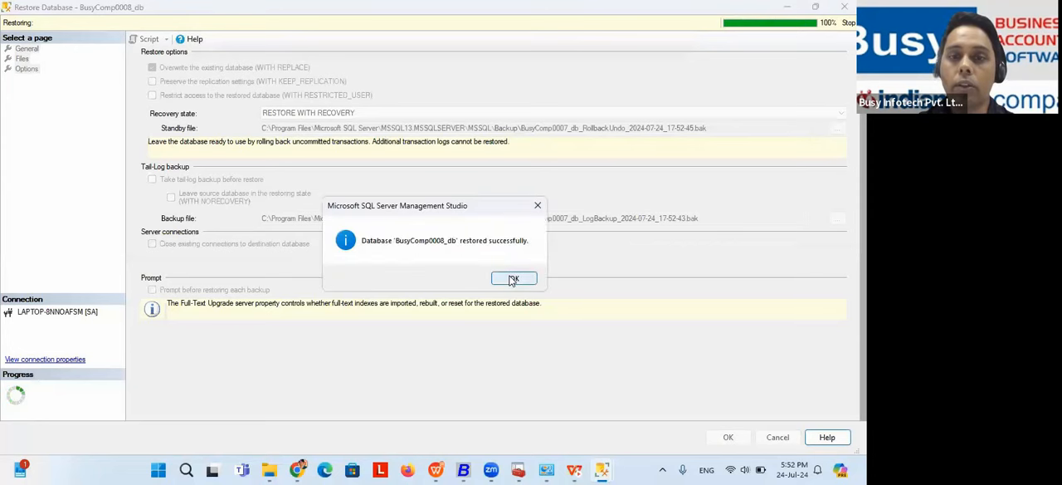
{"action": "left_click", "coordinate": [512, 280]}
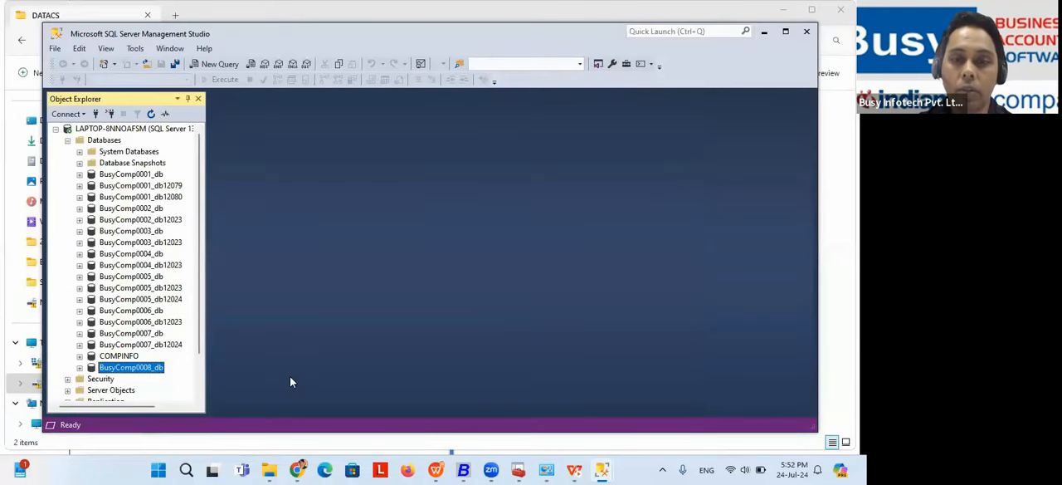
Step: Switch to Busy and check the list of companies in the C:\BusyWinBeta\DATA directory for the restored company
{"action": "mouse_move", "coordinate": [467, 470]}
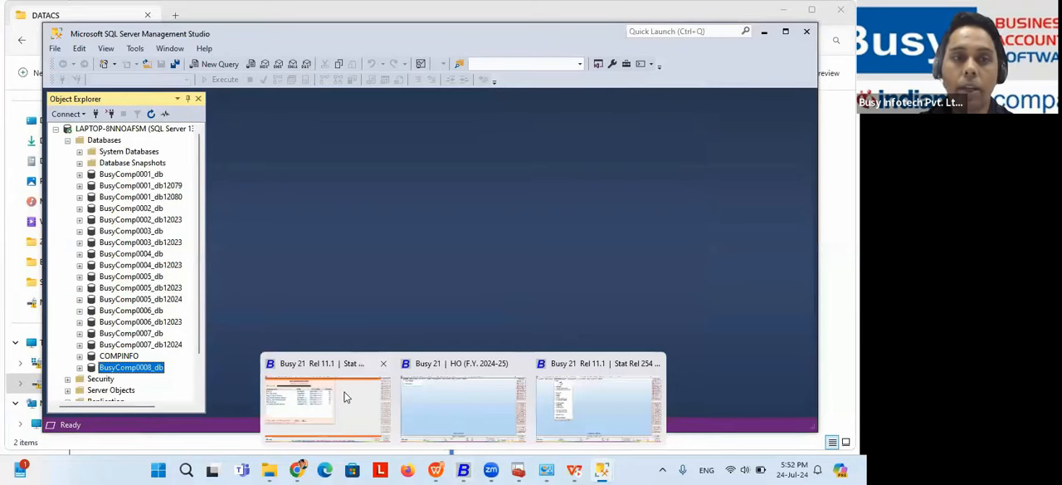
{"action": "left_click", "coordinate": [346, 396]}
{"action": "left_click", "coordinate": [266, 307]}
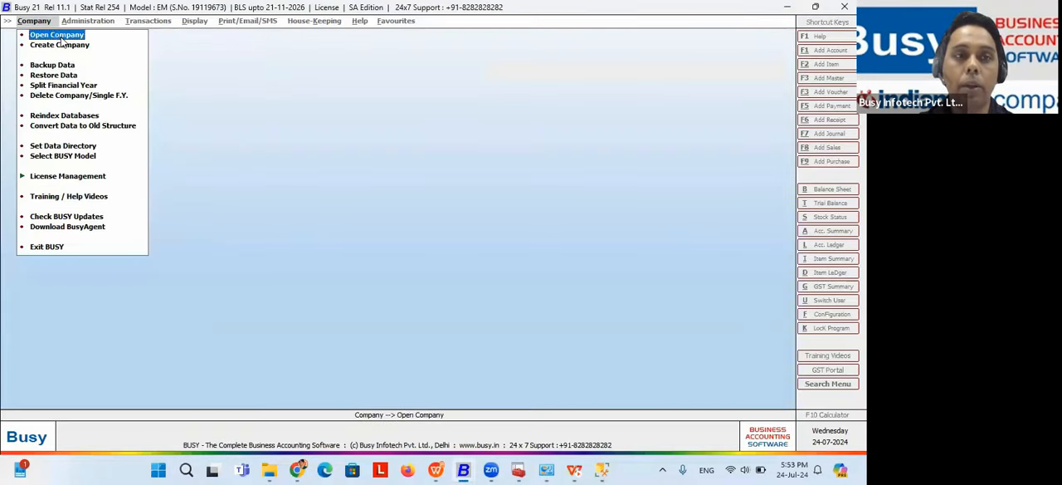
{"action": "left_click", "coordinate": [60, 36]}
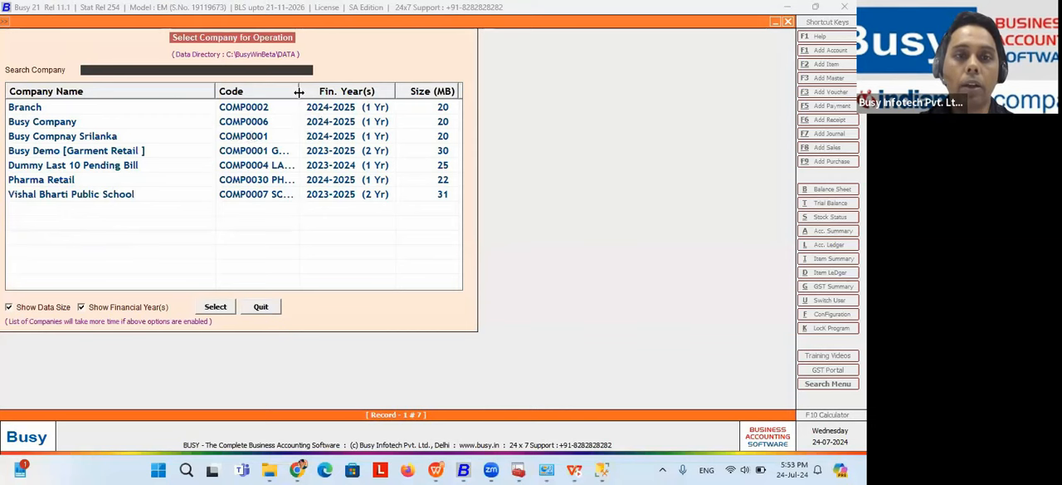
{"action": "left_click_drag", "start_coordinate": [299, 93], "coordinate": [318, 93]}
{"action": "key", "text": "Escape"}
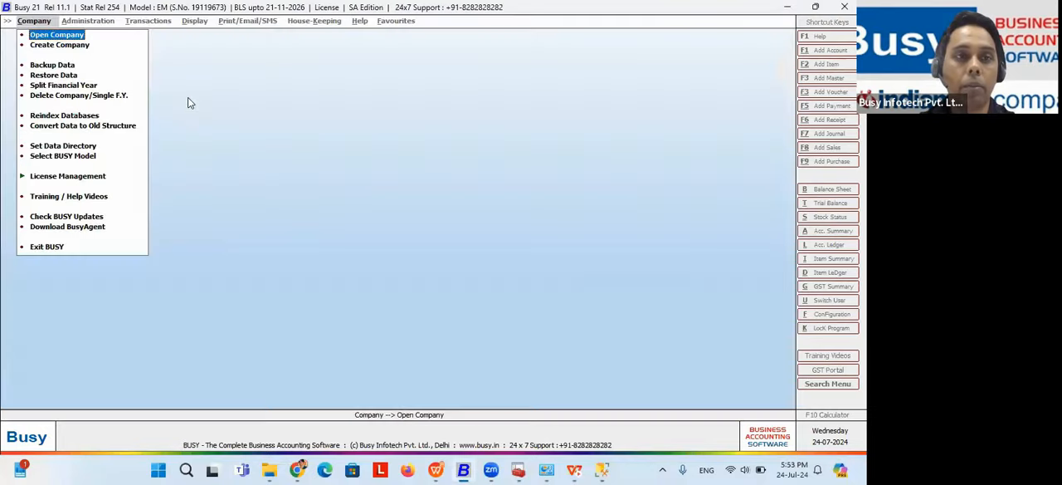
Step: Switch to the Busy window with the HO company, close that company and list the companies on the SQL server
{"action": "left_click", "coordinate": [478, 470]}
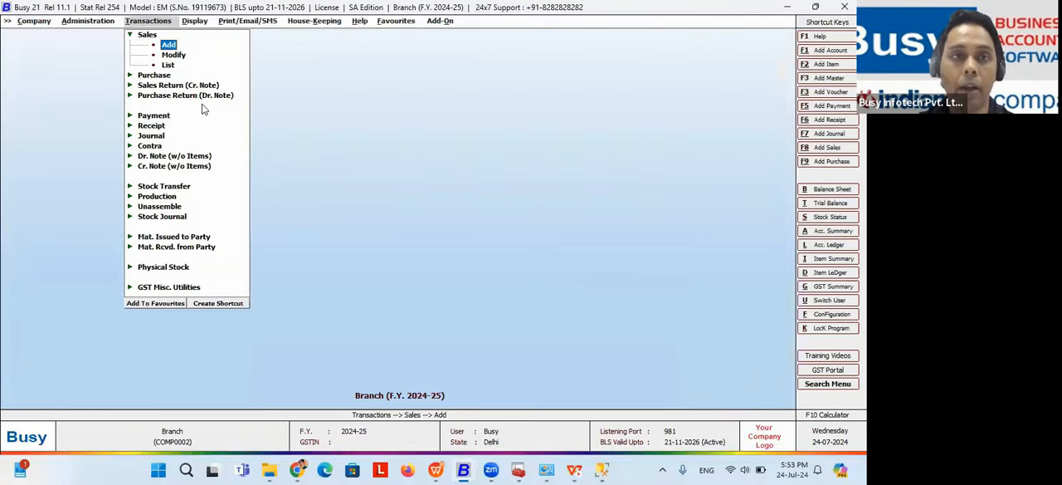
{"action": "mouse_move", "coordinate": [466, 470]}
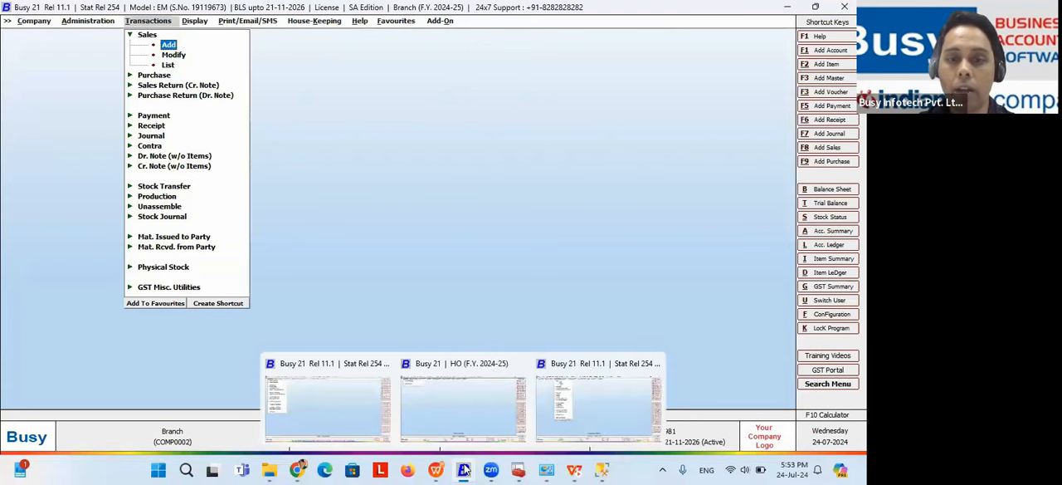
{"action": "left_click", "coordinate": [462, 407]}
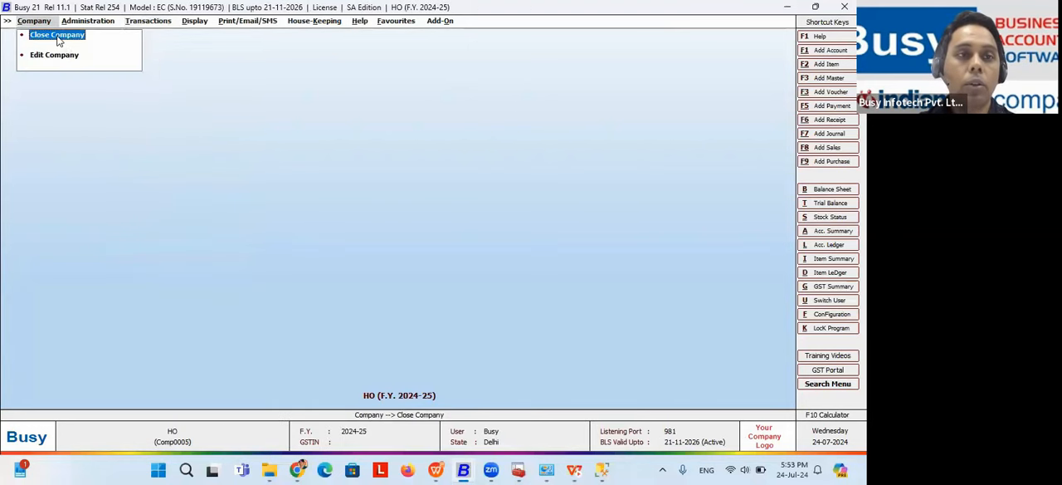
{"action": "left_click", "coordinate": [56, 35]}
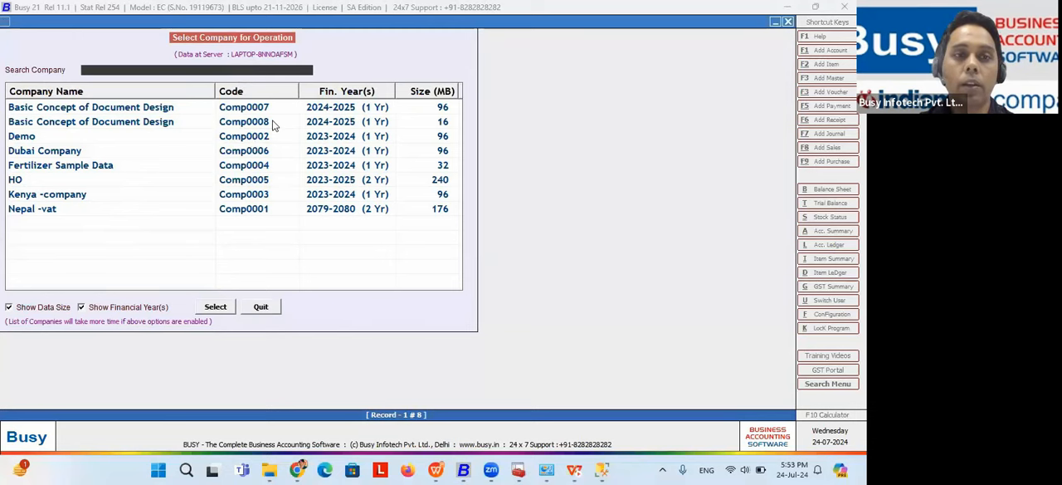
Step: Try to open company Comp0008, Basic Concept of Document Design, and return to the SQL Essentials presentation
{"action": "left_click", "coordinate": [274, 124]}
{"action": "left_click", "coordinate": [218, 306]}
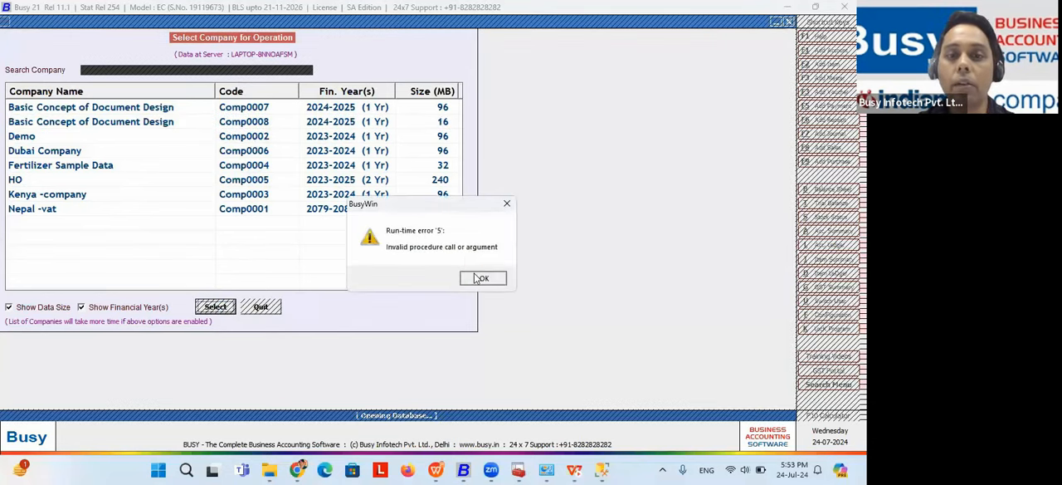
{"action": "left_click", "coordinate": [480, 278]}
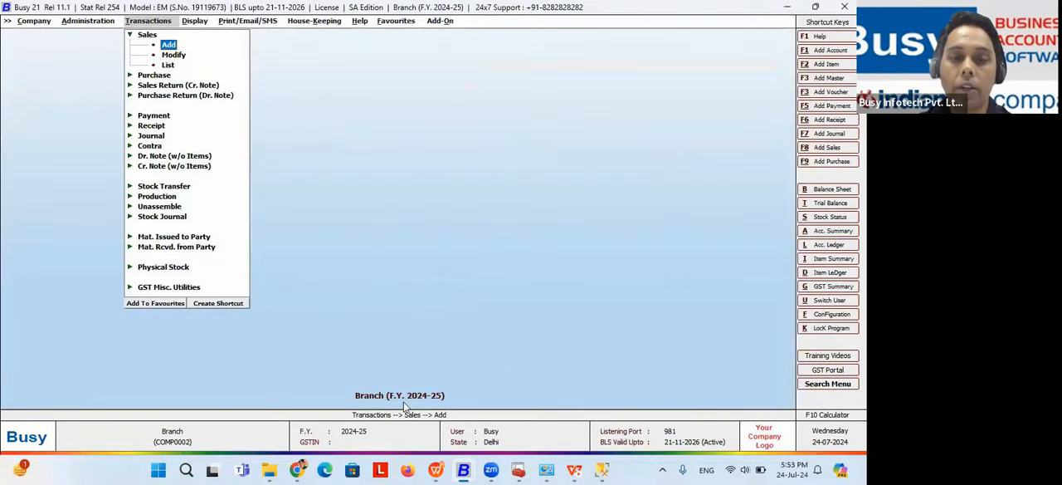
{"action": "mouse_move", "coordinate": [436, 470]}
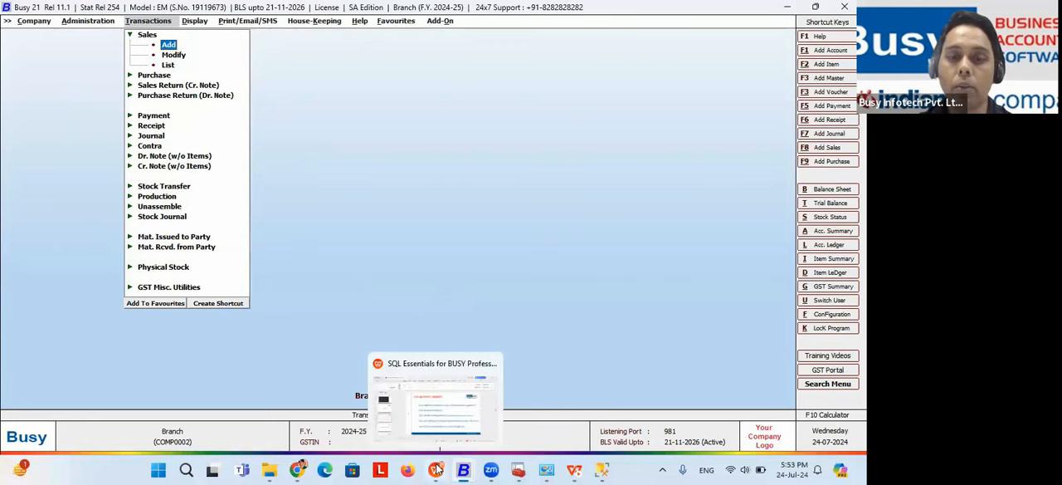
{"action": "key", "text": "alt+Tab"}
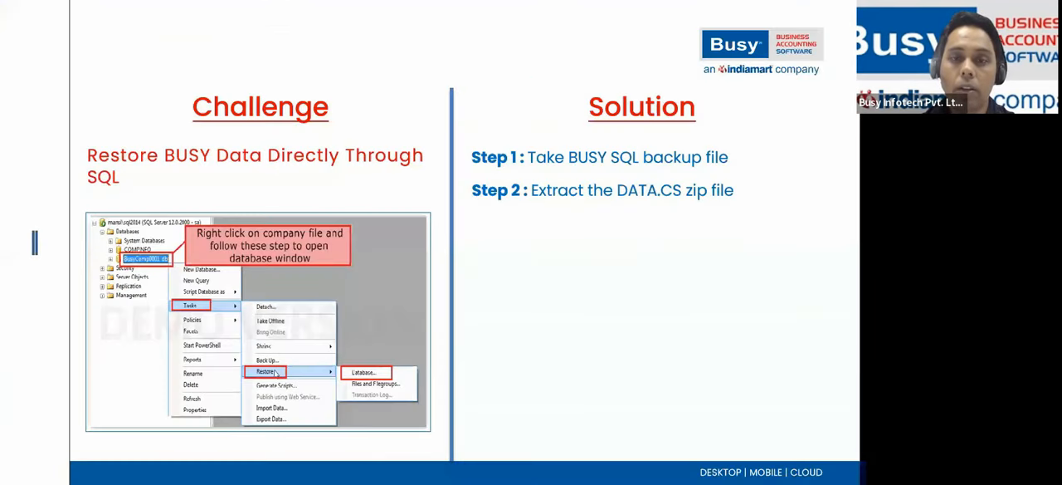
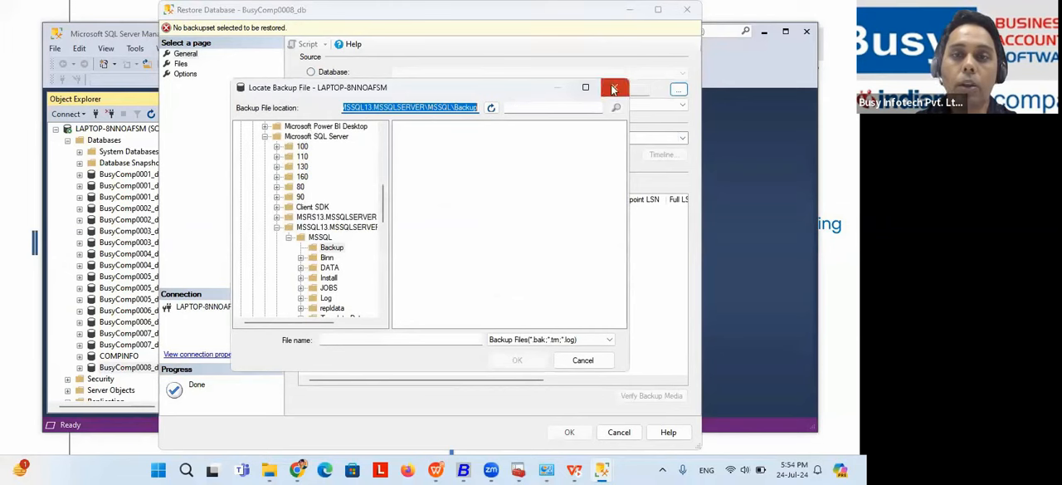
Step: Choose BusyComp0007_db12024 from D:\comp0007 sql data\DATACS, with all file types listed, as the backup device for the restore
{"action": "left_click_drag", "start_coordinate": [384, 205], "coordinate": [386, 302]}
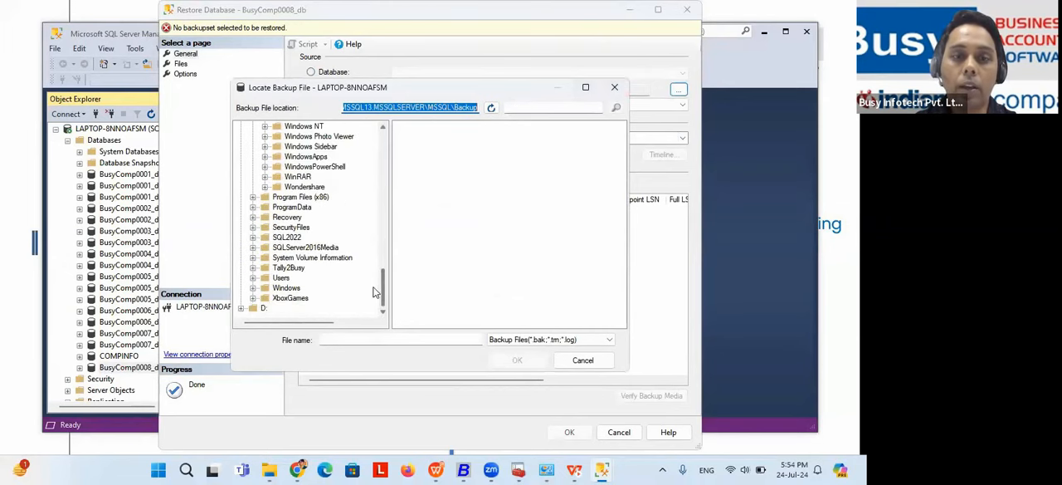
{"action": "left_click", "coordinate": [241, 308]}
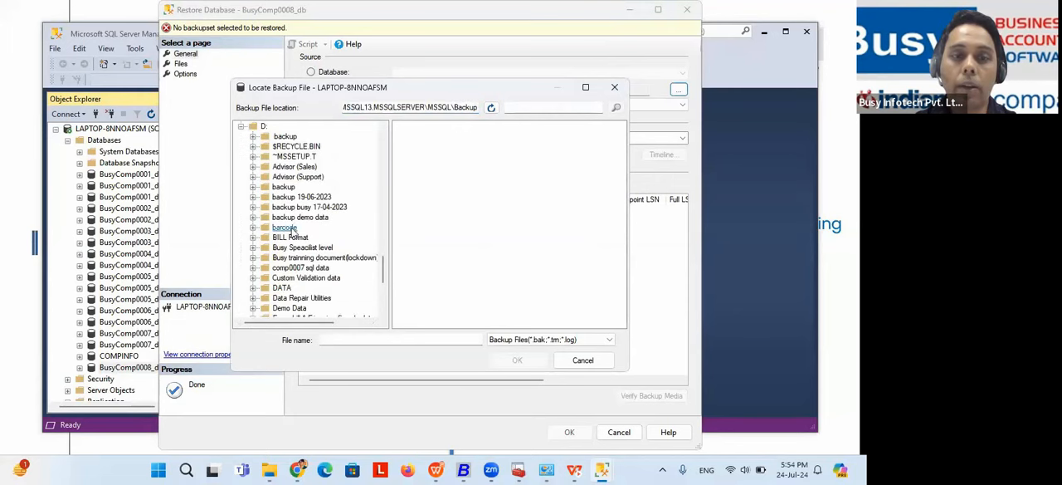
{"action": "double_click", "coordinate": [294, 268]}
{"action": "left_click", "coordinate": [292, 278]}
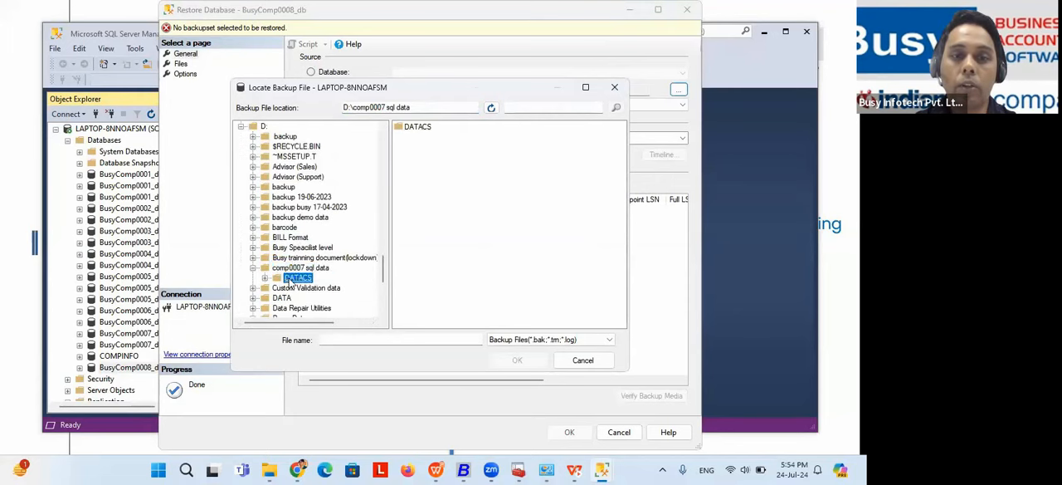
{"action": "left_click", "coordinate": [547, 339]}
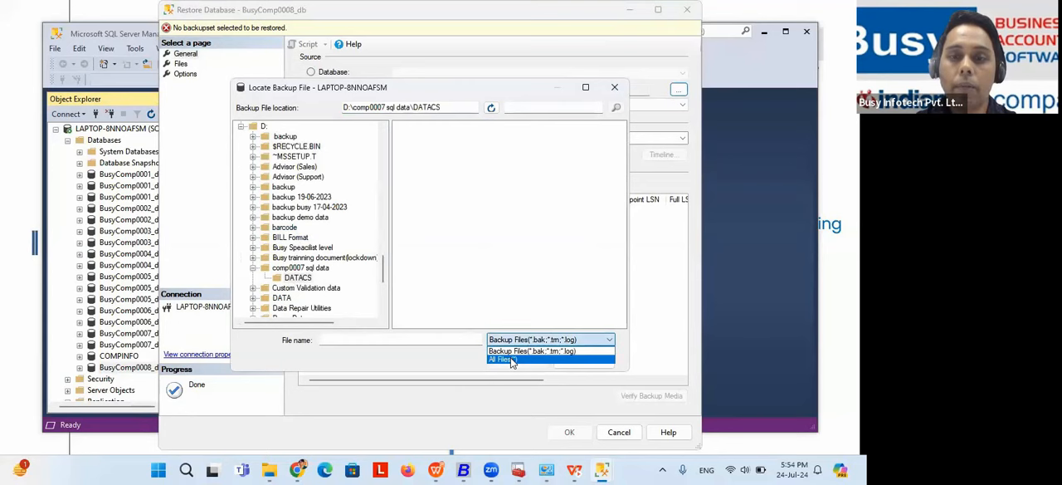
{"action": "left_click", "coordinate": [512, 360]}
{"action": "left_click", "coordinate": [458, 137]}
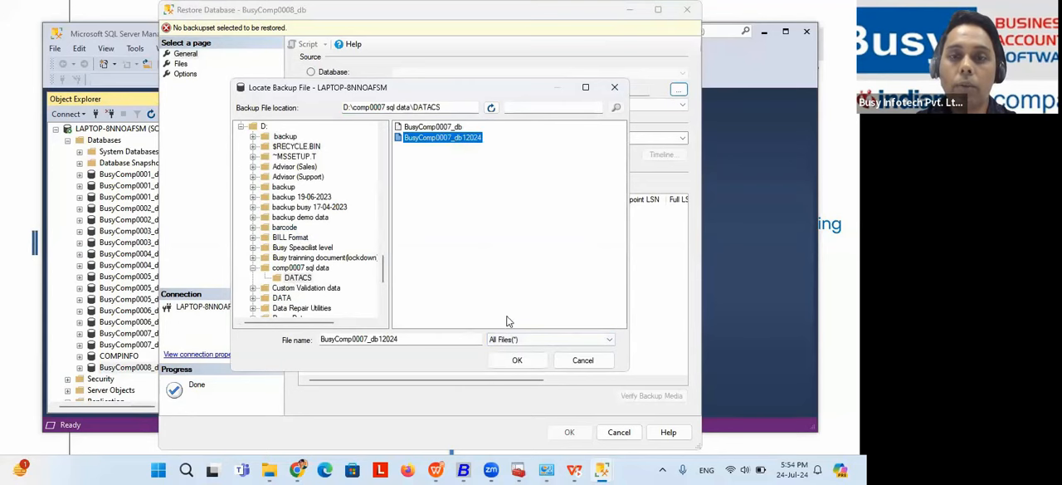
{"action": "left_click", "coordinate": [519, 360]}
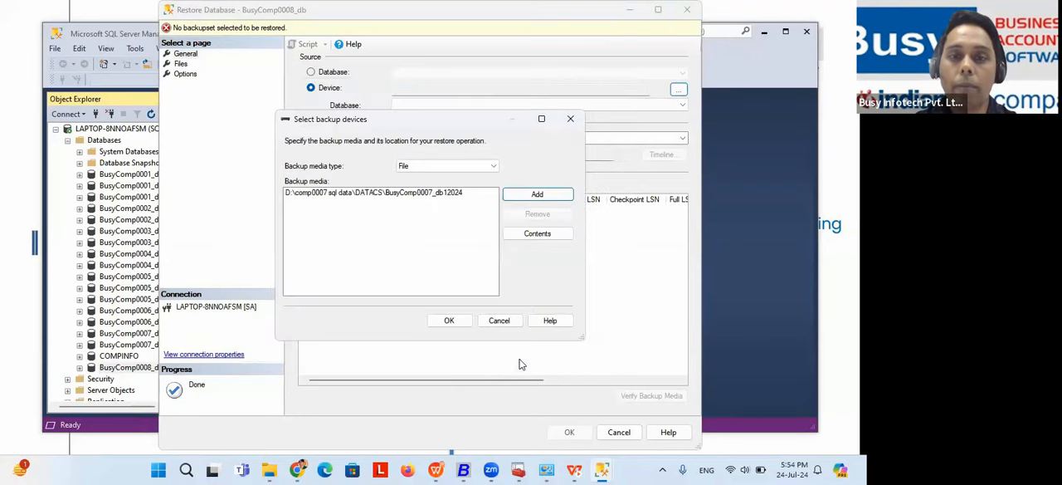
{"action": "left_click", "coordinate": [449, 320]}
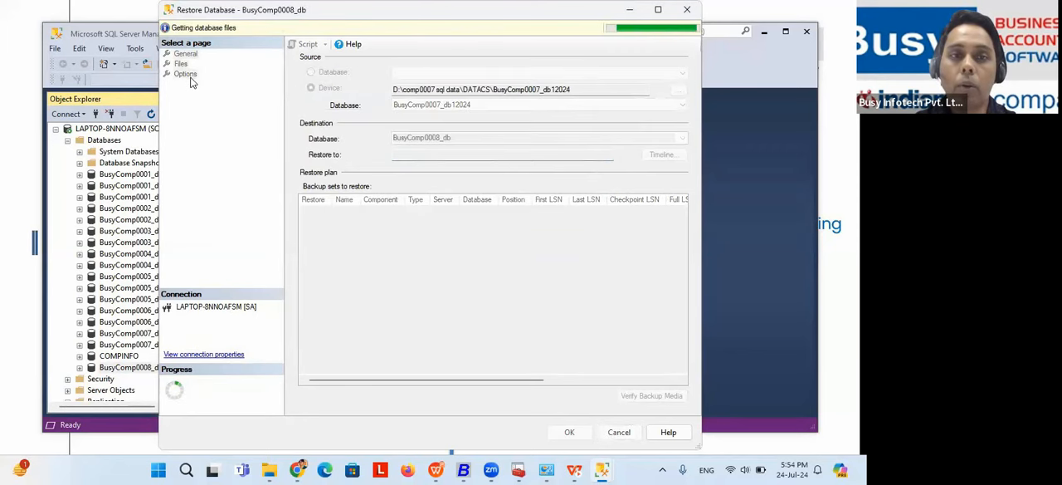
Step: Set the restore to overwrite the existing database (WITH REPLACE) and close the restore dialog without running it
{"action": "left_click", "coordinate": [181, 74]}
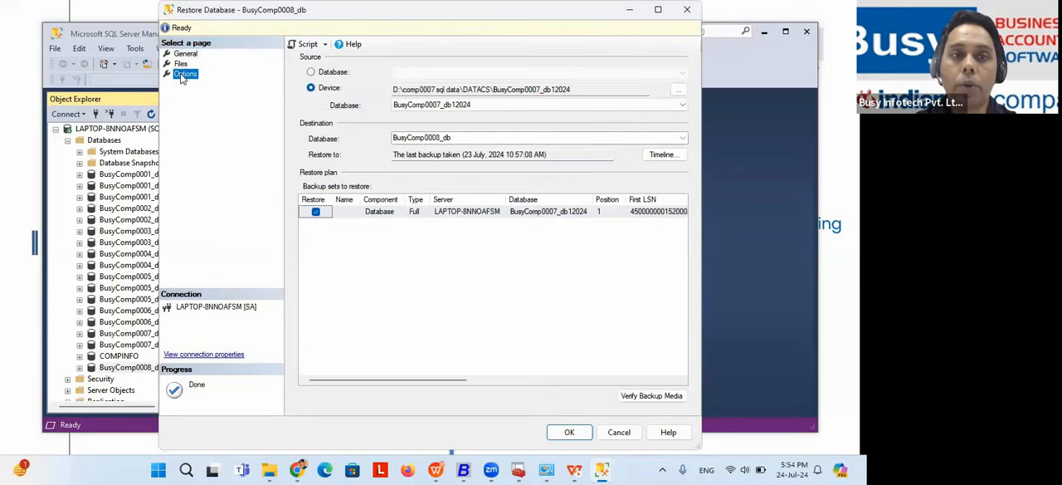
{"action": "left_click", "coordinate": [311, 72]}
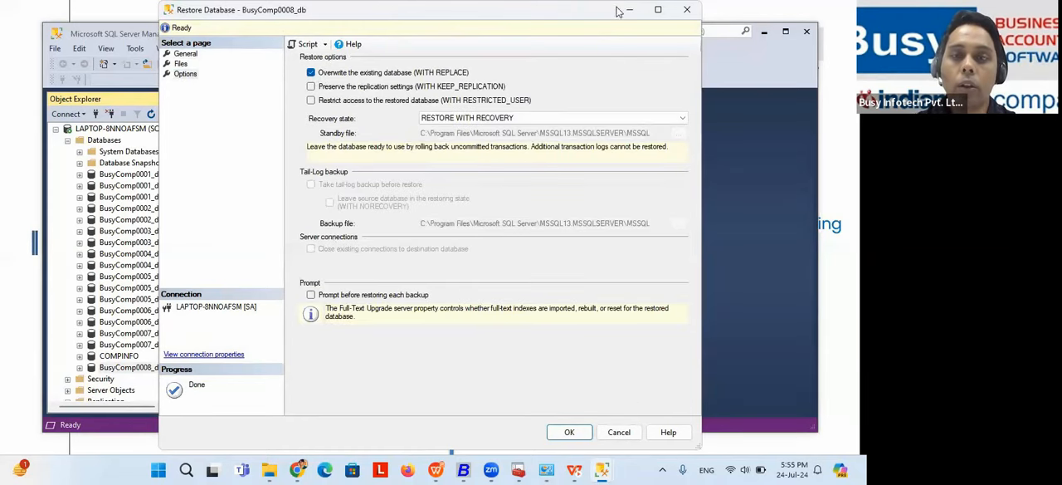
{"action": "left_click", "coordinate": [687, 9]}
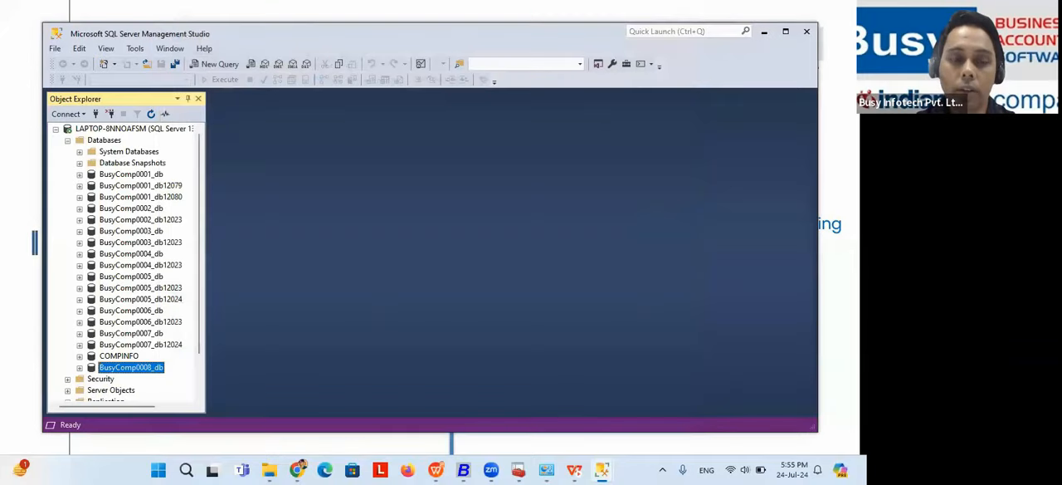
Step: Switch to the WPS slide show and advance to the challenge on changing the SQL SA password
{"action": "key", "text": "alt+Tab"}
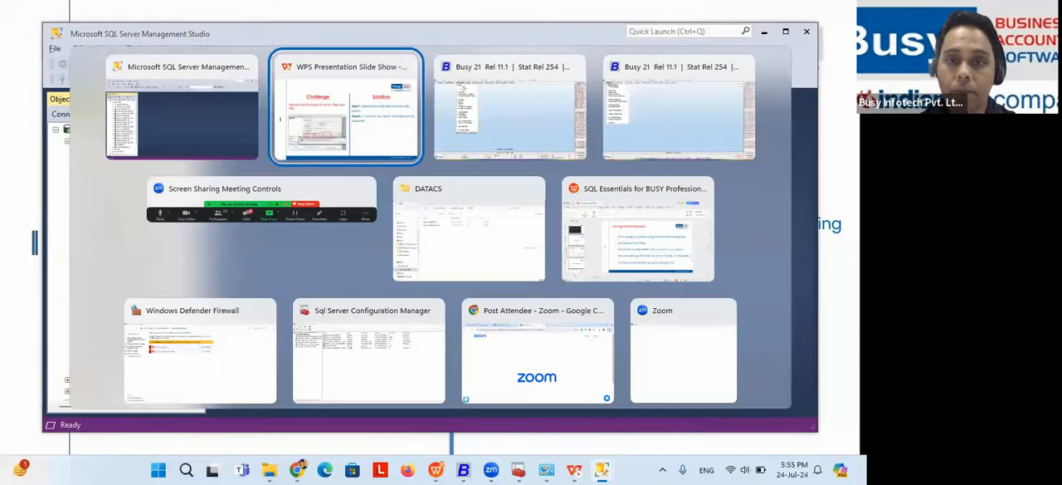
{"action": "key", "text": "Right"}
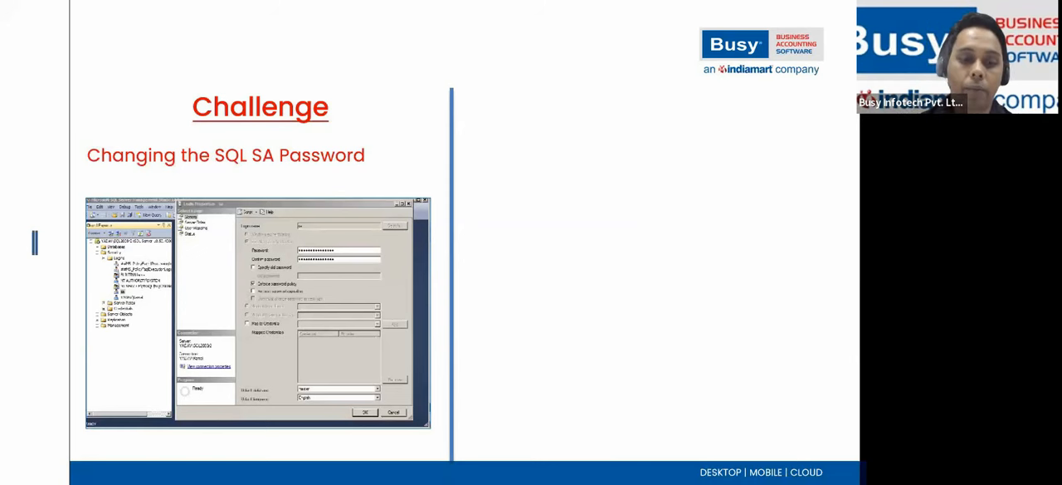
{"action": "key", "text": "alt+Tab"}
{"action": "key", "text": "alt+Tab"}
{"action": "key", "text": "alt+Tab"}
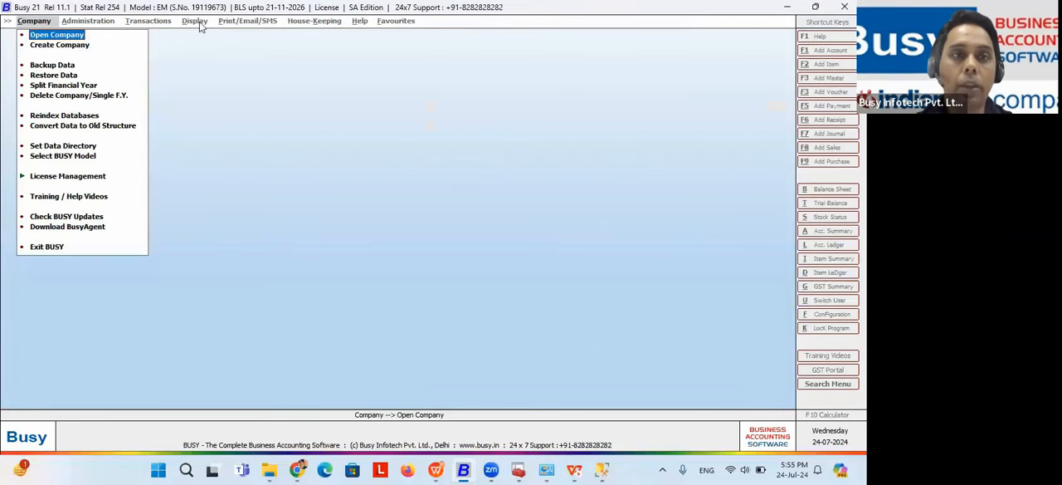
{"action": "key", "text": "alt+Tab"}
{"action": "key", "text": "alt+Tab"}
{"action": "key", "text": "alt+Tab"}
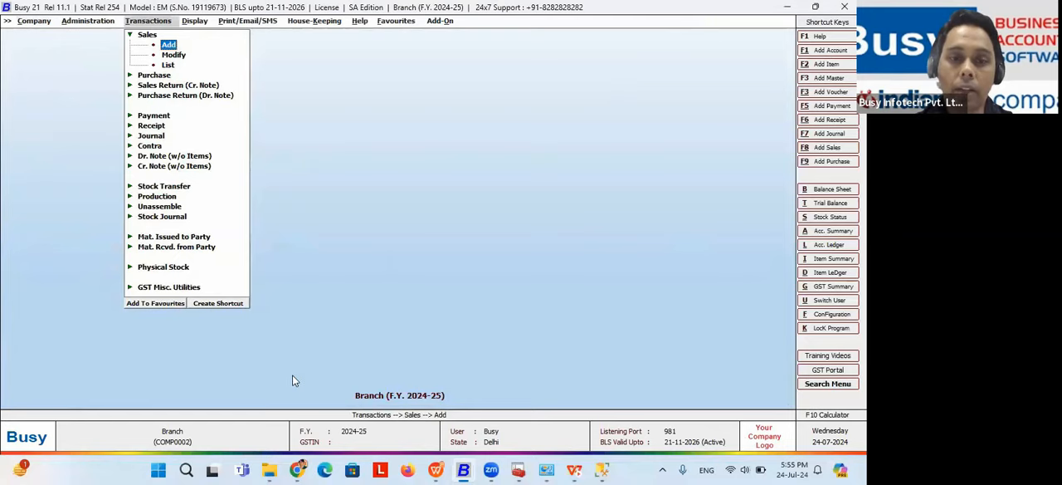
Step: Switch to File Explorer, examine the SA password entry in the Server text file of C:\BusyWin\SYSTEM, and close the file
{"action": "left_click", "coordinate": [268, 470]}
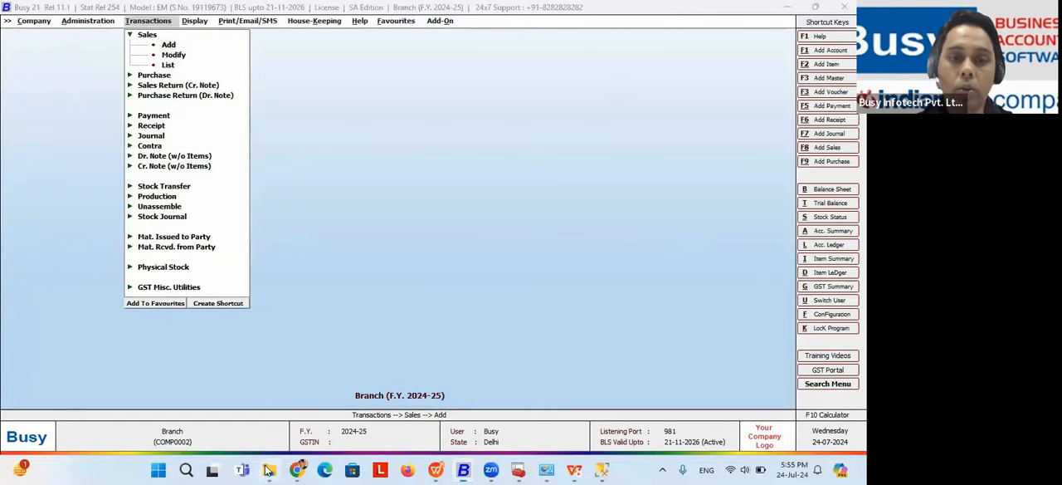
{"action": "left_click", "coordinate": [80, 362]}
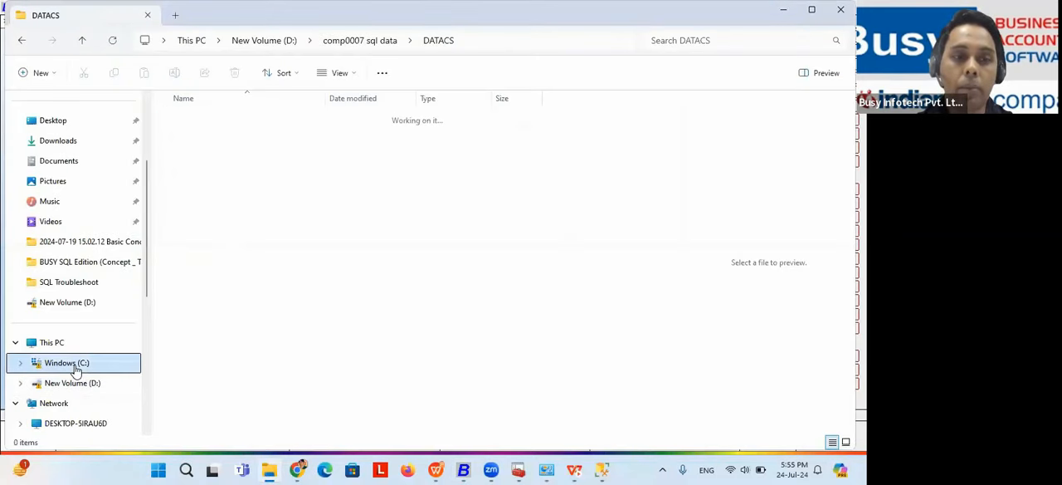
{"action": "double_click", "coordinate": [204, 138]}
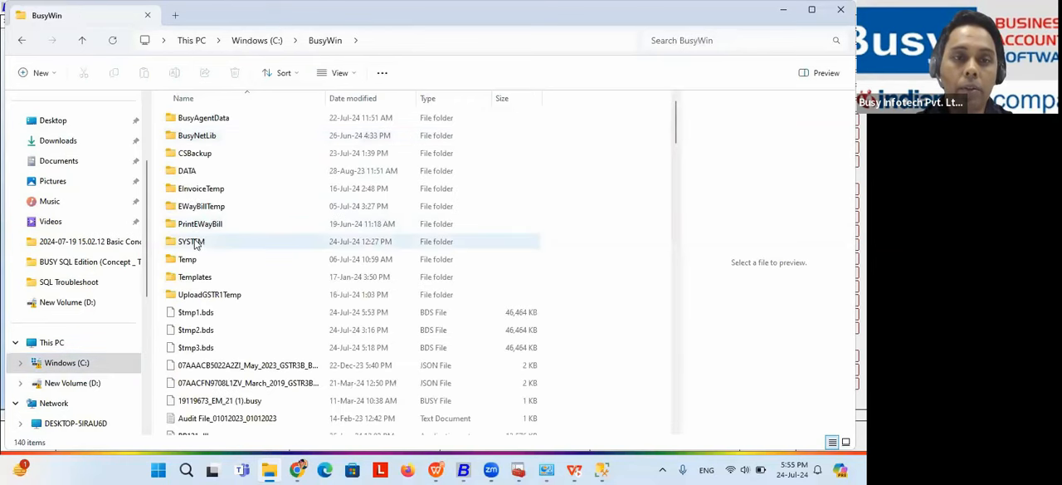
{"action": "double_click", "coordinate": [195, 246]}
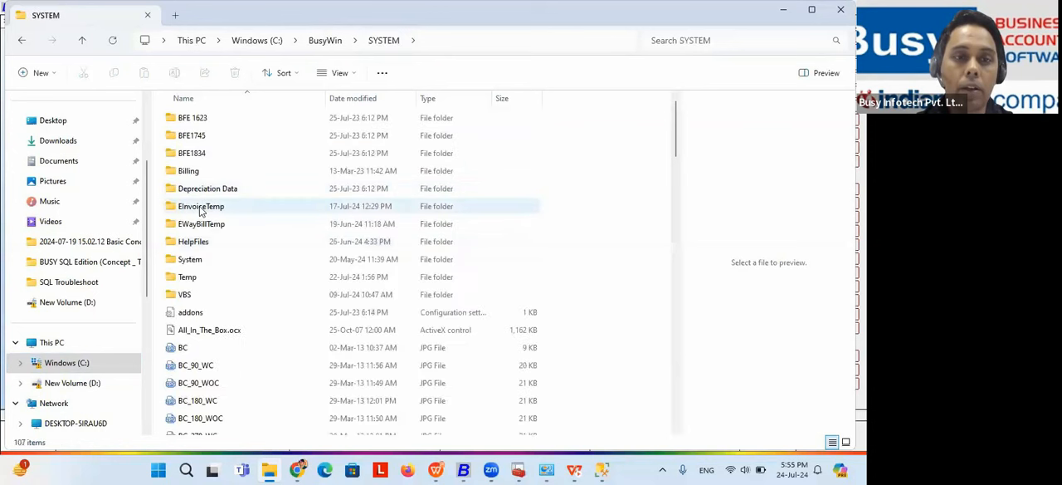
{"action": "key", "text": "s"}
{"action": "key", "text": "a"}
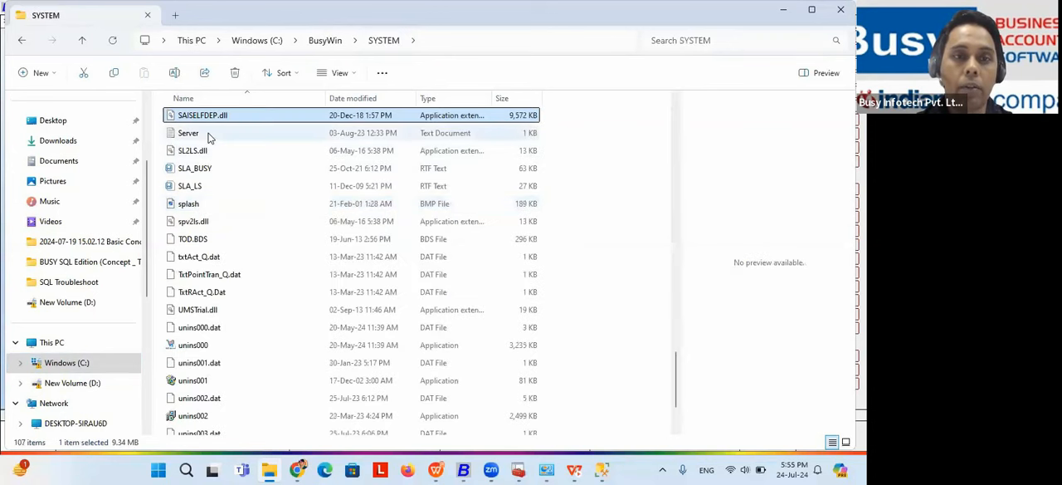
{"action": "left_click", "coordinate": [212, 135]}
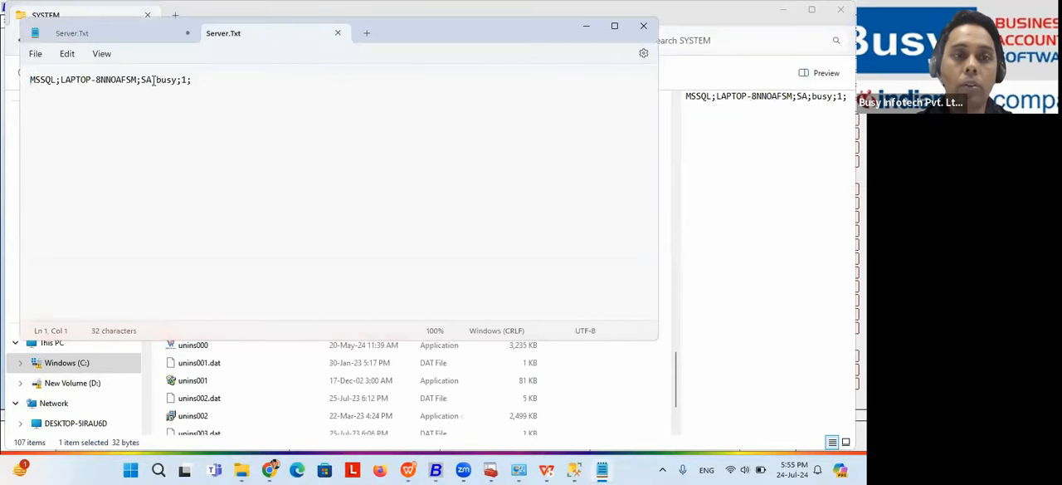
{"action": "left_click_drag", "start_coordinate": [157, 79], "coordinate": [178, 85]}
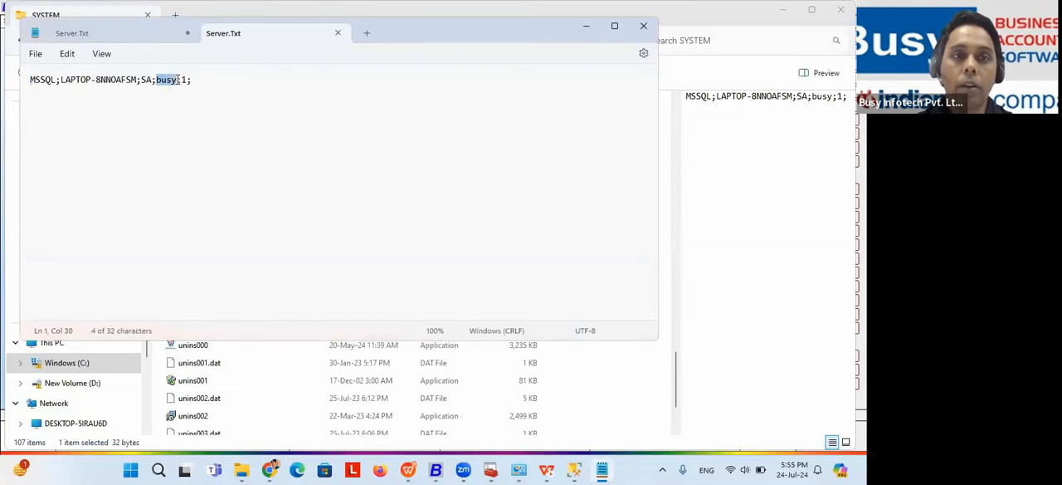
{"action": "left_click", "coordinate": [643, 30]}
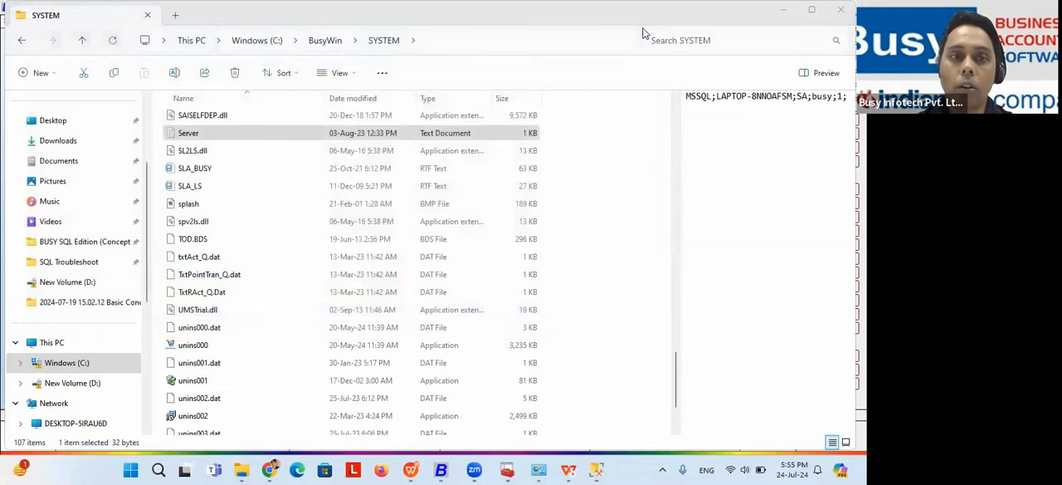
Step: Switch to SQL Server Management Studio and open the properties of the sa login among the server's security logins
{"action": "mouse_move", "coordinate": [606, 469]}
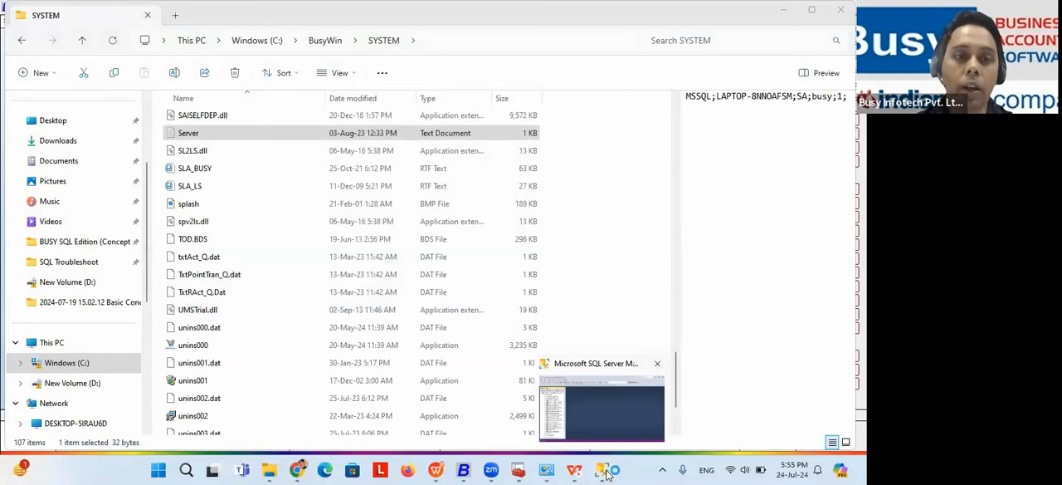
{"action": "left_click", "coordinate": [606, 470]}
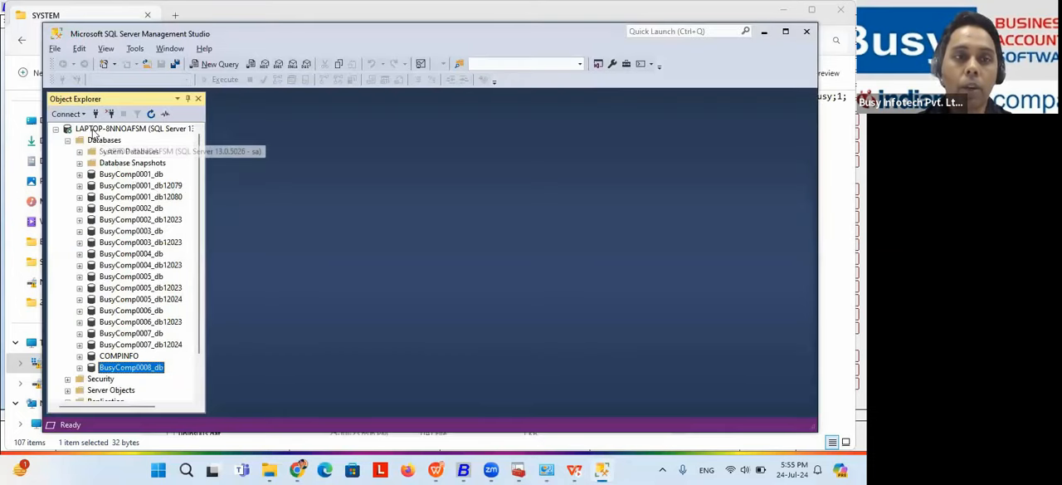
{"action": "left_click", "coordinate": [56, 129]}
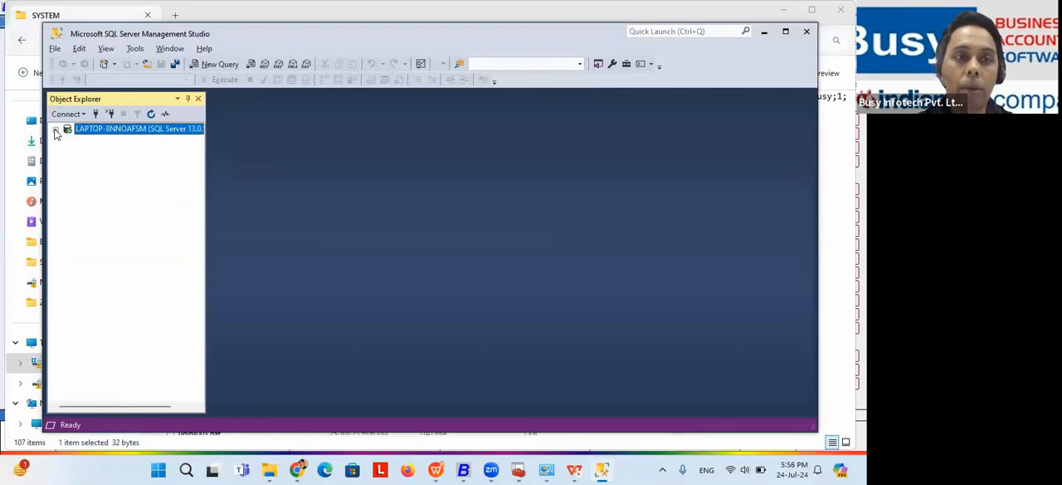
{"action": "left_click", "coordinate": [56, 130]}
{"action": "left_click", "coordinate": [56, 129]}
{"action": "left_click", "coordinate": [56, 129]}
{"action": "left_click", "coordinate": [67, 140]}
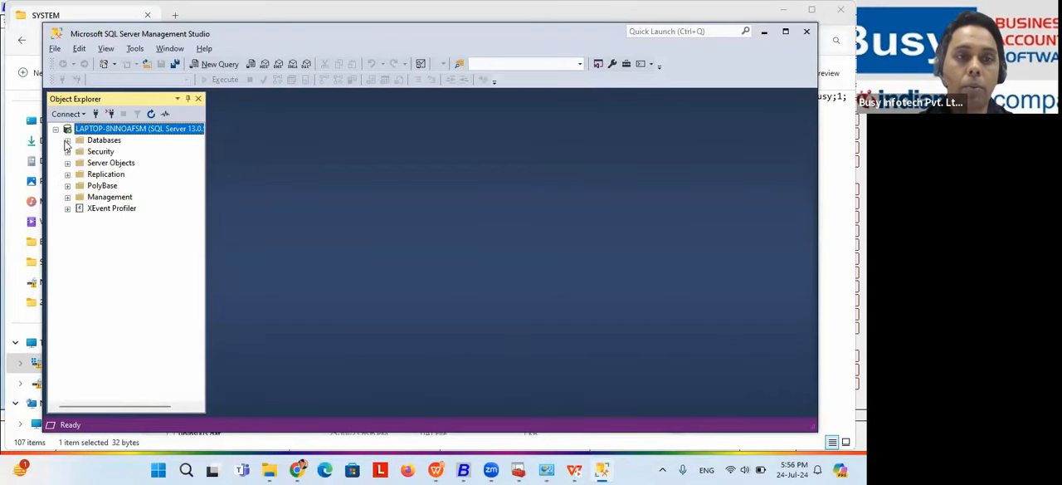
{"action": "left_click", "coordinate": [67, 151]}
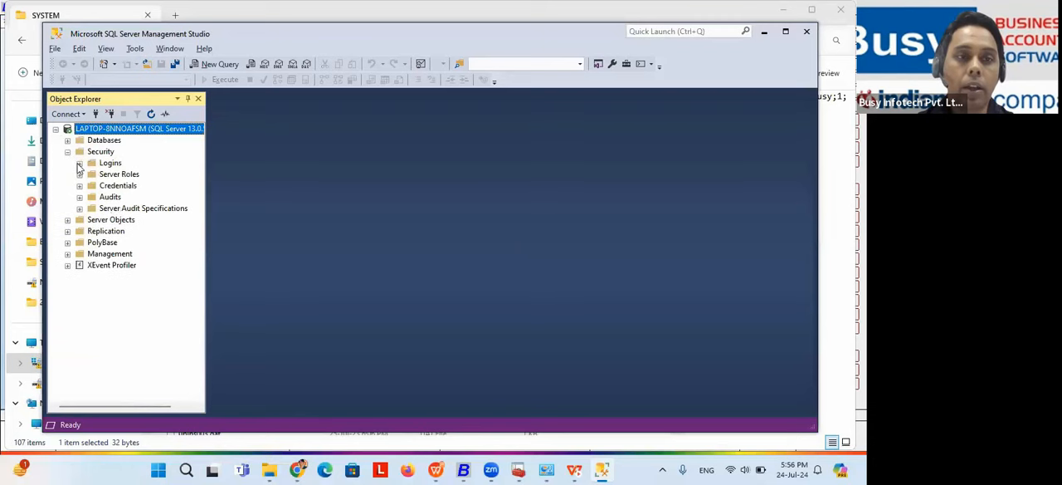
{"action": "left_click", "coordinate": [79, 164]}
{"action": "left_click", "coordinate": [114, 278]}
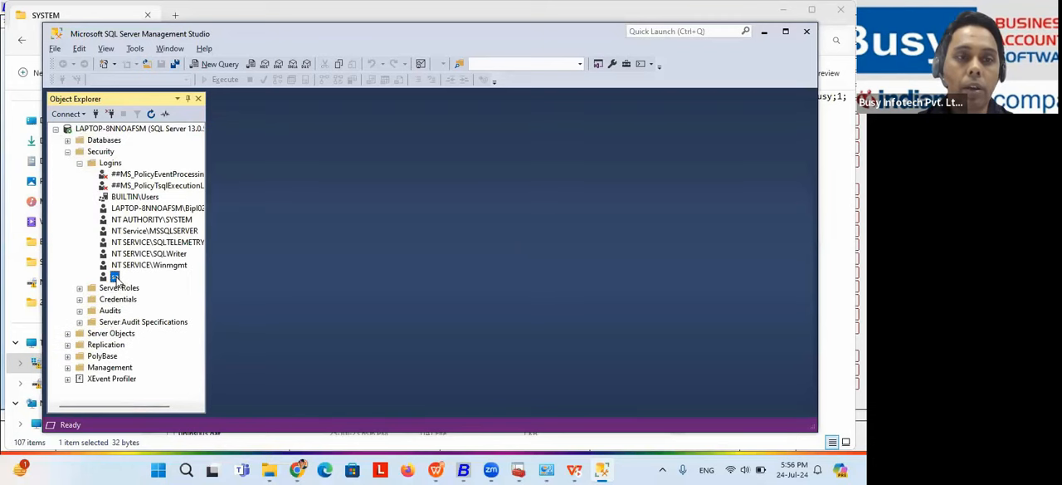
{"action": "right_click", "coordinate": [114, 277]}
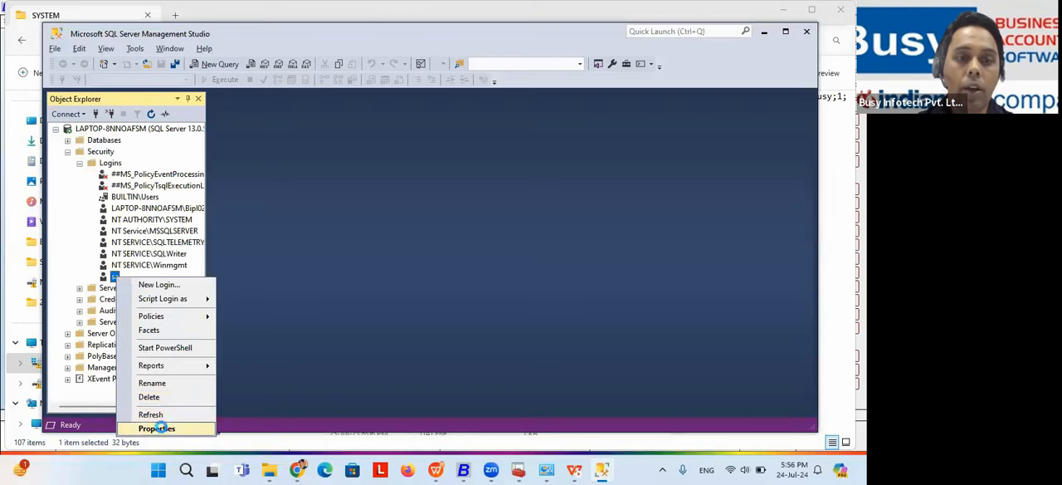
{"action": "left_click", "coordinate": [162, 428]}
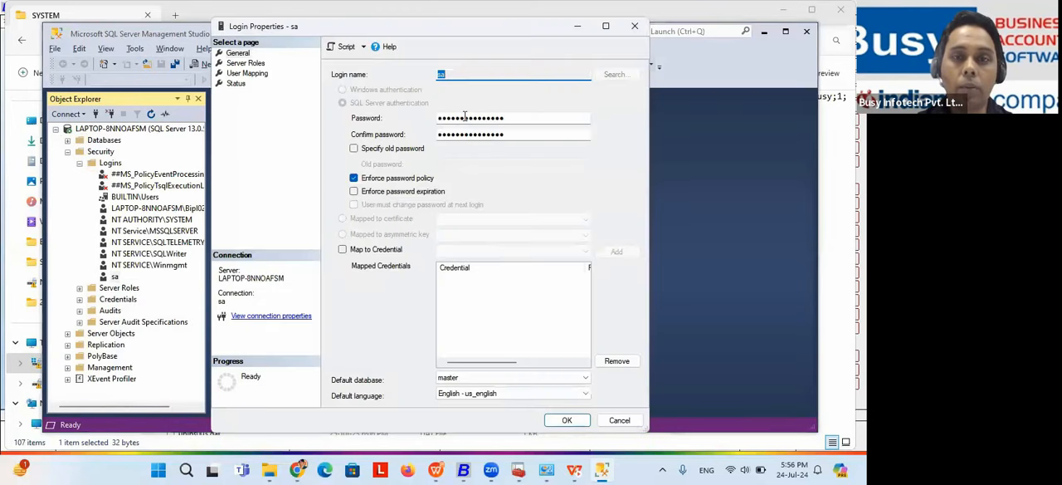
Step: Clear the sa login's password and confirm password fields, and close its properties without entering a new password
{"action": "left_click_drag", "start_coordinate": [509, 117], "coordinate": [407, 116]}
{"action": "key", "text": "BackSpace"}
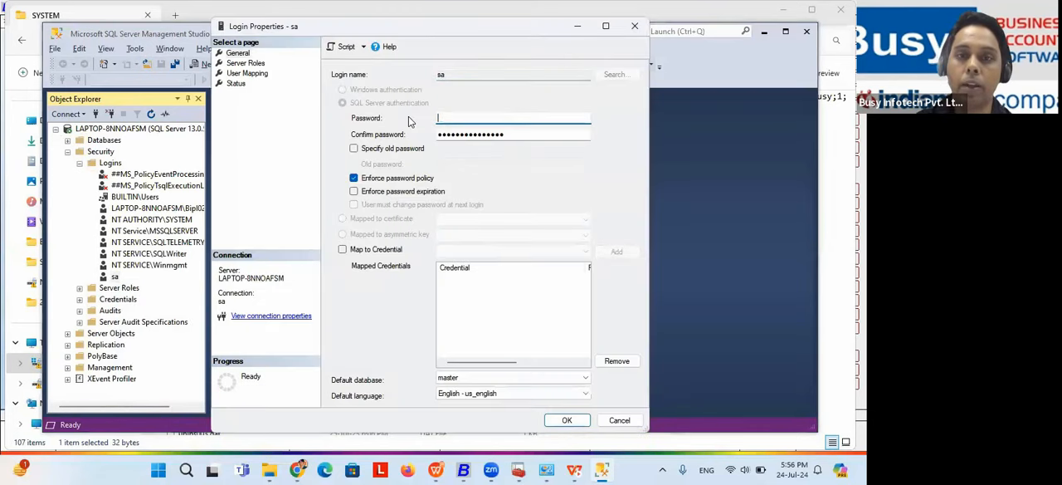
{"action": "left_click_drag", "start_coordinate": [506, 135], "coordinate": [406, 137]}
{"action": "key", "text": "BackSpace"}
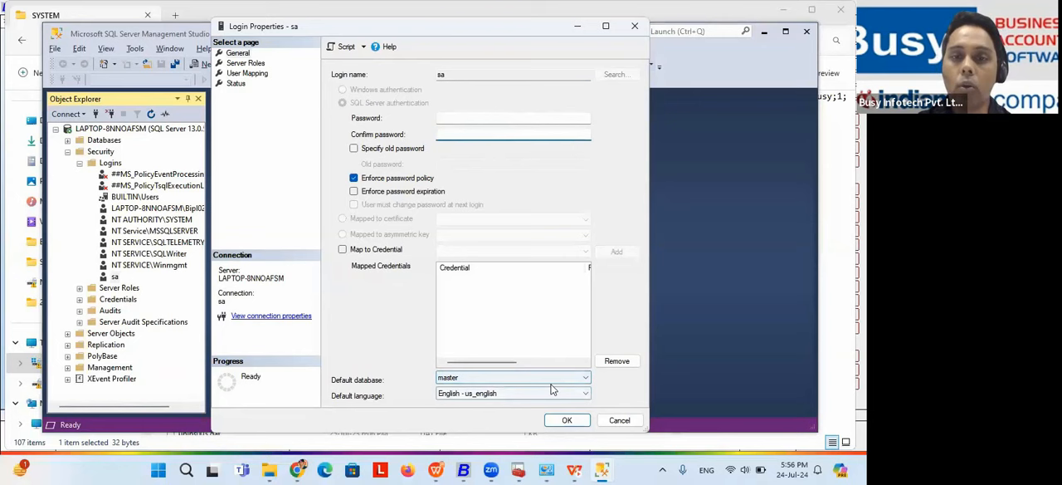
{"action": "left_click", "coordinate": [565, 420]}
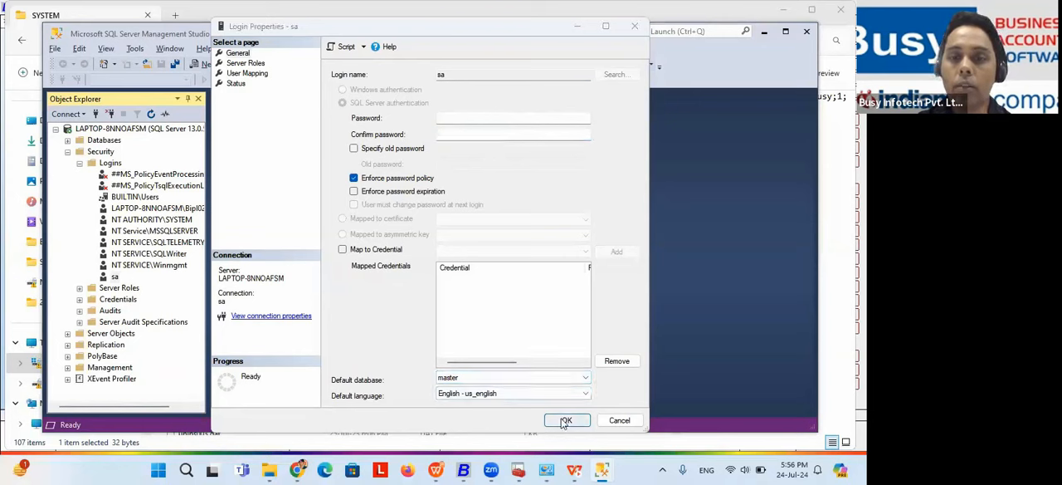
{"action": "left_click", "coordinate": [634, 30]}
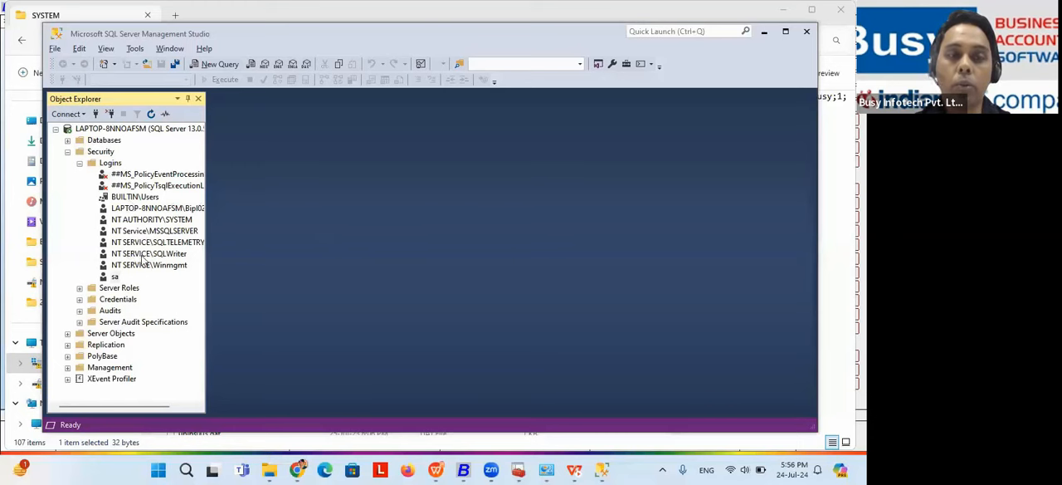
Step: Examine the authentication options in the server's connection dialog, and close it without connecting
{"action": "left_click", "coordinate": [114, 277]}
{"action": "left_click", "coordinate": [95, 128]}
{"action": "right_click", "coordinate": [97, 129]}
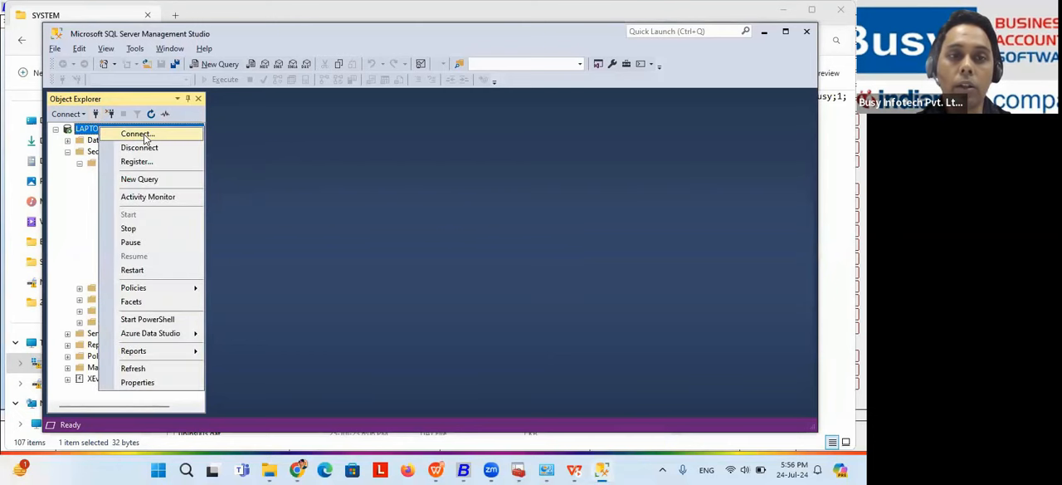
{"action": "left_click", "coordinate": [137, 134]}
{"action": "left_click", "coordinate": [477, 171]}
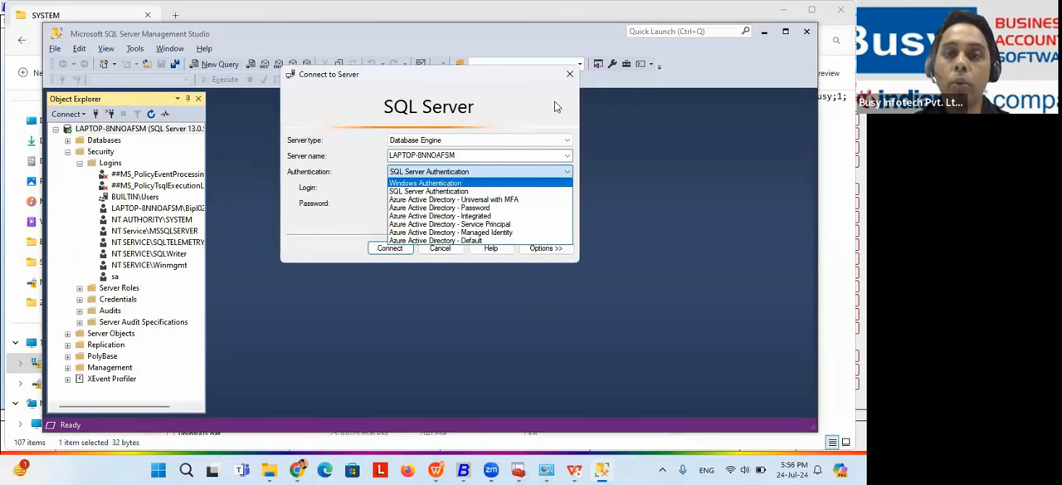
{"action": "left_click", "coordinate": [570, 77]}
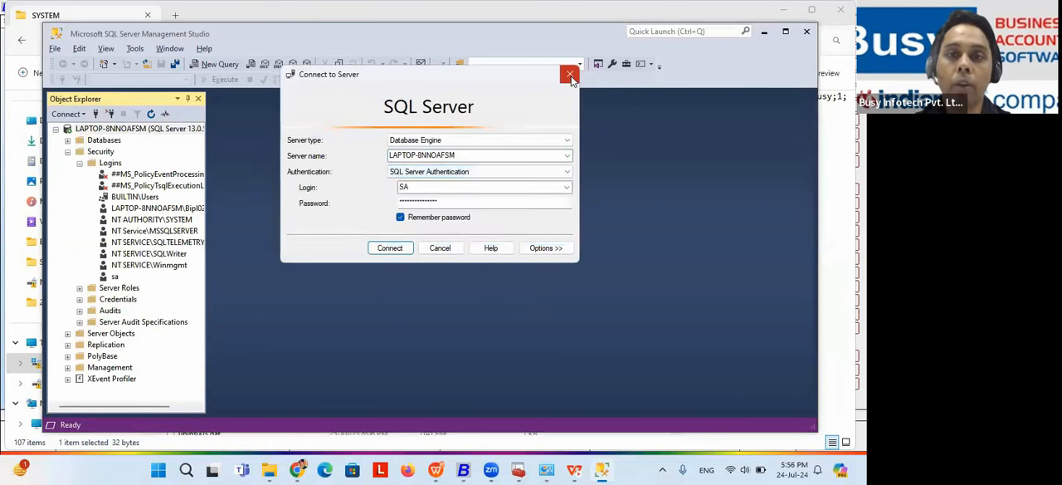
{"action": "left_click", "coordinate": [570, 77]}
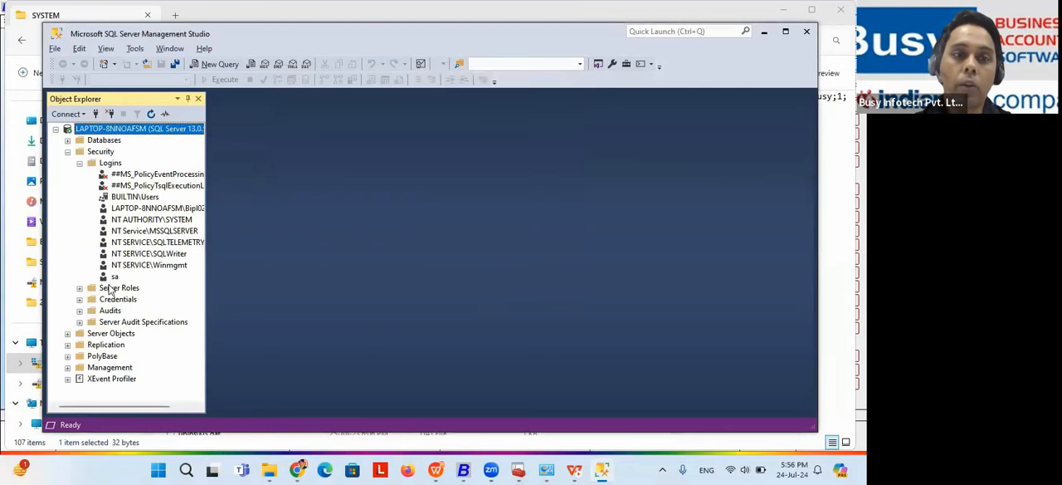
Step: Open the sa login's properties, examine its Status and General pages, and close them without saving
{"action": "left_click", "coordinate": [115, 278]}
{"action": "right_click", "coordinate": [115, 278]}
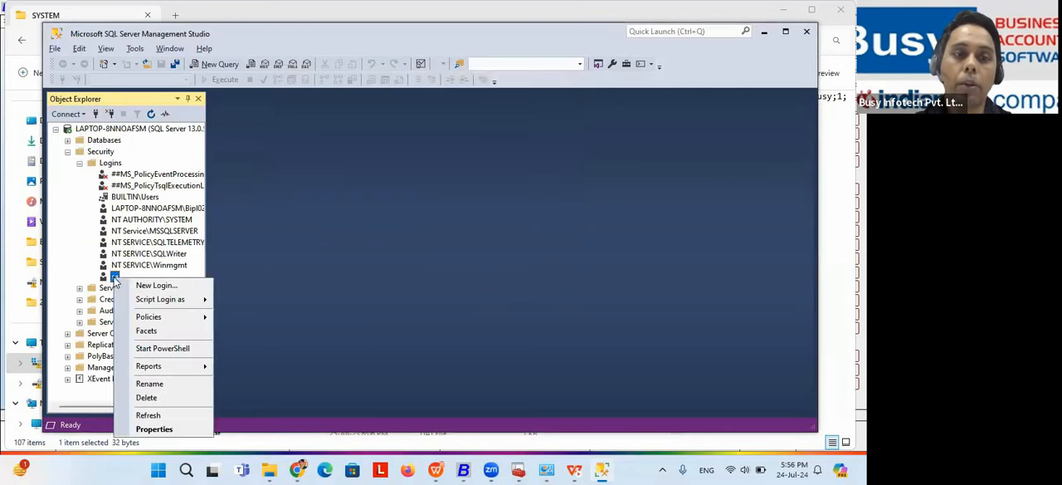
{"action": "left_click", "coordinate": [155, 428]}
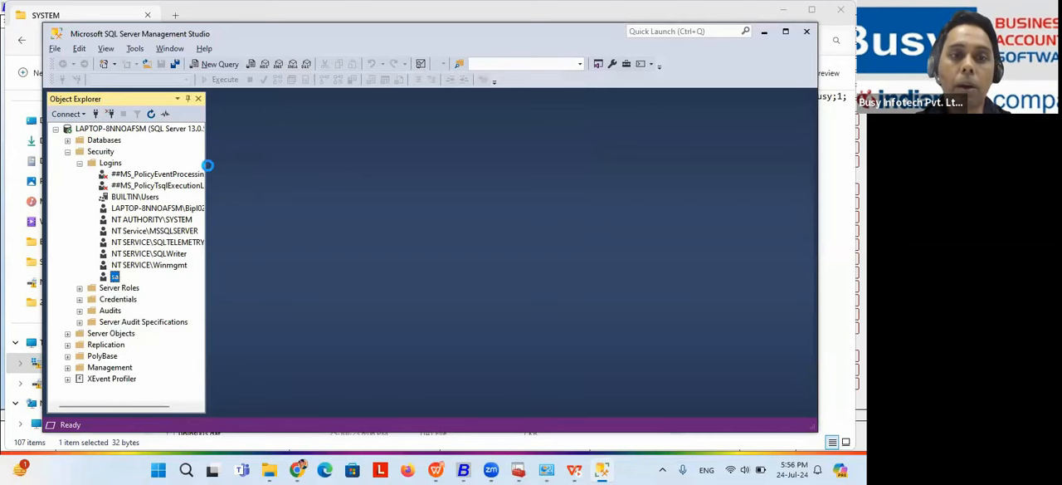
{"action": "left_click", "coordinate": [238, 53]}
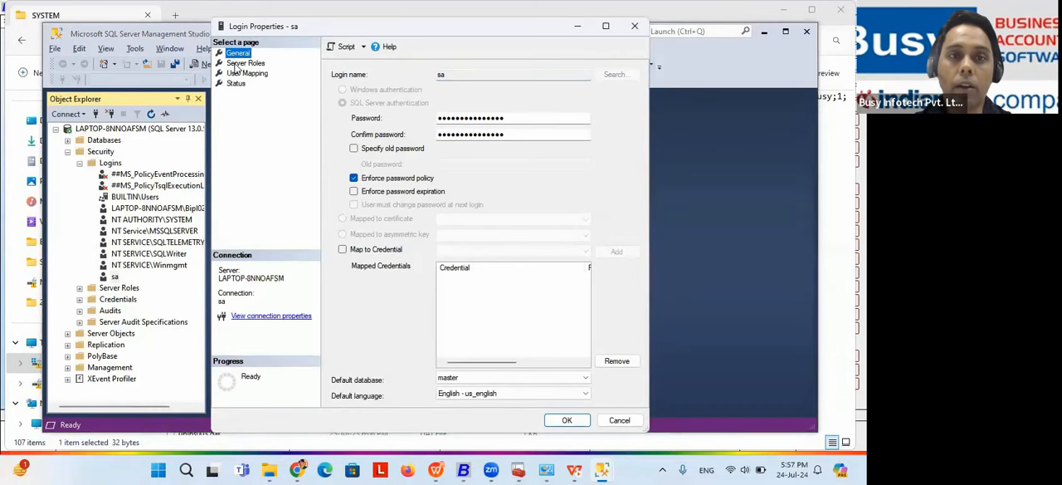
{"action": "left_click", "coordinate": [235, 84]}
{"action": "left_click", "coordinate": [353, 155]}
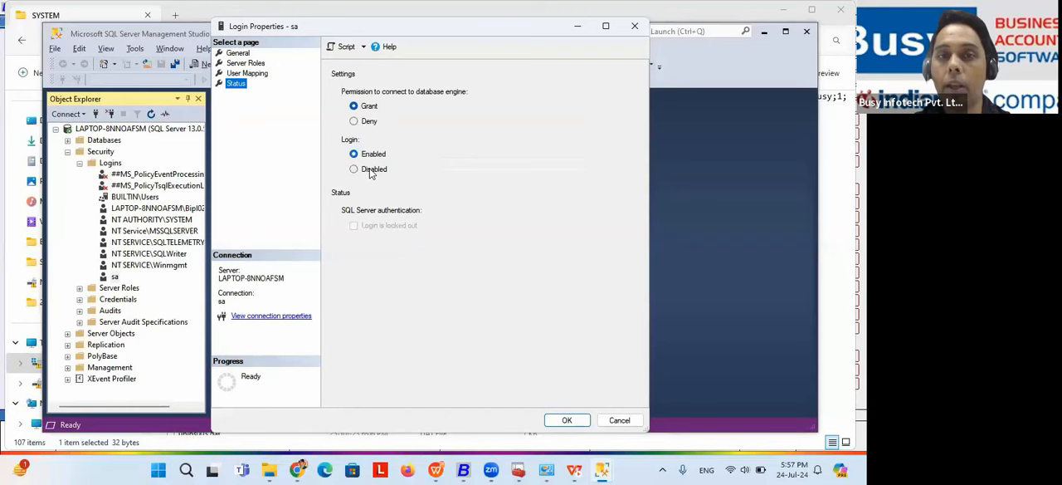
{"action": "left_click", "coordinate": [238, 54]}
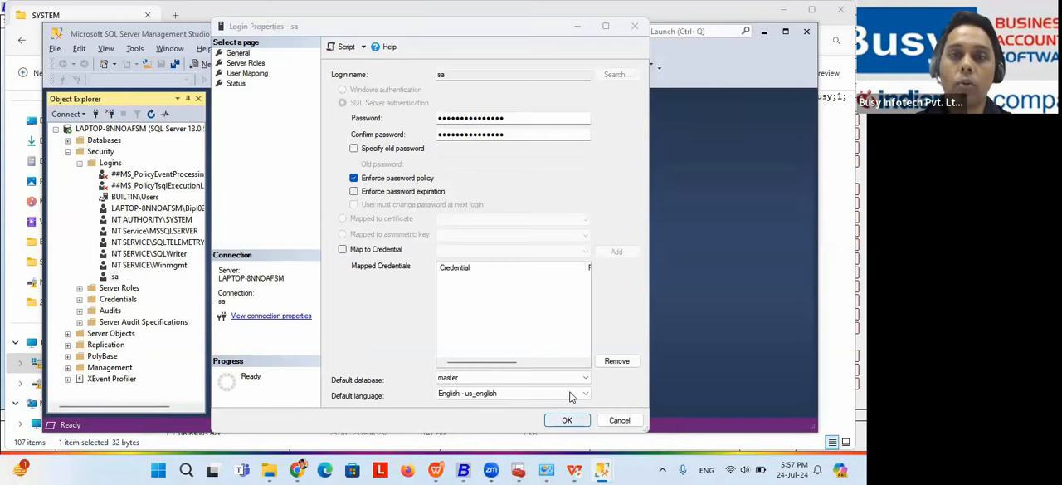
{"action": "left_click", "coordinate": [632, 27]}
Step: Reopen the server's connection dialog, review the login and password fields for SQL Server Authentication, and close it without connecting
{"action": "right_click", "coordinate": [104, 129]}
{"action": "left_click", "coordinate": [141, 133]}
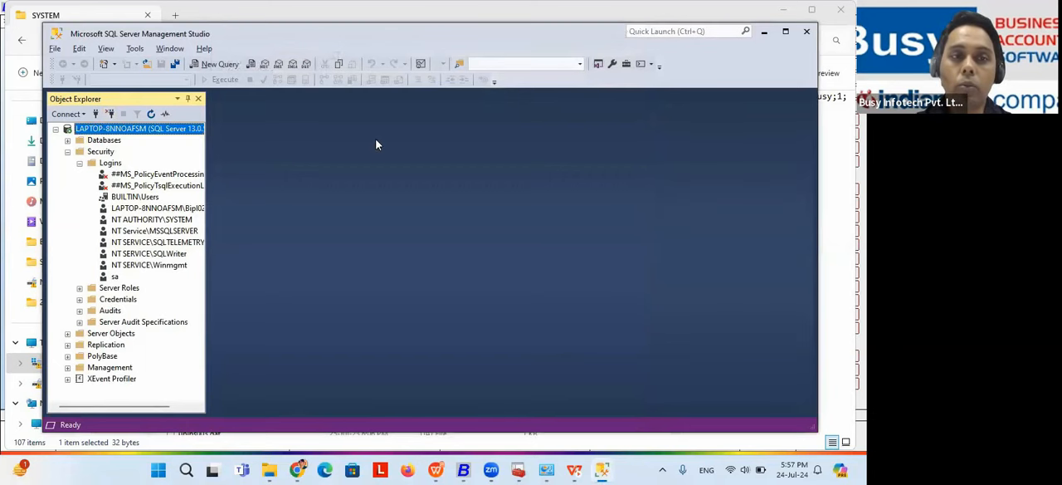
{"action": "left_click", "coordinate": [521, 172]}
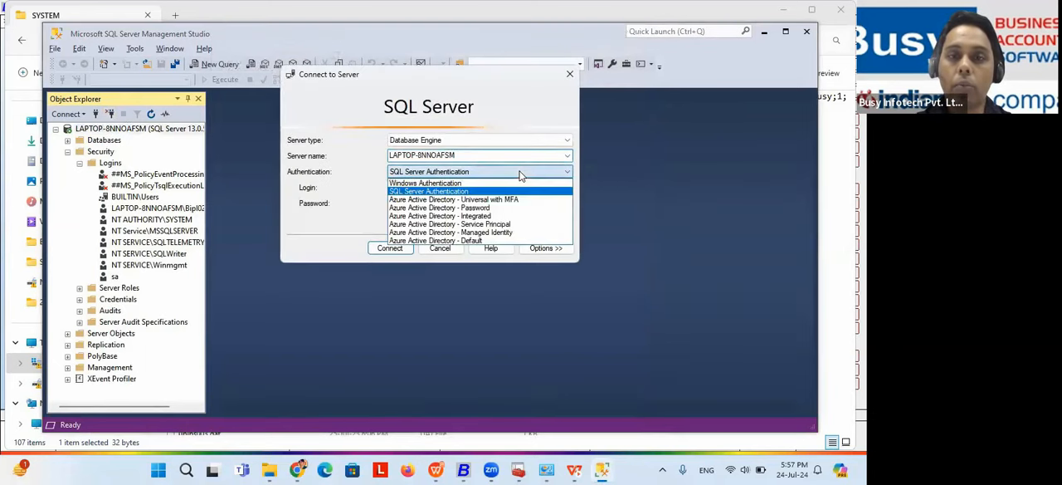
{"action": "left_click", "coordinate": [468, 190]}
{"action": "left_click", "coordinate": [424, 187]}
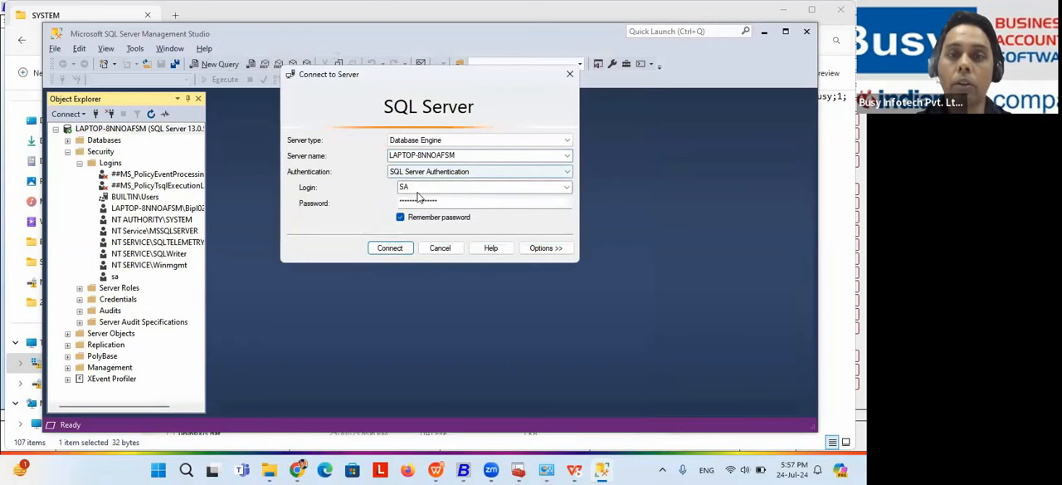
{"action": "double_click", "coordinate": [419, 187]}
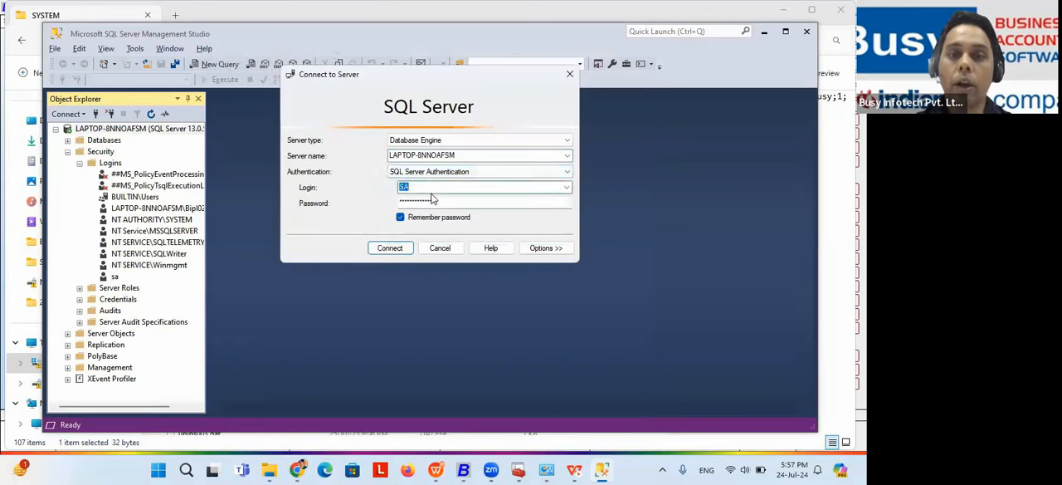
{"action": "double_click", "coordinate": [445, 201]}
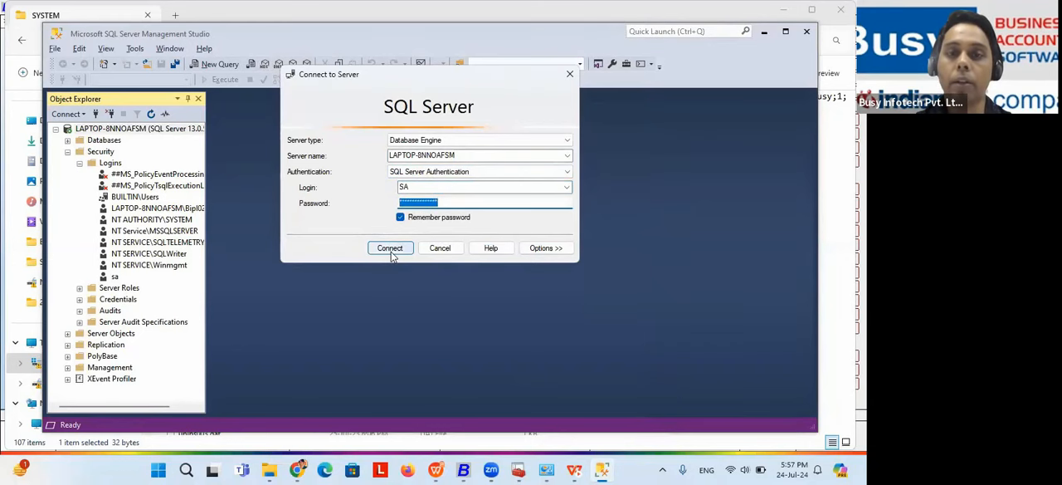
{"action": "left_click", "coordinate": [569, 77]}
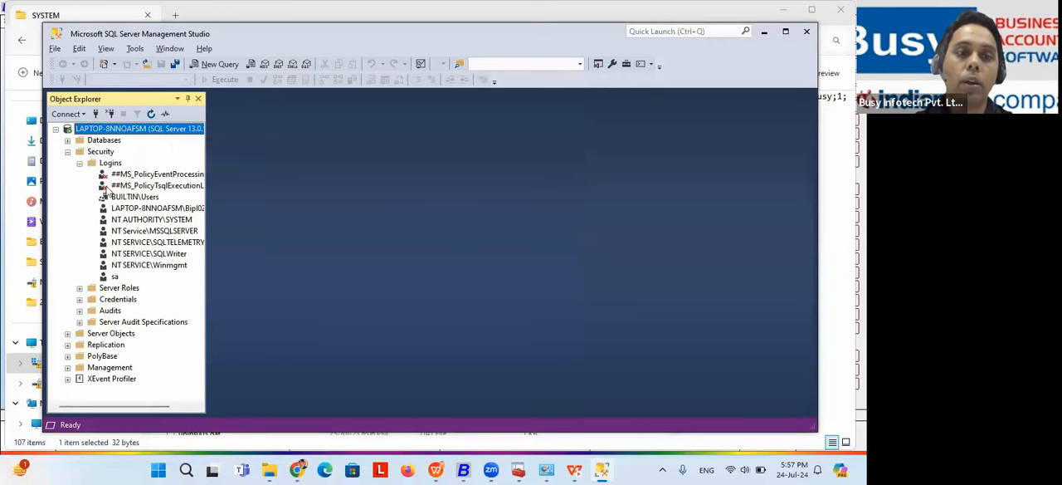
Step: Review the sa login's Enabled/Disabled status options and its password and confirm password fields, and close the properties without changes
{"action": "right_click", "coordinate": [115, 277]}
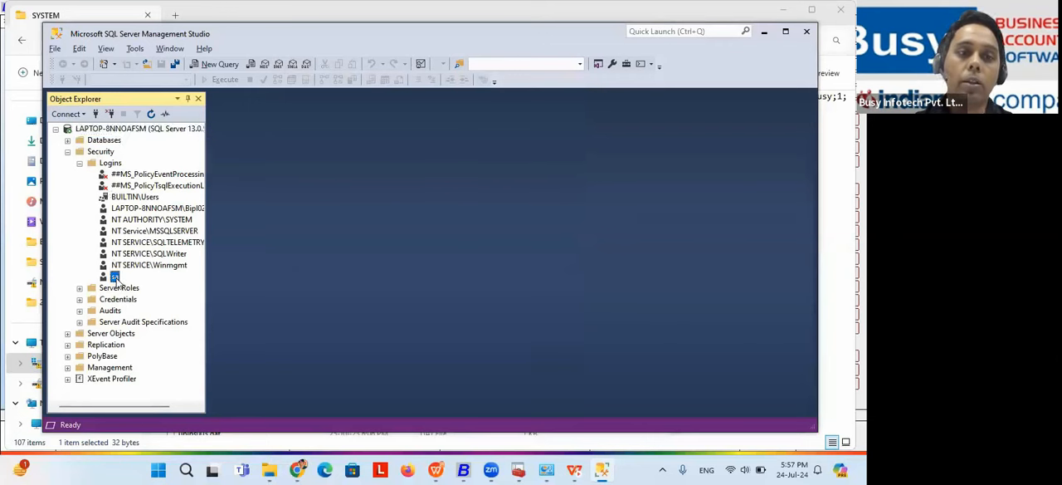
{"action": "left_click", "coordinate": [162, 429]}
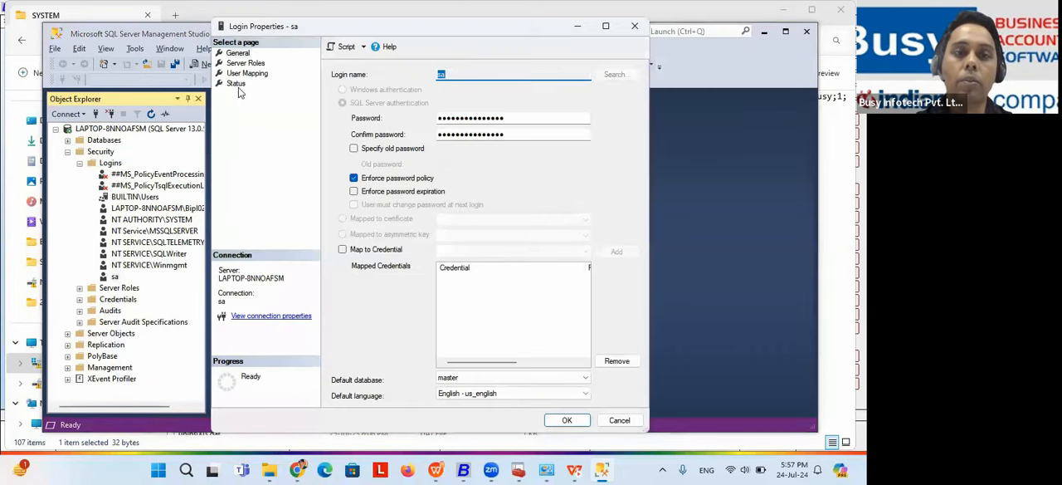
{"action": "left_click", "coordinate": [236, 84]}
{"action": "left_click", "coordinate": [355, 169]}
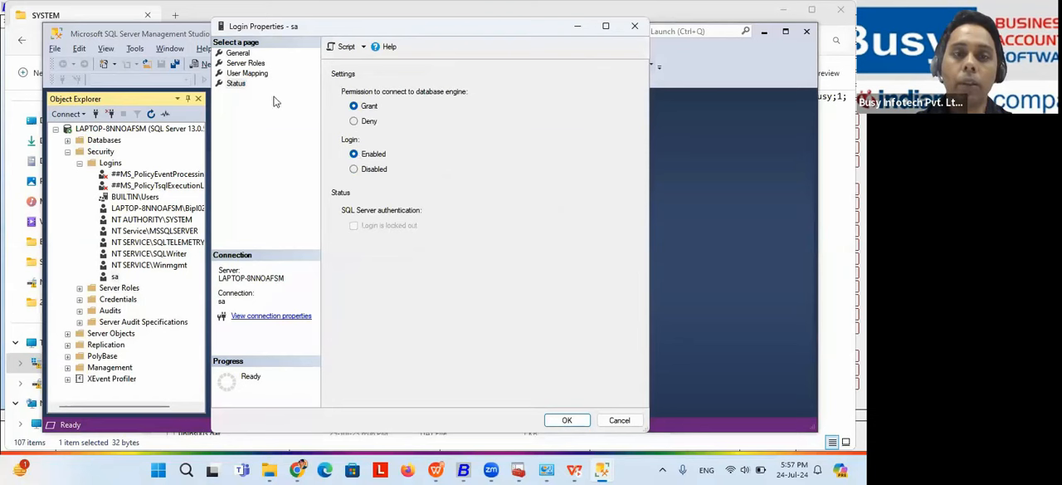
{"action": "left_click", "coordinate": [238, 54]}
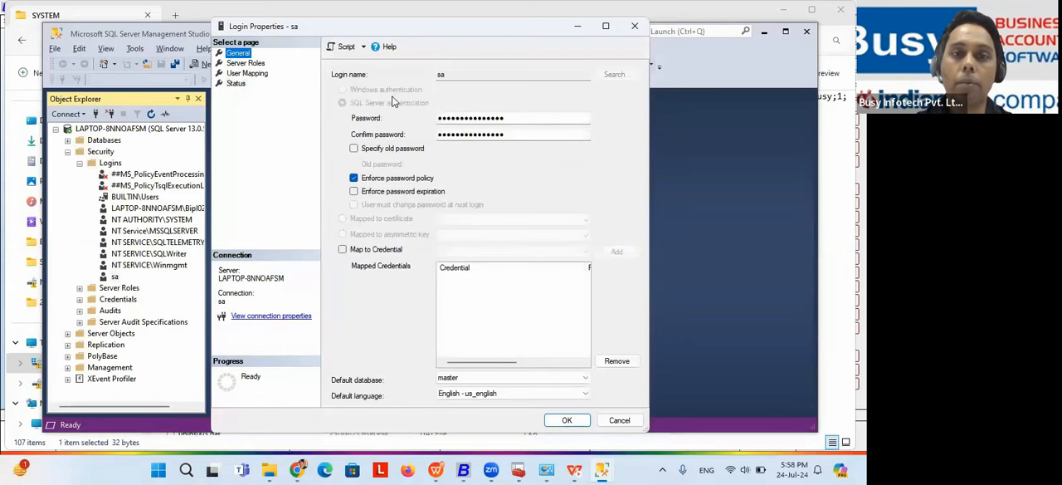
{"action": "left_click", "coordinate": [503, 117]}
{"action": "left_click", "coordinate": [507, 135]}
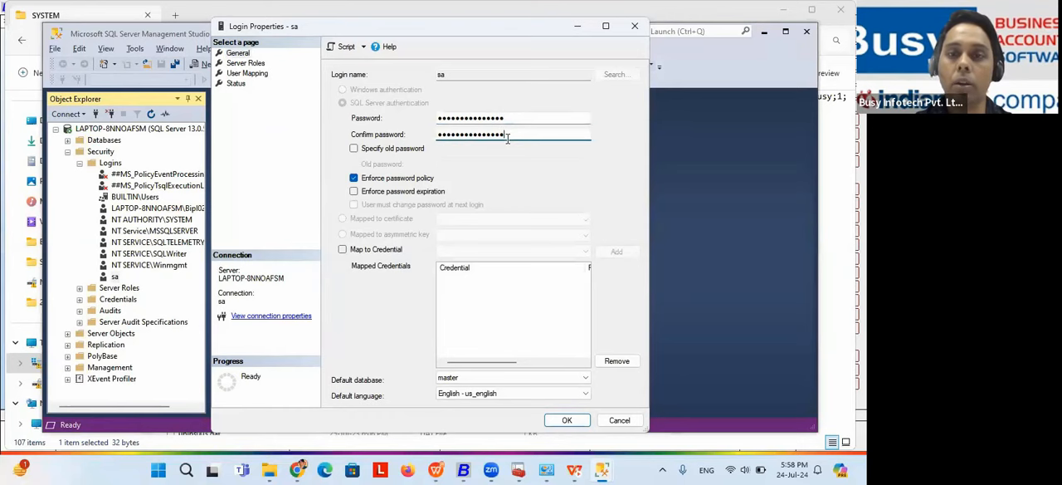
{"action": "left_click", "coordinate": [633, 26]}
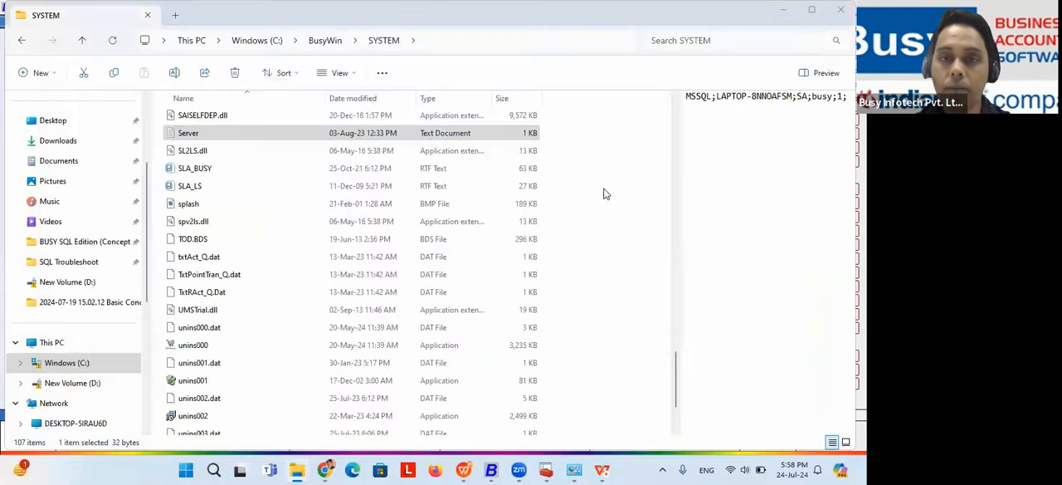
Step: Switch to the WPS slide show and advance through the SA password solution to the "Move database files" point on changing the SQL database directory
{"action": "key", "text": "alt+Tab"}
{"action": "left_click", "coordinate": [612, 402]}
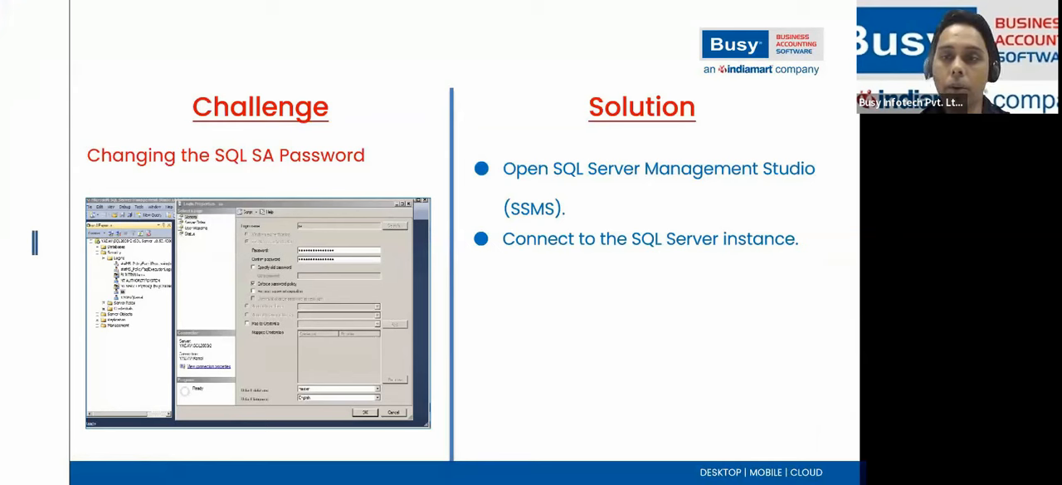
{"action": "key", "text": "Right"}
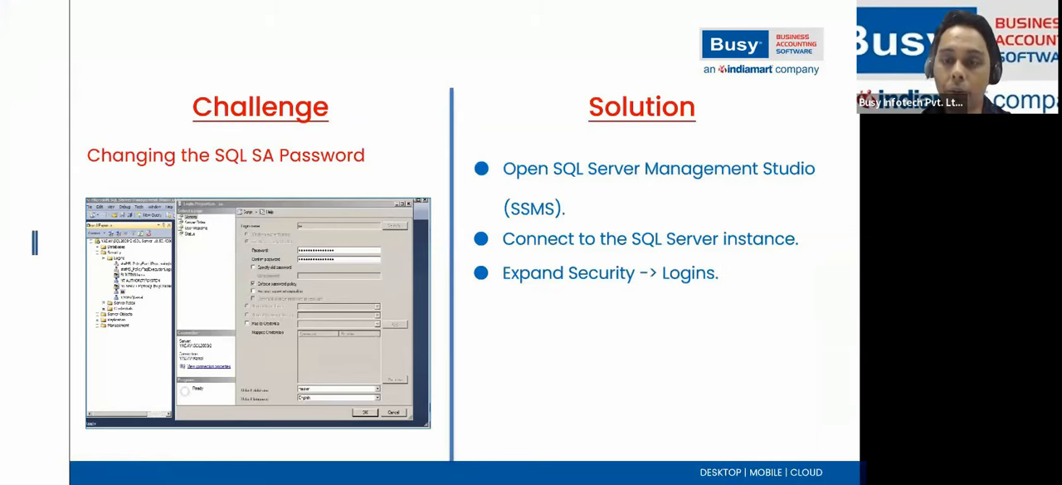
{"action": "key", "text": "Right"}
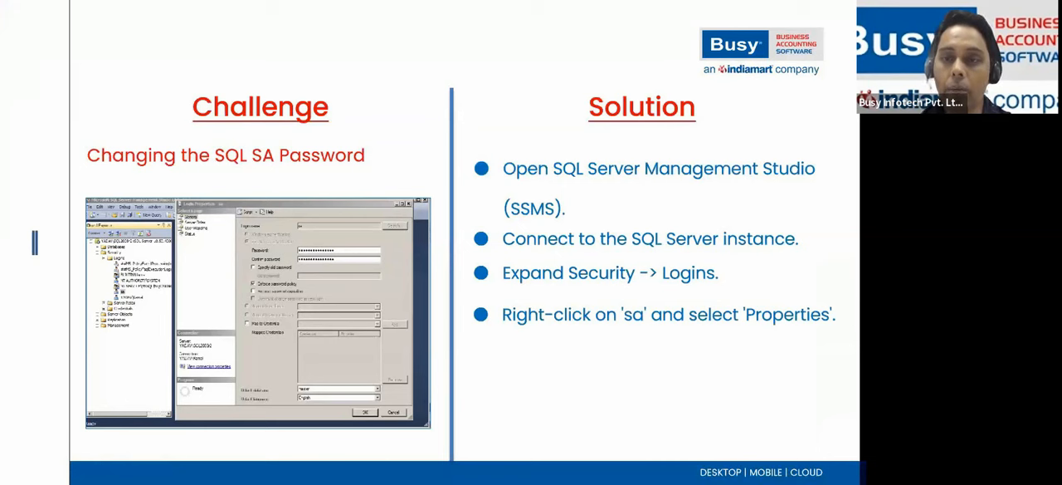
{"action": "key", "text": "Right"}
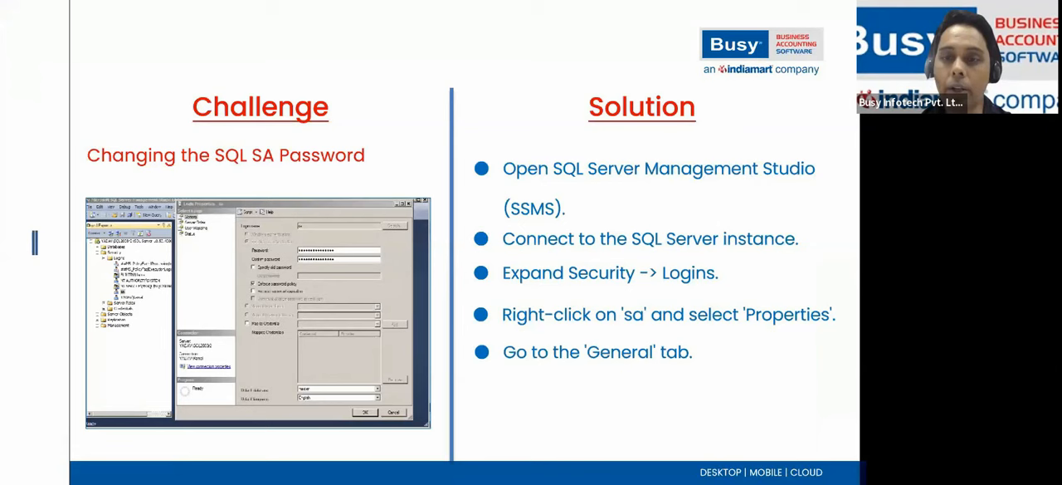
{"action": "key", "text": "Right"}
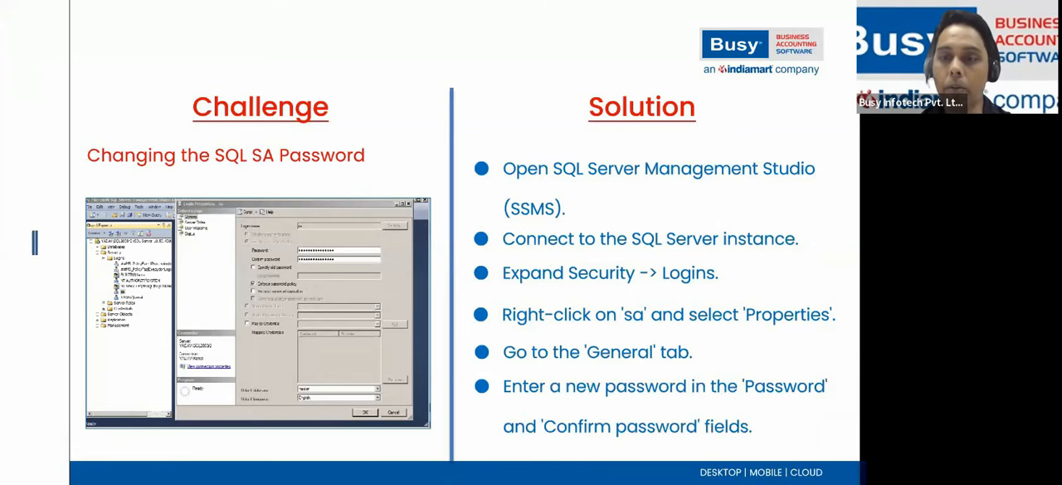
{"action": "key", "text": "Right"}
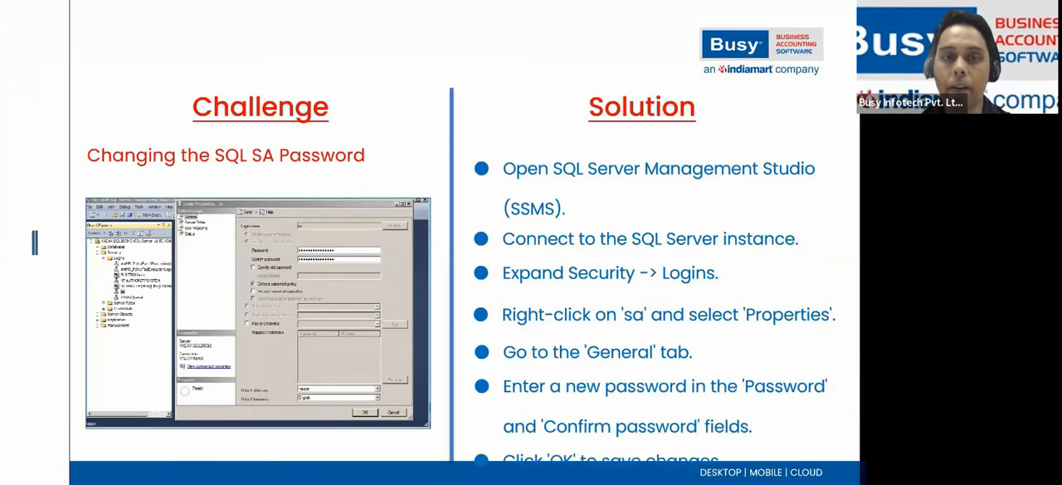
{"action": "key", "text": "Right"}
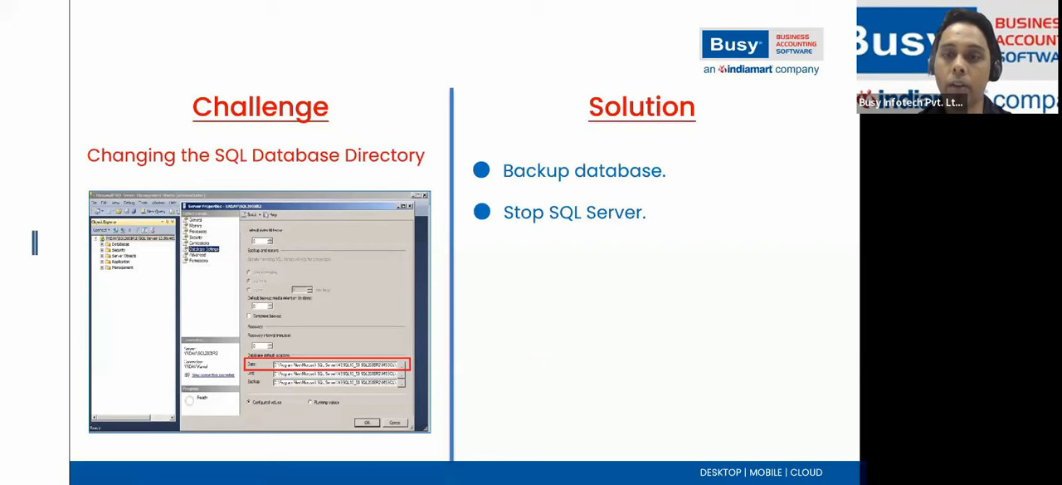
{"action": "key", "text": "Right"}
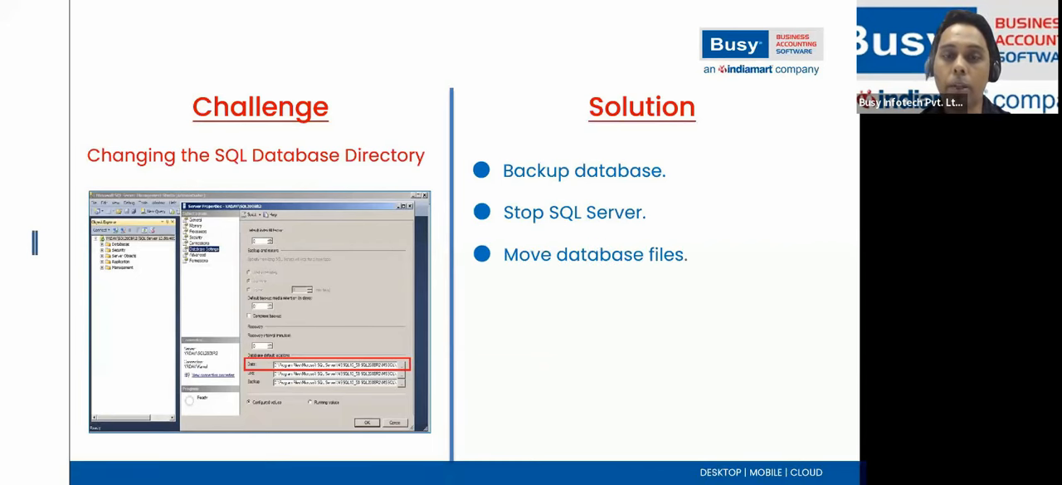
Step: Switch to SQL Server Configuration Manager and select the SQL Server (SQLEXPRESS) service to show where SQL Server is stopped
{"action": "key", "text": "alt+Tab"}
{"action": "key", "text": "alt+Tab"}
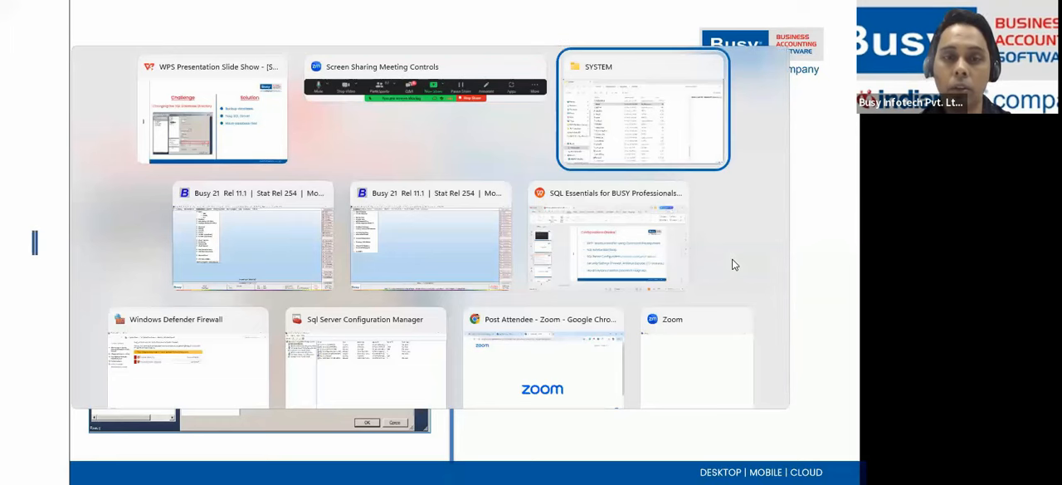
{"action": "key", "text": "alt+Tab"}
{"action": "key", "text": "alt+Tab"}
{"action": "key", "text": "alt+Tab"}
{"action": "key", "text": "alt+Tab"}
{"action": "key", "text": "alt+Tab"}
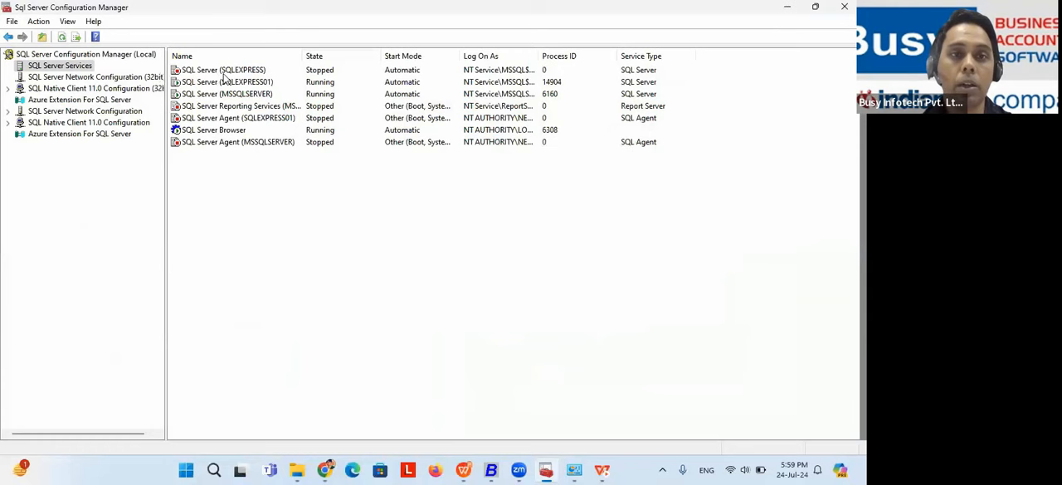
{"action": "left_click", "coordinate": [224, 73]}
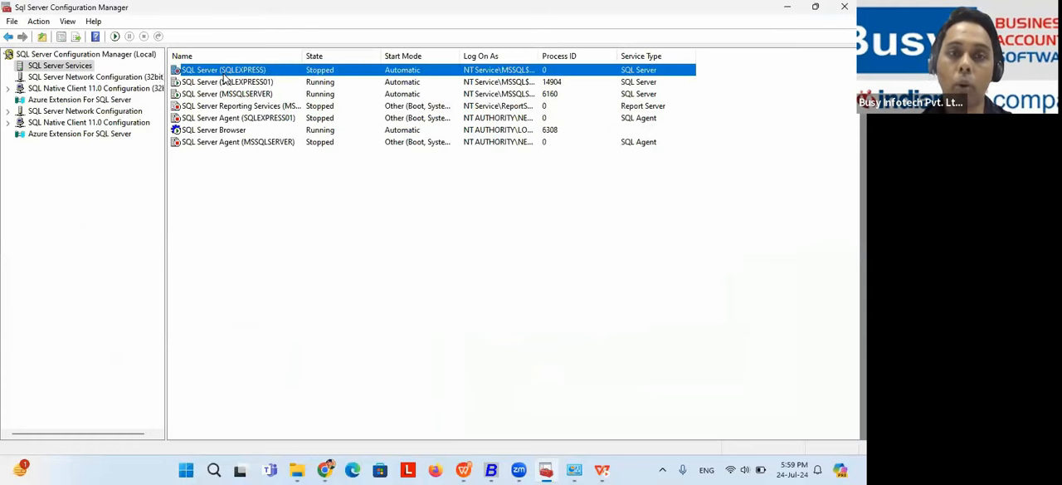
Step: Launch SQL Server Management Studio and connect to the local server instance
{"action": "key", "text": "alt+Tab"}
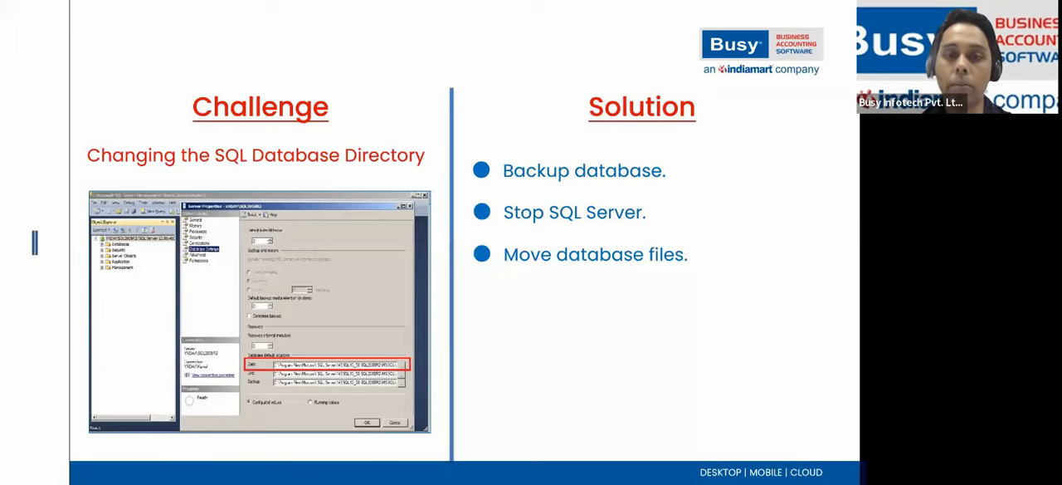
{"action": "key", "text": "alt+Tab"}
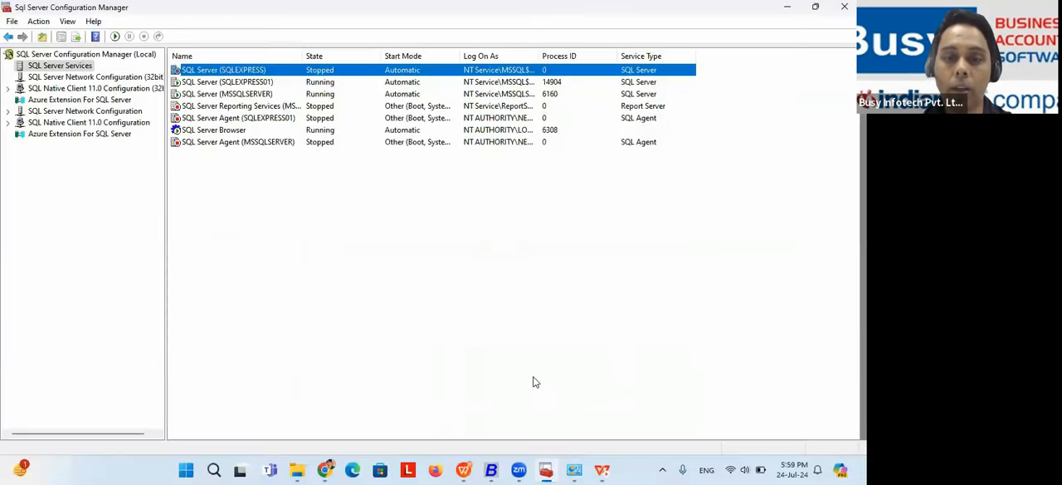
{"action": "left_click", "coordinate": [213, 471]}
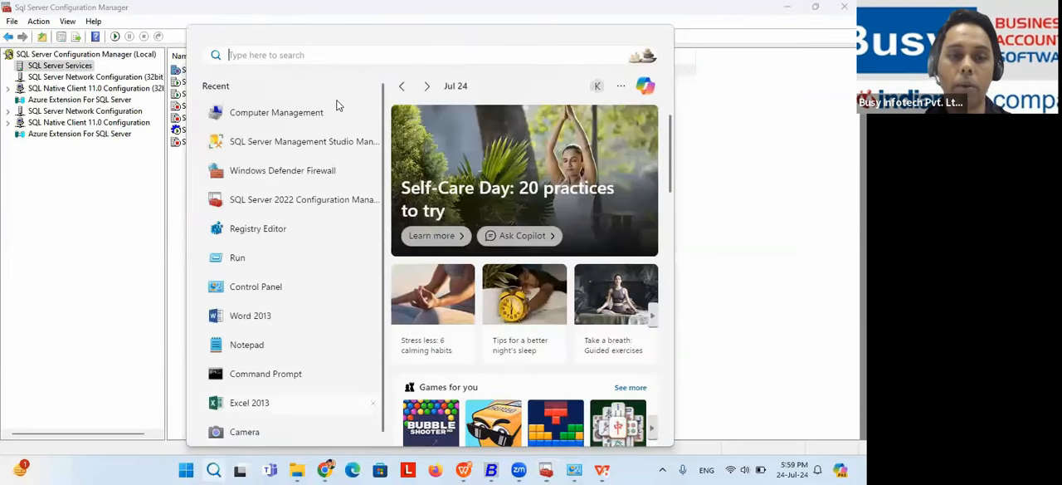
{"action": "left_click", "coordinate": [297, 141]}
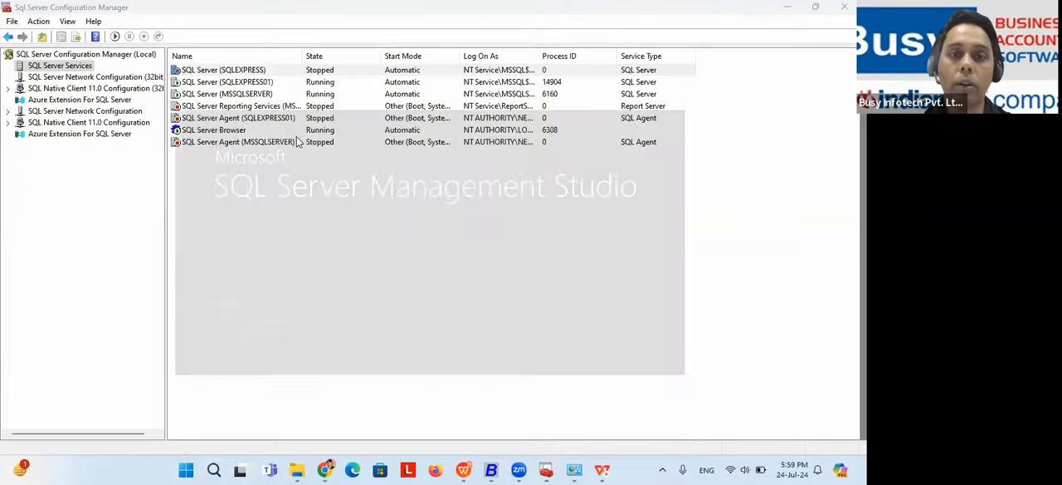
{"action": "left_click", "coordinate": [390, 247]}
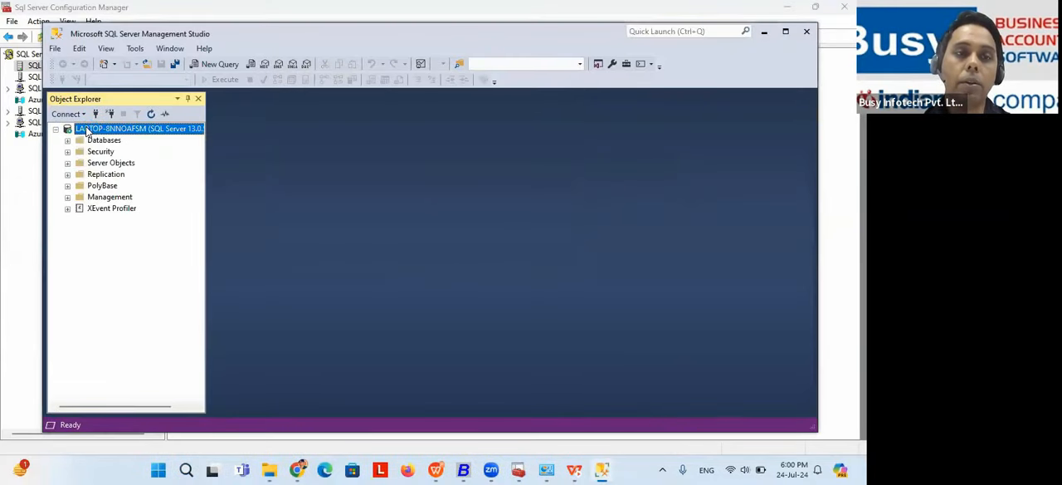
Step: Open the server's properties at Database Settings and point out the Data path under the database default locations
{"action": "right_click", "coordinate": [87, 132]}
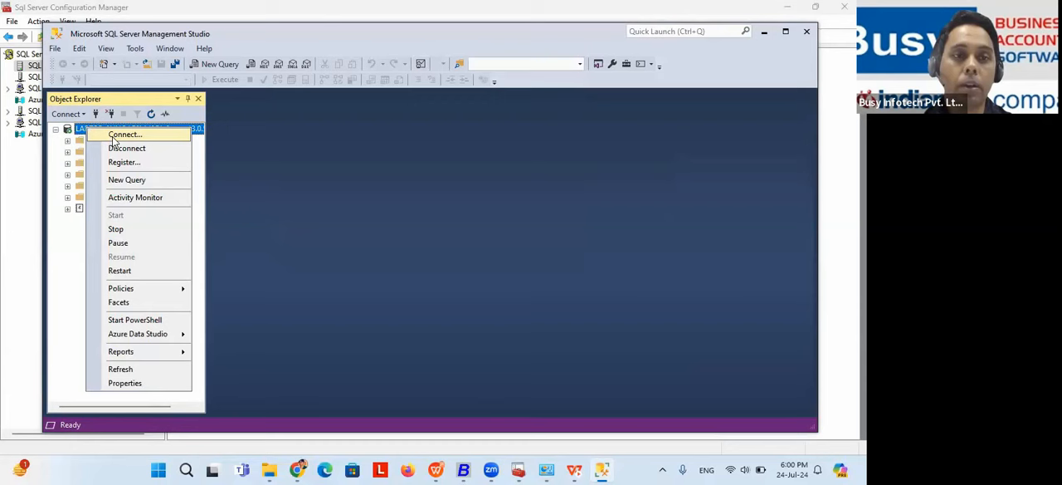
{"action": "left_click", "coordinate": [132, 382]}
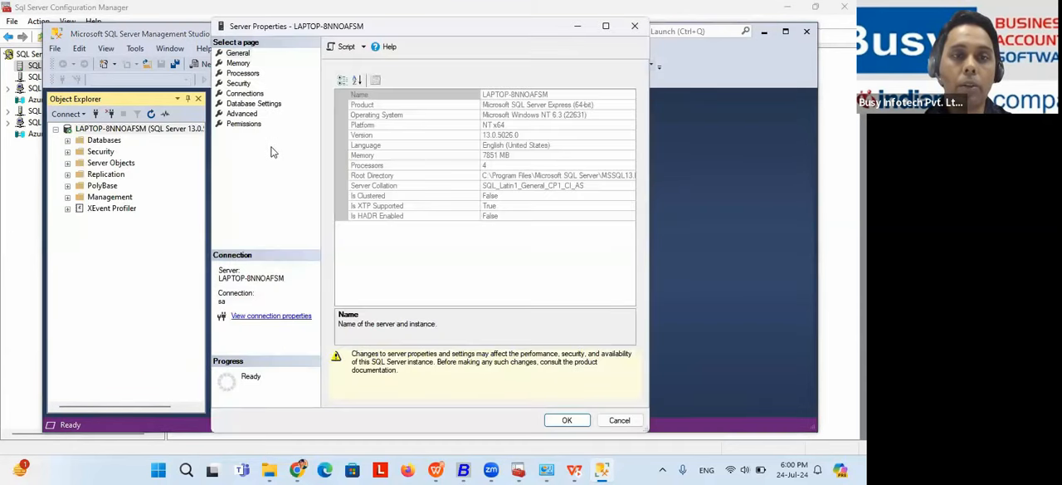
{"action": "left_click", "coordinate": [257, 104]}
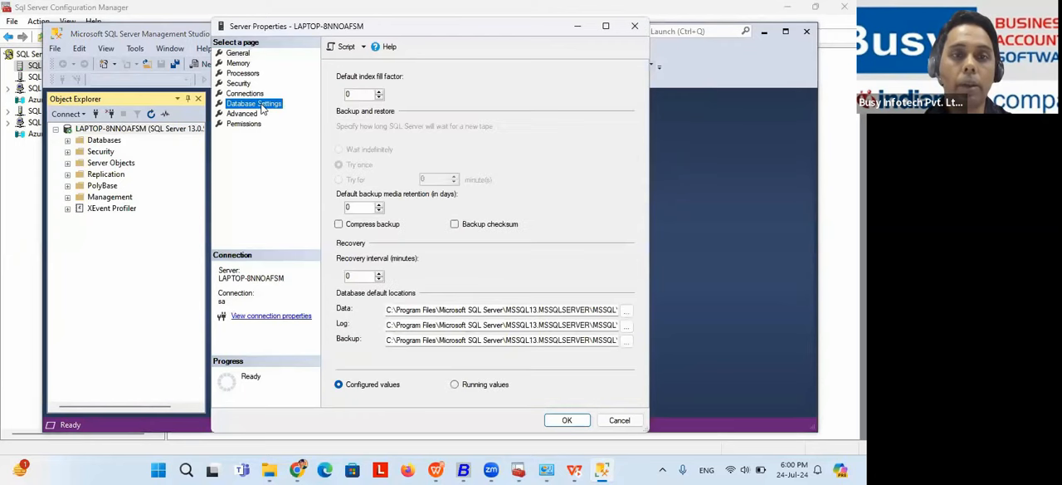
{"action": "left_click", "coordinate": [388, 311]}
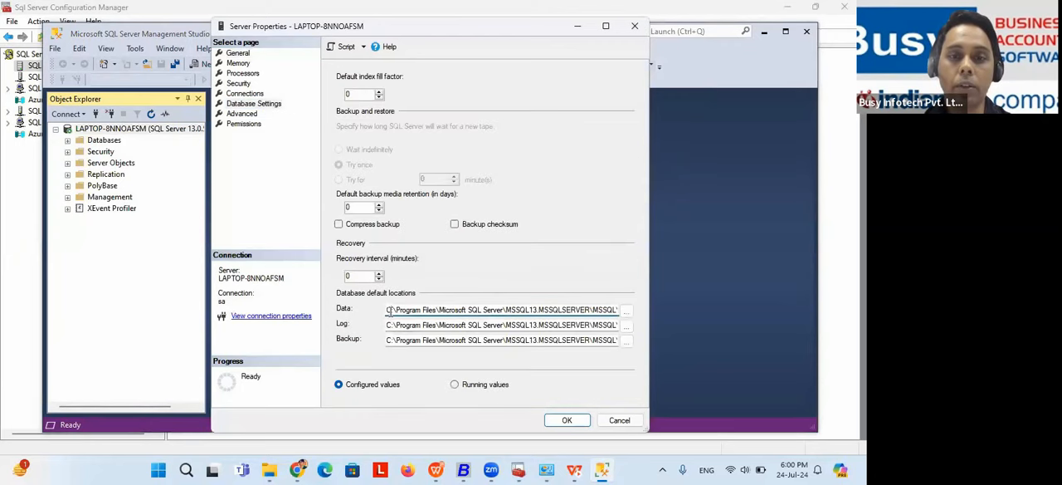
Step: Browse the default data location to C:\Program Files\Microsoft SQL Server\MSSQL13.MSSQLSERVER\MSSQL\DATA, and close the folder picker and server properties without changes
{"action": "left_click", "coordinate": [628, 311]}
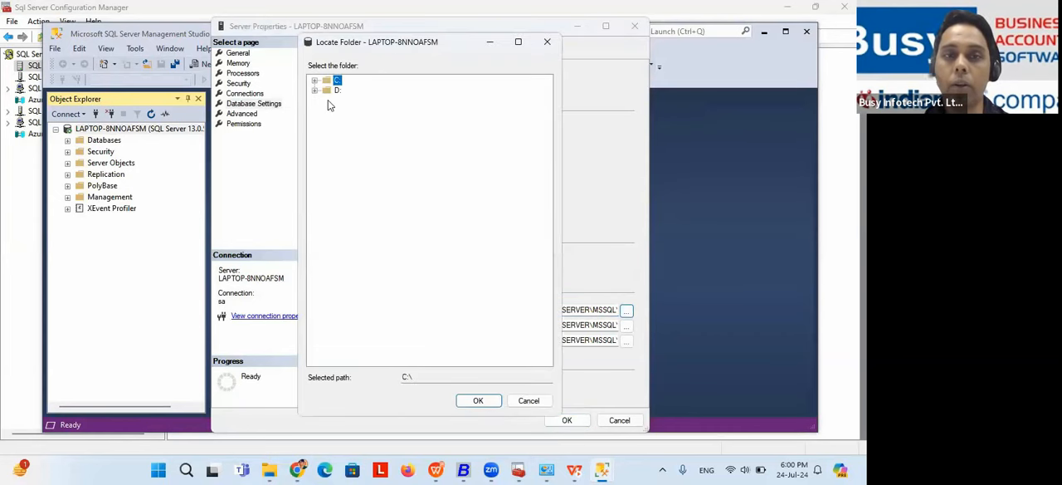
{"action": "left_click", "coordinate": [315, 91]}
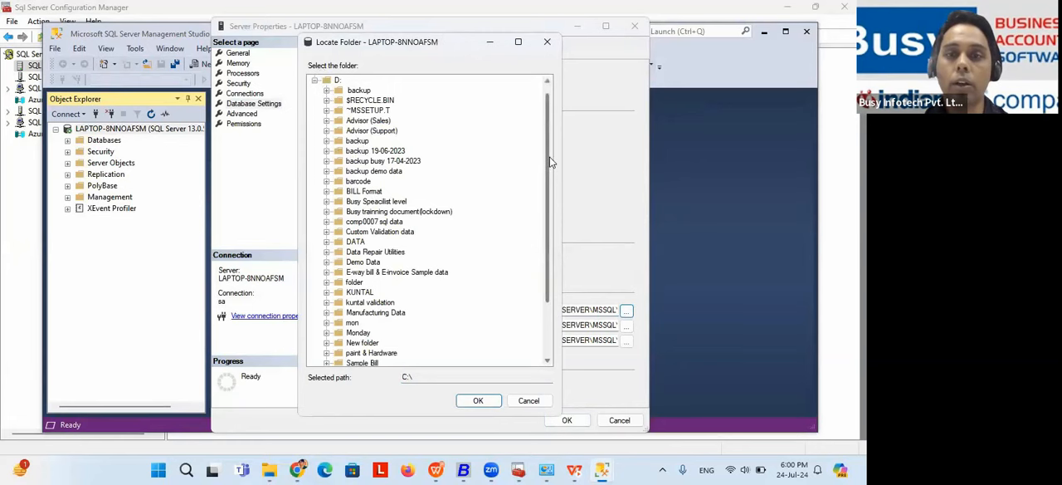
{"action": "scroll", "coordinate": [315, 83], "scroll_direction": "up", "scroll_amount": 1}
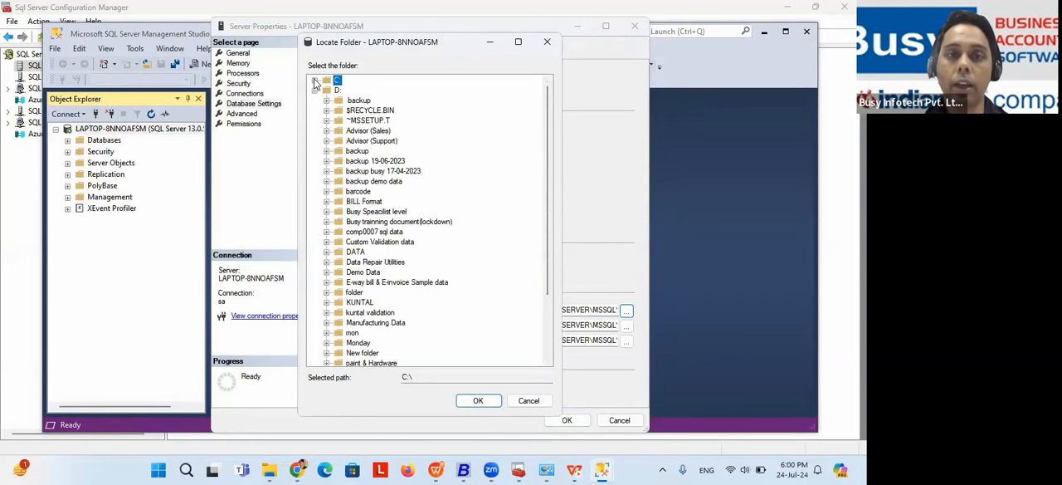
{"action": "left_click", "coordinate": [315, 80]}
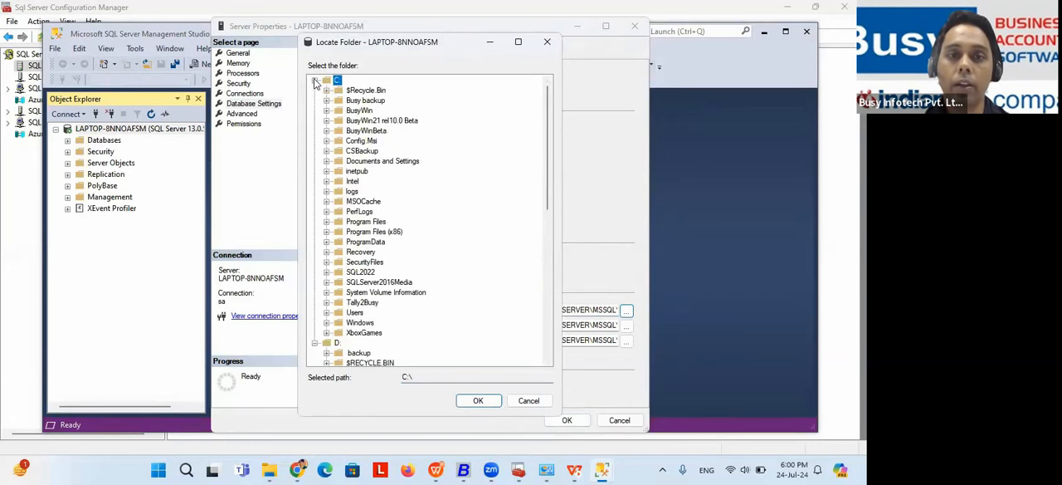
{"action": "left_click", "coordinate": [327, 222]}
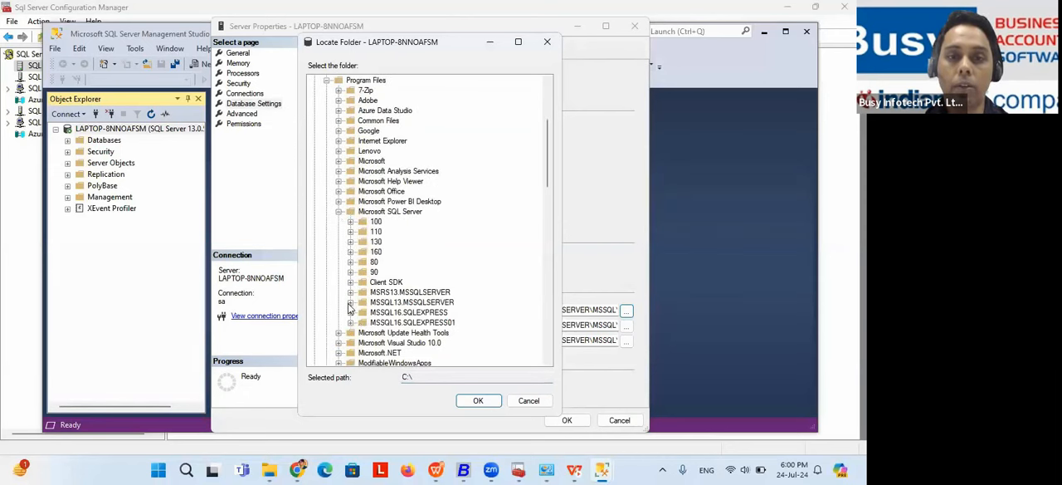
{"action": "left_click", "coordinate": [350, 304]}
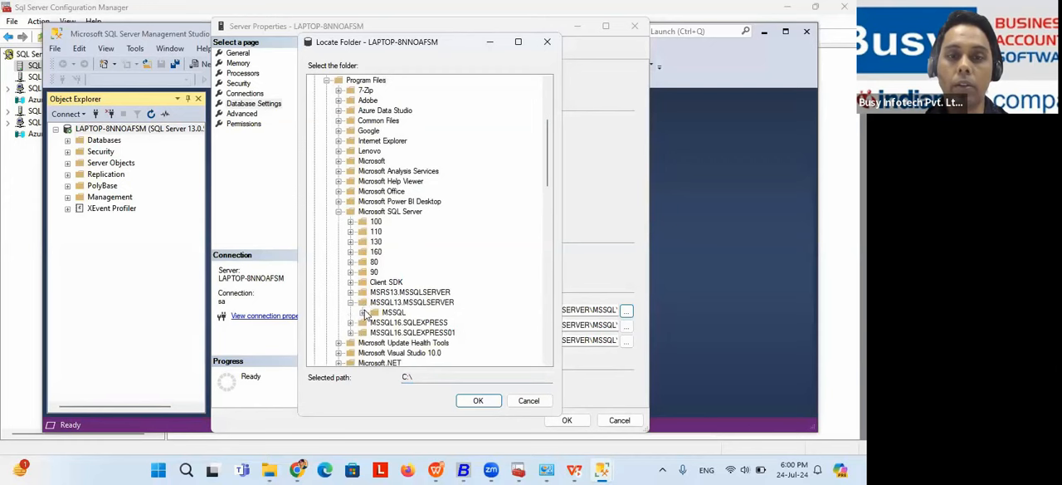
{"action": "left_click", "coordinate": [375, 303]}
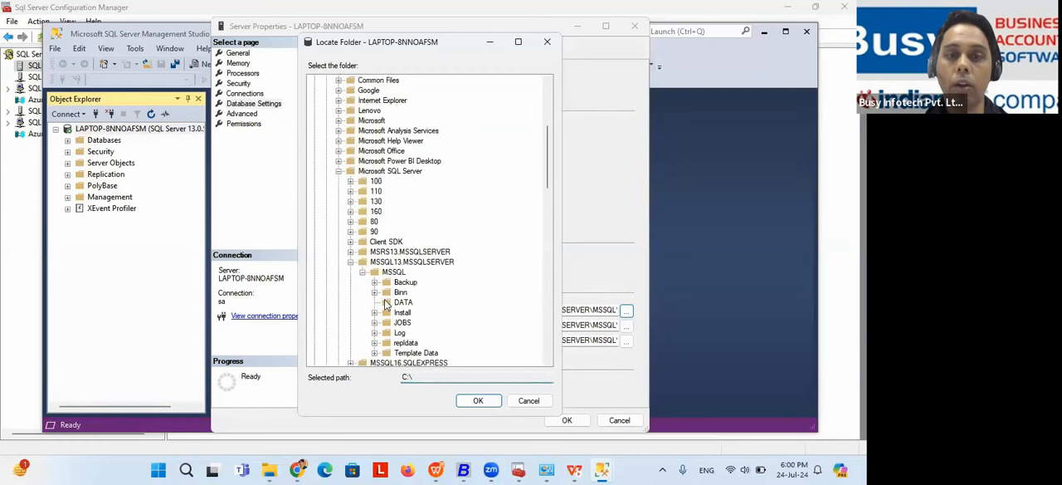
{"action": "left_click", "coordinate": [402, 303]}
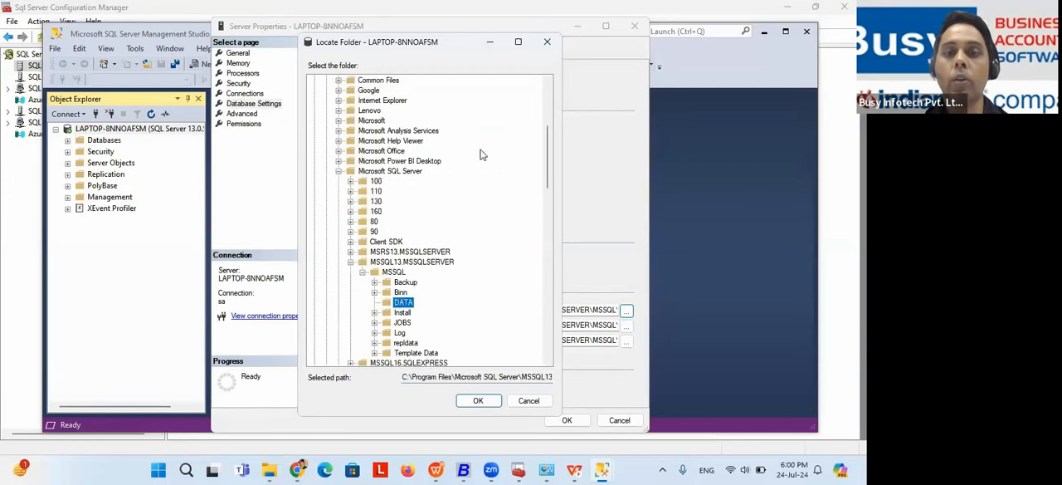
{"action": "left_click", "coordinate": [545, 42]}
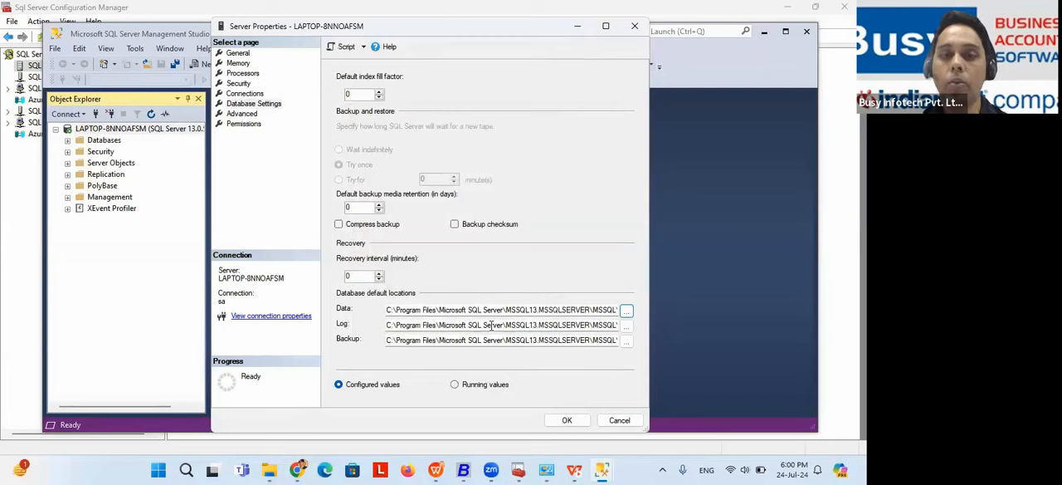
{"action": "left_click", "coordinate": [636, 25]}
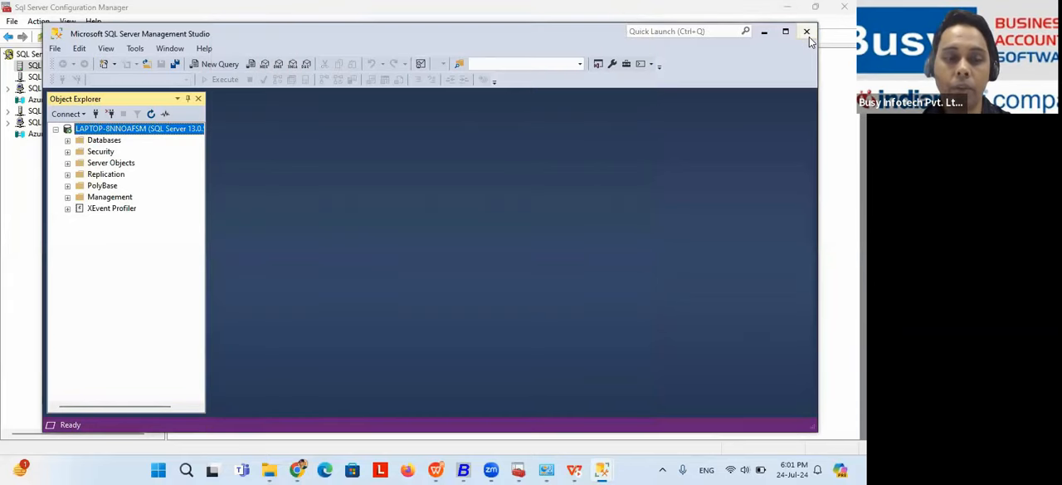
Step: Switch to the WPS slide show and reveal the remaining points on changing the SQL database directory, through "Verify database access"
{"action": "key", "text": "alt+Tab"}
{"action": "key", "text": "alt+Tab"}
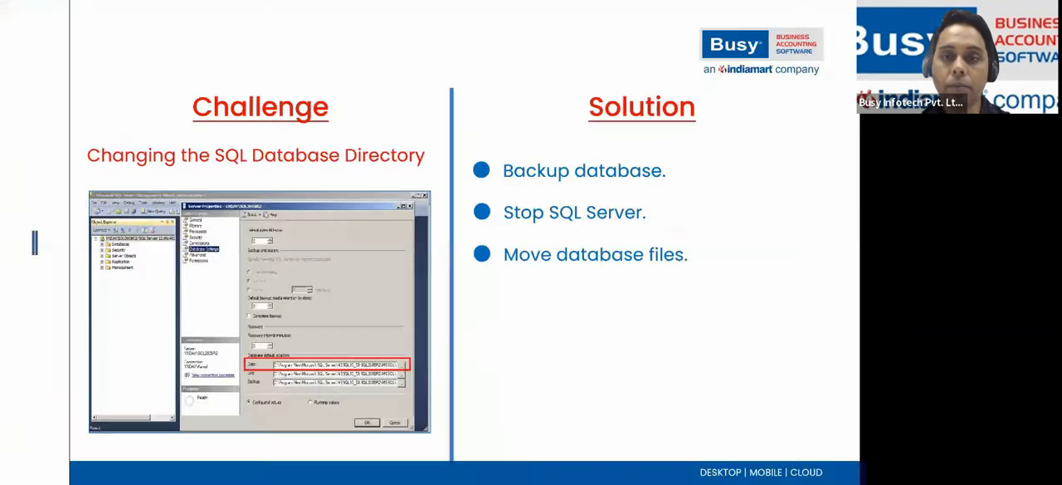
{"action": "key", "text": "Right"}
Step: Advance the slides past "Let's review common SQL errors" to the error "Access denied from LAN (In Client)"
{"action": "key", "text": "Right"}
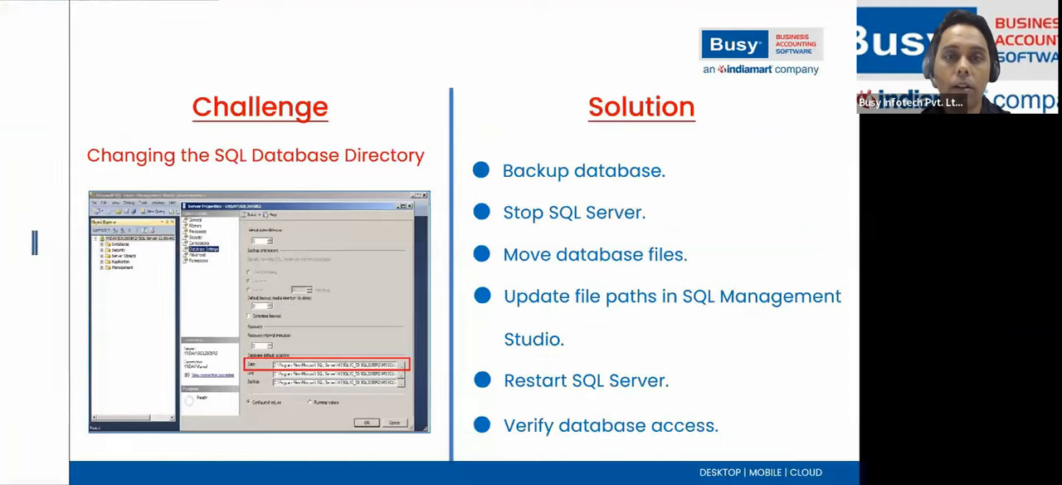
{"action": "key", "text": "Right"}
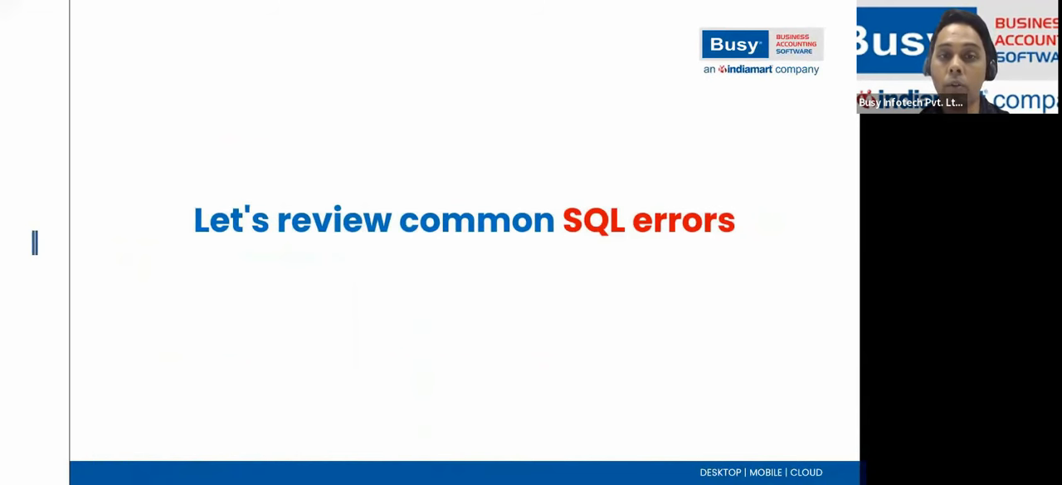
{"action": "key", "text": "Right"}
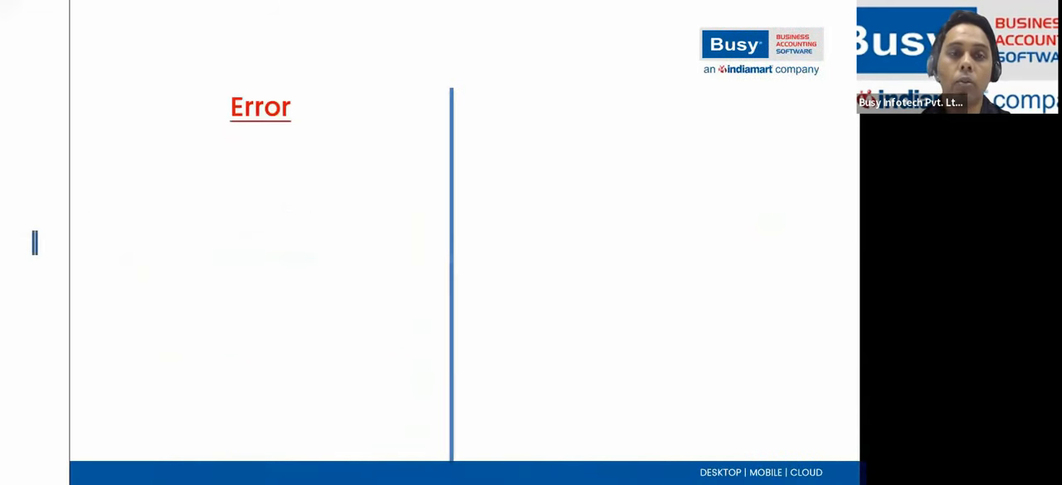
{"action": "key", "text": "Right"}
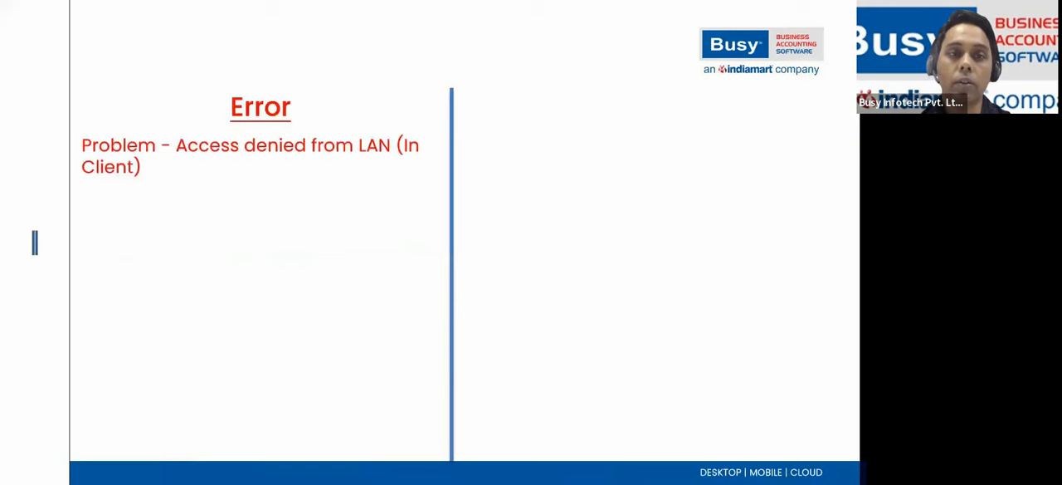
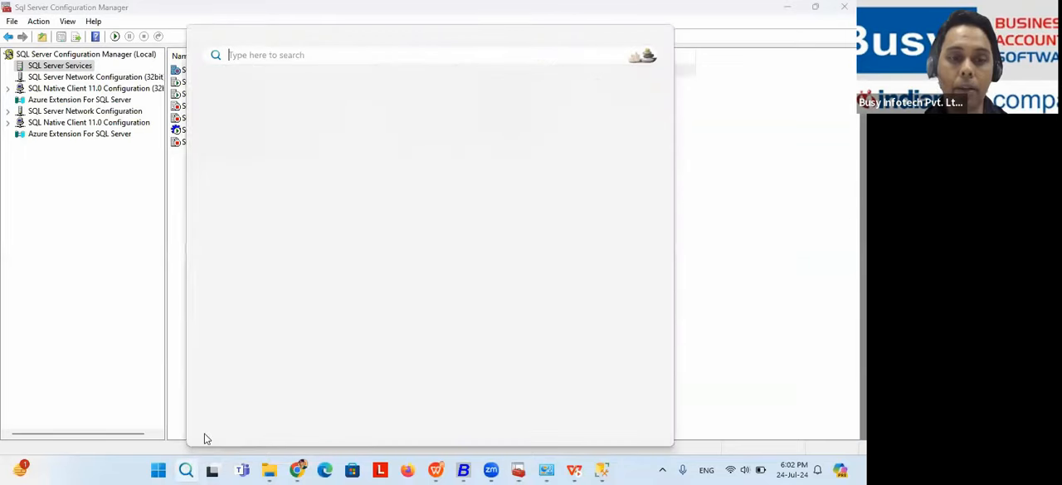
Step: Ping the server at 192.168.22.220 continuously with the -t option from the Run dialog, and close the ping window
{"action": "type", "text": "run"}
{"action": "key", "text": "Return"}
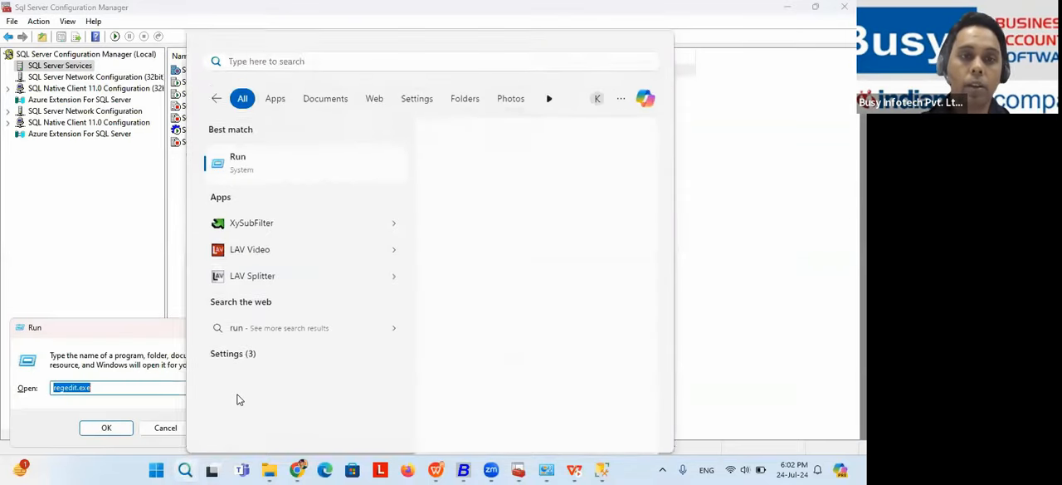
{"action": "type", "text": "ping"}
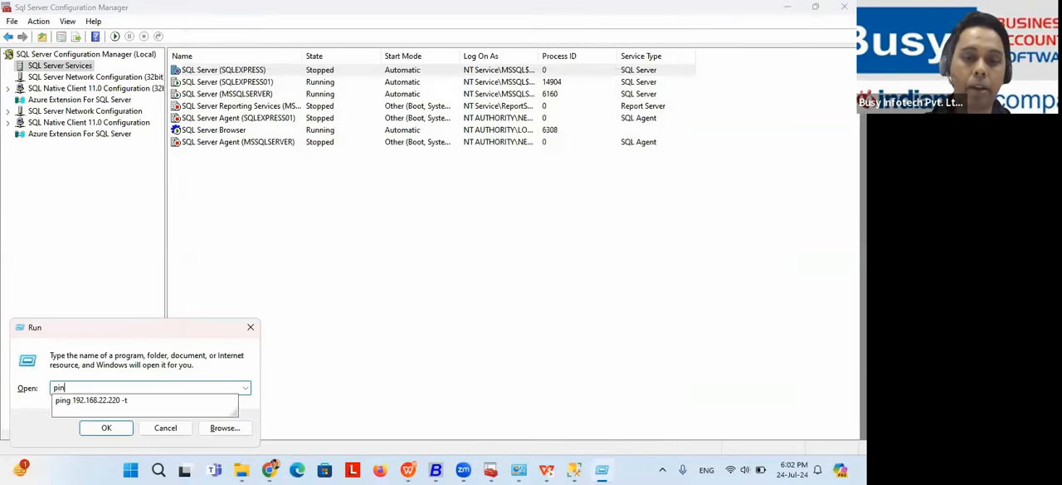
{"action": "left_click", "coordinate": [98, 403]}
{"action": "left_click", "coordinate": [116, 428]}
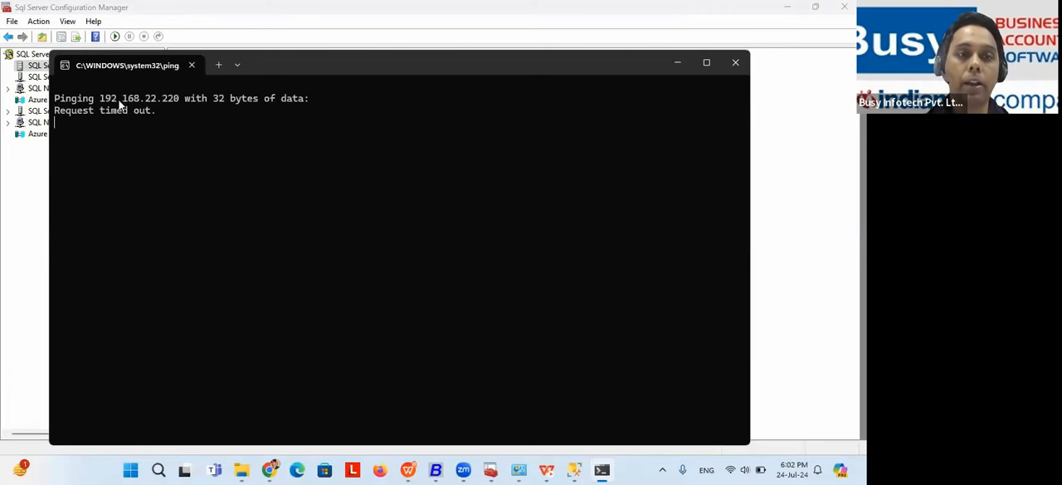
{"action": "left_click", "coordinate": [736, 64]}
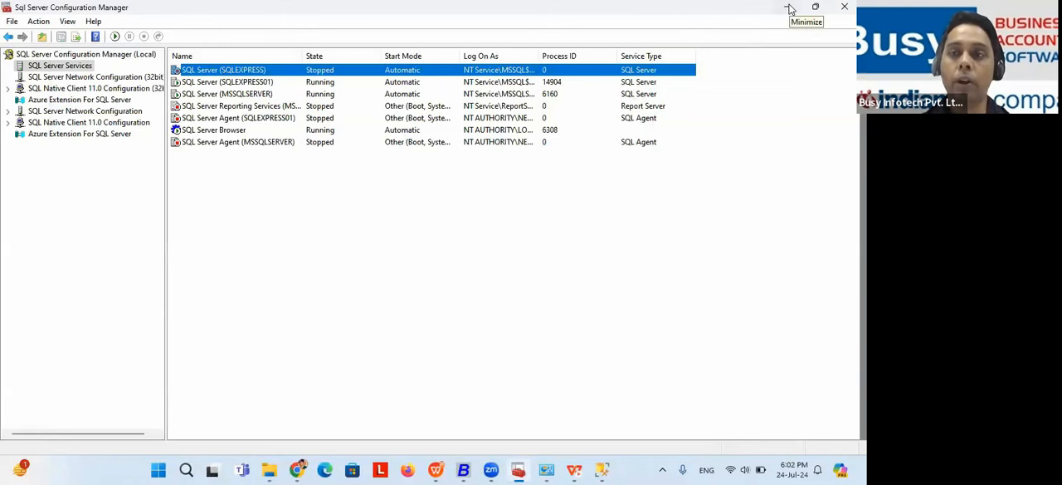
Step: Return to the slide show and reveal the solution points on firewall settings and on enabling TCP/IP and Named Pipes
{"action": "left_click", "coordinate": [789, 8]}
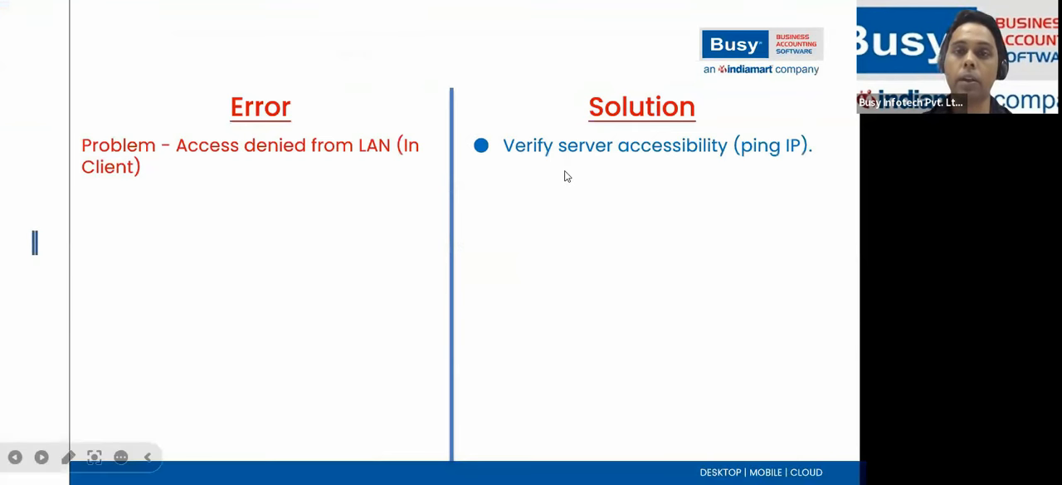
{"action": "key", "text": "Right"}
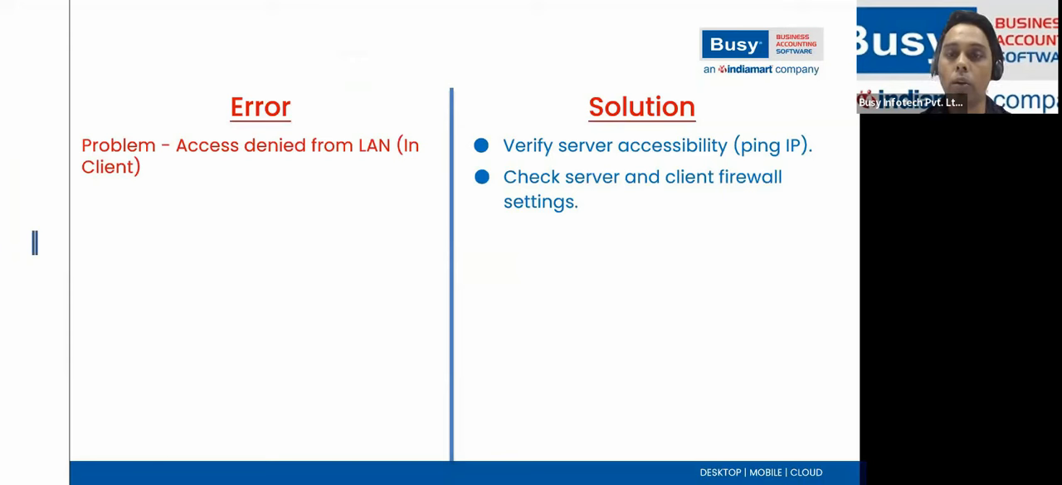
{"action": "key", "text": "Right"}
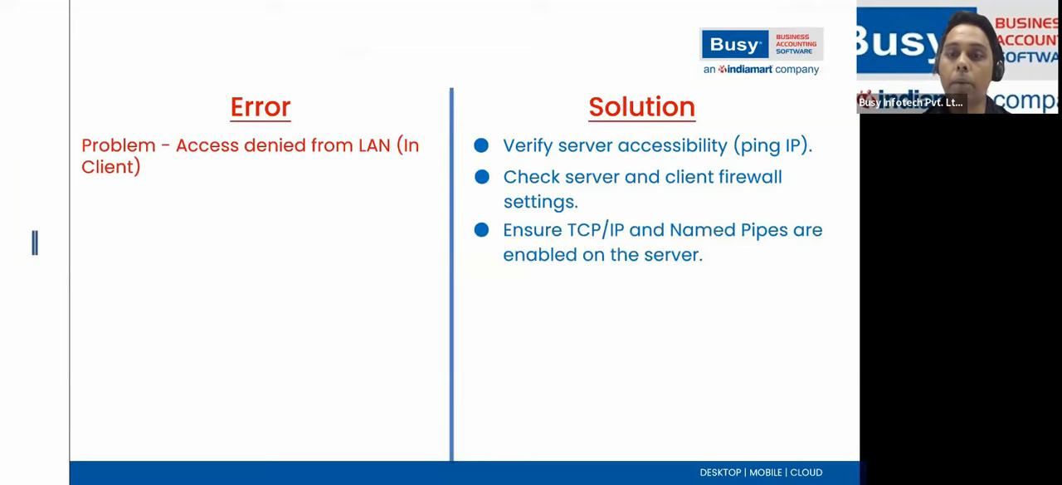
Step: Switch to SQL Server Configuration Manager and list the network protocols for MSSQLSERVER
{"action": "key", "text": "alt+Tab"}
{"action": "key", "text": "alt+Tab"}
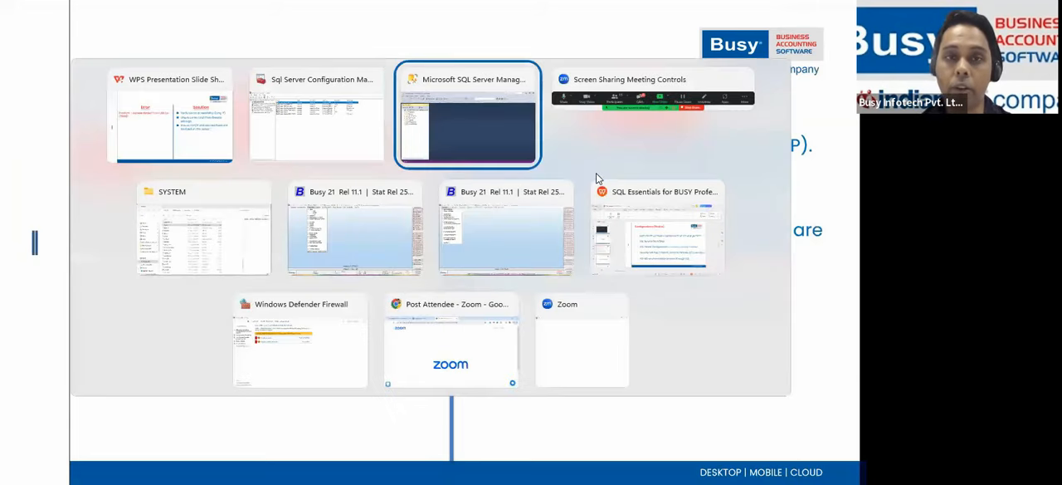
{"action": "key", "text": "alt+Tab"}
{"action": "key", "text": "alt+Tab"}
{"action": "key", "text": "alt+Tab"}
{"action": "key", "text": "alt+Tab"}
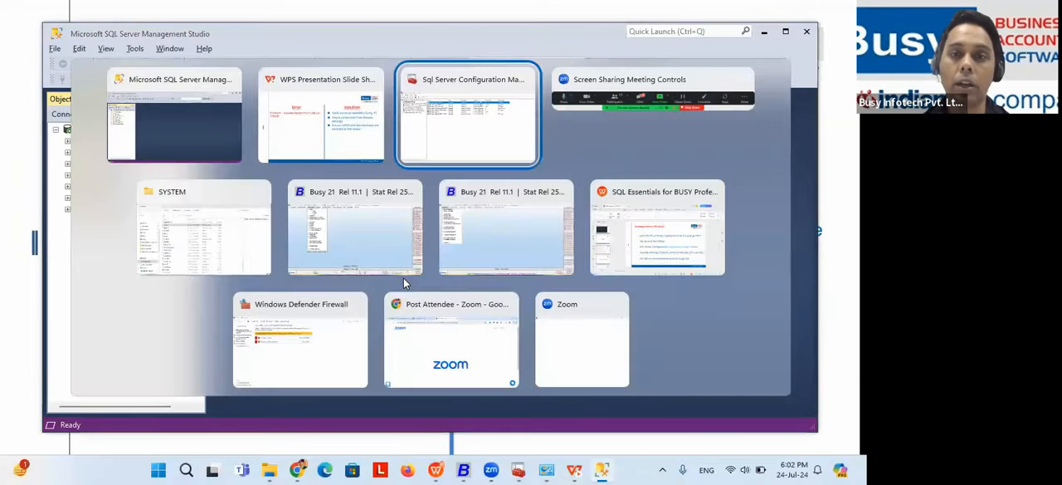
{"action": "key", "text": "alt+Tab"}
{"action": "key", "text": "alt+Tab"}
{"action": "key", "text": "alt+Tab"}
{"action": "key", "text": "alt+Tab"}
{"action": "key", "text": "alt+Tab"}
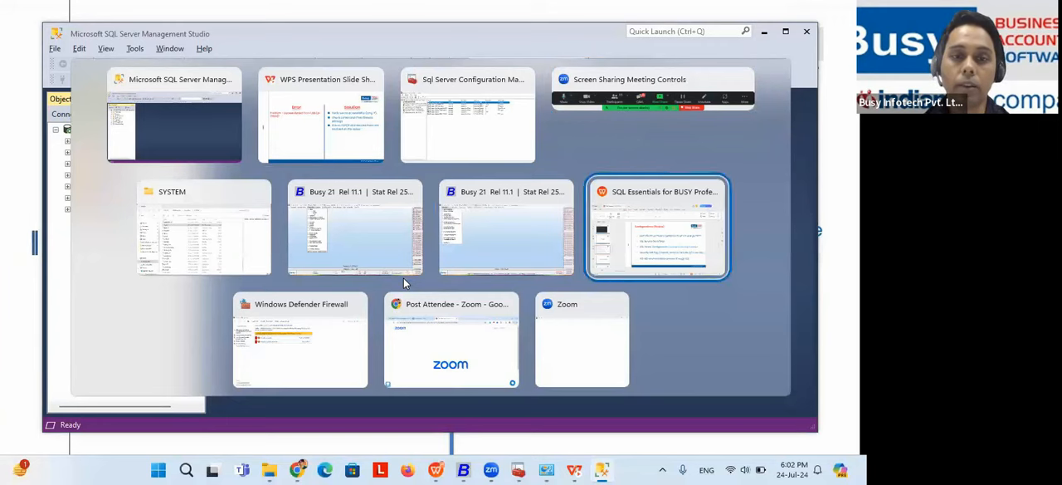
{"action": "key", "text": "alt+Tab"}
{"action": "key", "text": "alt+Tab"}
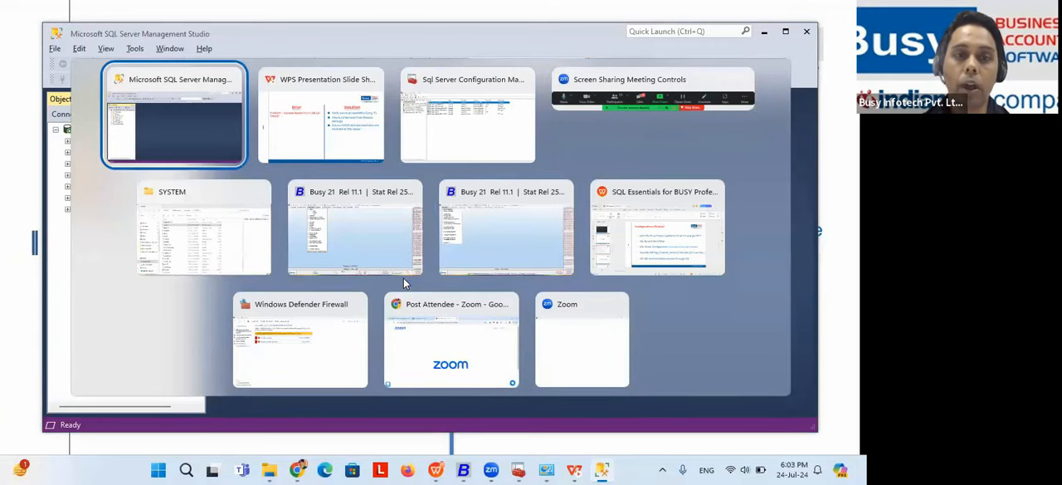
{"action": "left_click", "coordinate": [188, 470]}
{"action": "left_click", "coordinate": [519, 469]}
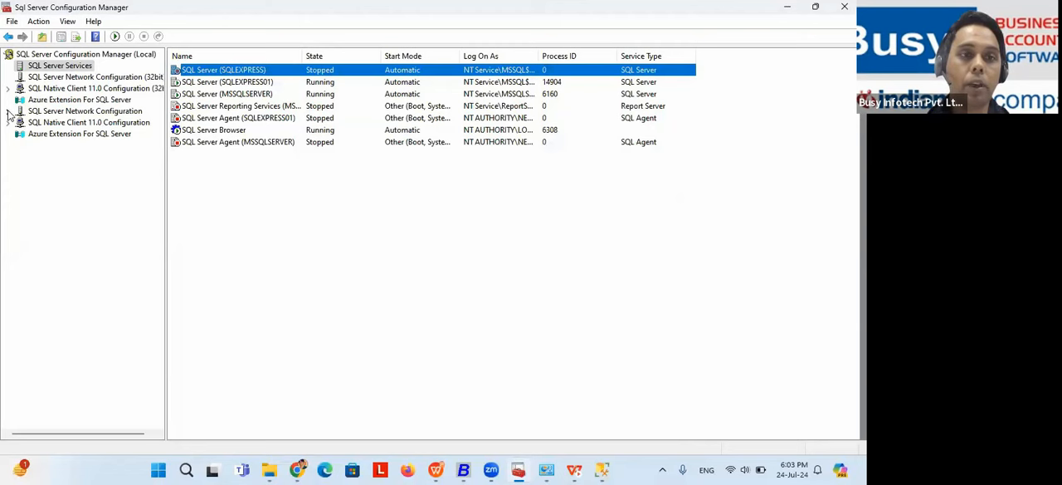
{"action": "left_click", "coordinate": [9, 111]}
{"action": "left_click", "coordinate": [88, 123]}
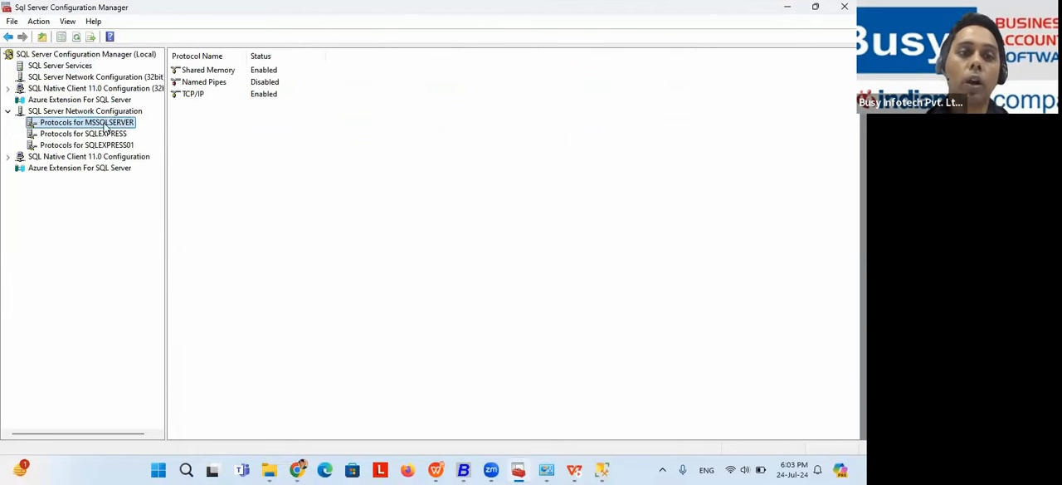
Step: Compare the protocol statuses of the SQLEXPRESS instance with those of MSSQLSERVER
{"action": "left_click", "coordinate": [98, 136]}
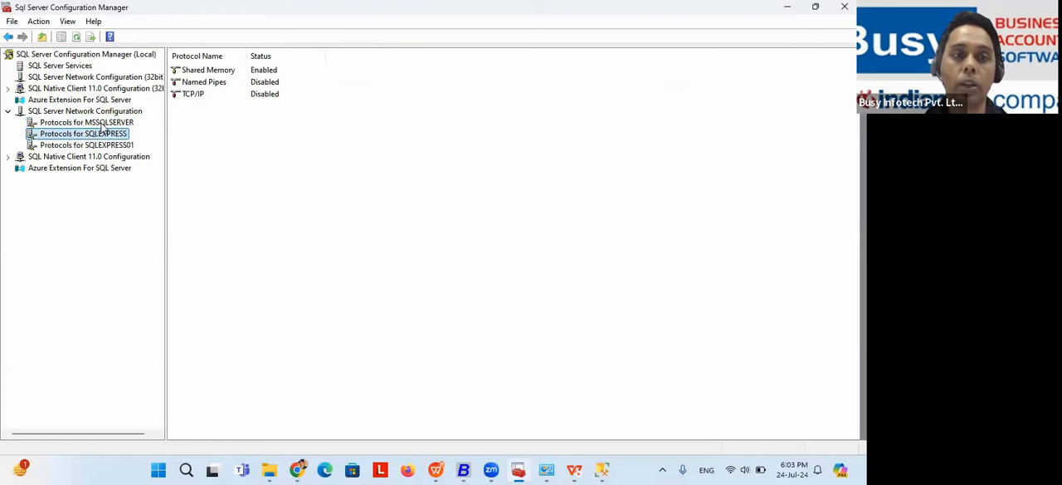
{"action": "left_click", "coordinate": [102, 124]}
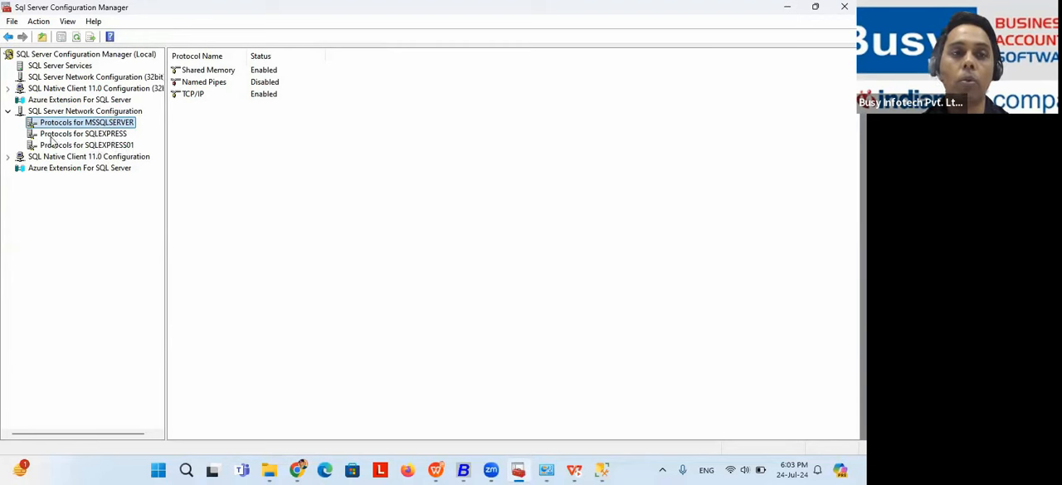
{"action": "left_click", "coordinate": [97, 135]}
{"action": "left_click", "coordinate": [120, 123]}
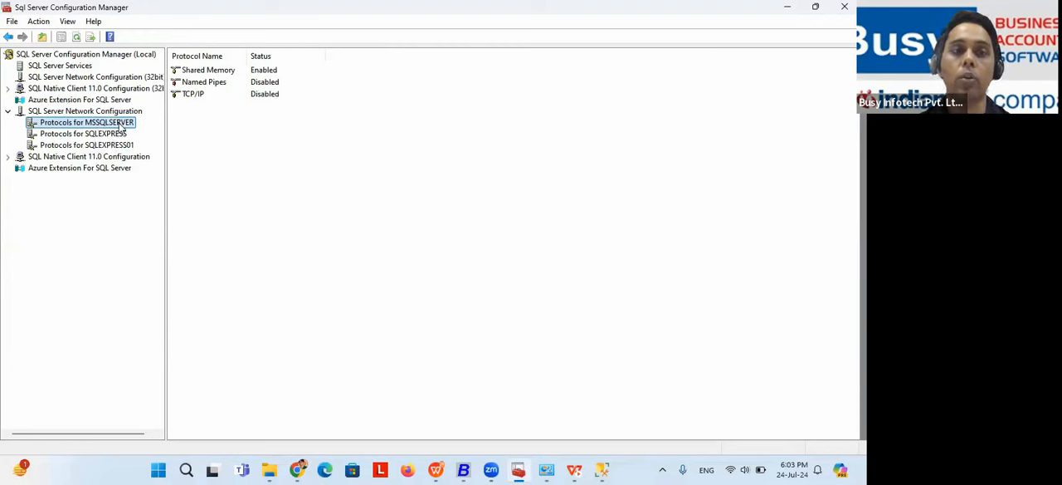
Step: Check the running states of the SQLEXPRESS and SQLEXPRESS01 instances among the SQL Server services
{"action": "left_click", "coordinate": [86, 66]}
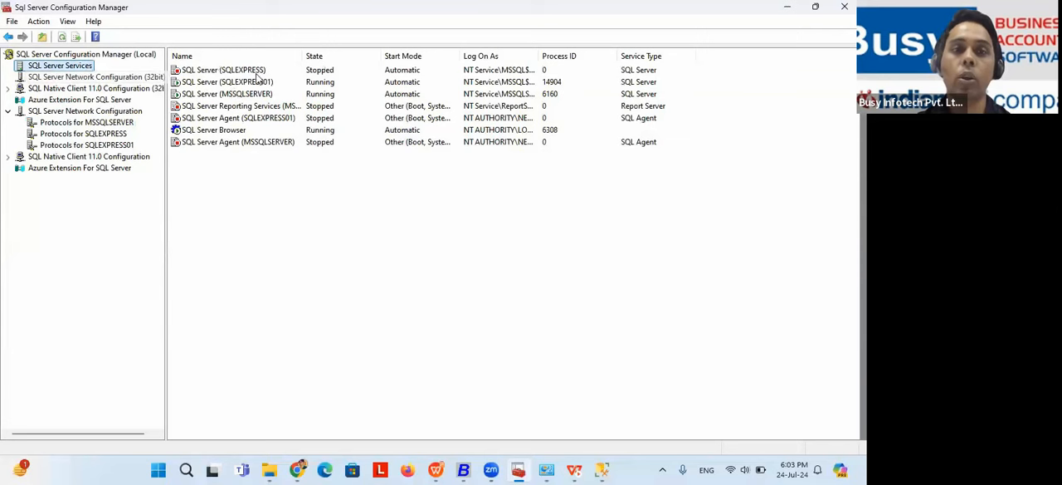
{"action": "left_click", "coordinate": [309, 70]}
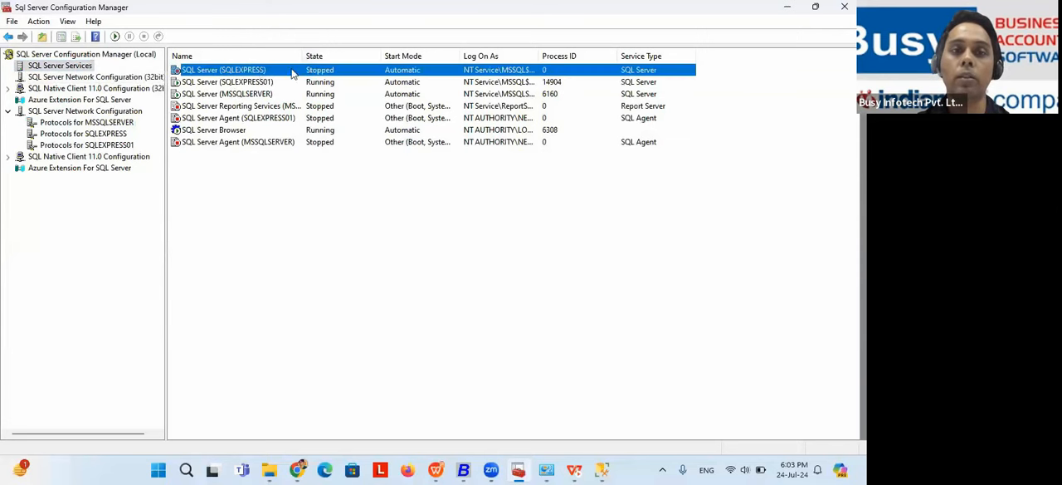
{"action": "left_click", "coordinate": [299, 83]}
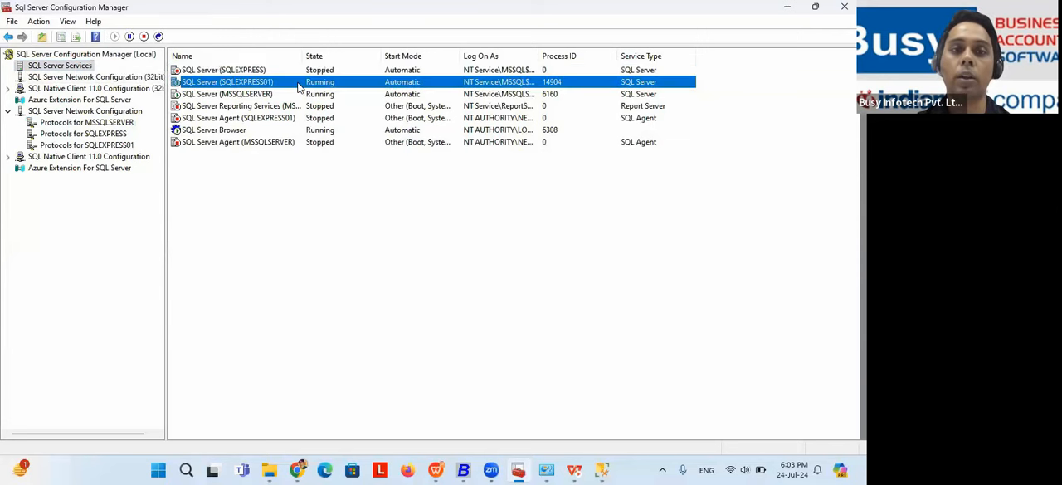
Step: Enable the Named Pipes protocol for MSSQLSERVER and acknowledge the service restart warning
{"action": "left_click", "coordinate": [103, 124]}
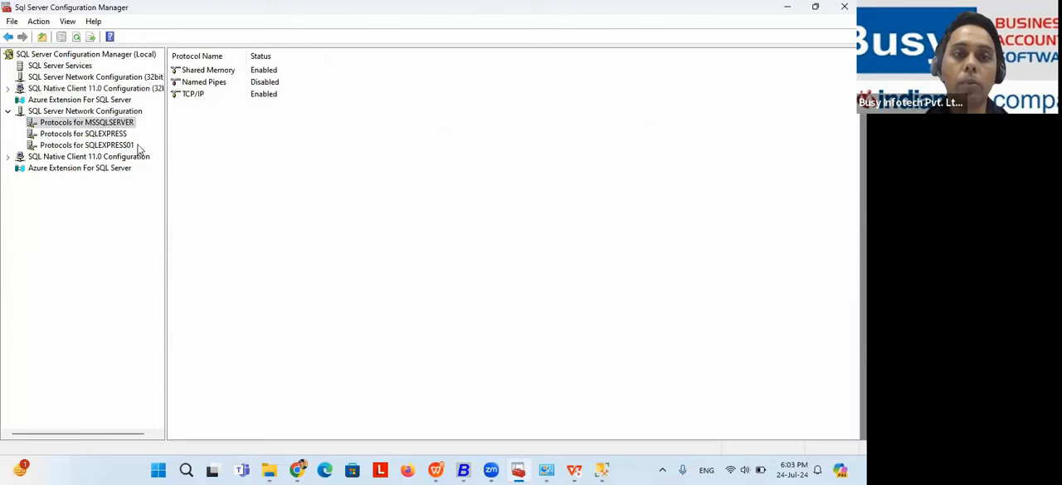
{"action": "left_click", "coordinate": [199, 85]}
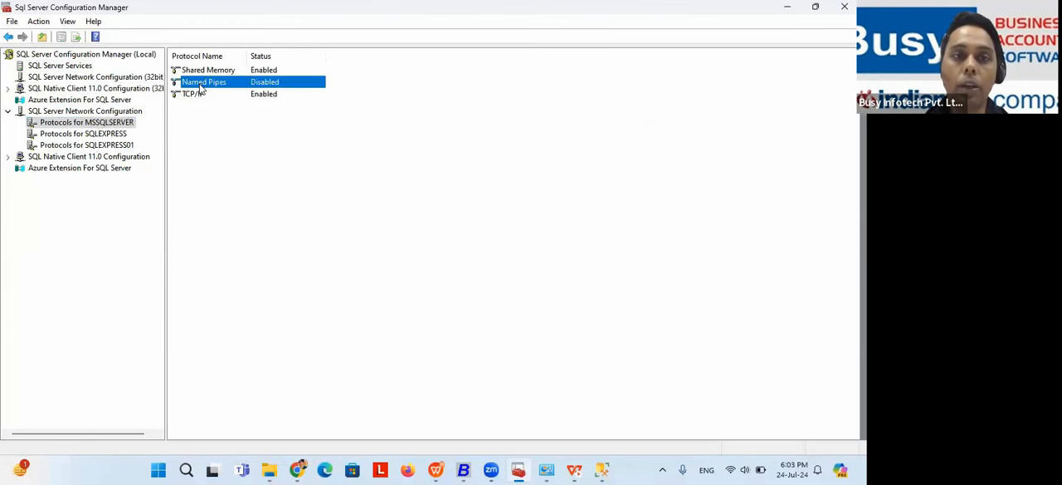
{"action": "right_click", "coordinate": [218, 86]}
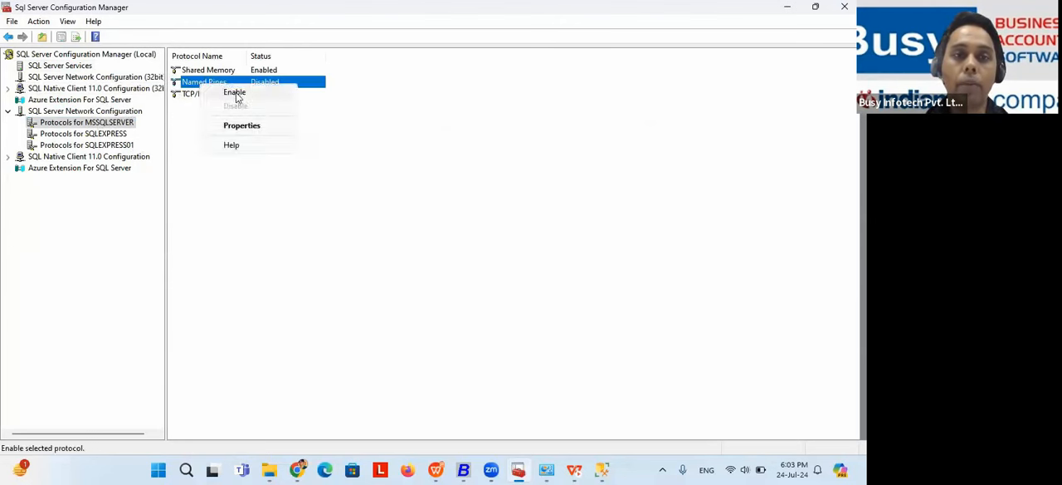
{"action": "left_click", "coordinate": [236, 94]}
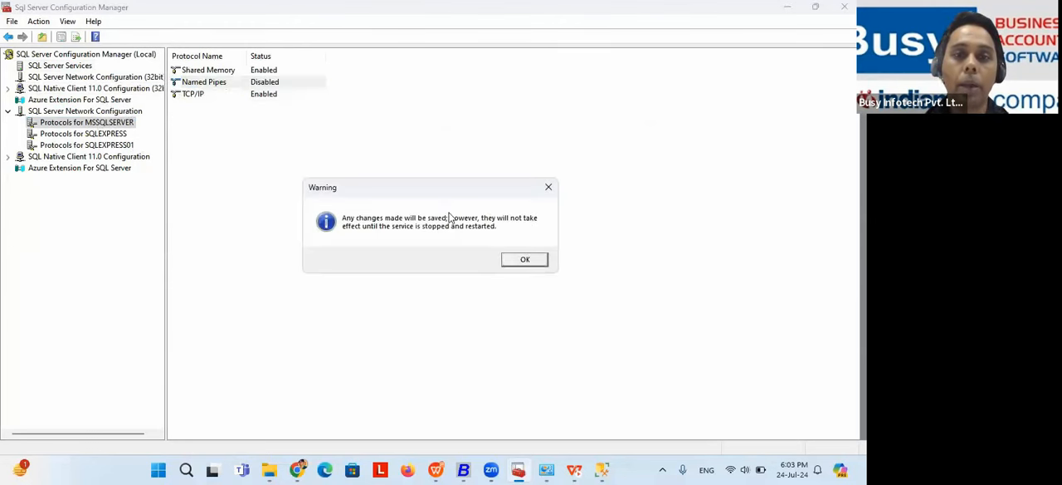
{"action": "left_click", "coordinate": [523, 259]}
Step: Open the IP address settings in the TCP/IP properties of MSSQLSERVER and find the IP4 section
{"action": "right_click", "coordinate": [210, 97]}
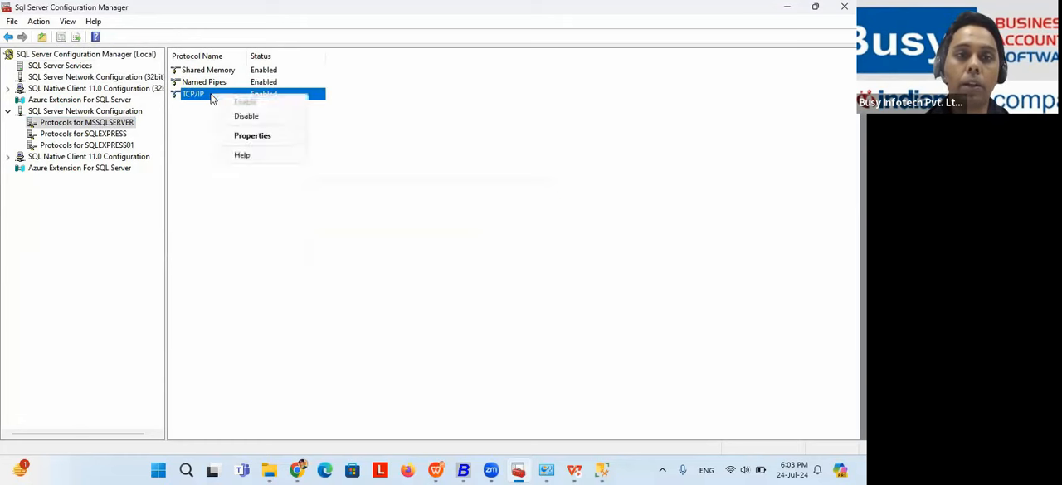
{"action": "left_click", "coordinate": [245, 138]}
{"action": "left_click", "coordinate": [359, 107]}
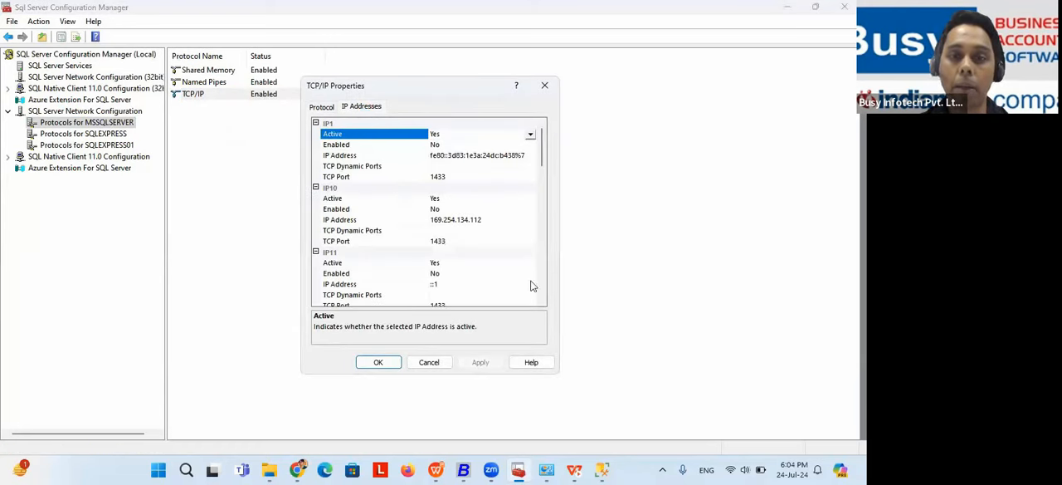
{"action": "left_click", "coordinate": [542, 301]}
{"action": "left_click", "coordinate": [542, 301]}
{"action": "left_click", "coordinate": [541, 301]}
{"action": "left_click", "coordinate": [541, 301]}
{"action": "left_click", "coordinate": [542, 301]}
{"action": "left_click", "coordinate": [542, 303]}
{"action": "left_click", "coordinate": [542, 303]}
{"action": "left_click", "coordinate": [542, 304]}
{"action": "left_click", "coordinate": [542, 304]}
{"action": "left_click", "coordinate": [541, 303]}
{"action": "left_click", "coordinate": [541, 304]}
{"action": "left_click", "coordinate": [542, 304]}
{"action": "left_click", "coordinate": [542, 304]}
{"action": "left_click", "coordinate": [542, 304]}
{"action": "left_click", "coordinate": [541, 303]}
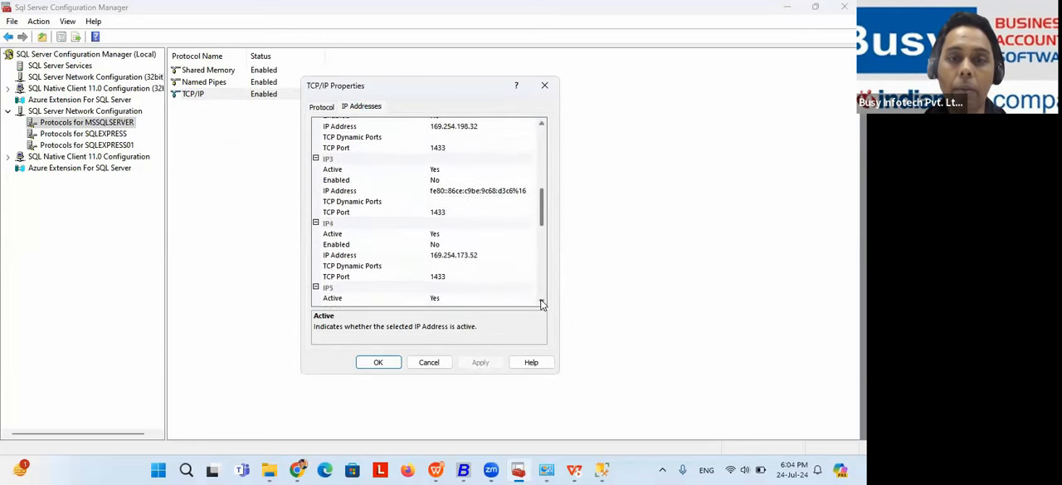
{"action": "left_click", "coordinate": [542, 304]}
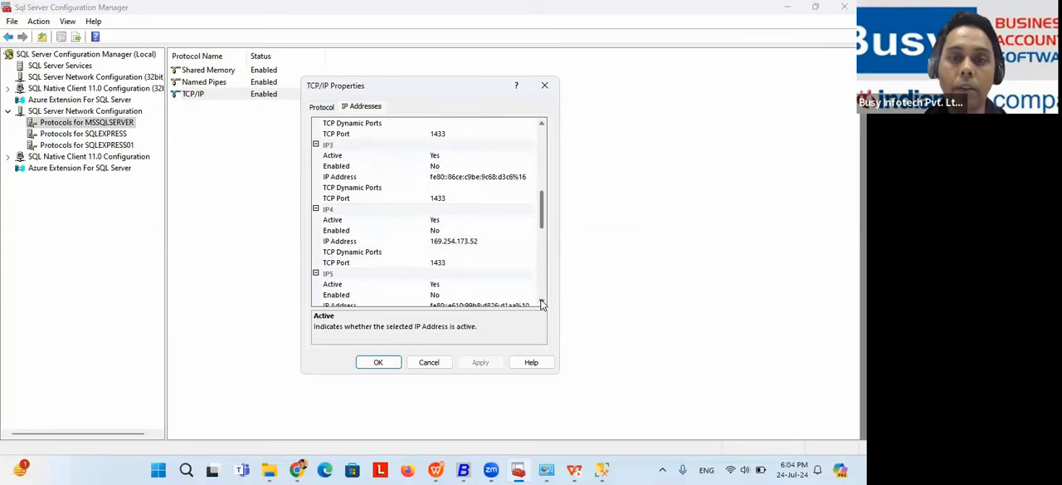
Step: Point out the IP address, Active option and TCP port under IP4, and close the TCP/IP properties without changes
{"action": "left_click", "coordinate": [485, 242]}
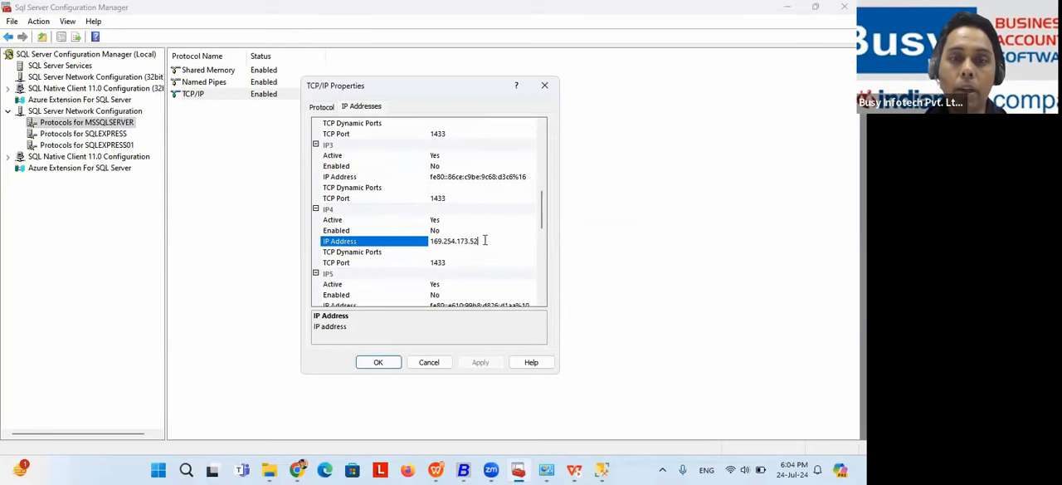
{"action": "left_click_drag", "start_coordinate": [485, 240], "coordinate": [424, 241]}
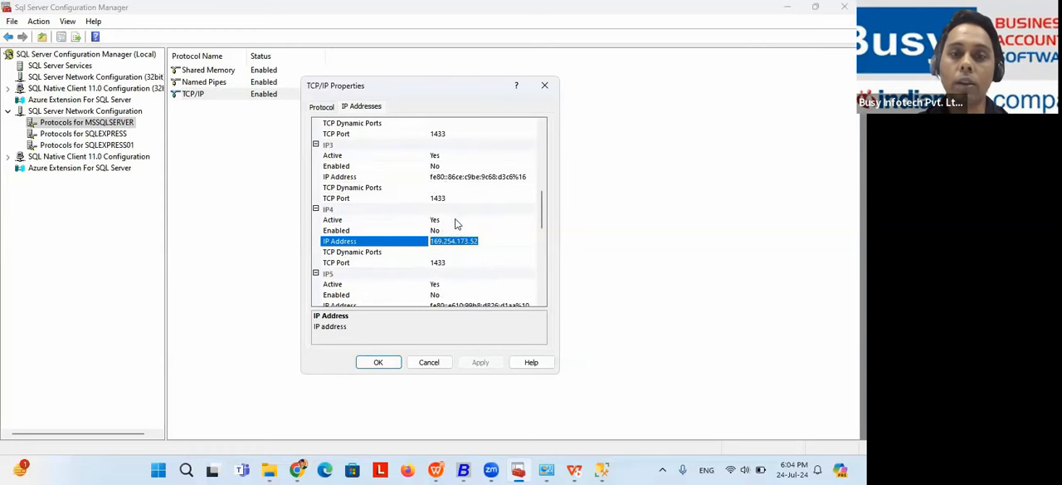
{"action": "left_click", "coordinate": [479, 240]}
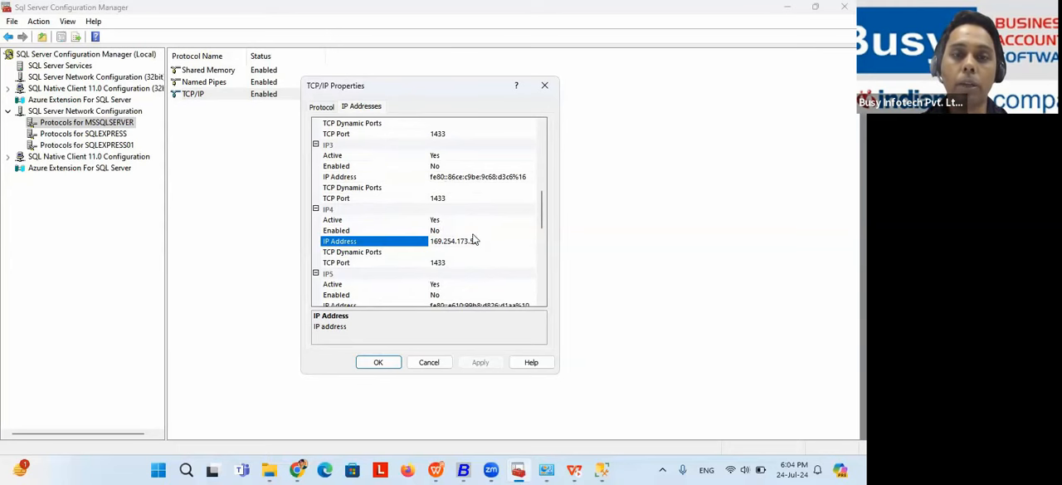
{"action": "left_click_drag", "start_coordinate": [479, 241], "coordinate": [430, 242]}
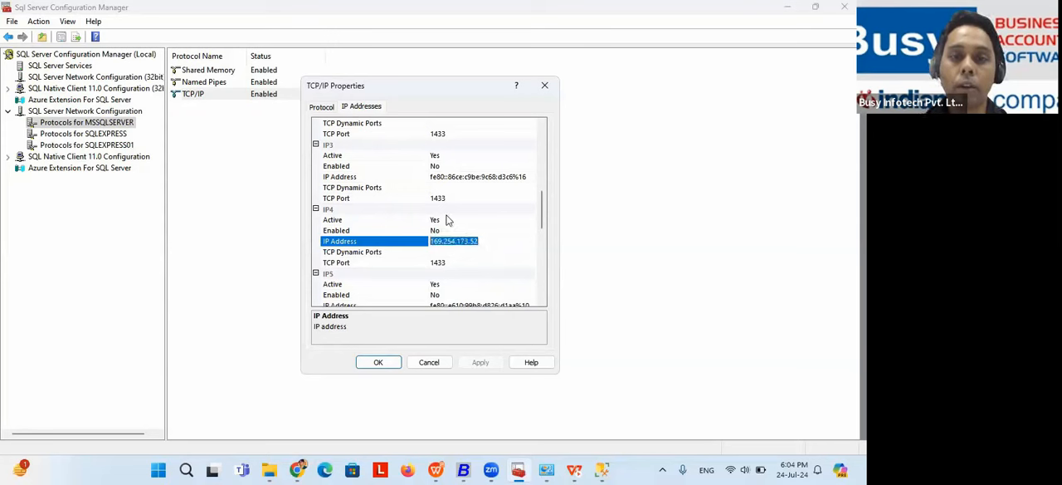
{"action": "left_click", "coordinate": [456, 220]}
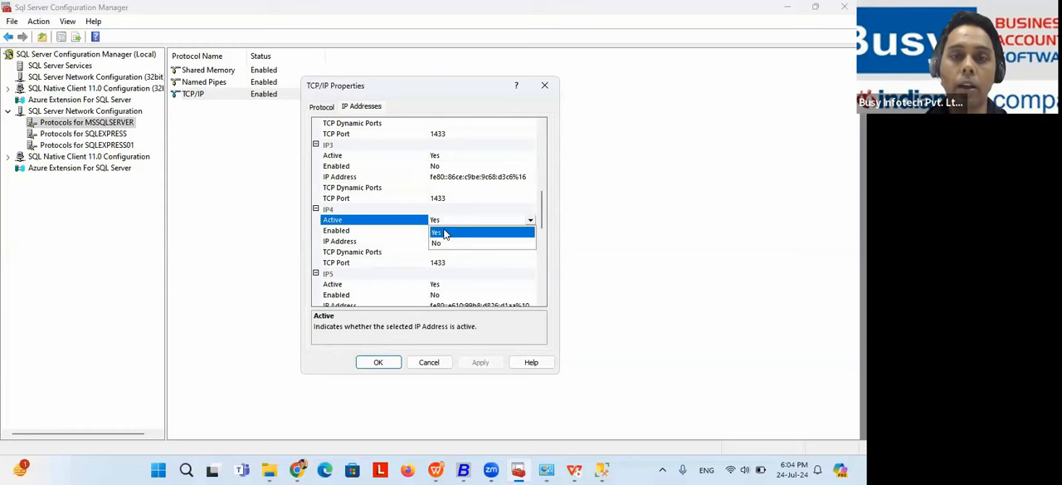
{"action": "left_click", "coordinate": [443, 233]}
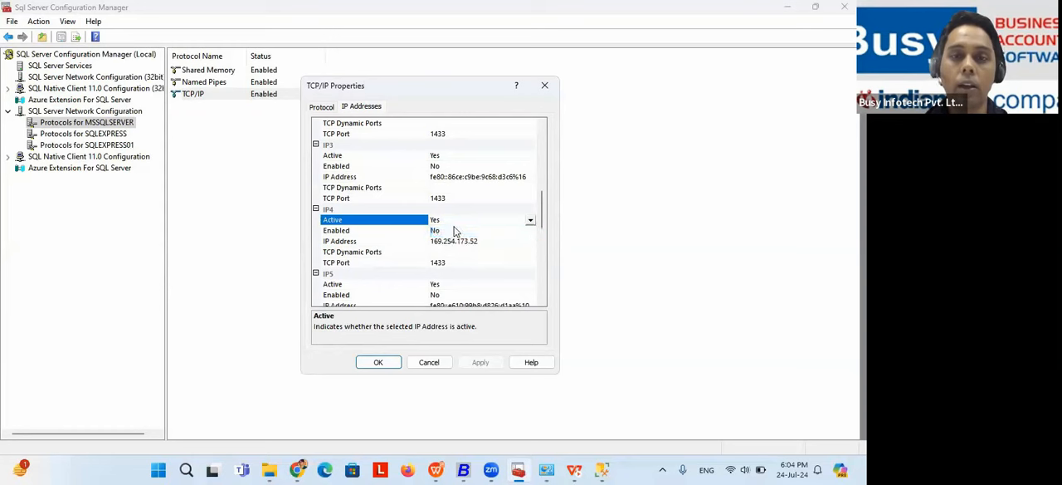
{"action": "left_click", "coordinate": [452, 264]}
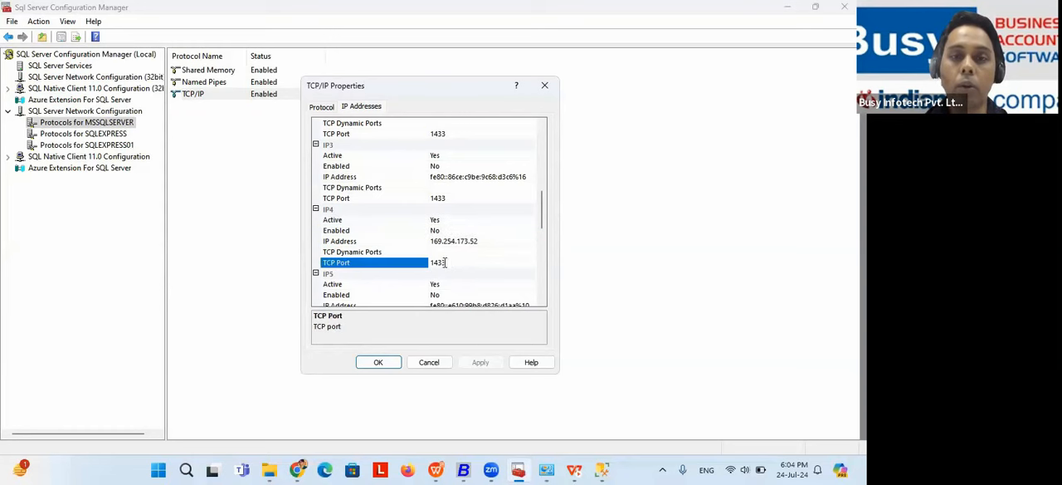
{"action": "left_click", "coordinate": [544, 86]}
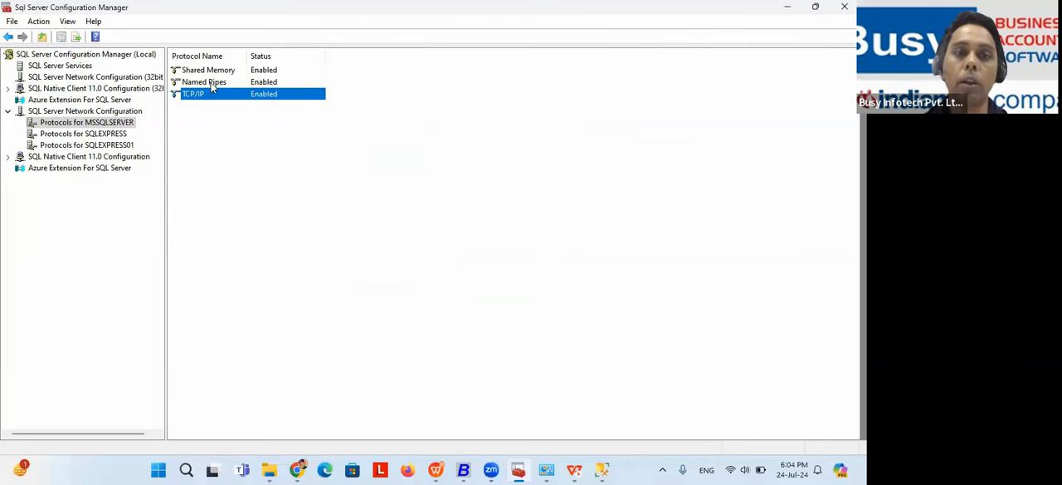
Step: Bring up the control commands of the SQLEXPRESS01 service, and return to the slide show's next solution for LAN access denial
{"action": "left_click", "coordinate": [62, 66]}
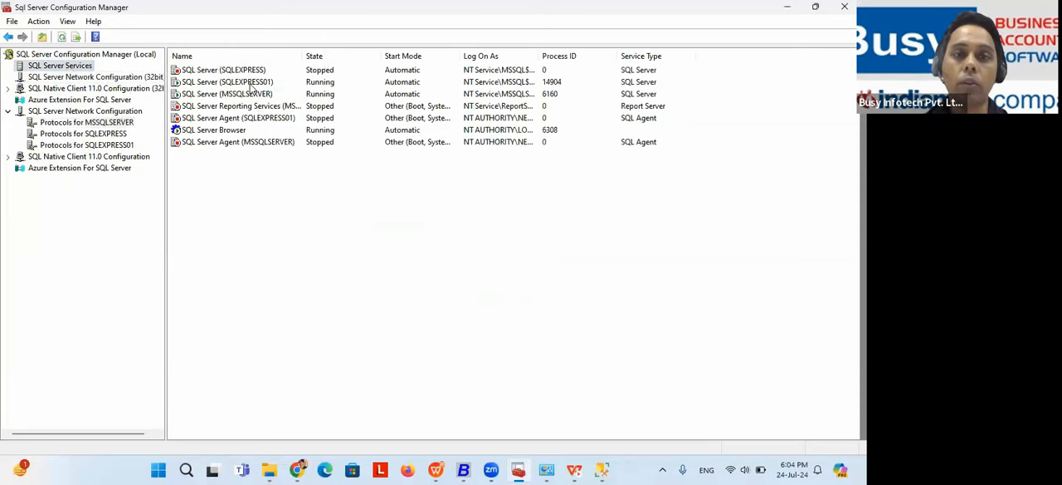
{"action": "right_click", "coordinate": [250, 84]}
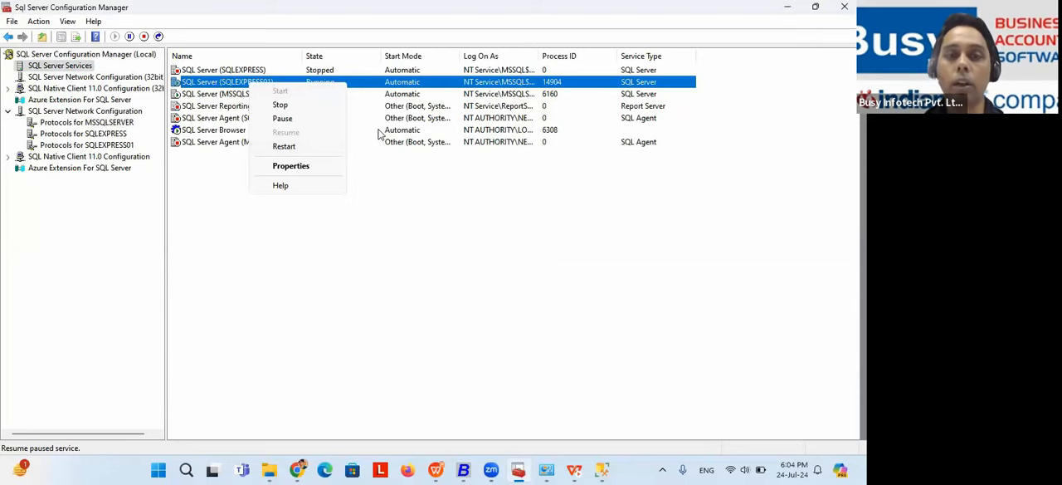
{"action": "key", "text": "alt+Tab"}
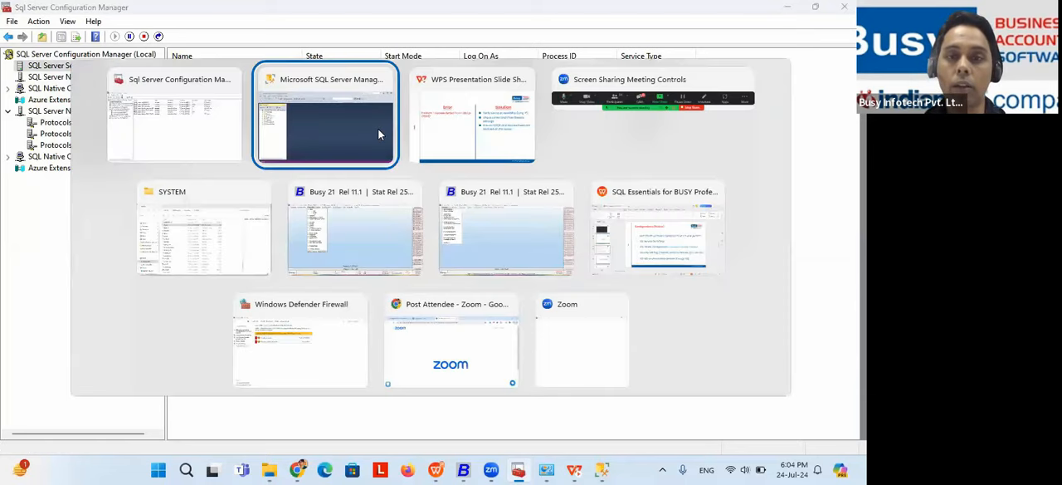
{"action": "key", "text": "alt+Tab"}
{"action": "key", "text": "Right"}
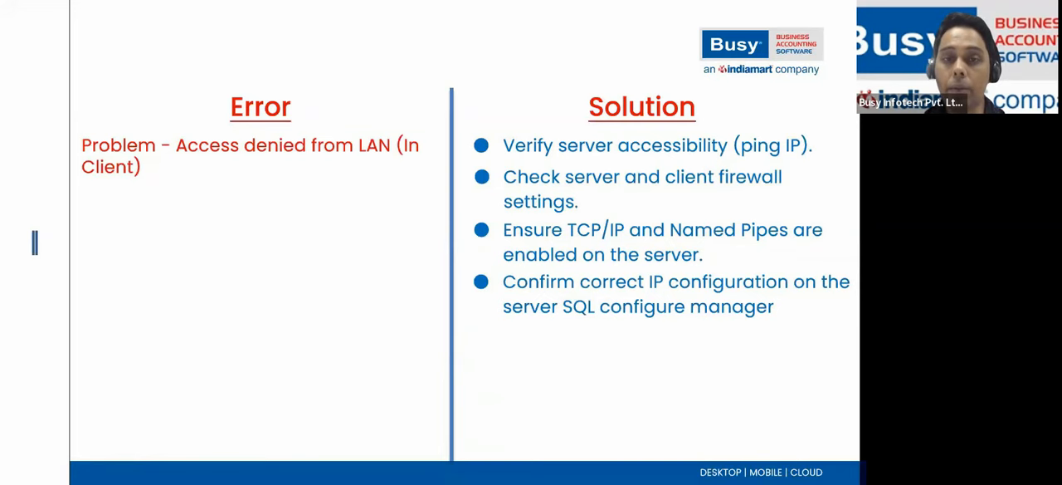
Step: Switch to Busy 21 and look through the Company commands
{"action": "key", "text": "alt+Tab"}
{"action": "key", "text": "alt+Tab"}
{"action": "key", "text": "alt+Tab"}
{"action": "key", "text": "alt+Tab"}
{"action": "key", "text": "alt+Tab"}
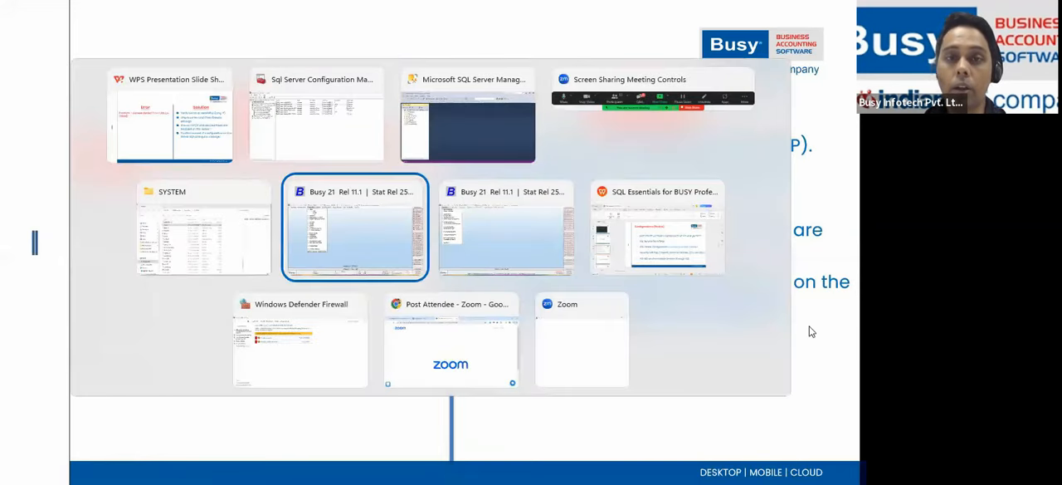
{"action": "key", "text": "Escape"}
{"action": "key", "text": "Return"}
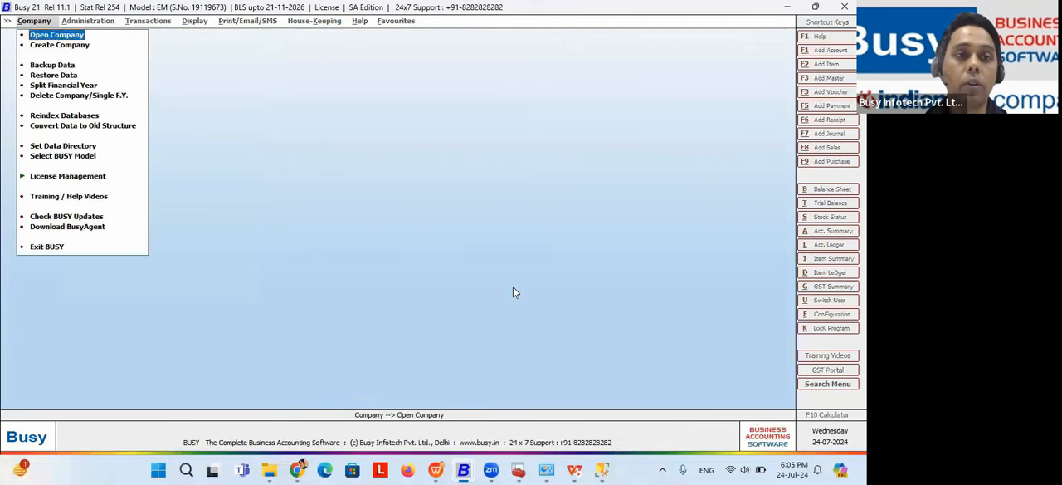
{"action": "key", "text": "Down"}
{"action": "key", "text": "Down"}
{"action": "key", "text": "Down"}
{"action": "key", "text": "Down"}
{"action": "key", "text": "Down"}
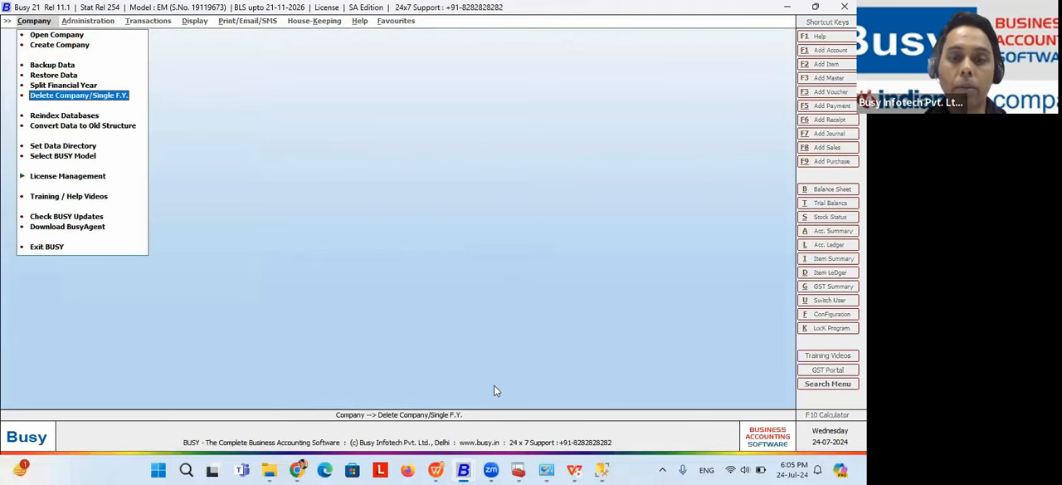
Step: Close both open Busy 21 windows
{"action": "left_click", "coordinate": [467, 468]}
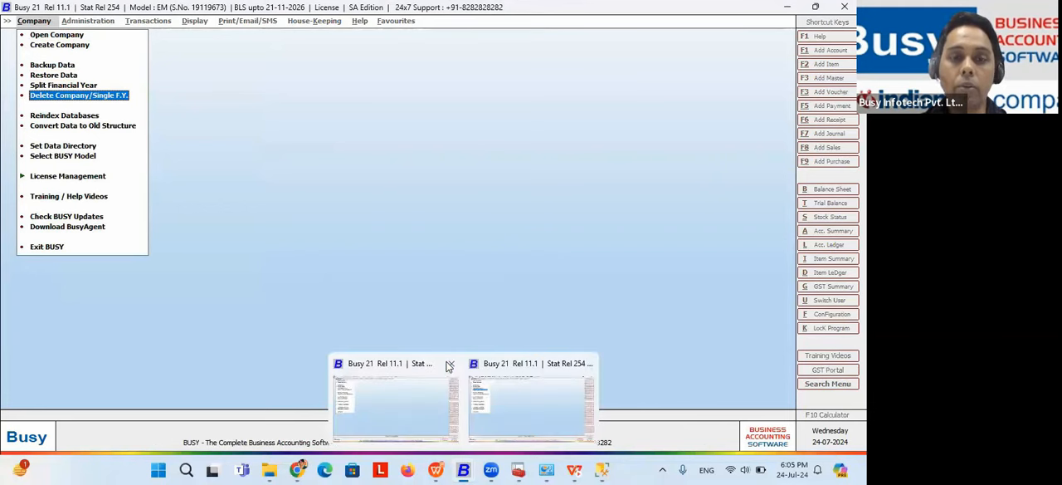
{"action": "left_click", "coordinate": [447, 364]}
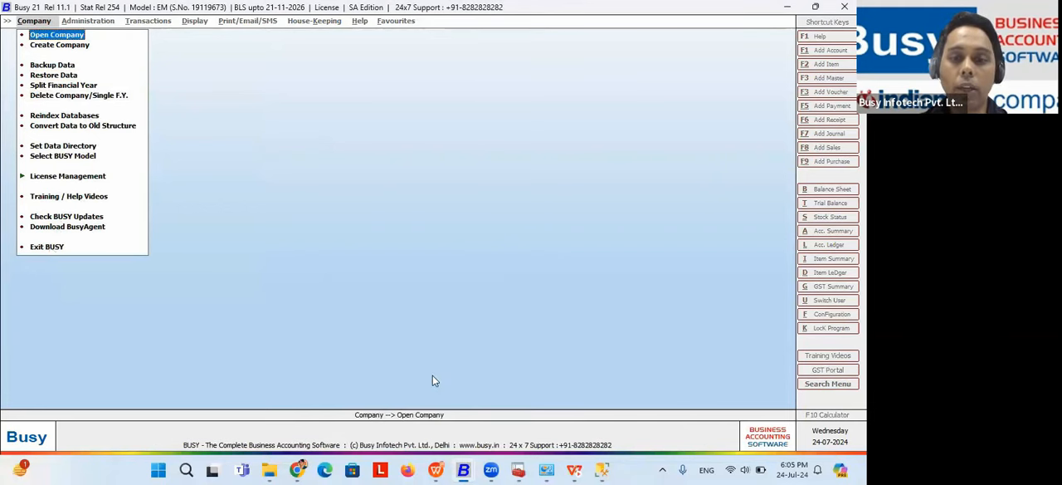
{"action": "left_click", "coordinate": [468, 466]}
{"action": "left_click", "coordinate": [469, 468]}
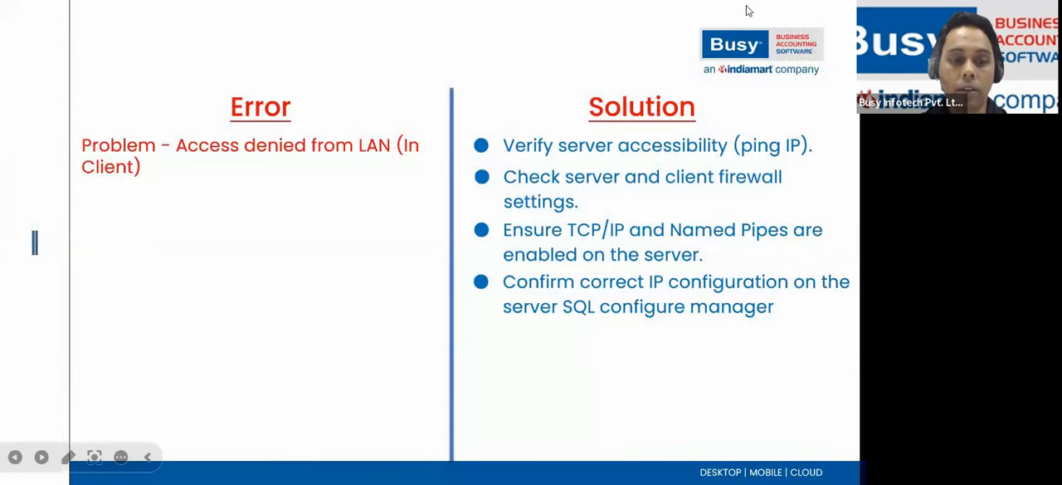
Step: Minimize the SQL Server Configuration Manager, SQL Server Management Studio and SYSTEM folder windows to reach the desktop
{"action": "key", "text": "alt+Tab"}
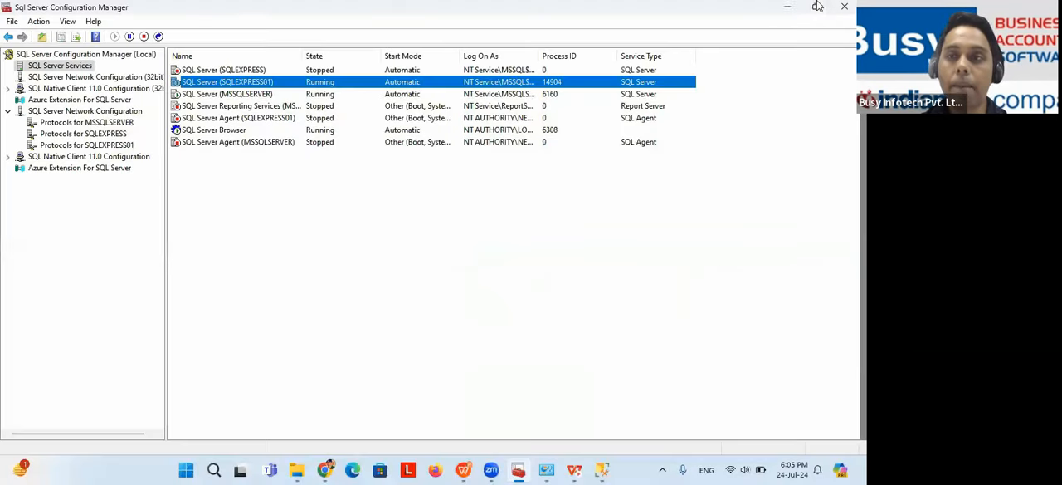
{"action": "left_click", "coordinate": [788, 6]}
{"action": "key", "text": "Escape"}
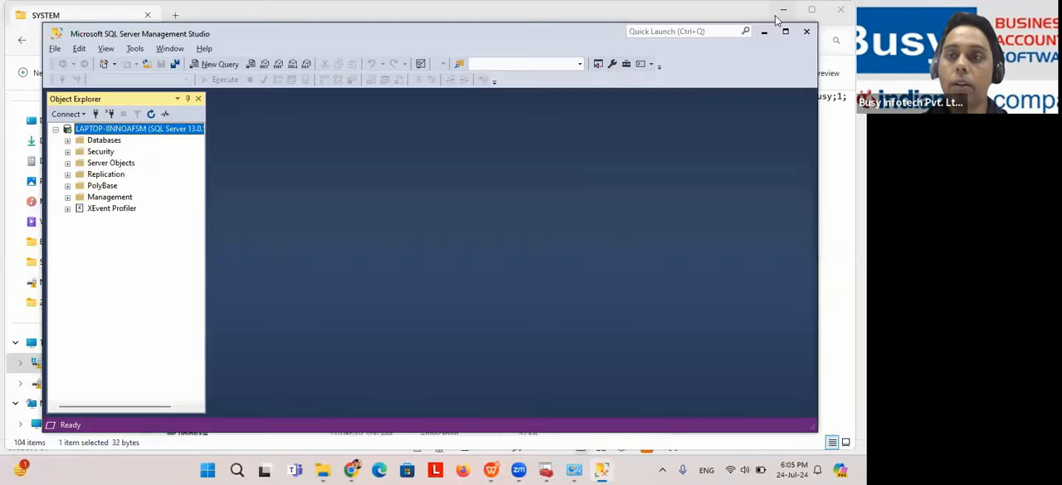
{"action": "left_click", "coordinate": [763, 30]}
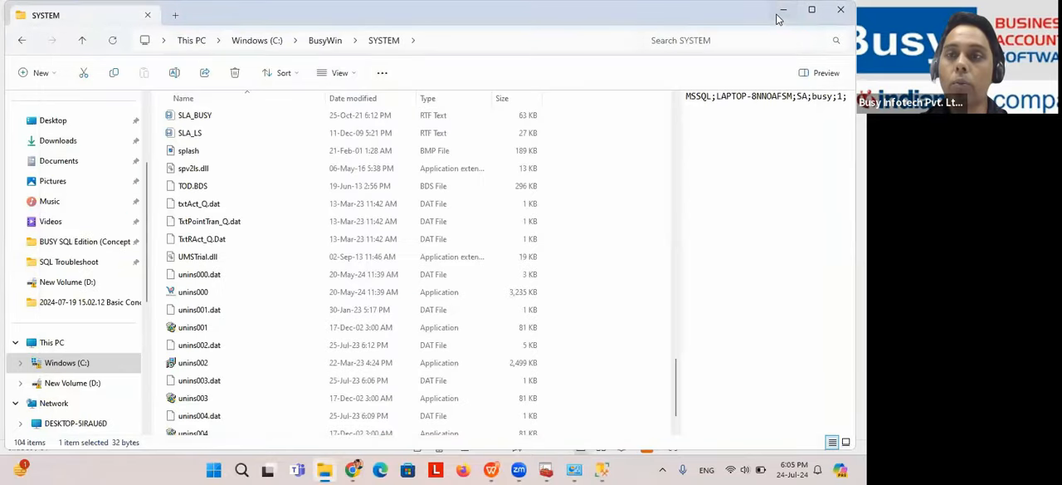
{"action": "left_click", "coordinate": [783, 10]}
{"action": "left_click", "coordinate": [795, 12]}
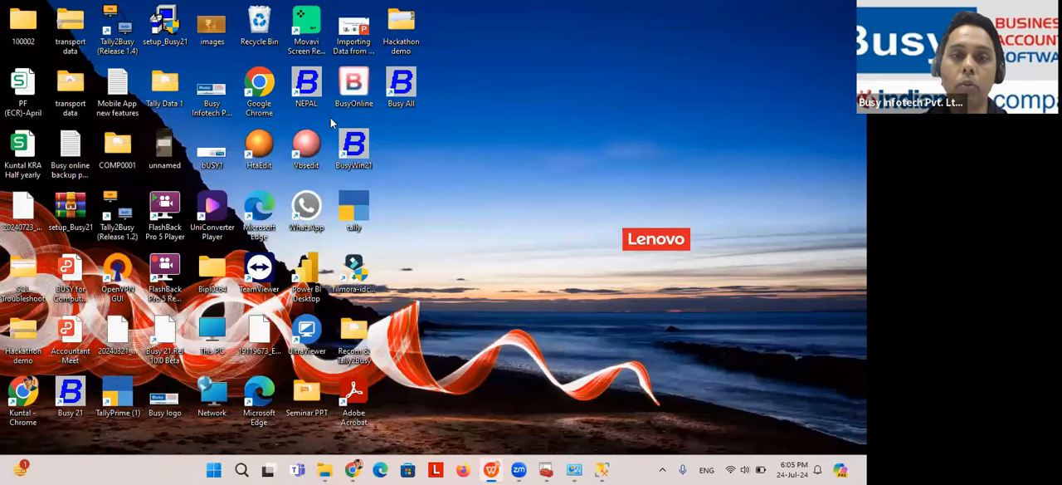
Step: Start Busy from the Busy All desktop shortcut and dismiss the Busy Recom product launch message
{"action": "double_click", "coordinate": [401, 87]}
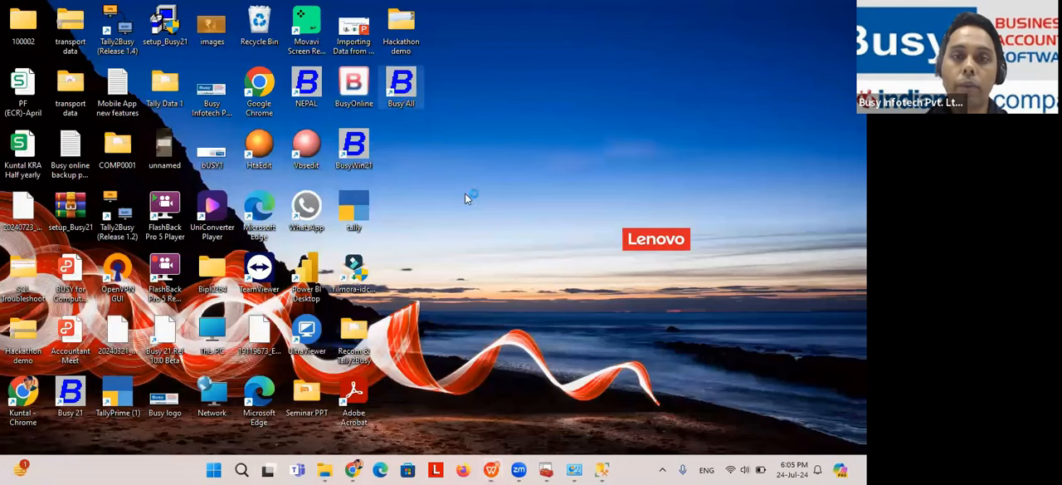
{"action": "type", "text": "en"}
{"action": "key", "text": "F2"}
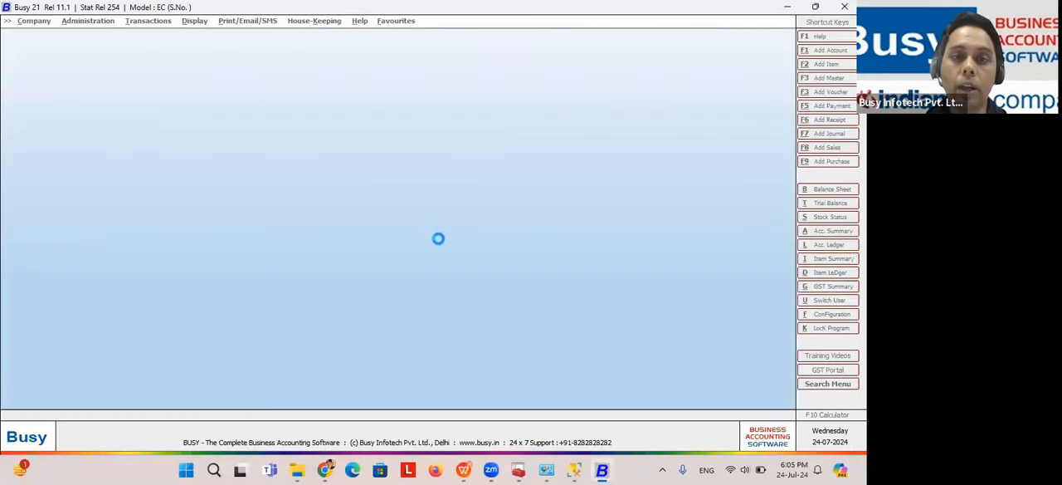
{"action": "left_click", "coordinate": [494, 253]}
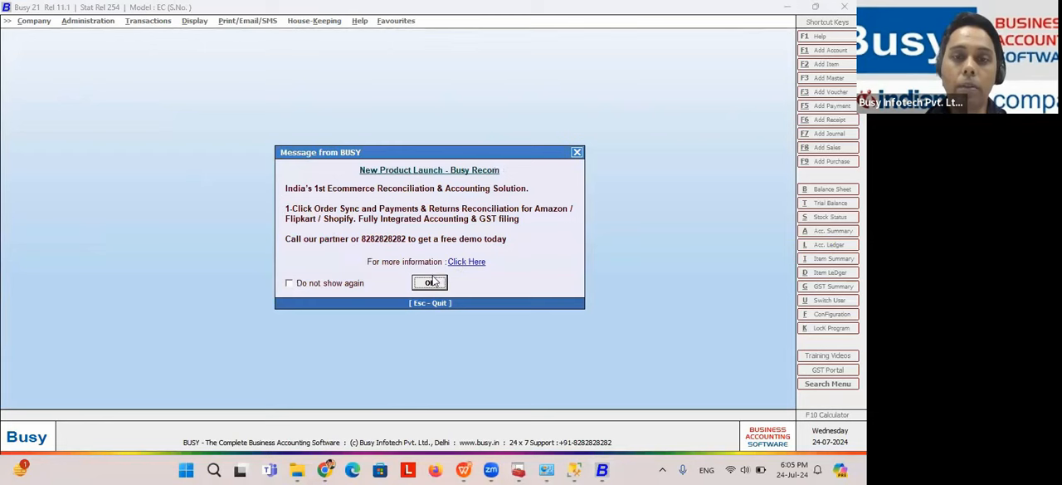
{"action": "left_click", "coordinate": [433, 282]}
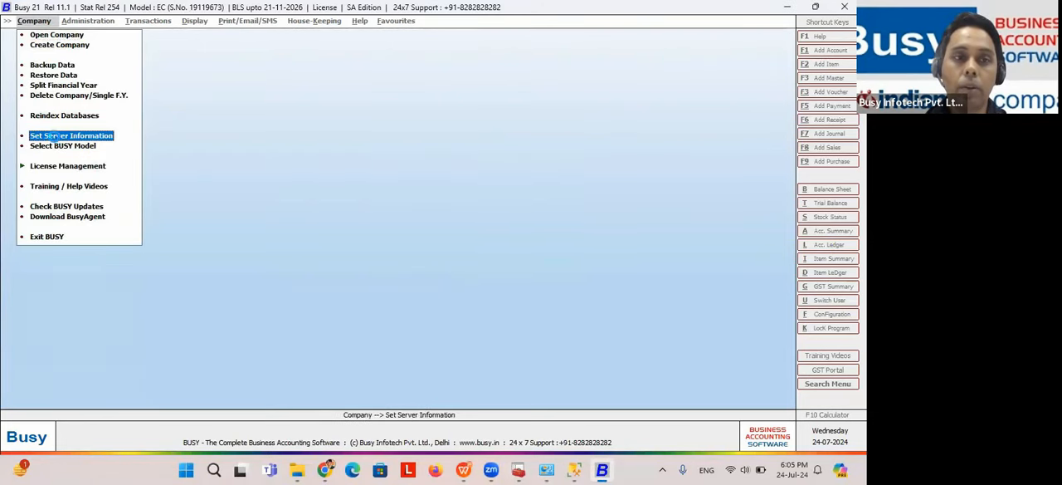
Step: Open the Set Server Information form and point out the server name used for the MSSQL connection
{"action": "left_click", "coordinate": [56, 137]}
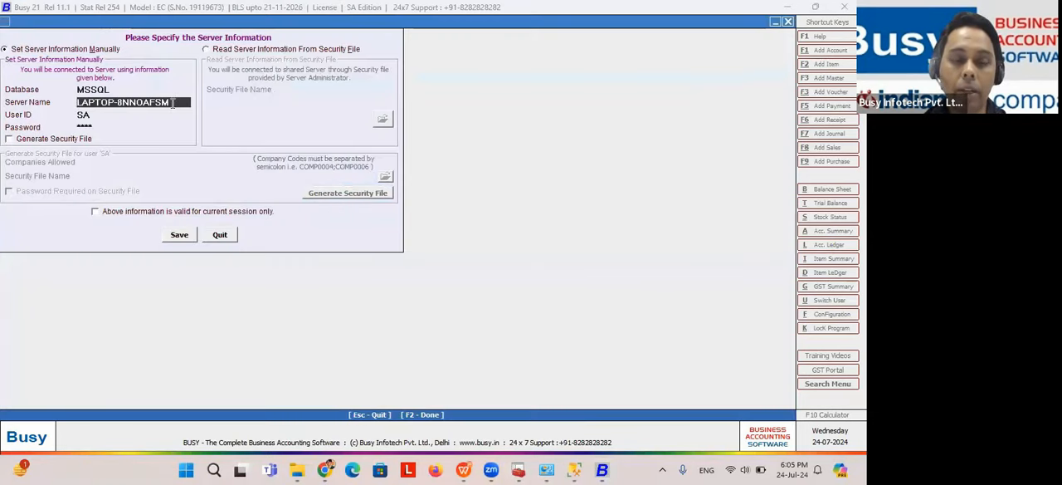
{"action": "left_click_drag", "start_coordinate": [173, 103], "coordinate": [58, 103]}
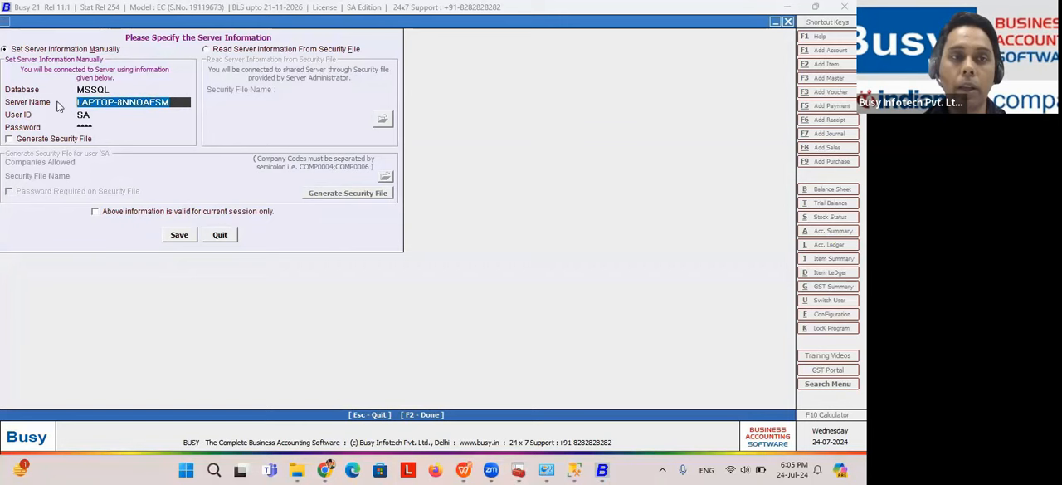
{"action": "left_click_drag", "start_coordinate": [174, 103], "coordinate": [68, 101]}
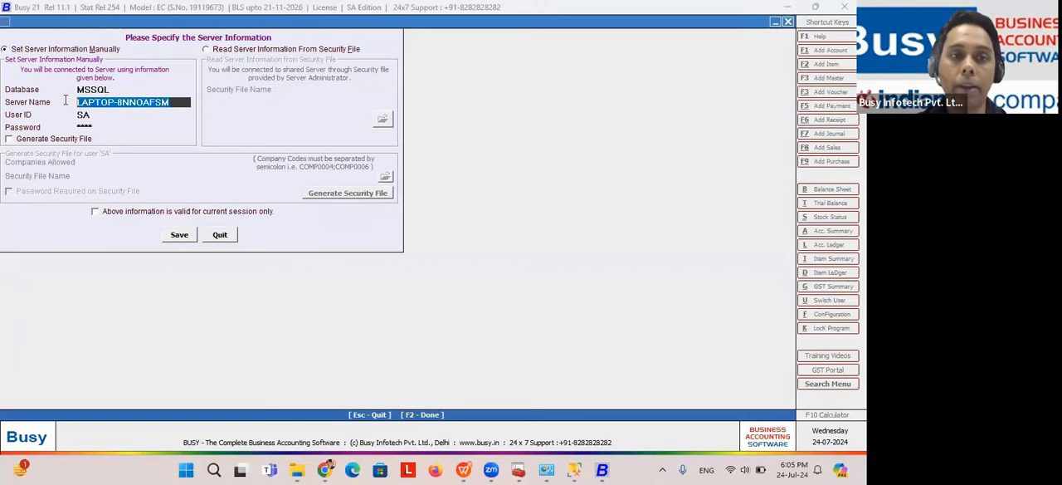
{"action": "left_click_drag", "start_coordinate": [173, 103], "coordinate": [78, 103]}
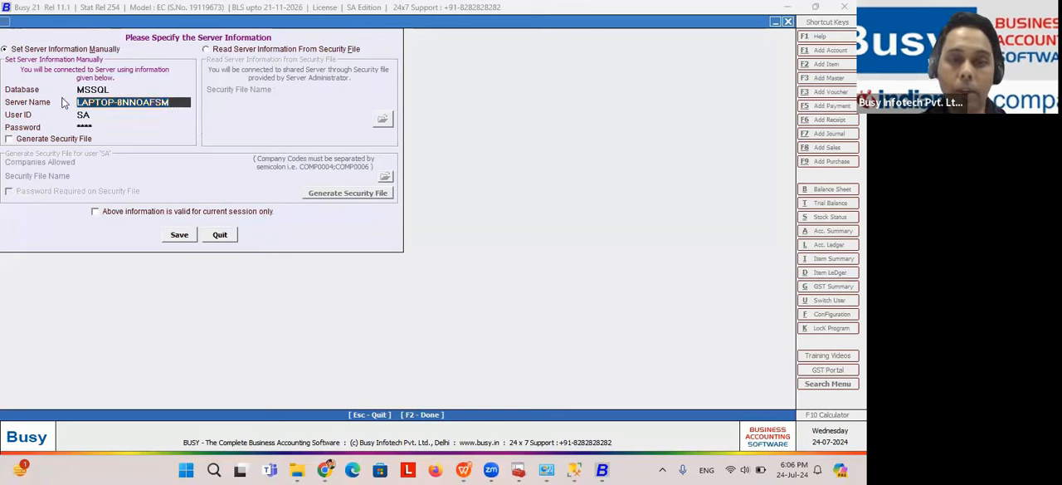
Step: Switch to the slide show and advance to the timely fashion error (RTE 3146) slide
{"action": "key", "text": "alt+Tab"}
{"action": "key", "text": "alt+Tab"}
{"action": "key", "text": "Right"}
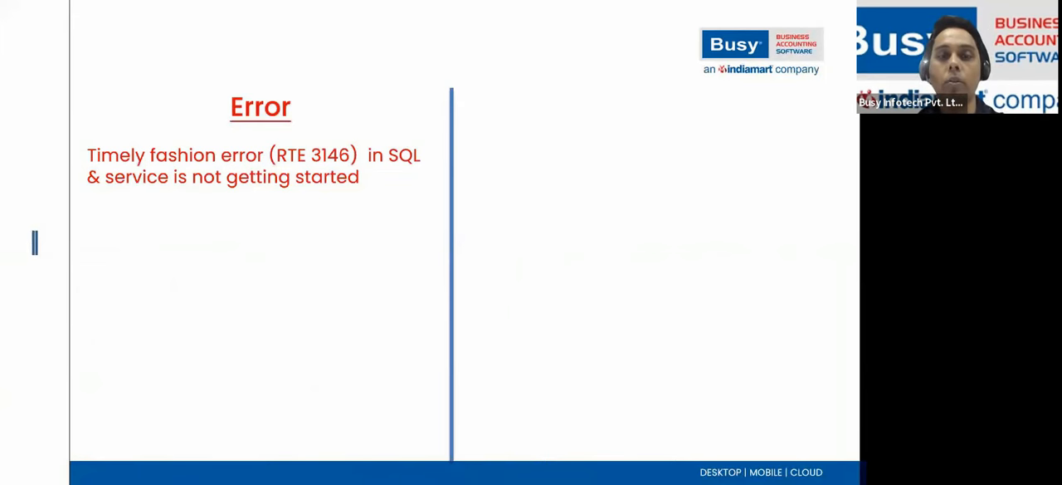
Step: Switch to SQL Server Configuration Manager and show the control commands available for the SQLEXPRESS01 service
{"action": "key", "text": "alt+Tab"}
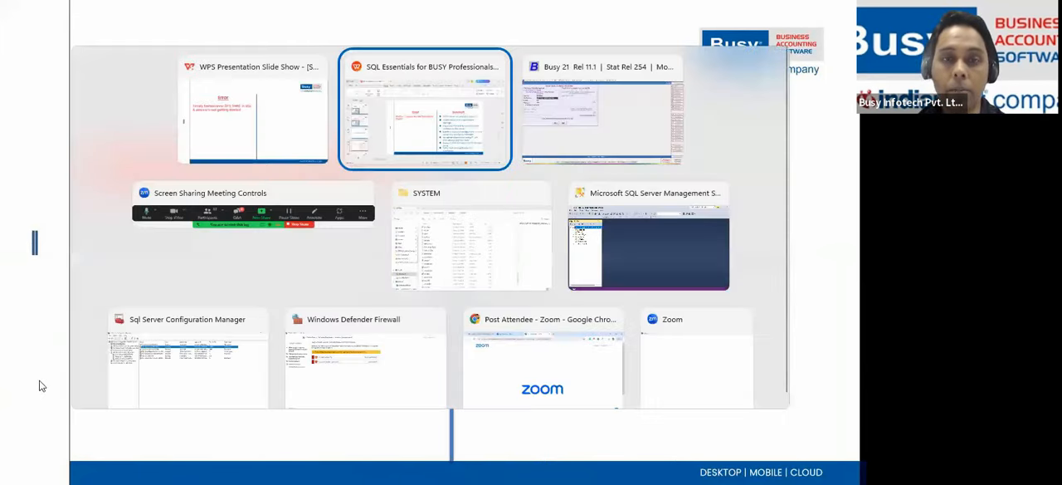
{"action": "key", "text": "alt+Tab"}
{"action": "key", "text": "alt+Tab"}
{"action": "key", "text": "alt+Tab"}
{"action": "key", "text": "alt+Tab"}
{"action": "key", "text": "alt+Tab"}
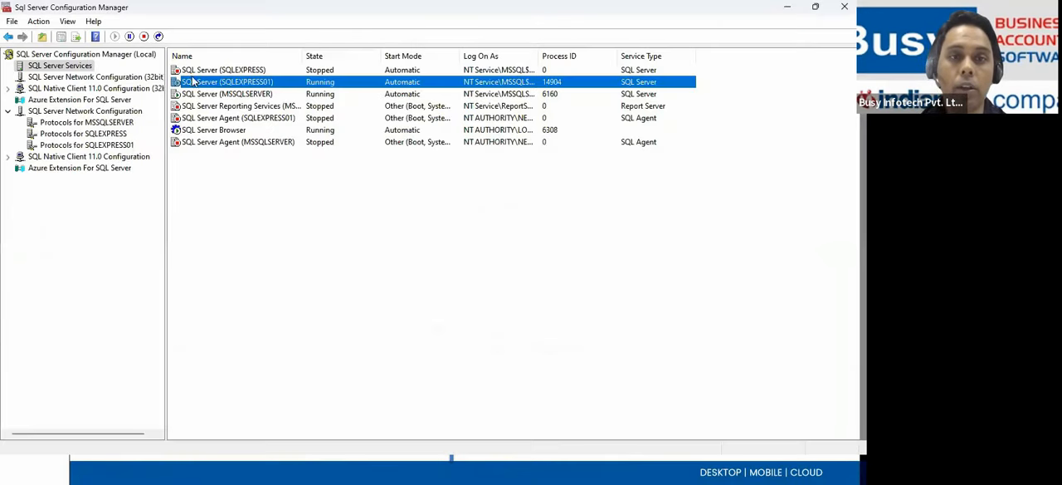
{"action": "right_click", "coordinate": [285, 81]}
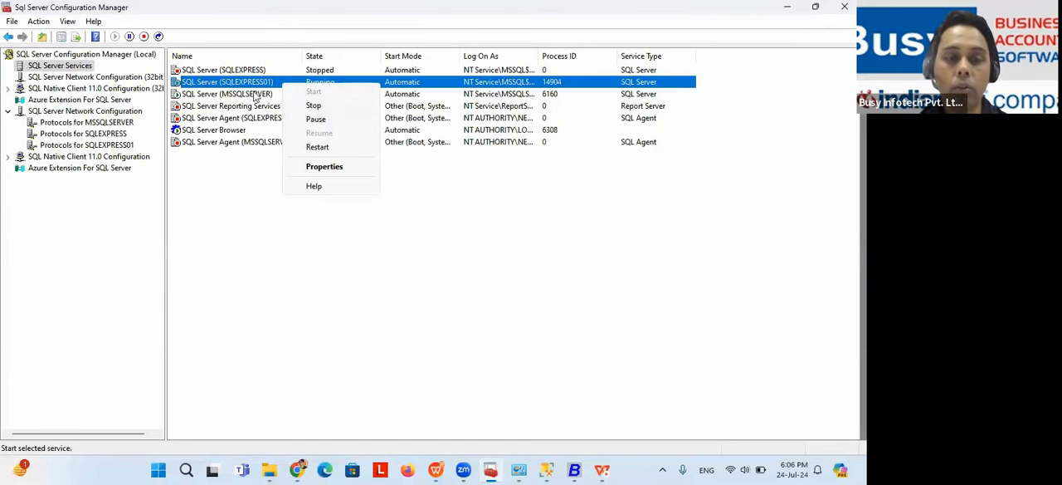
Step: Return to the slide show and reveal the first RTE 3146 solution, disabling named pipes from SQL Server
{"action": "key", "text": "alt+Tab"}
{"action": "key", "text": "alt+Tab"}
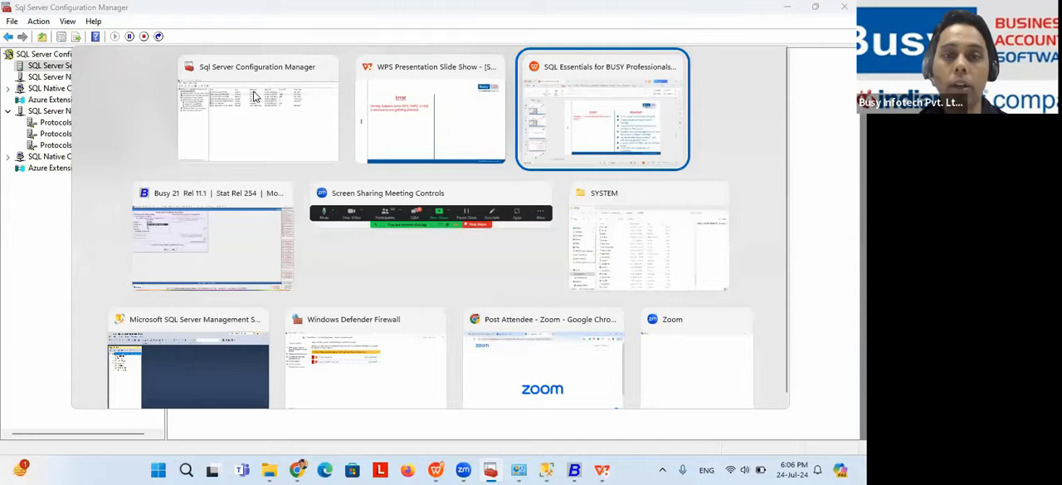
{"action": "key", "text": "alt+Tab"}
{"action": "key", "text": "alt+Tab"}
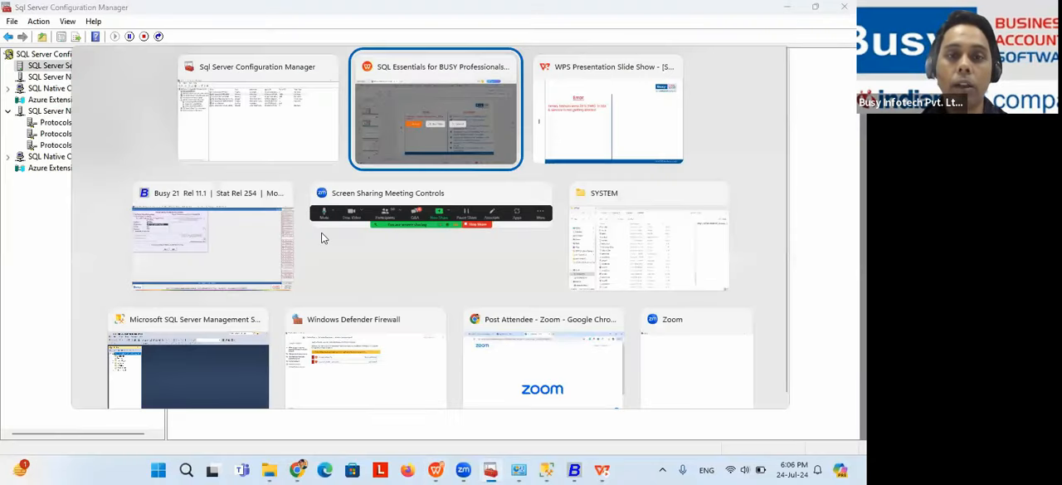
{"action": "key", "text": "alt+Tab"}
{"action": "key", "text": "Right"}
{"action": "key", "text": "Right"}
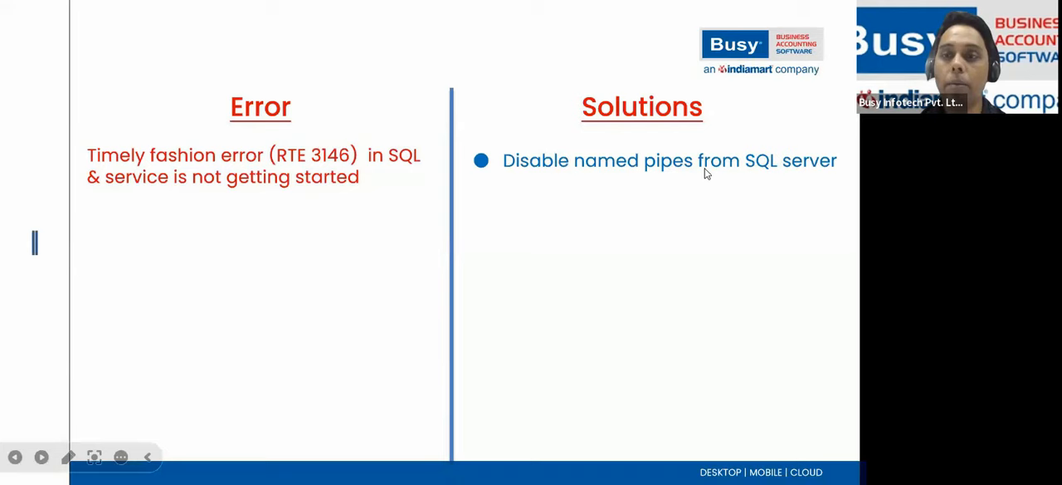
Step: In SQL Server Configuration Manager, compare the MSSQLSERVER and SQLEXPRESS protocols and bring up the commands for TCP/IP of SQLEXPRESS
{"action": "key", "text": "alt+Tab"}
{"action": "key", "text": "Tab"}
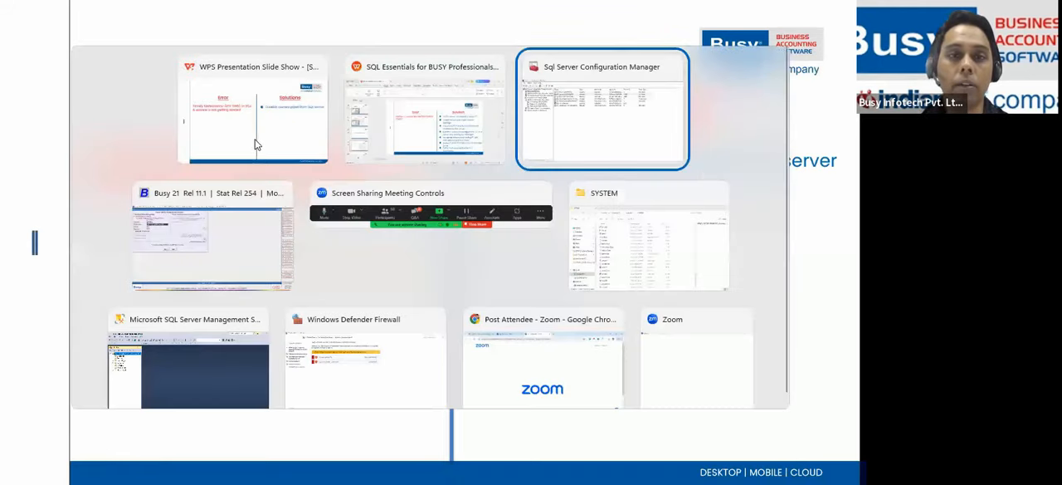
{"action": "left_click", "coordinate": [105, 124]}
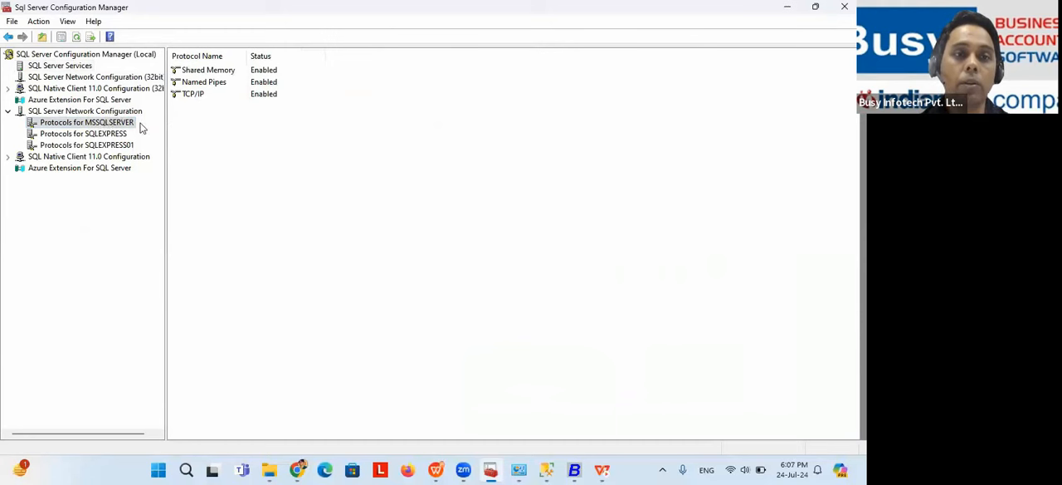
{"action": "left_click", "coordinate": [106, 136]}
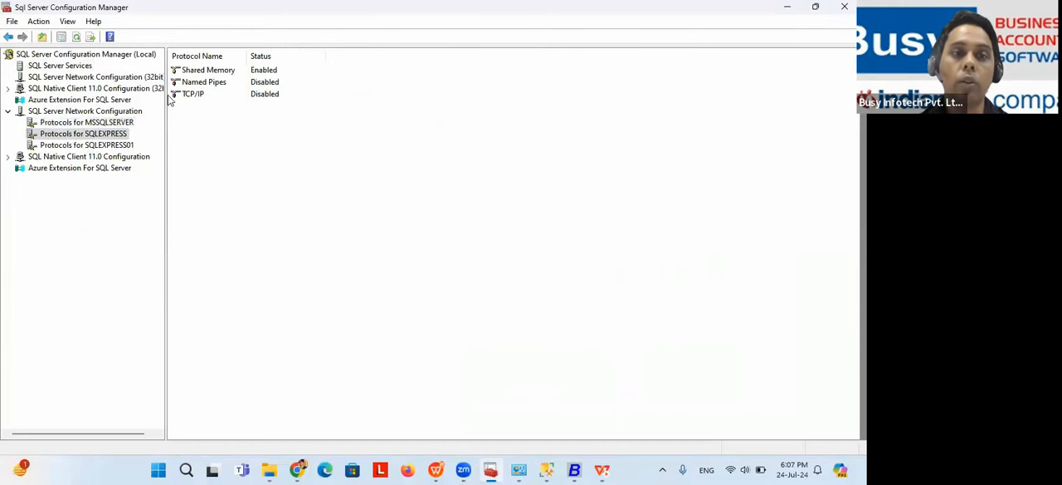
{"action": "left_click", "coordinate": [196, 95]}
{"action": "right_click", "coordinate": [196, 95]}
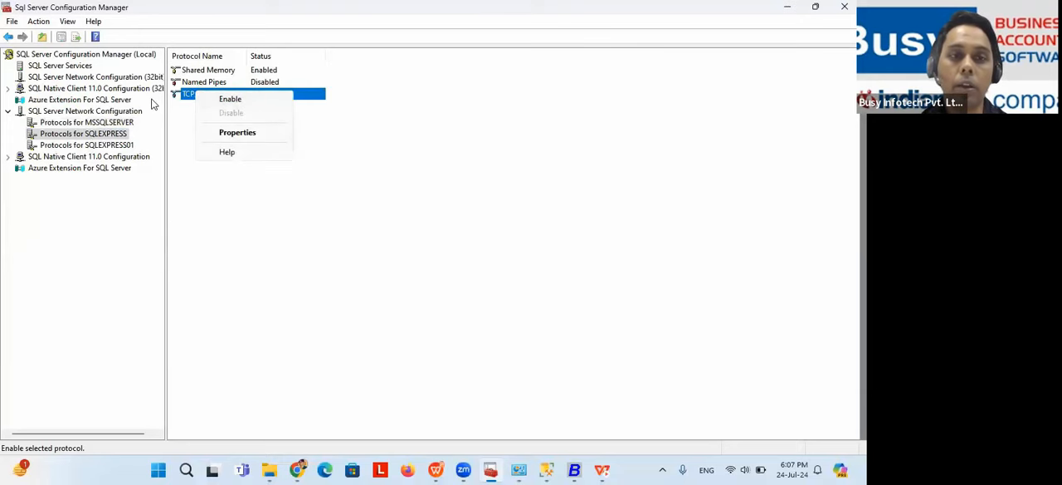
Step: Return to the slide show and reveal the second RTE 3146 solution, replacing template files in the SQL data folder
{"action": "key", "text": "alt+Tab"}
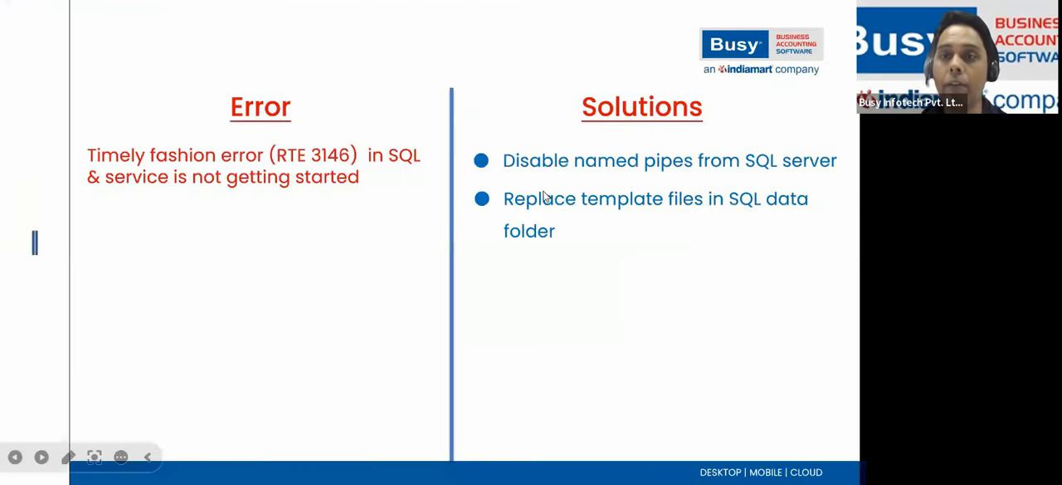
{"action": "key", "text": "alt+Tab"}
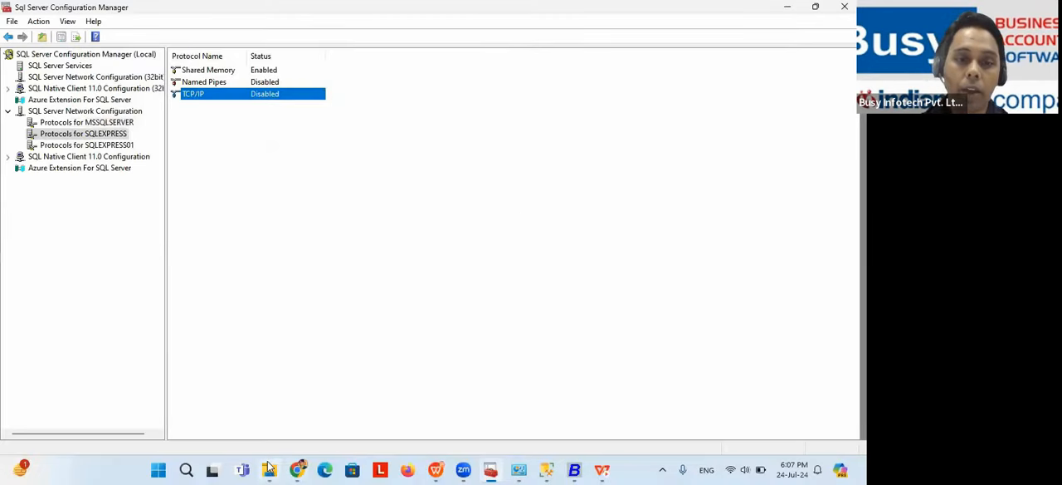
Step: In File Explorer, open the Template Data folder at C:\Program Files\Microsoft SQL Server\MSSQL13.MSSQLSERVER\MSSQL
{"action": "left_click", "coordinate": [268, 467]}
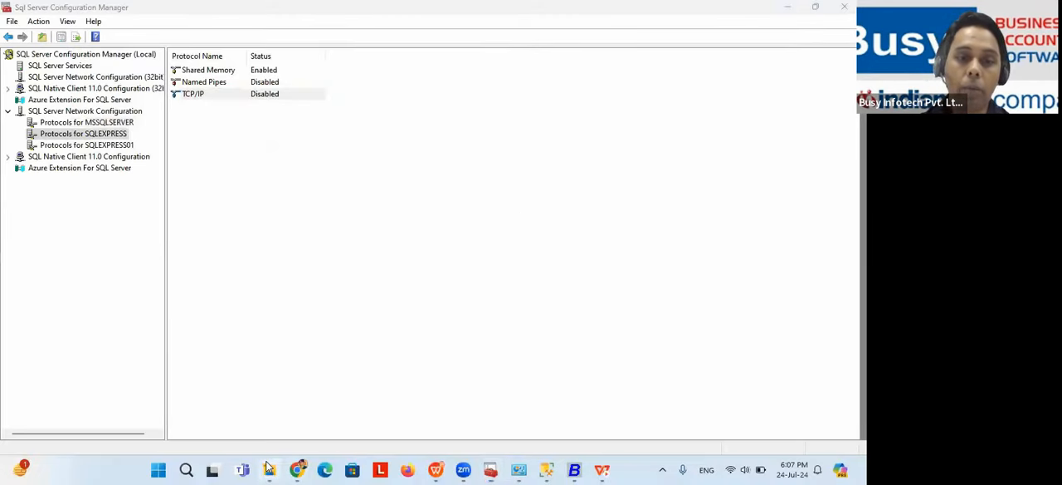
{"action": "left_click", "coordinate": [83, 363]}
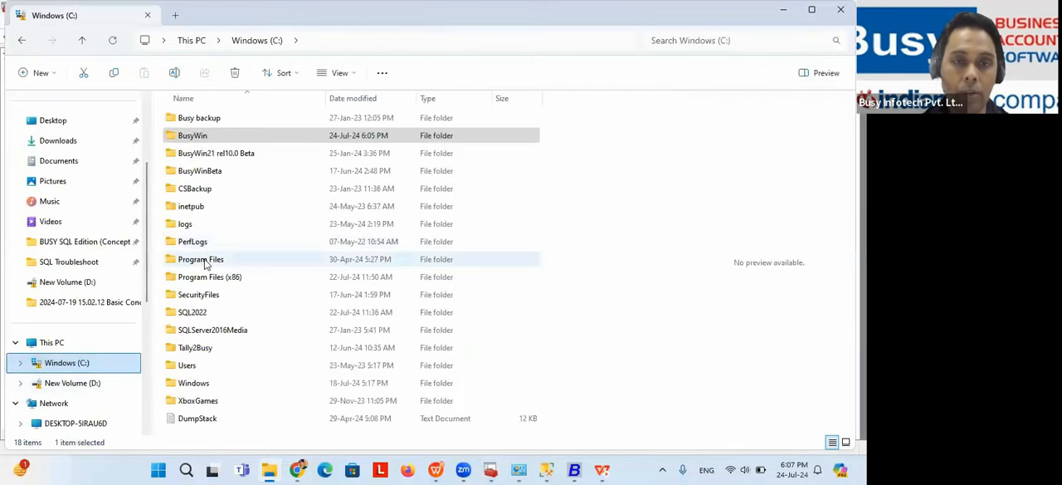
{"action": "double_click", "coordinate": [205, 261]}
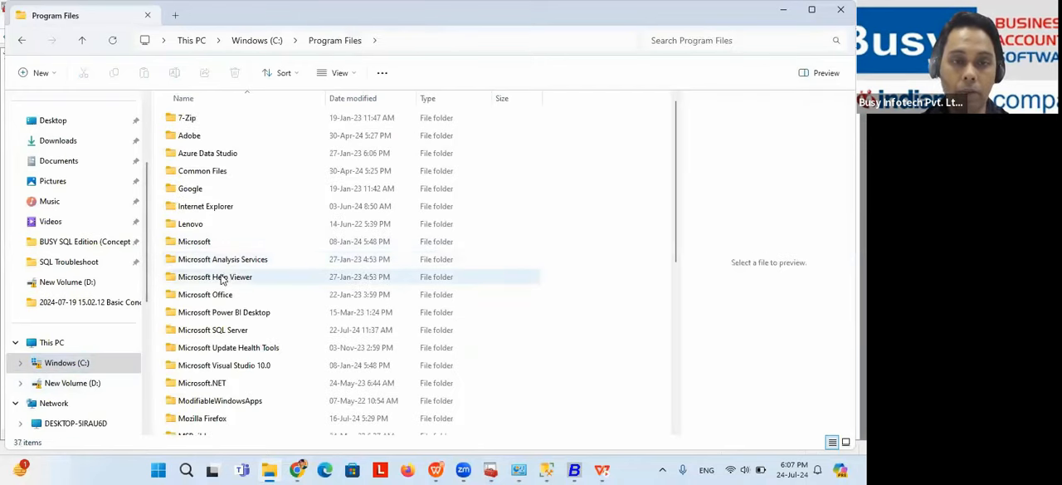
{"action": "double_click", "coordinate": [224, 330]}
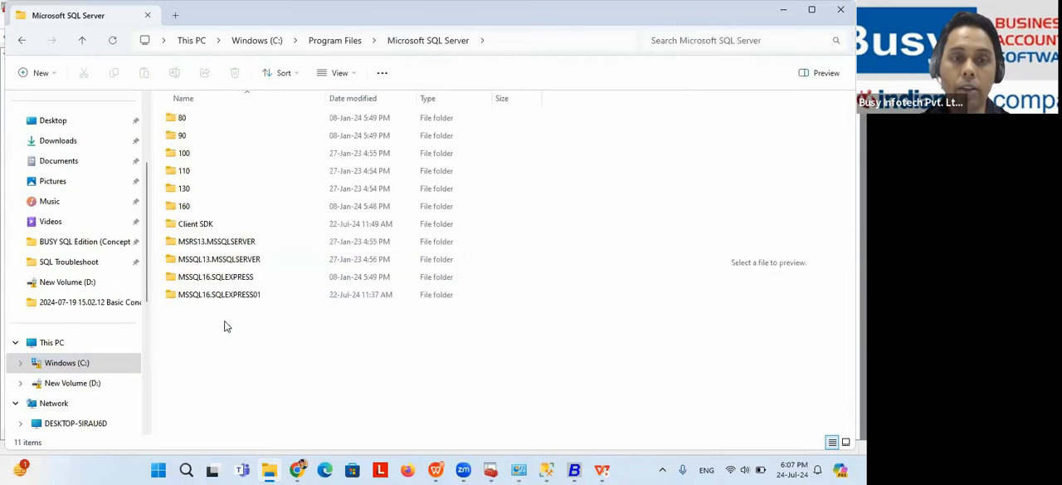
{"action": "double_click", "coordinate": [229, 258]}
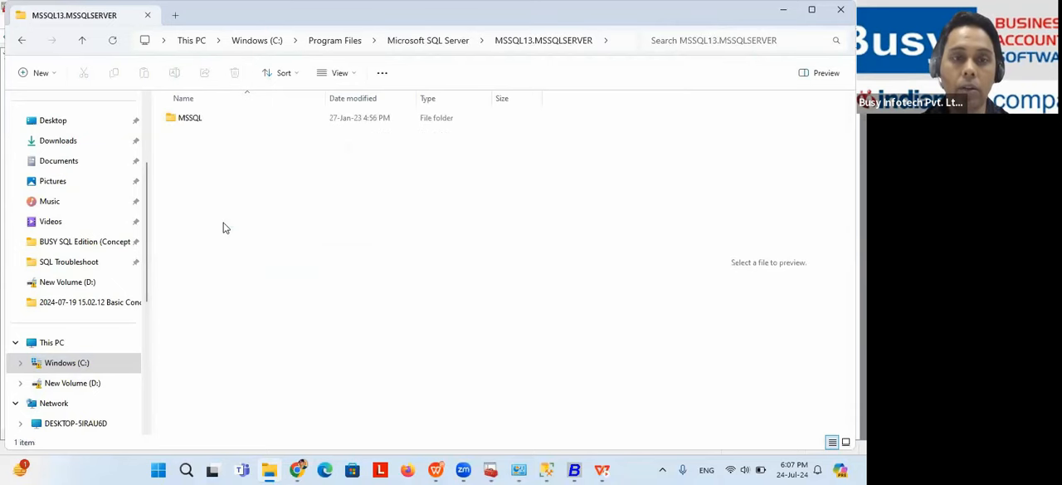
{"action": "double_click", "coordinate": [205, 126]}
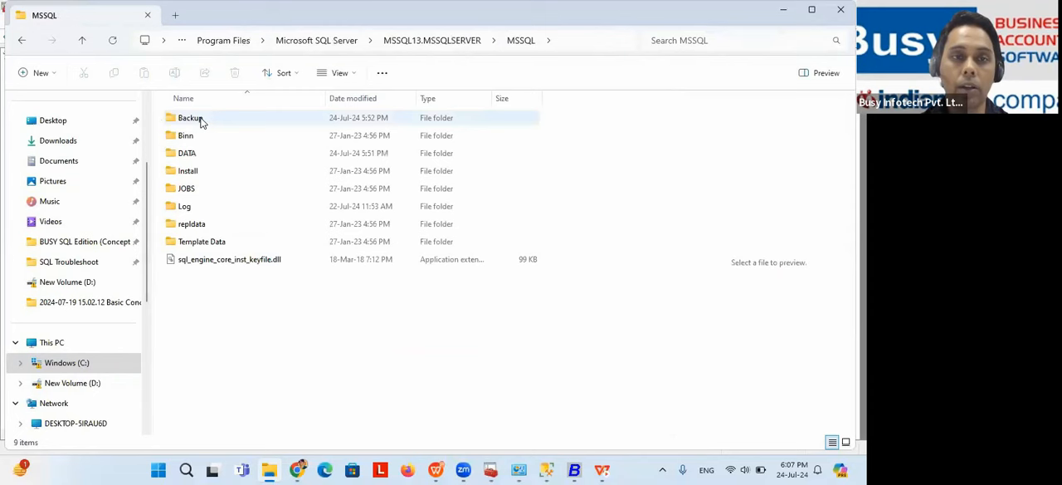
{"action": "double_click", "coordinate": [203, 241]}
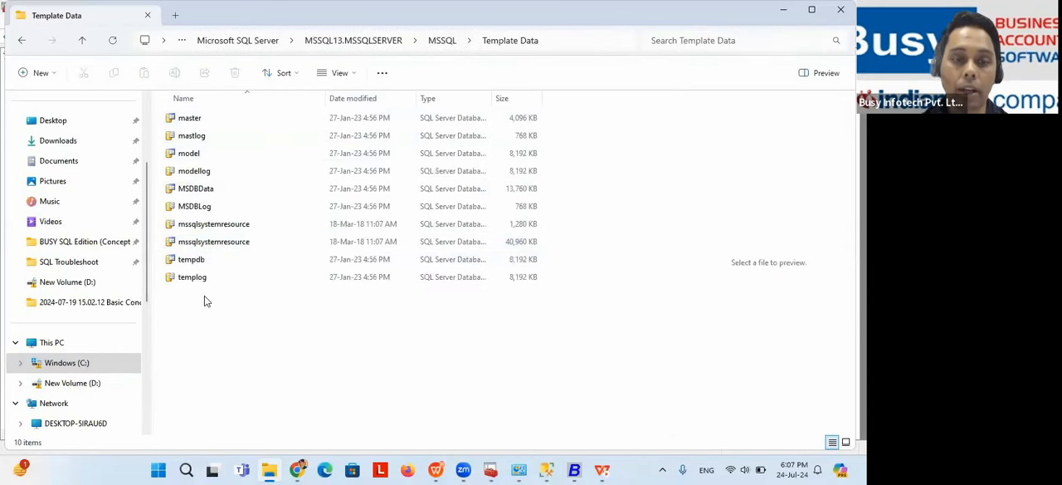
Step: Copy all Template Data files into the neighbouring DATA folder, cancelling the replacement of files with the same names
{"action": "left_click_drag", "start_coordinate": [207, 302], "coordinate": [208, 117]}
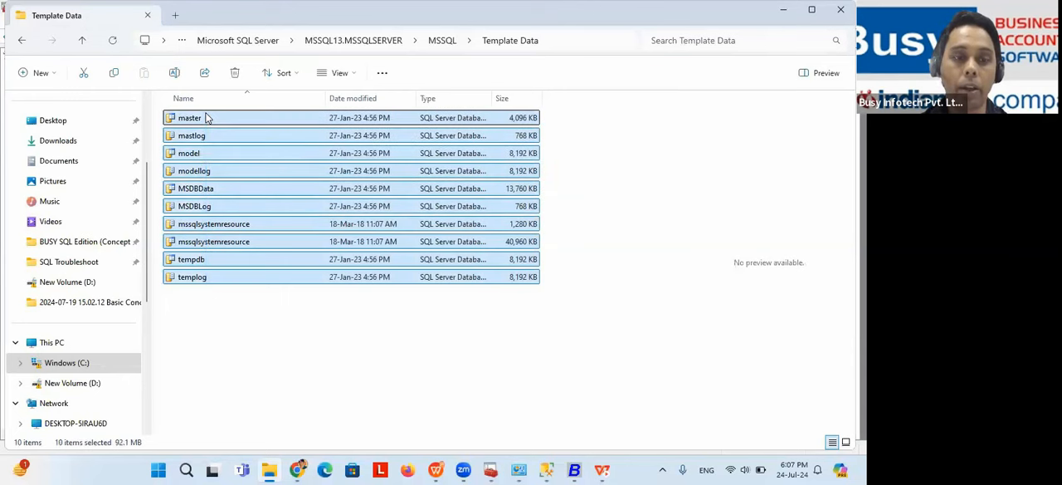
{"action": "left_click", "coordinate": [24, 40]}
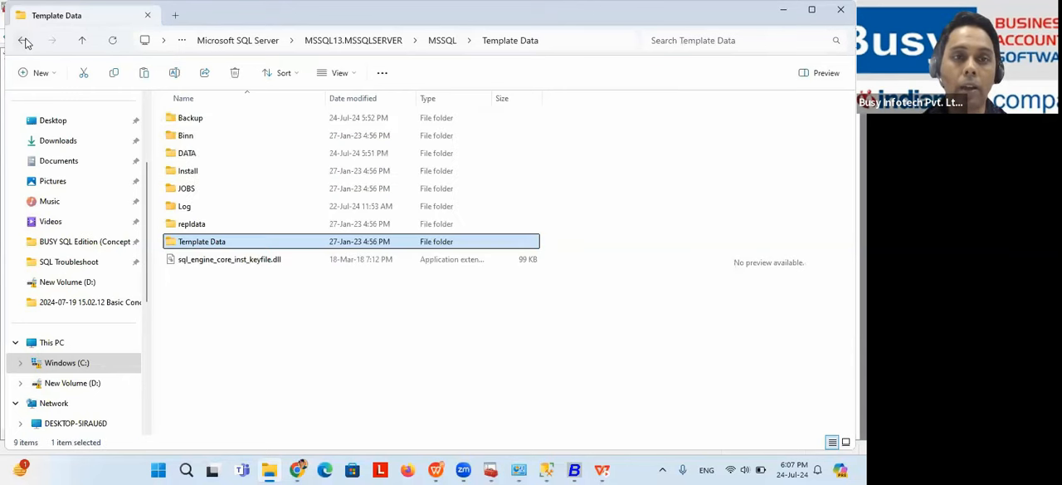
{"action": "double_click", "coordinate": [219, 156]}
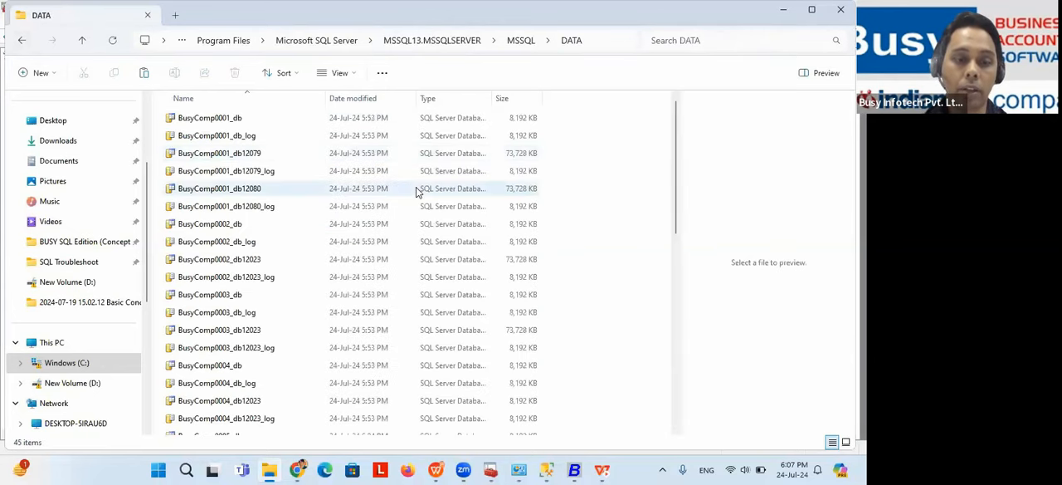
{"action": "key", "text": "ctrl+v"}
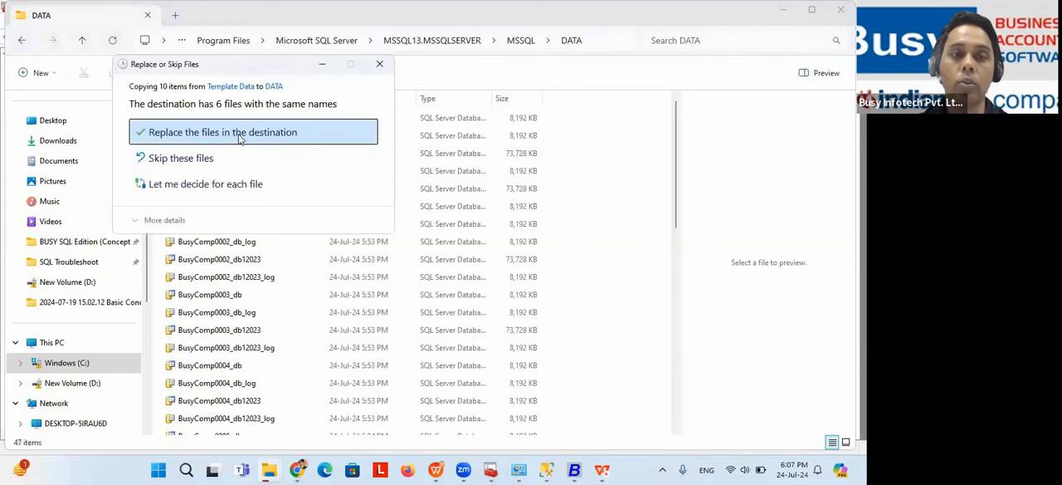
{"action": "left_click", "coordinate": [378, 67]}
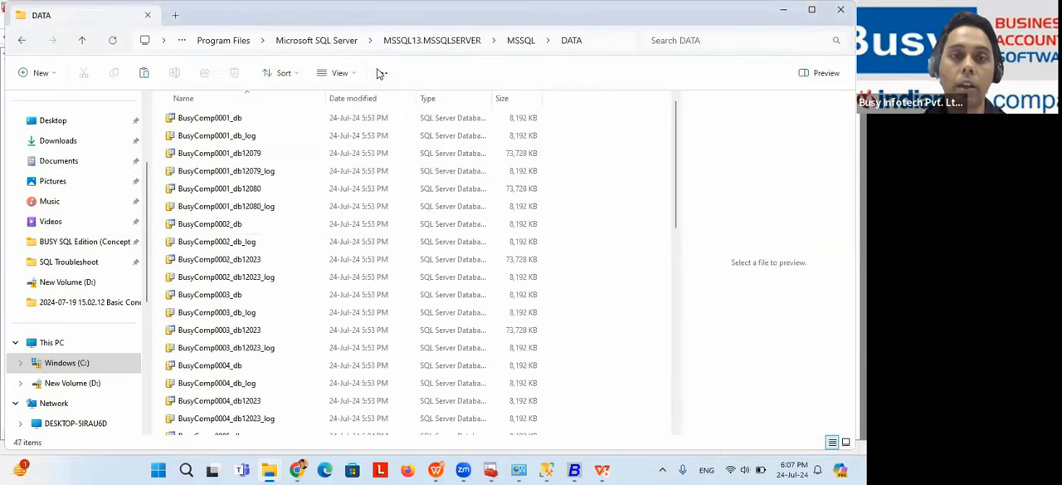
Step: Switch to SQL Server Configuration Manager and start the SQL Server (SQLEXPRESS) service
{"action": "key", "text": "alt+Tab"}
{"action": "left_click", "coordinate": [444, 131]}
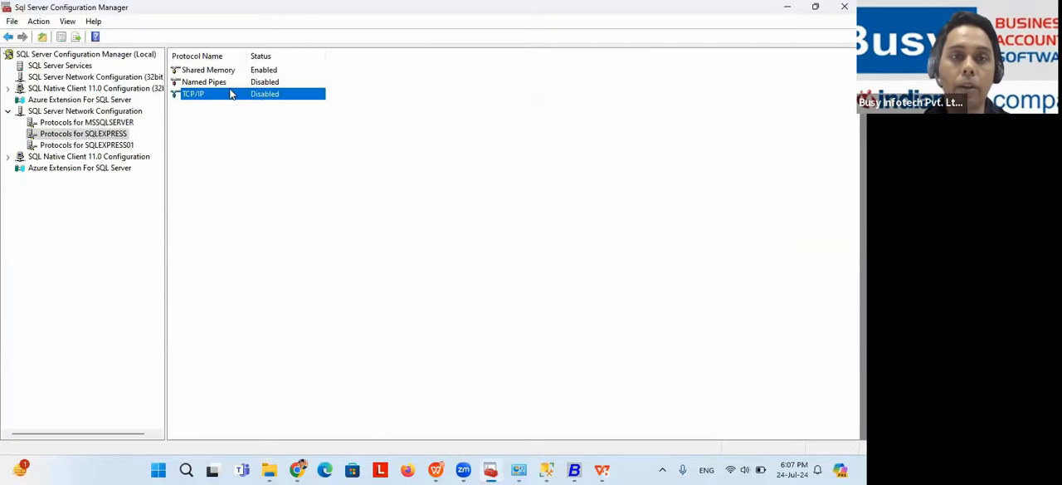
{"action": "left_click", "coordinate": [81, 66]}
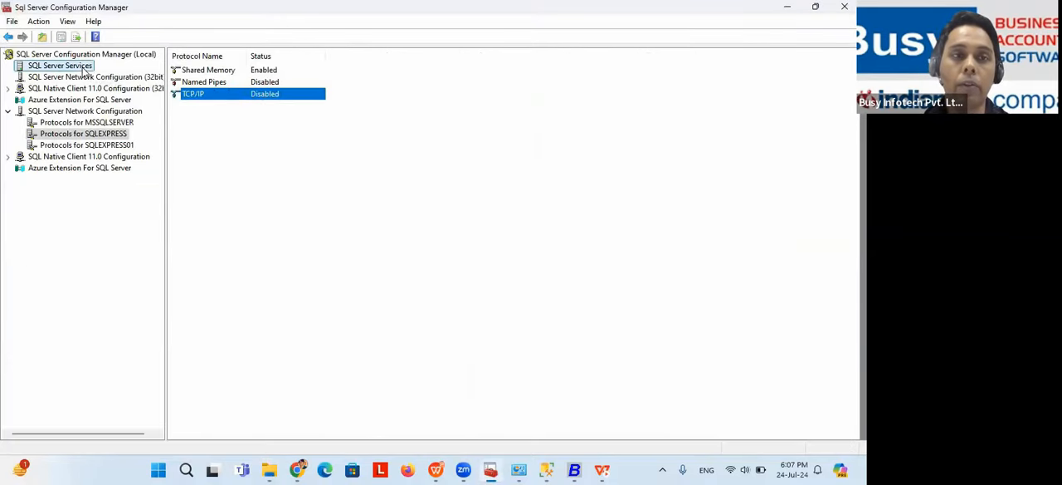
{"action": "right_click", "coordinate": [237, 73]}
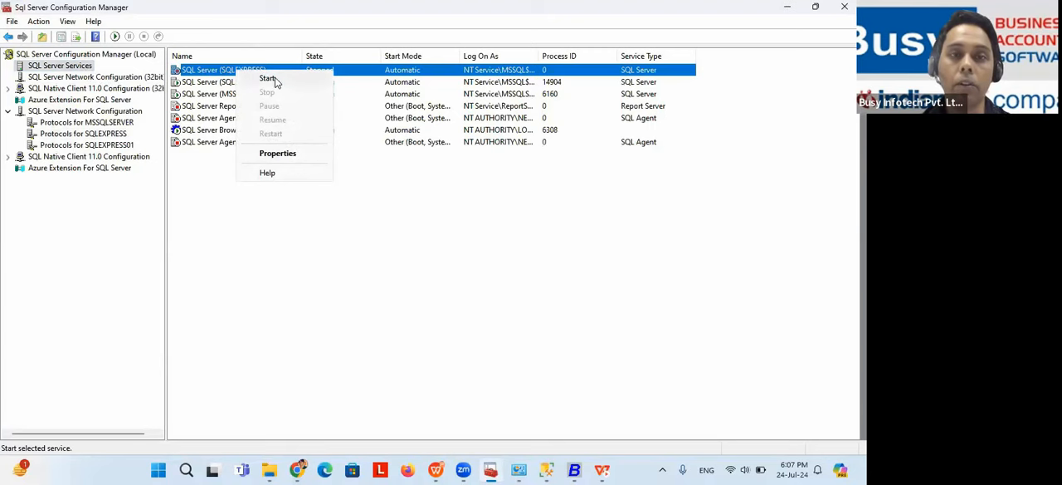
{"action": "left_click", "coordinate": [267, 79]}
Step: Return to the slide show and advance past the RTE 3146 solutions to the next slide
{"action": "key", "text": "alt+Tab"}
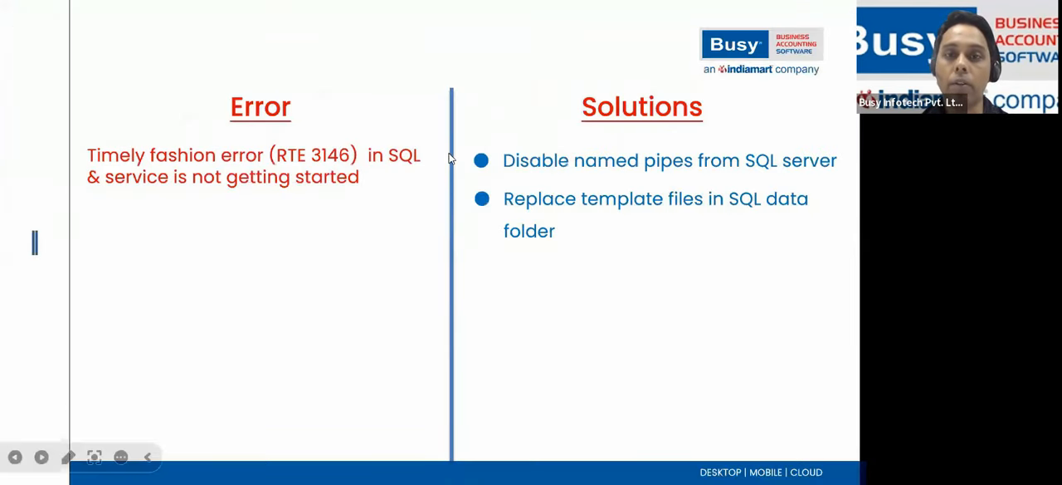
{"action": "left_click", "coordinate": [626, 229]}
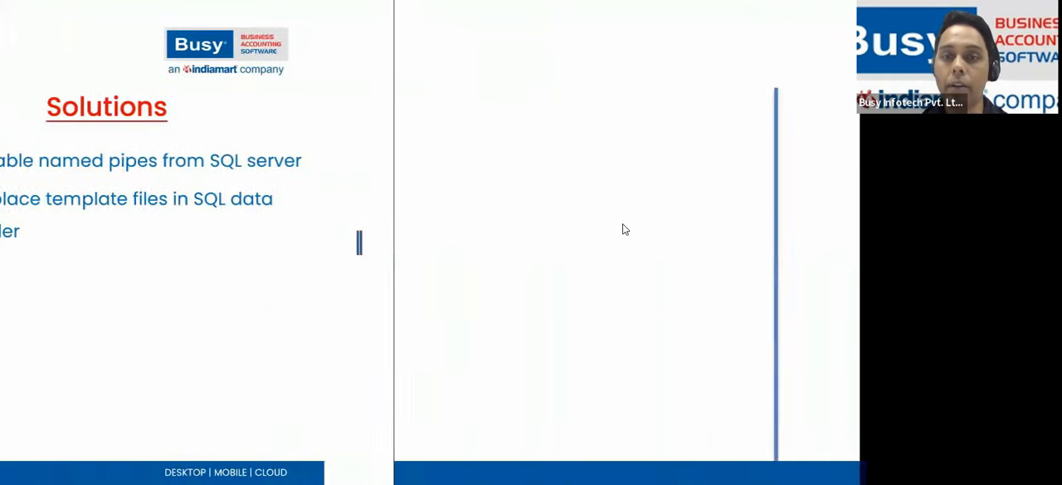
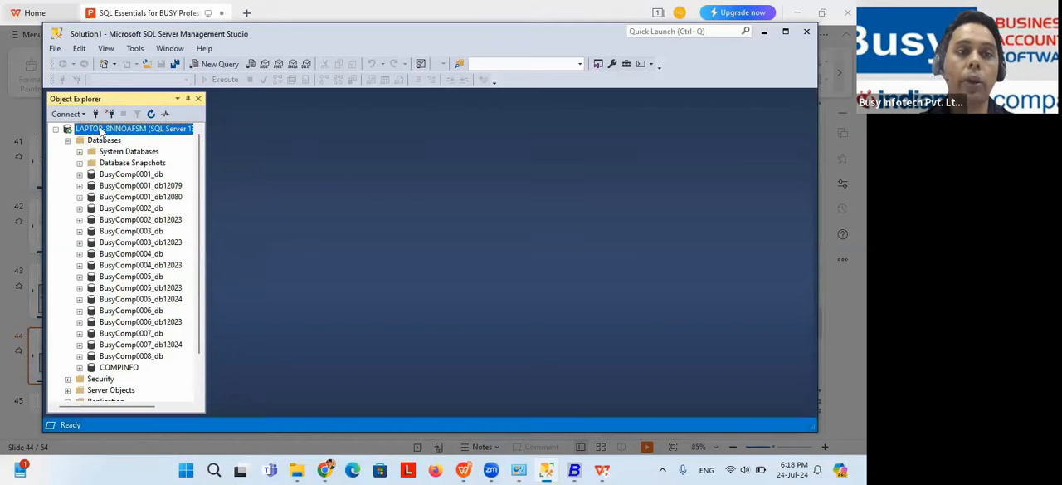
Step: Open a new query window in Management Studio and resume the slide show at the Troubleshooting Suspect SQL File slide
{"action": "key", "text": "ctrl+n"}
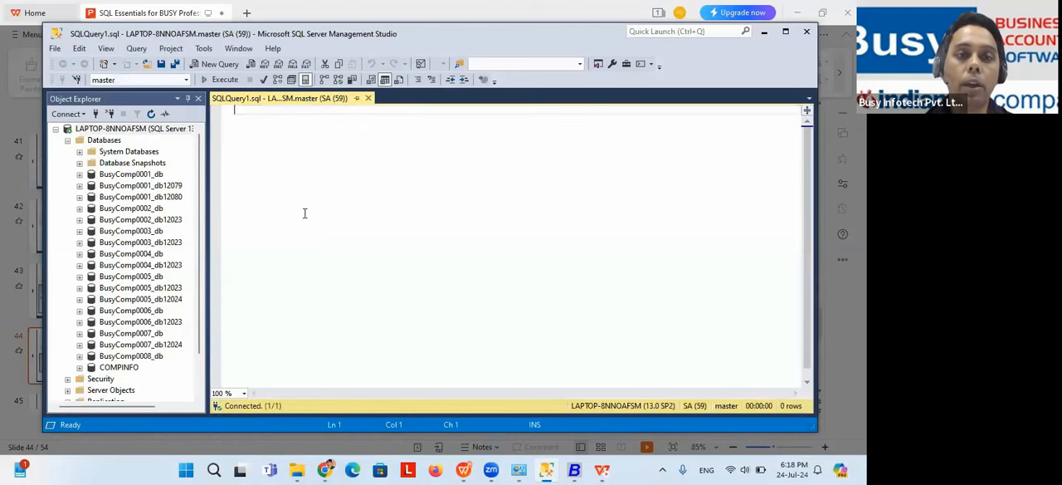
{"action": "key", "text": "alt+Tab"}
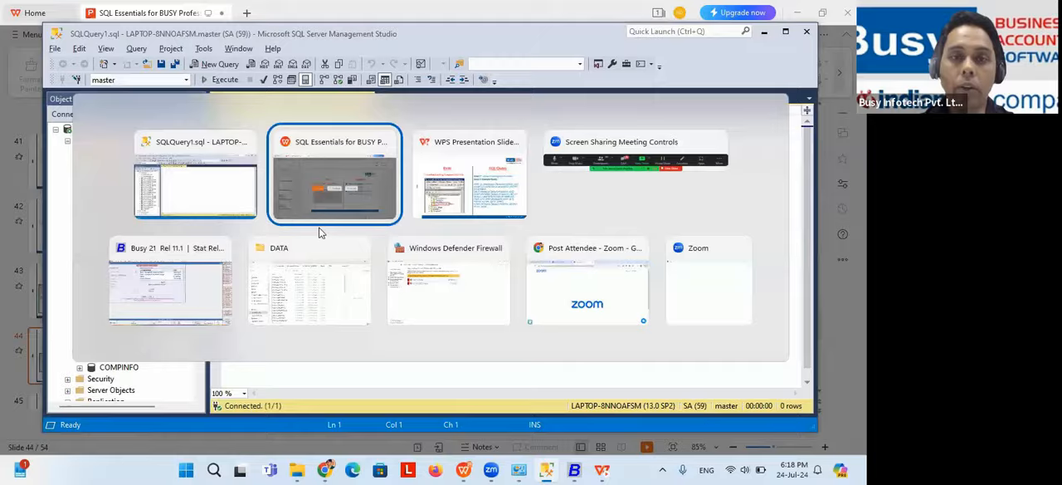
{"action": "left_click", "coordinate": [320, 240]}
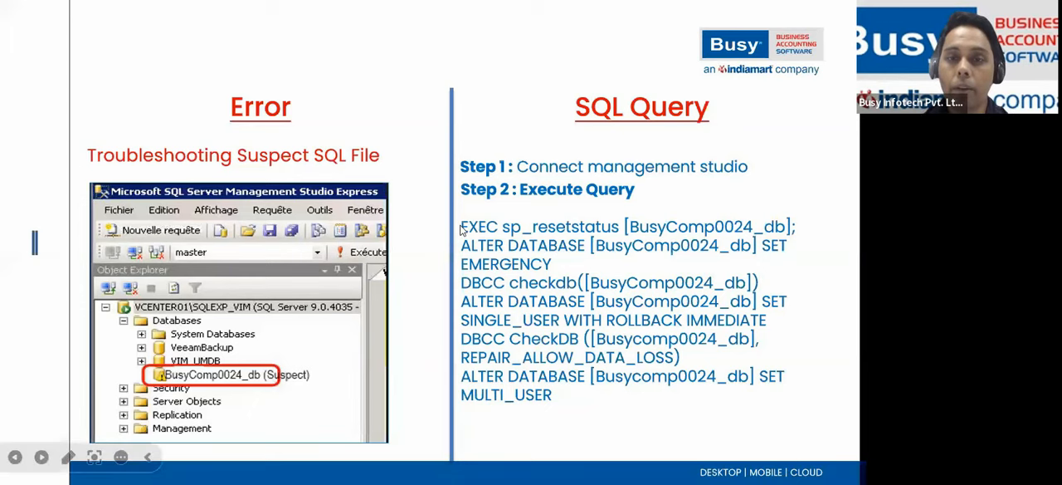
{"action": "left_click", "coordinate": [462, 230]}
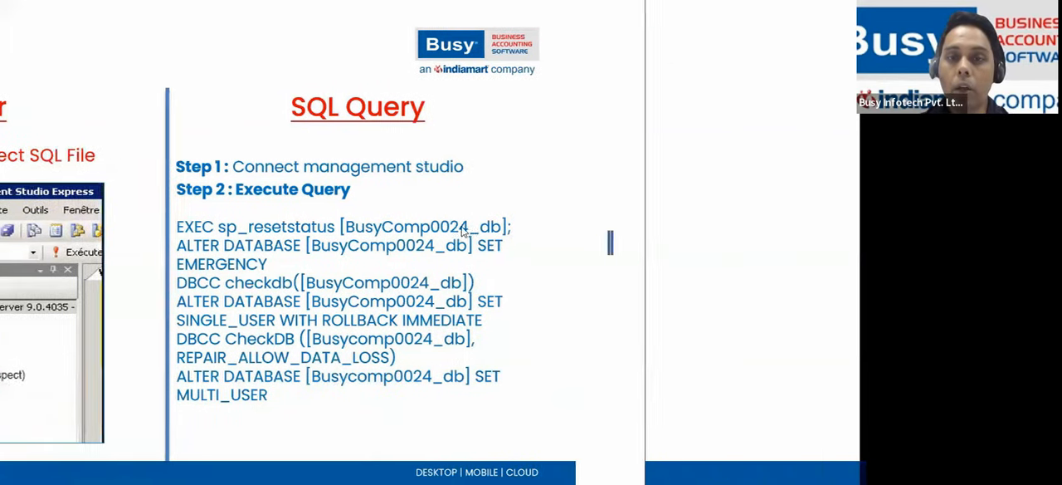
{"action": "key", "text": "Left"}
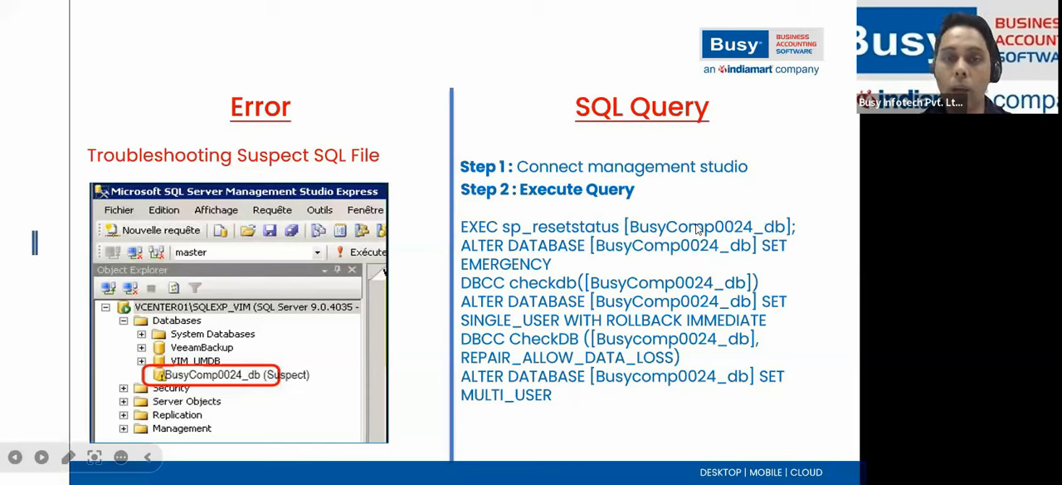
Step: Compare the suspect-database repair query on the slide with the query window and database list in Management Studio
{"action": "key", "text": "Escape"}
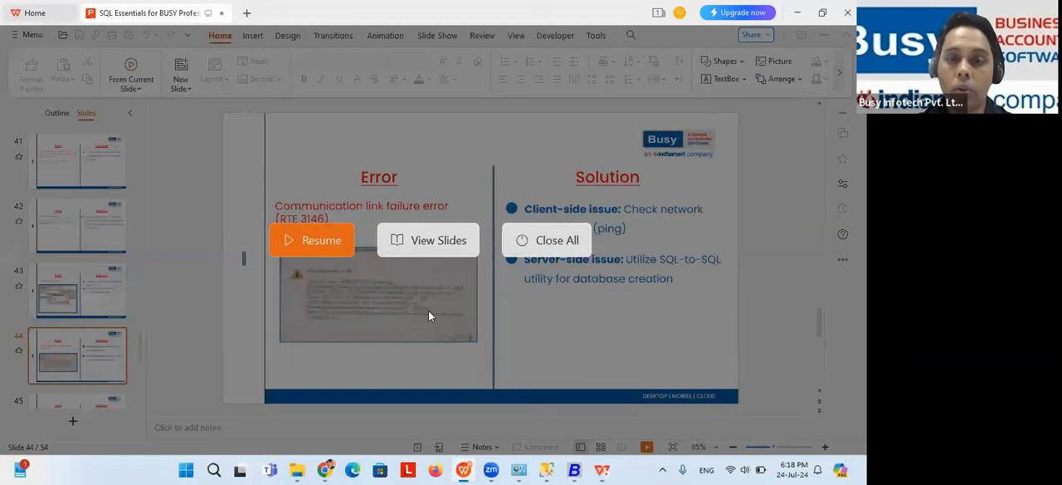
{"action": "left_click", "coordinate": [546, 470]}
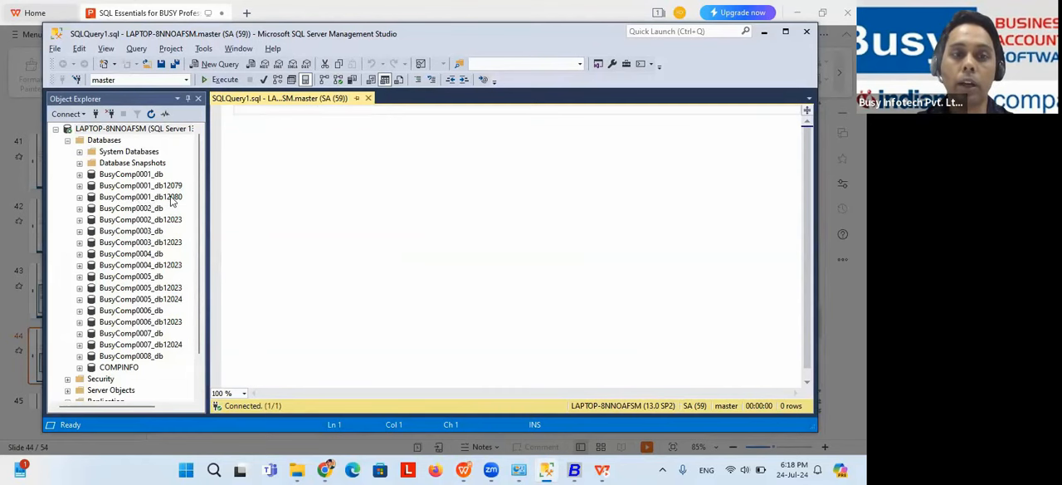
{"action": "key", "text": "alt+Tab"}
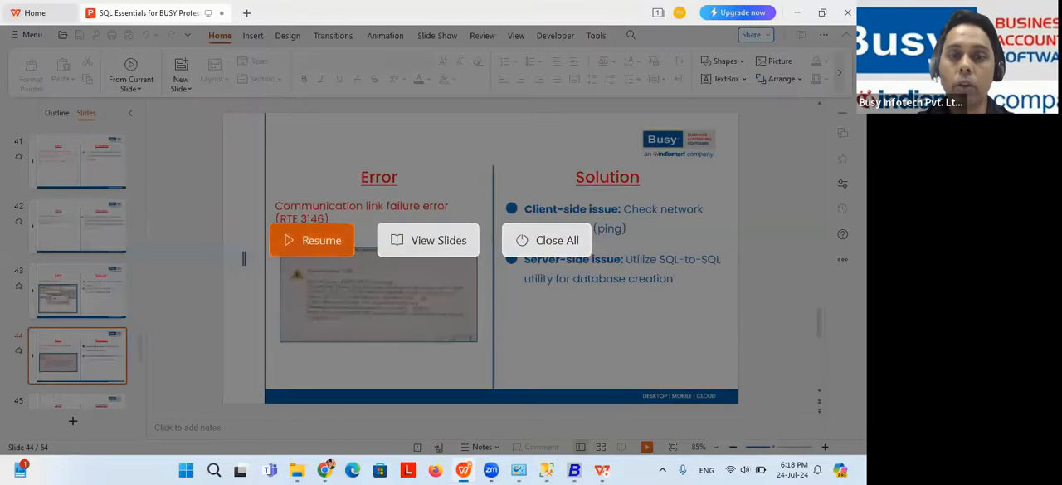
{"action": "left_click", "coordinate": [312, 239]}
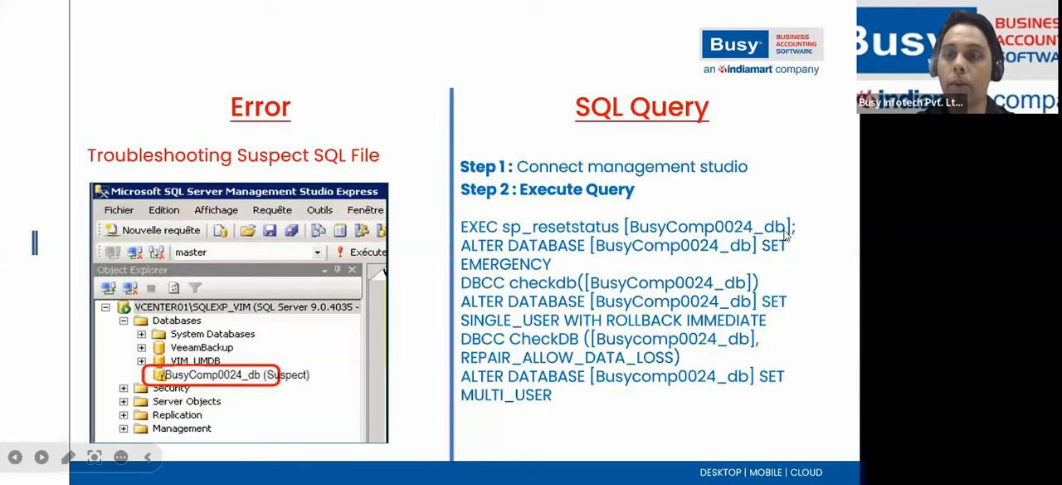
{"action": "key", "text": "alt+Tab"}
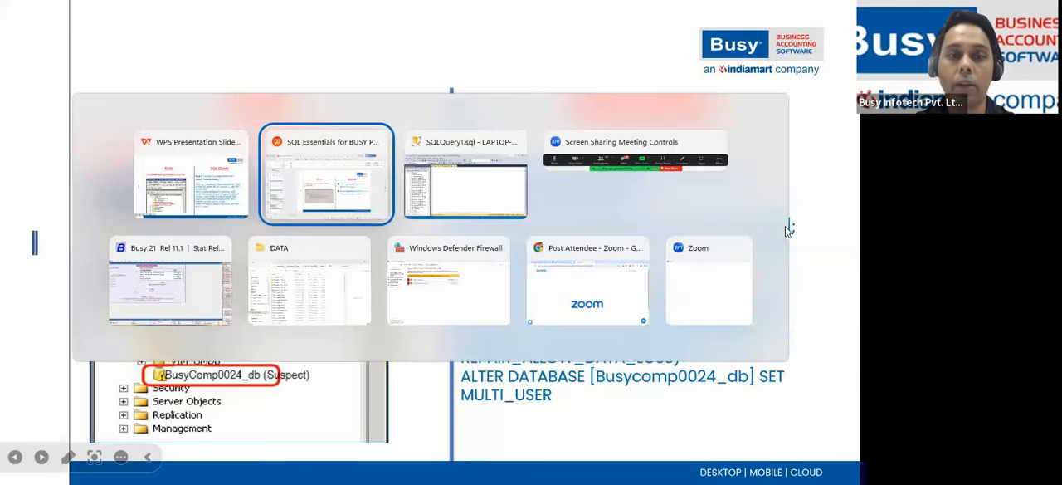
{"action": "key", "text": "alt+Tab"}
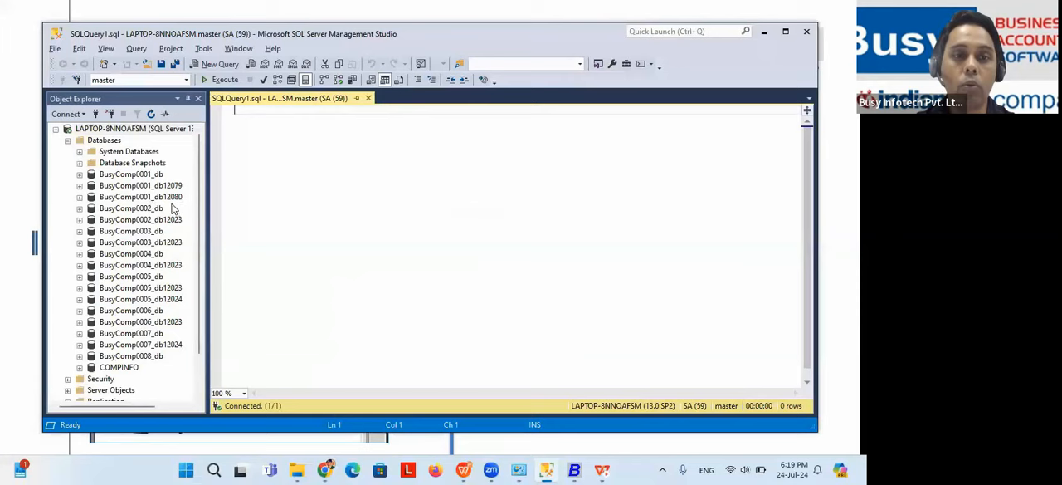
{"action": "key", "text": "alt+Tab"}
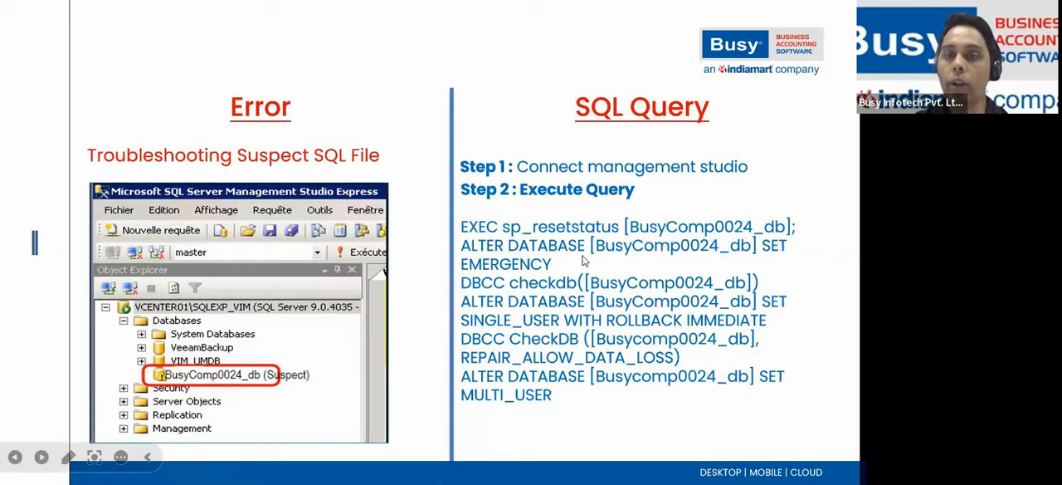
{"action": "key", "text": "alt+Tab"}
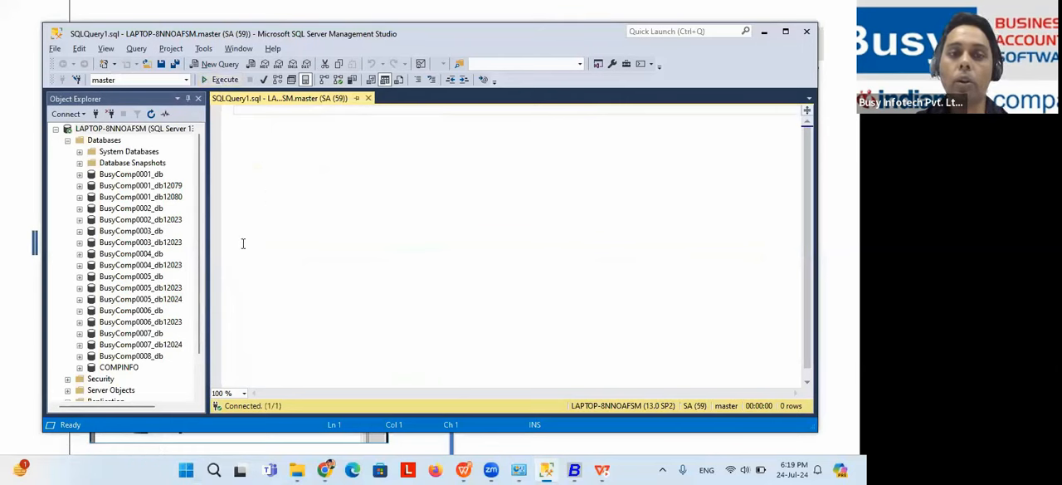
Step: Return to the slide show, reveal the Handling Emergency File in SQL error and solution, and check the query window in Management Studio
{"action": "key", "text": "alt+Tab"}
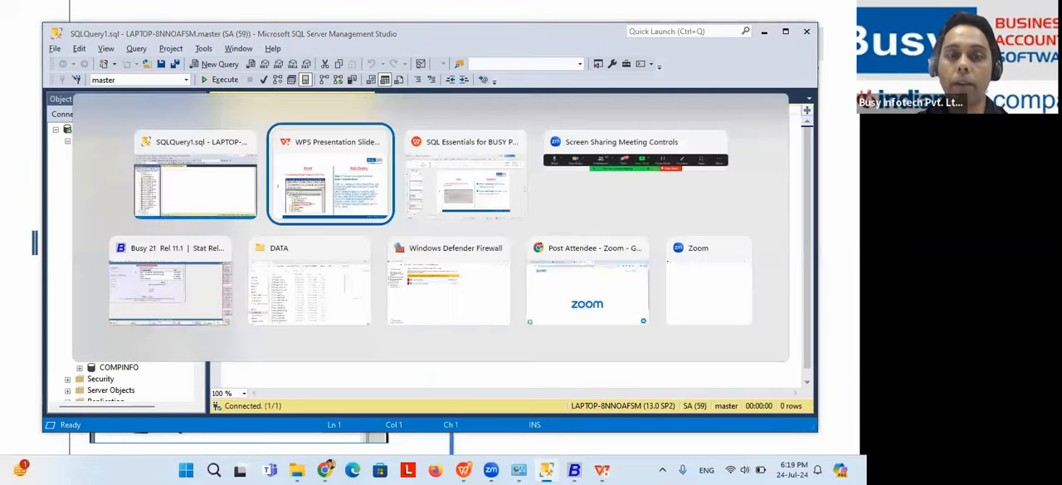
{"action": "key", "text": "Right"}
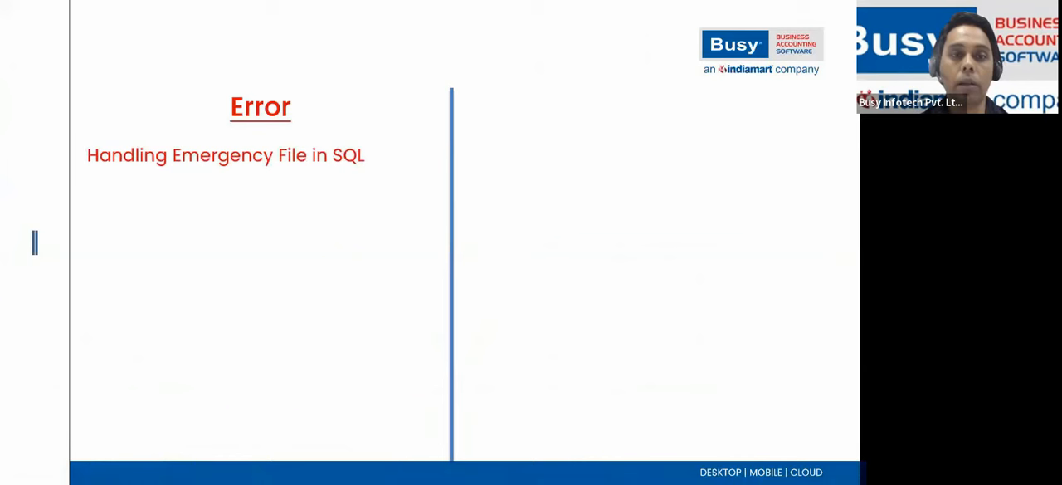
{"action": "key", "text": "Right"}
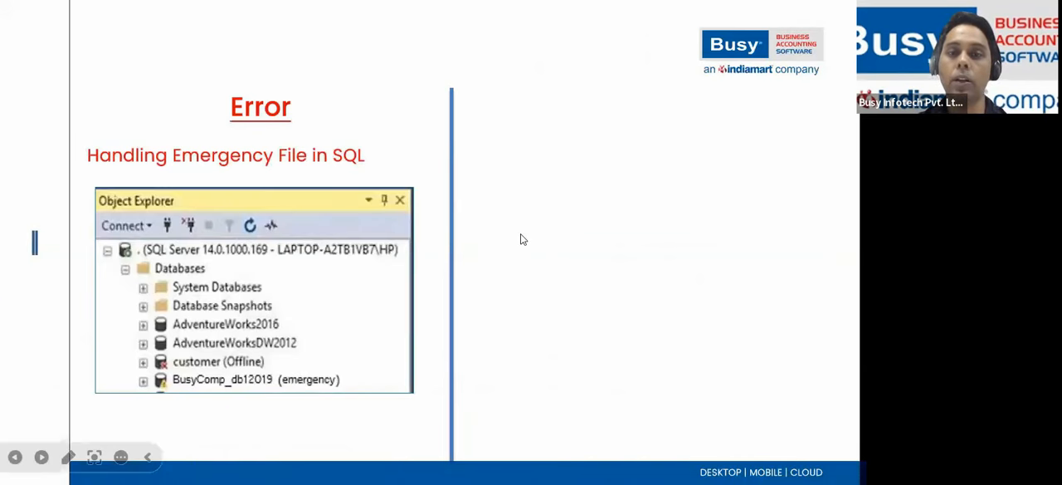
{"action": "key", "text": "Right"}
{"action": "key", "text": "Right"}
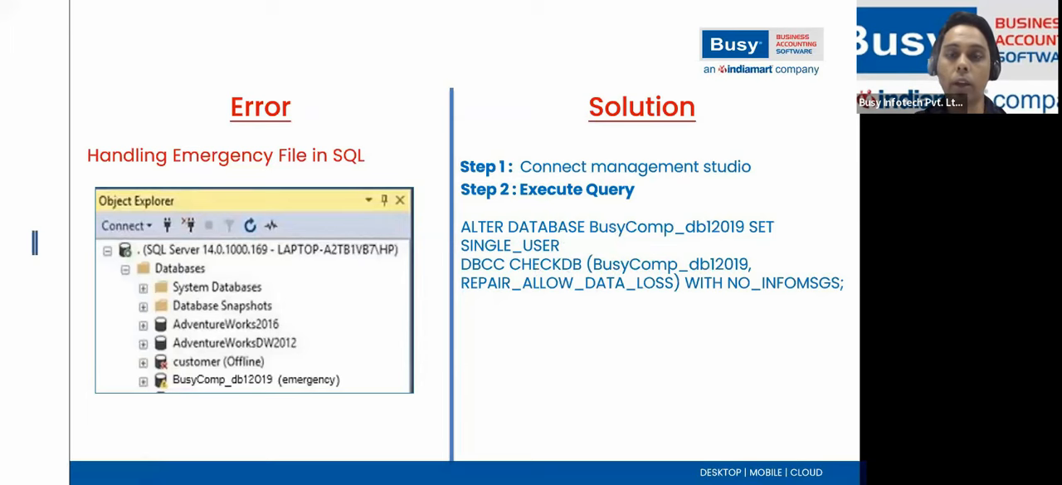
{"action": "key", "text": "alt+Tab"}
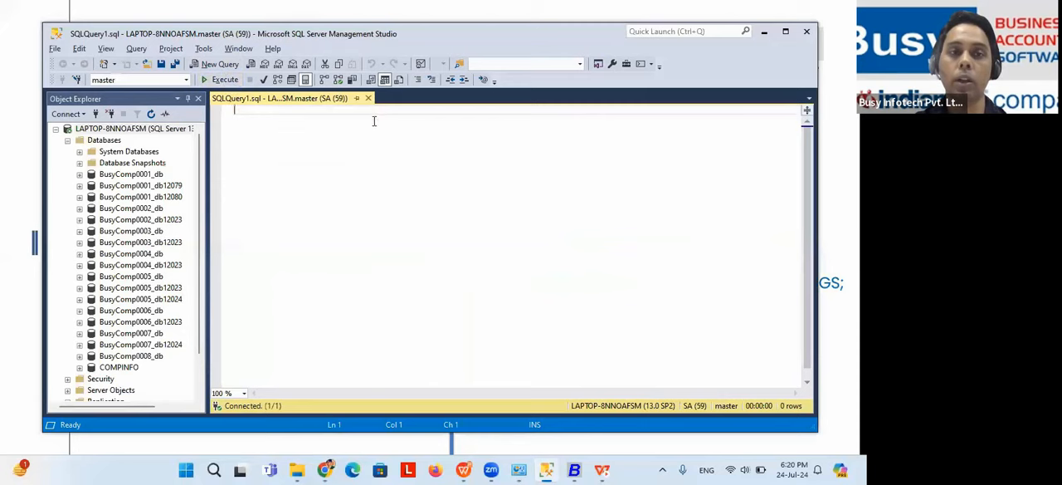
Step: Return to the slide show and advance to the Rule "Restart Computer Failed" error, revealing Step 1 of its solution
{"action": "key", "text": "alt+Tab"}
{"action": "key", "text": "Right"}
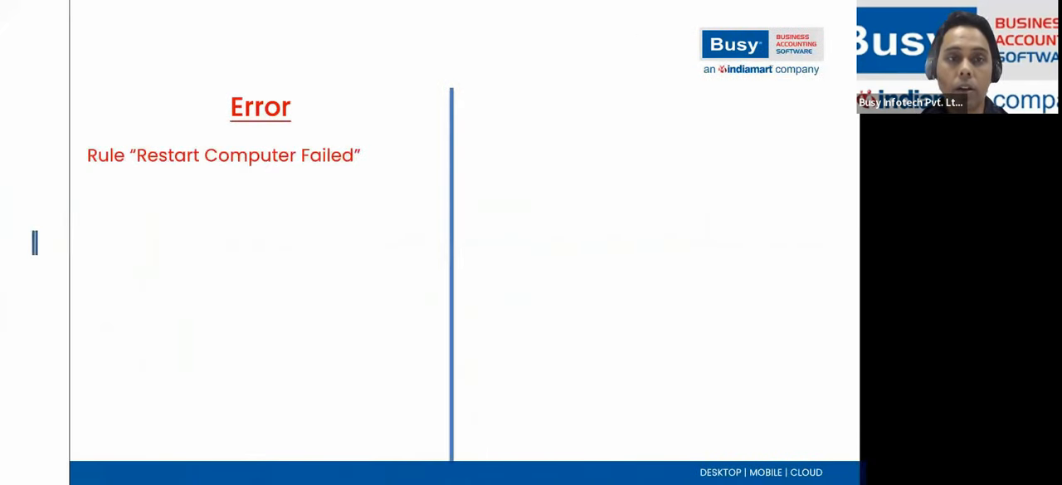
{"action": "key", "text": "Right"}
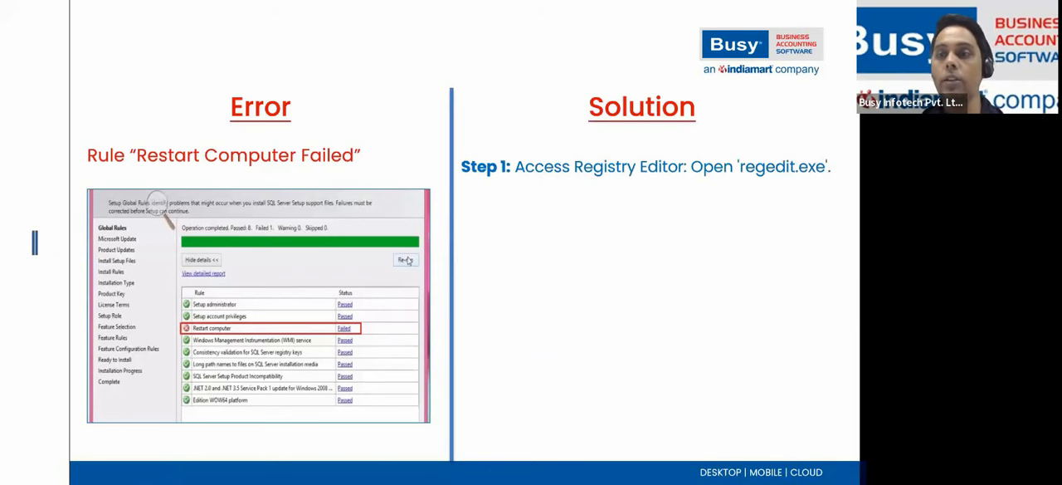
Step: Launch the Windows Registry Editor by running regedit.exe
{"action": "key", "text": "alt+Tab"}
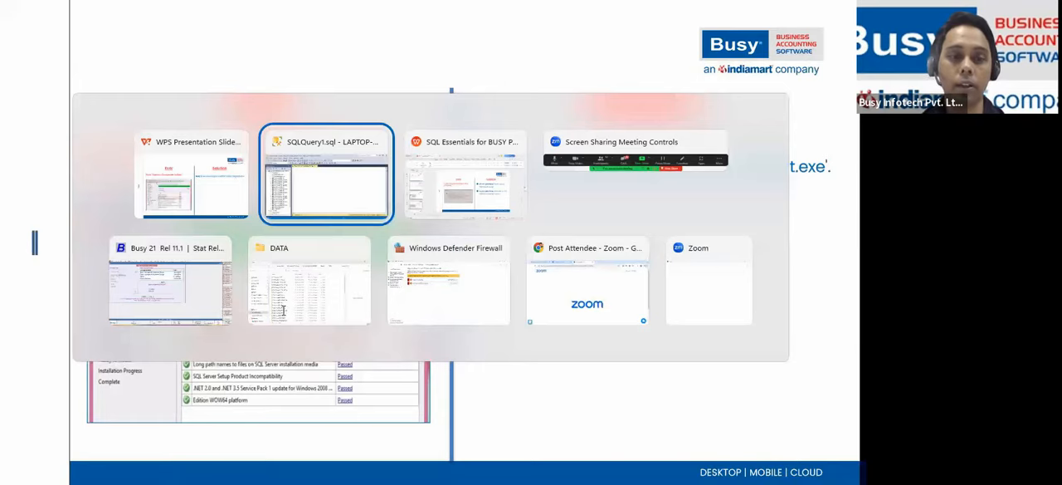
{"action": "left_click", "coordinate": [213, 470]}
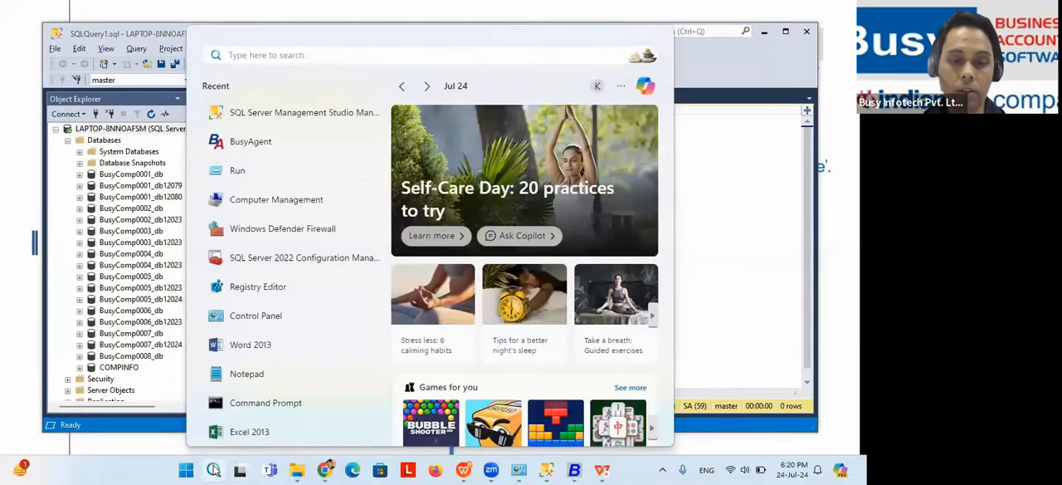
{"action": "type", "text": "run"}
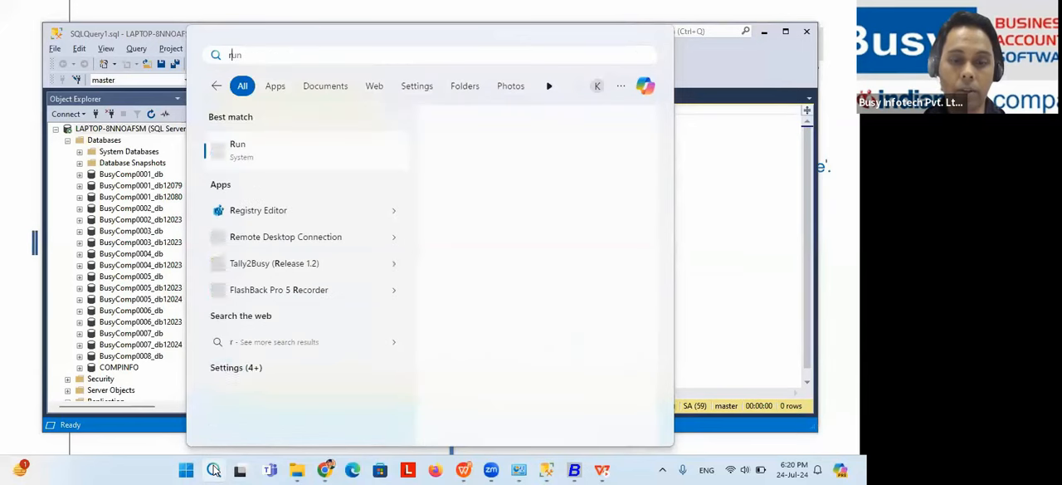
{"action": "key", "text": "Return"}
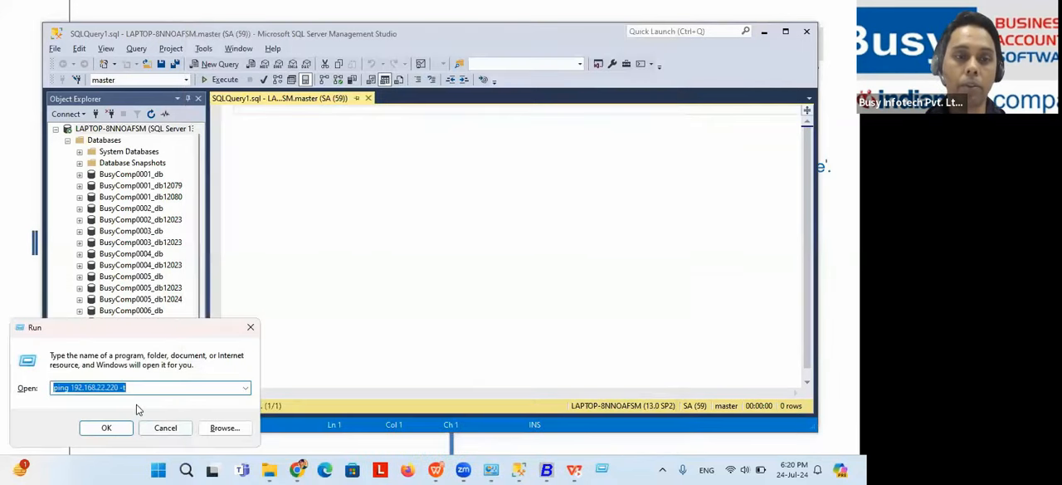
{"action": "type", "text": "reg"}
{"action": "key", "text": "Down"}
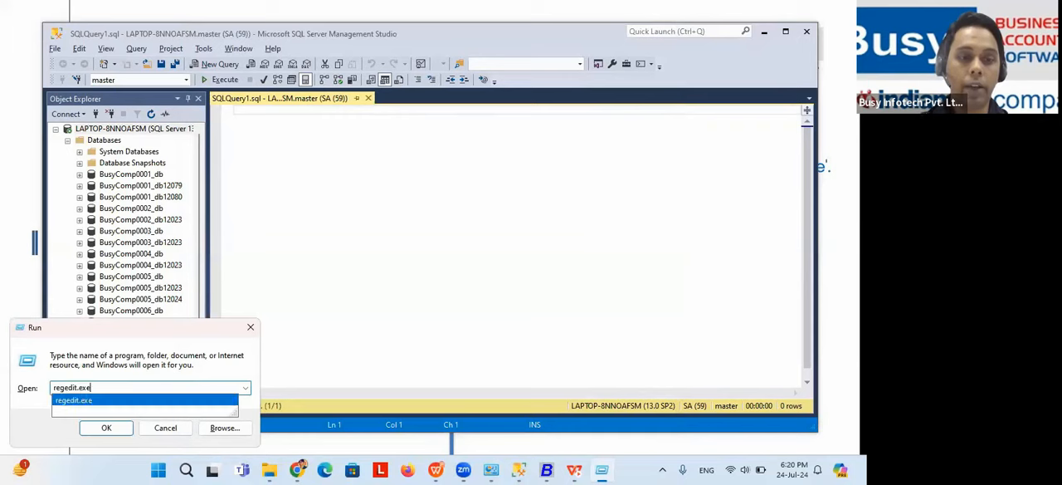
{"action": "key", "text": "Return"}
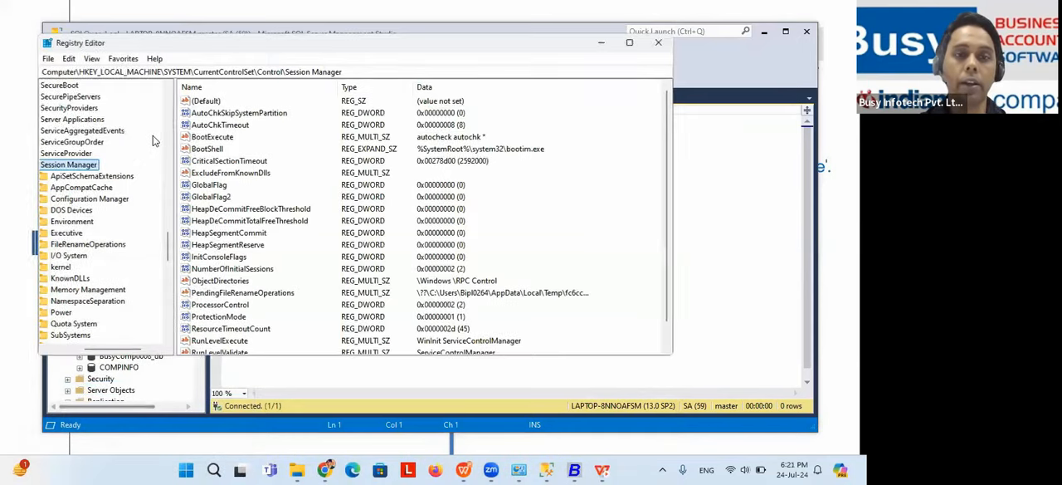
Step: Trace the registry path from HKEY_LOCAL_MACHINE\SYSTEM\CurrentControlSet\Control down to the Session Manager key
{"action": "left_click_drag", "start_coordinate": [112, 346], "coordinate": [75, 348]}
{"action": "left_click_drag", "start_coordinate": [164, 243], "coordinate": [167, 97]}
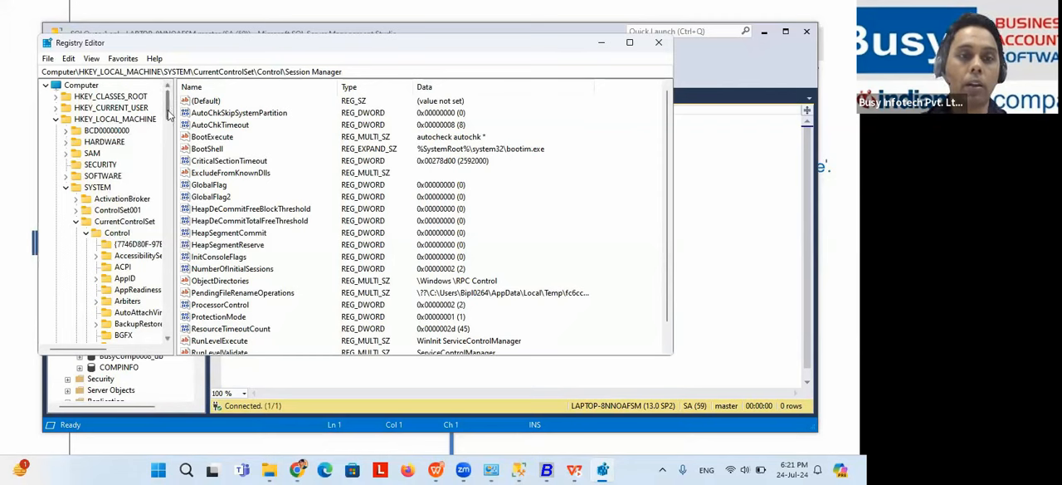
{"action": "scroll", "coordinate": [168, 120], "scroll_direction": "down", "scroll_amount": 1}
{"action": "left_click_drag", "start_coordinate": [168, 120], "coordinate": [172, 247]}
{"action": "left_click_drag", "start_coordinate": [101, 351], "coordinate": [122, 351]}
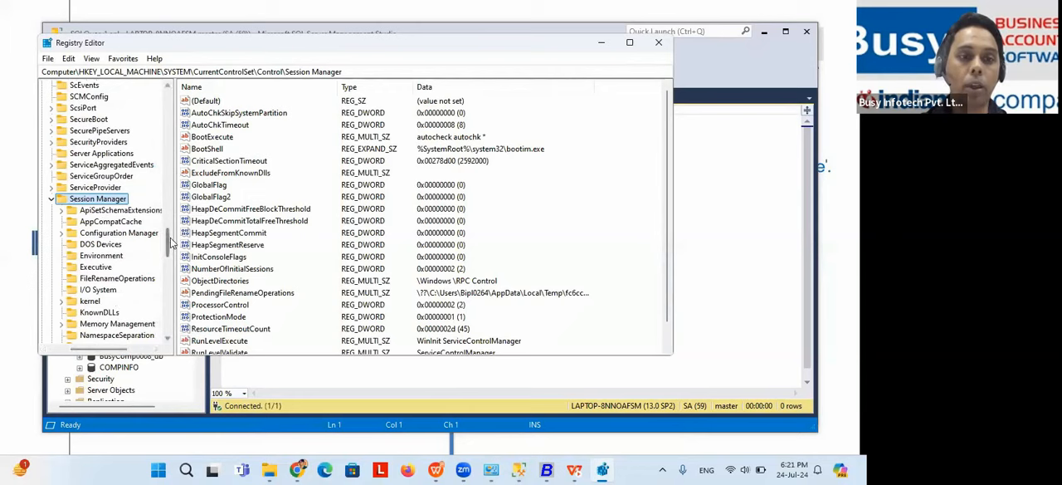
{"action": "mouse_move", "coordinate": [167, 253]}
{"action": "left_mouse_down"}
{"action": "mouse_move", "coordinate": [166, 270]}
{"action": "mouse_move", "coordinate": [166, 245]}
{"action": "left_mouse_up"}
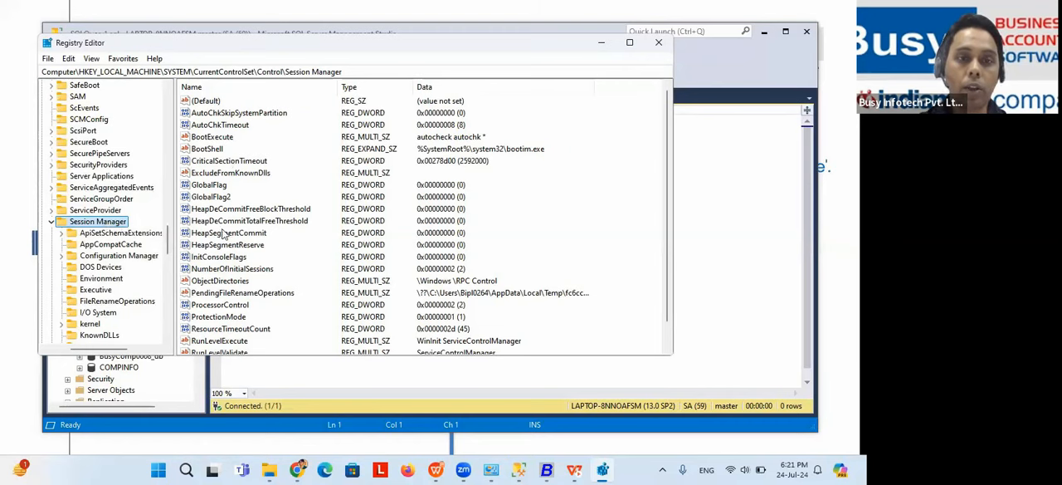
Step: Open the PendingFileRenameOperations value, show the editing options for its data, and close it without changing anything
{"action": "left_click", "coordinate": [222, 295]}
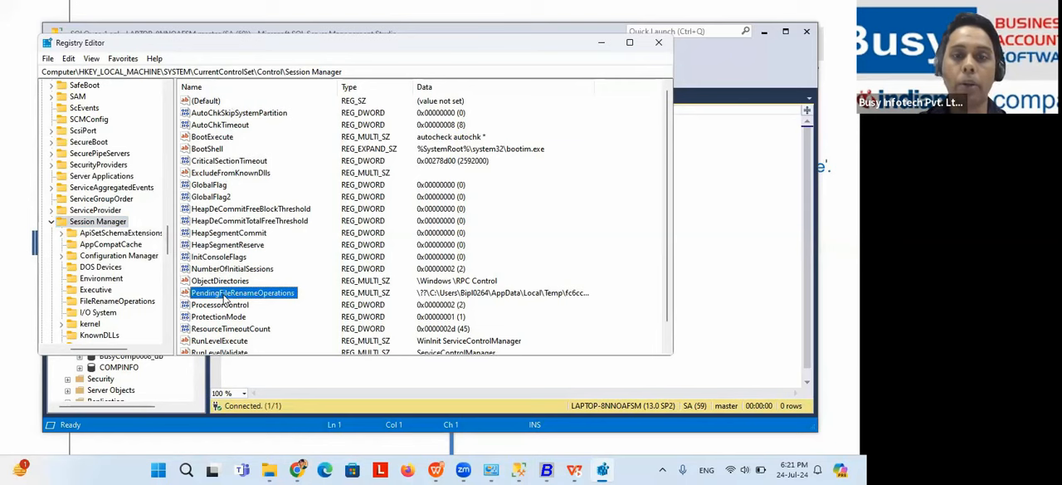
{"action": "double_click", "coordinate": [222, 293]}
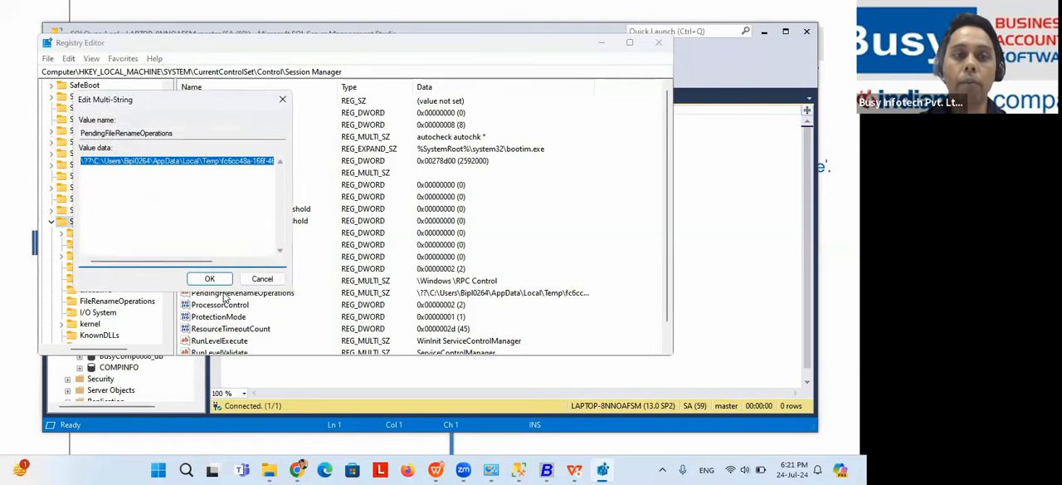
{"action": "right_click", "coordinate": [147, 163]}
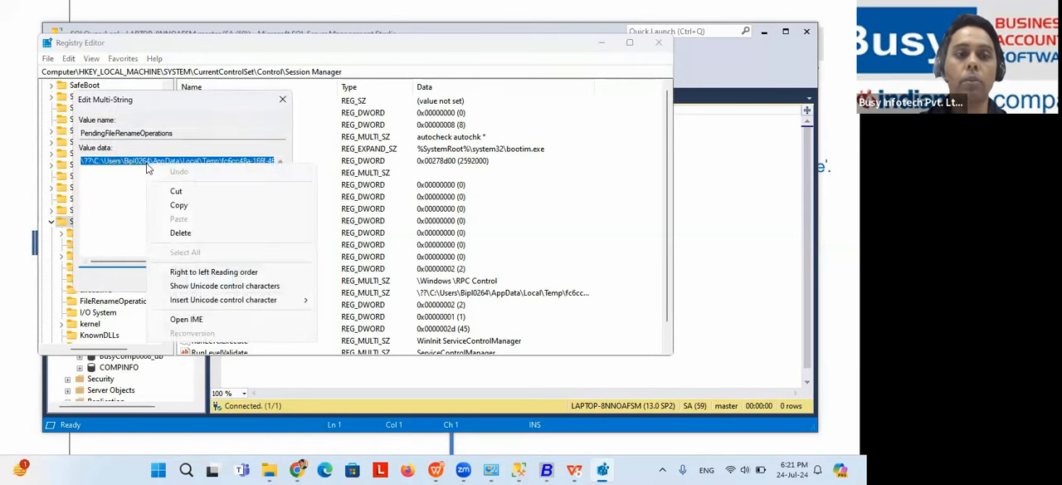
{"action": "left_click", "coordinate": [282, 102]}
{"action": "left_click", "coordinate": [282, 101]}
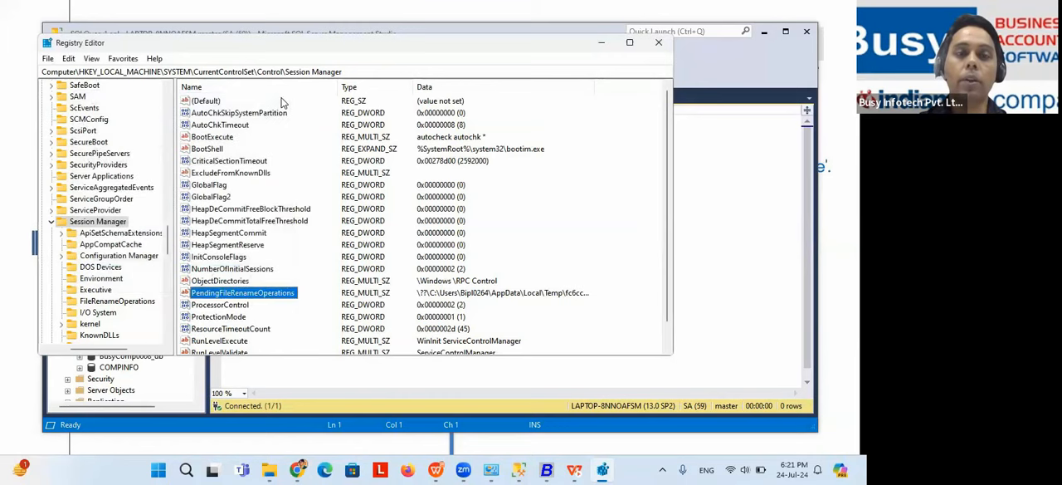
Step: Close the Registry Editor and return to the slide show, revealing Steps 2 and 3 of the restart rule solution
{"action": "left_click", "coordinate": [659, 46]}
{"action": "key", "text": "alt+Tab"}
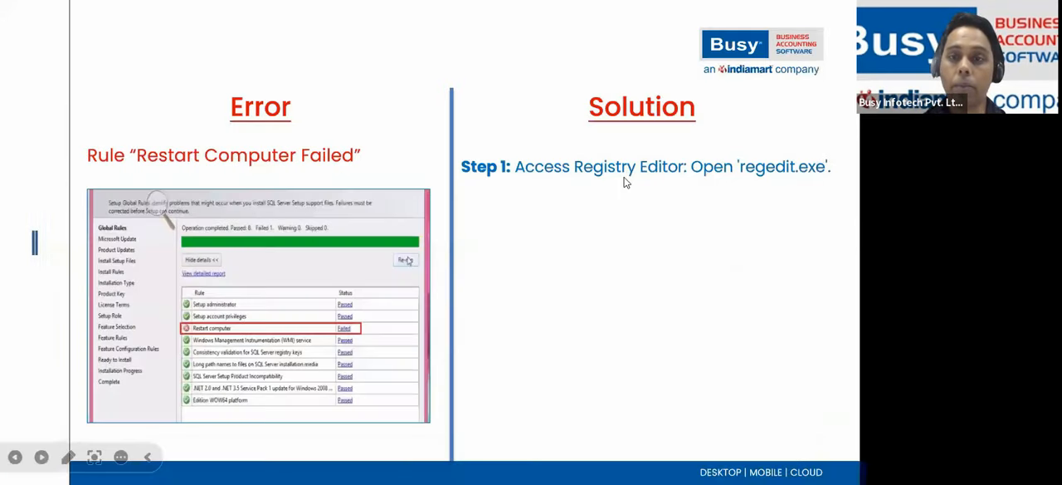
{"action": "left_click", "coordinate": [625, 177]}
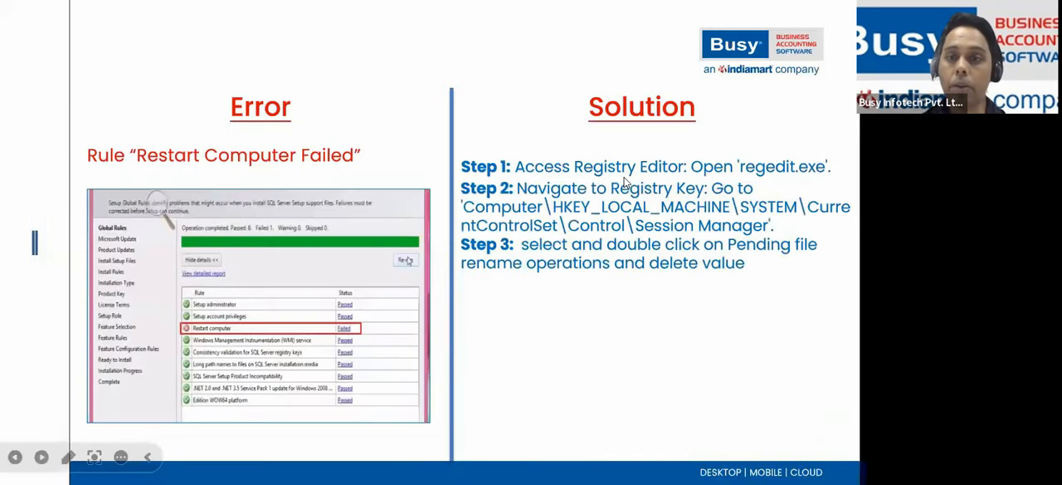